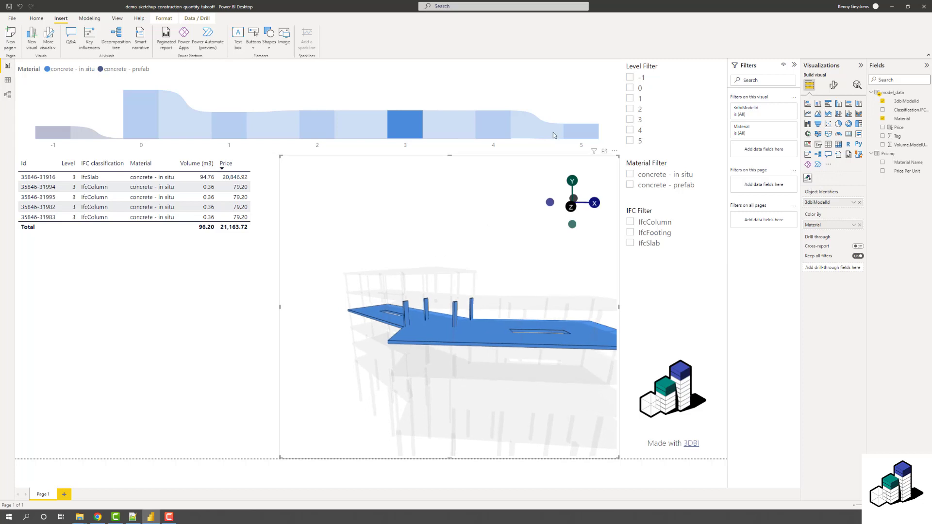
- Filter the report to the level 4 in situ concrete in the material chart and view the highlighted slab in 3D
{"action": "left_click", "coordinate": [498, 130]}
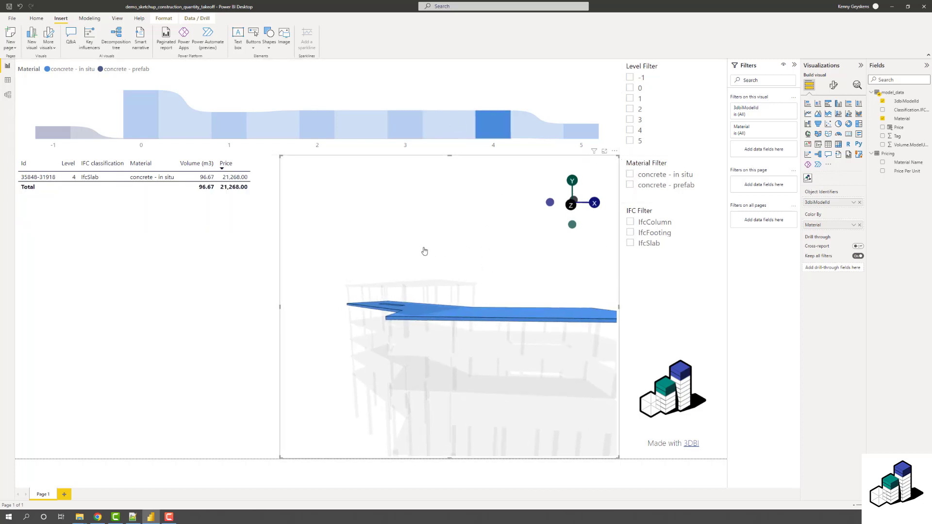
{"action": "left_click_drag", "start_coordinate": [424, 251], "coordinate": [362, 251]}
{"action": "left_click", "coordinate": [437, 210]}
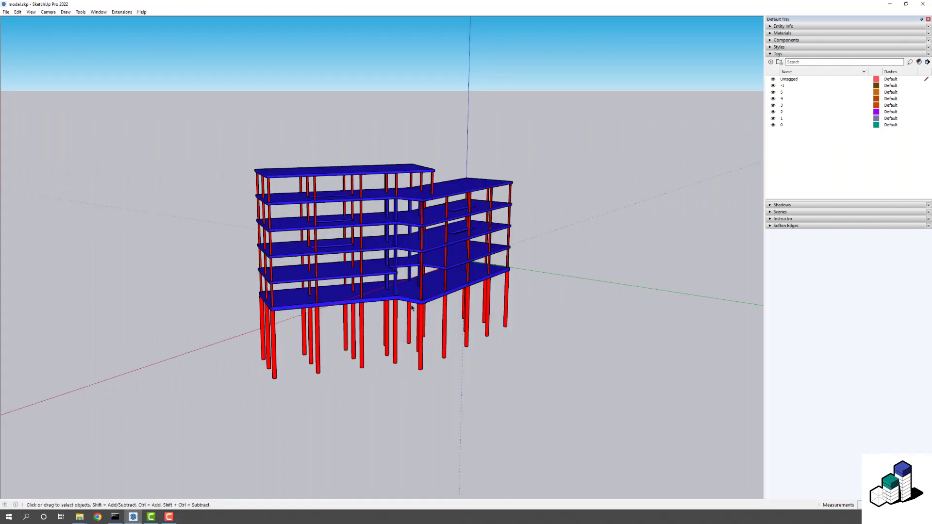
- Examine the building's floor slabs, columns and foundation piles in SketchUp from several angles and distances
{"action": "scroll", "coordinate": [421, 305], "scroll_direction": "up", "scroll_amount": 3}
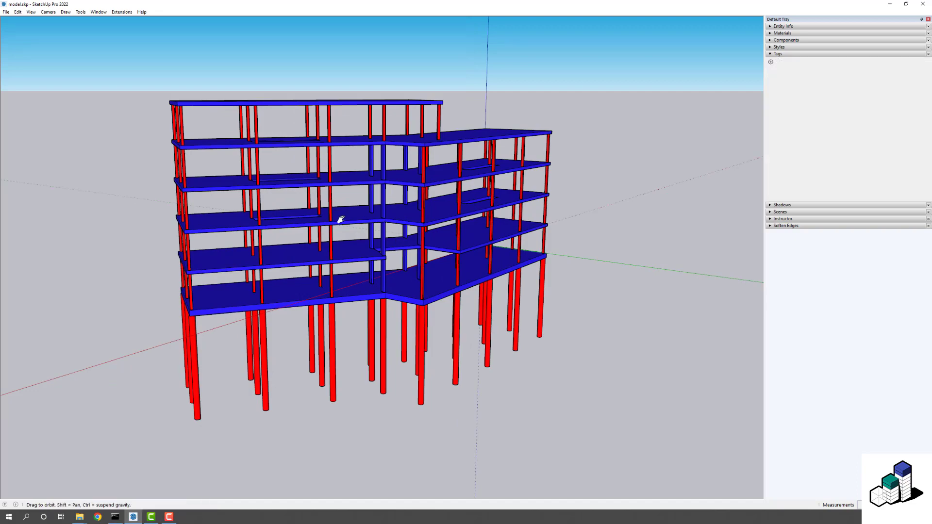
{"action": "left_click_drag", "start_coordinate": [340, 219], "coordinate": [448, 233]}
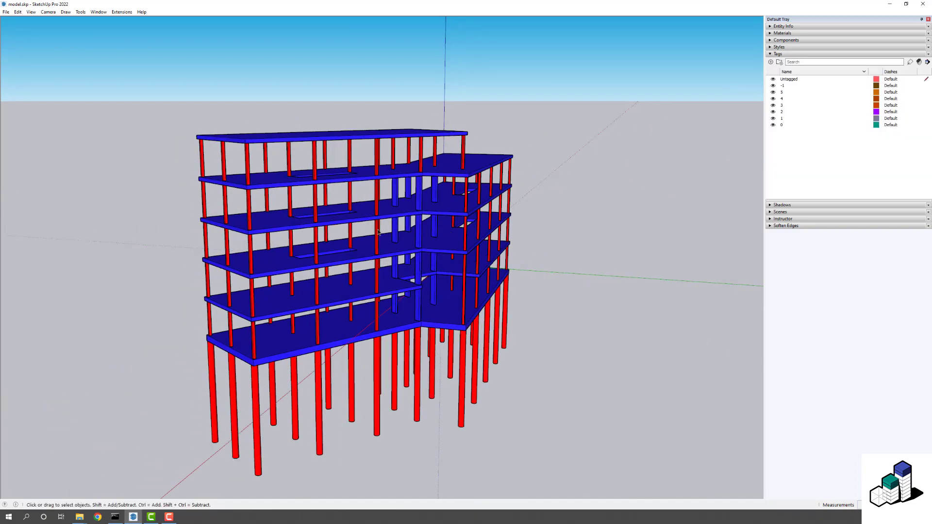
{"action": "left_click_drag", "start_coordinate": [447, 328], "coordinate": [349, 345]}
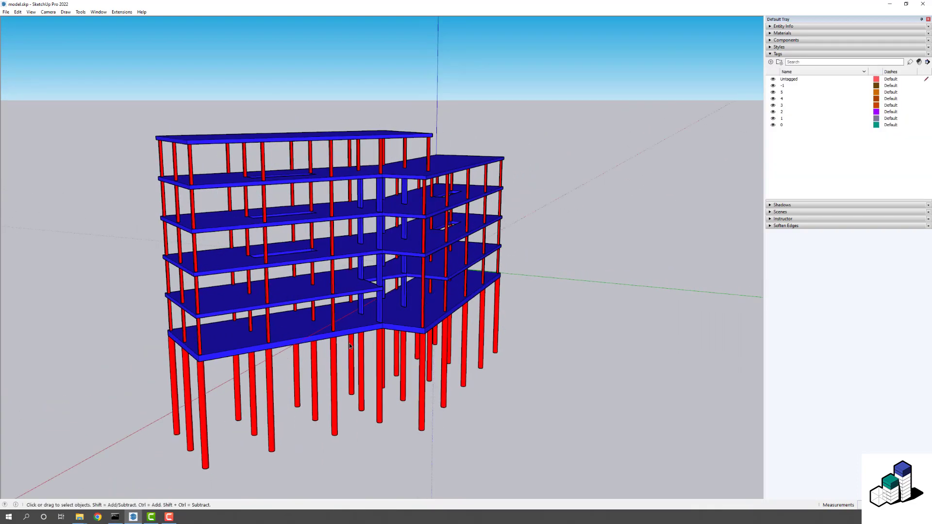
{"action": "left_click_drag", "start_coordinate": [318, 316], "coordinate": [349, 325]}
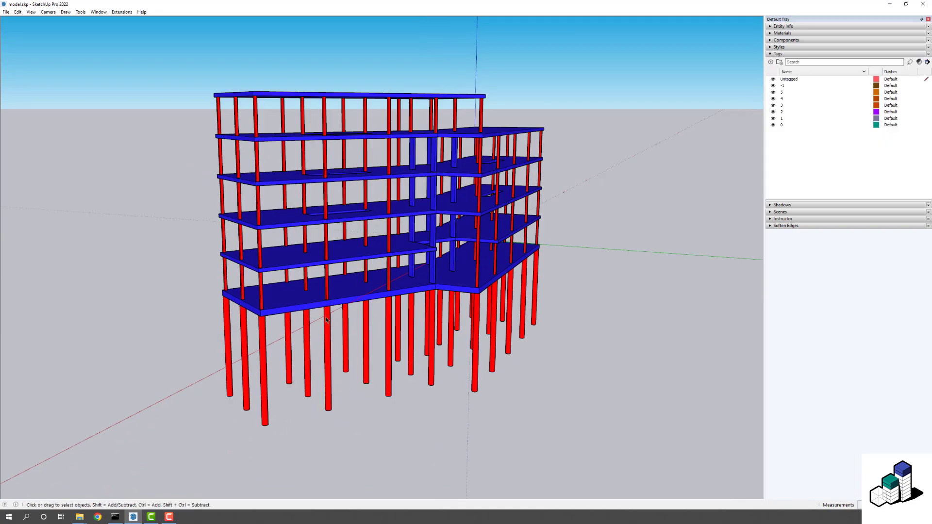
{"action": "scroll", "coordinate": [326, 320], "scroll_direction": "up", "scroll_amount": 2}
{"action": "left_click_drag", "start_coordinate": [329, 272], "coordinate": [287, 330]}
{"action": "scroll", "coordinate": [287, 331], "scroll_direction": "down", "scroll_amount": 3}
{"action": "left_click_drag", "start_coordinate": [408, 274], "coordinate": [352, 264]}
{"action": "scroll", "coordinate": [365, 275], "scroll_direction": "up", "scroll_amount": 3}
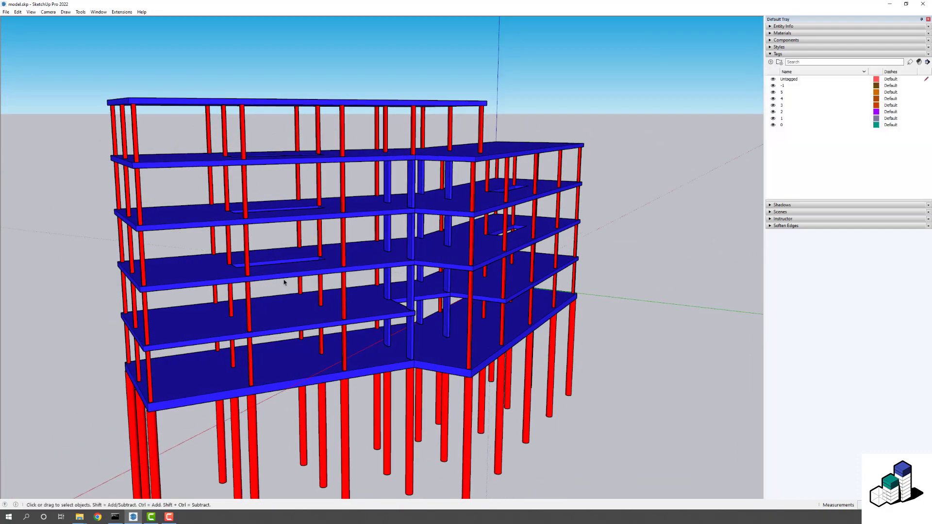
{"action": "left_click_drag", "start_coordinate": [403, 301], "coordinate": [425, 286]}
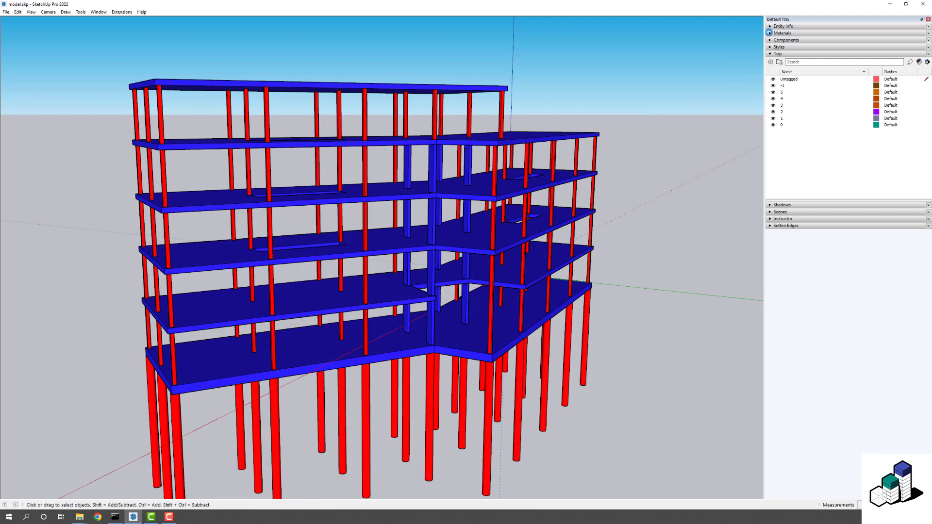
- Show the materials used in the model and inspect concrete - in situ and concrete - prefab
{"action": "left_click", "coordinate": [781, 33]}
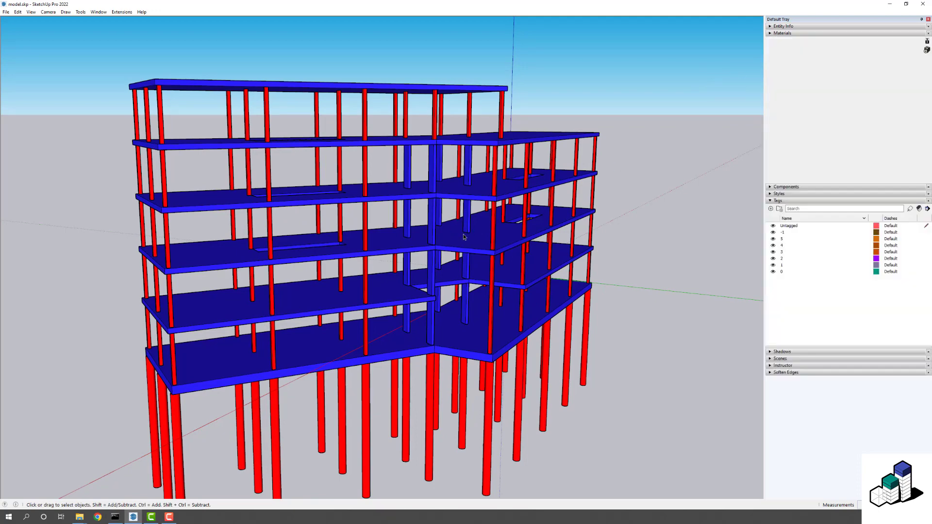
{"action": "left_click", "coordinate": [789, 79]}
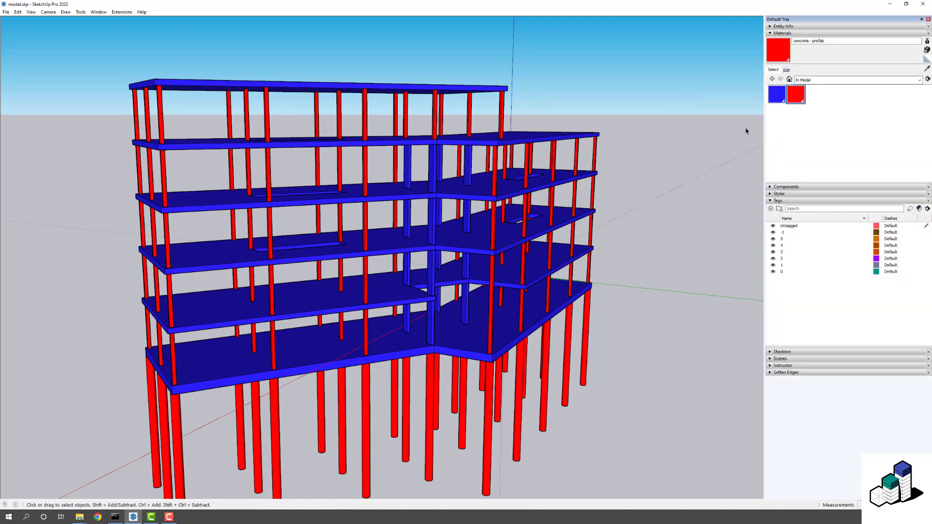
{"action": "left_click", "coordinate": [778, 96]}
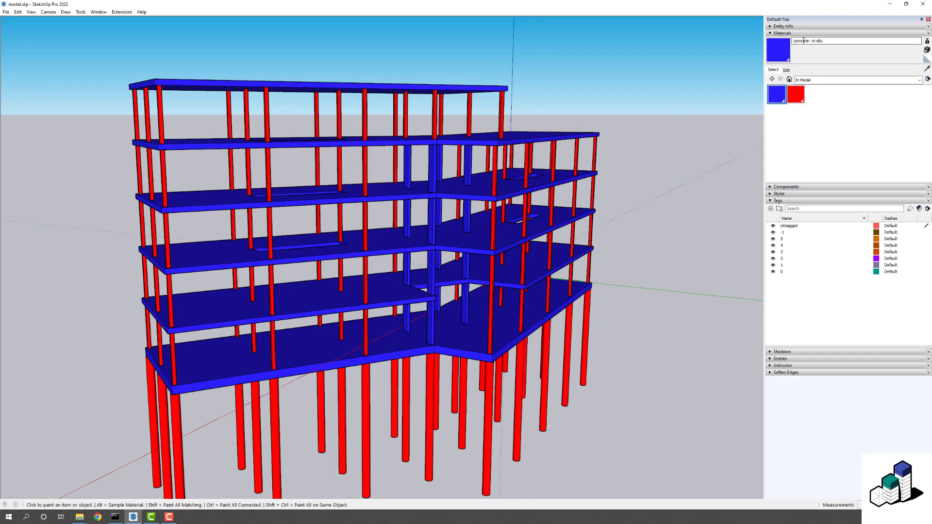
{"action": "left_click_drag", "start_coordinate": [417, 295], "coordinate": [443, 270]}
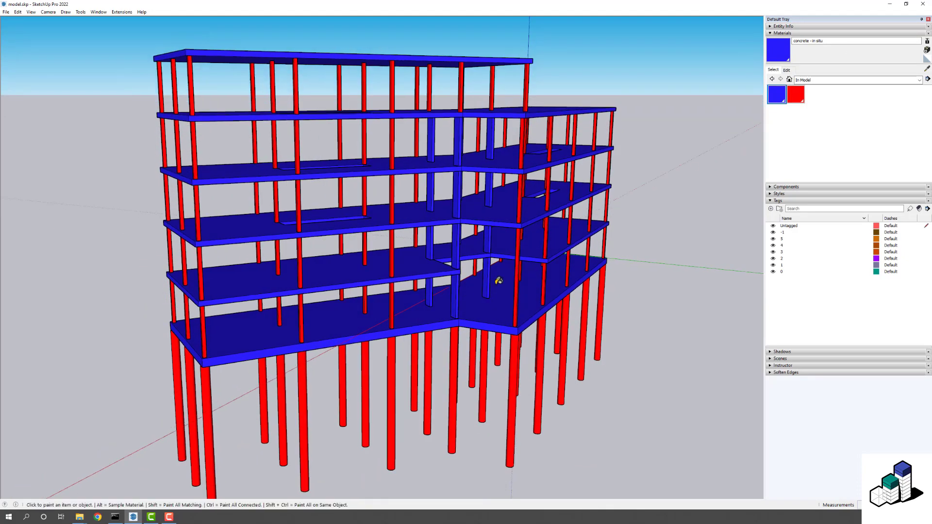
{"action": "left_click_drag", "start_coordinate": [574, 257], "coordinate": [510, 279]}
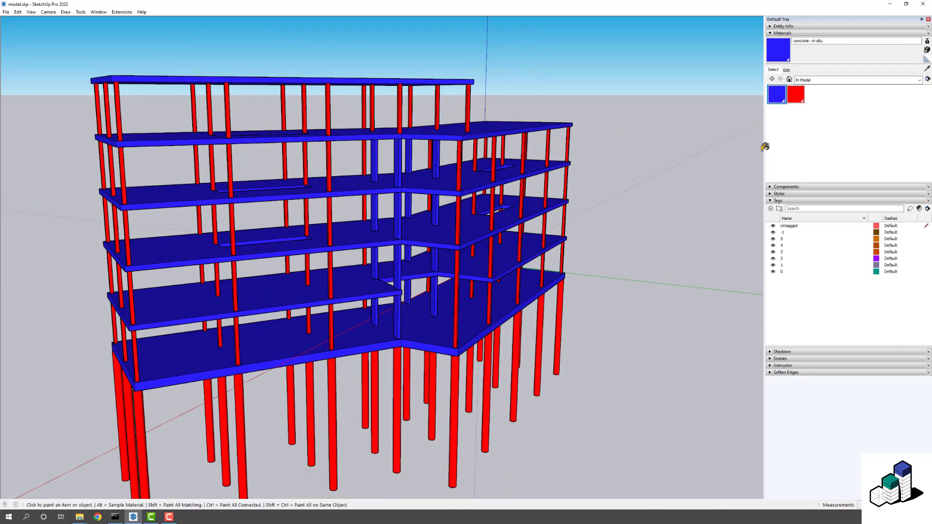
{"action": "left_click", "coordinate": [796, 94]}
{"action": "mouse_move", "coordinate": [437, 338]}
{"action": "left_mouse_down"}
{"action": "mouse_move", "coordinate": [448, 306]}
{"action": "mouse_move", "coordinate": [464, 313]}
{"action": "mouse_move", "coordinate": [437, 330]}
{"action": "mouse_move", "coordinate": [402, 334]}
{"action": "mouse_move", "coordinate": [416, 309]}
{"action": "mouse_move", "coordinate": [395, 337]}
{"action": "mouse_move", "coordinate": [381, 329]}
{"action": "mouse_move", "coordinate": [405, 318]}
{"action": "left_mouse_up"}
{"action": "key", "text": "space"}
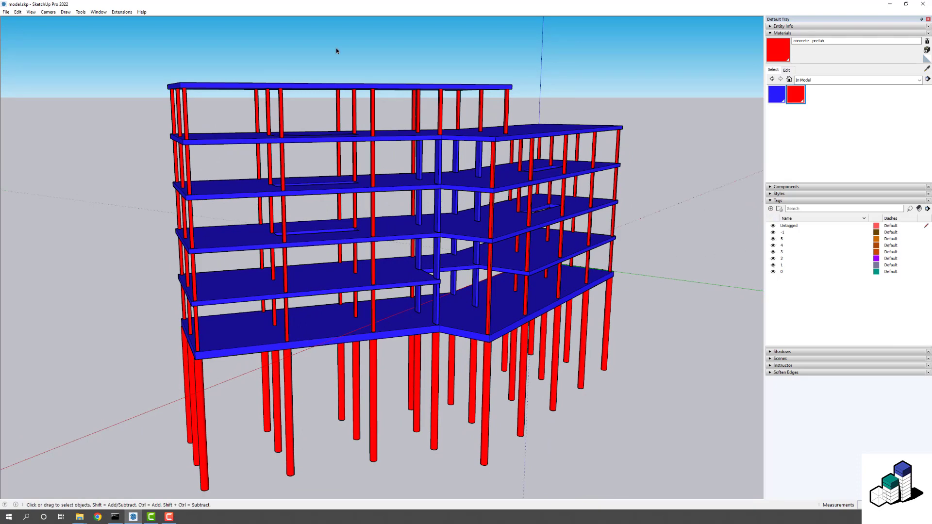
- Show the entity information for the foundation storey component and for one pile inside it
{"action": "left_click_drag", "start_coordinate": [307, 195], "coordinate": [374, 179]}
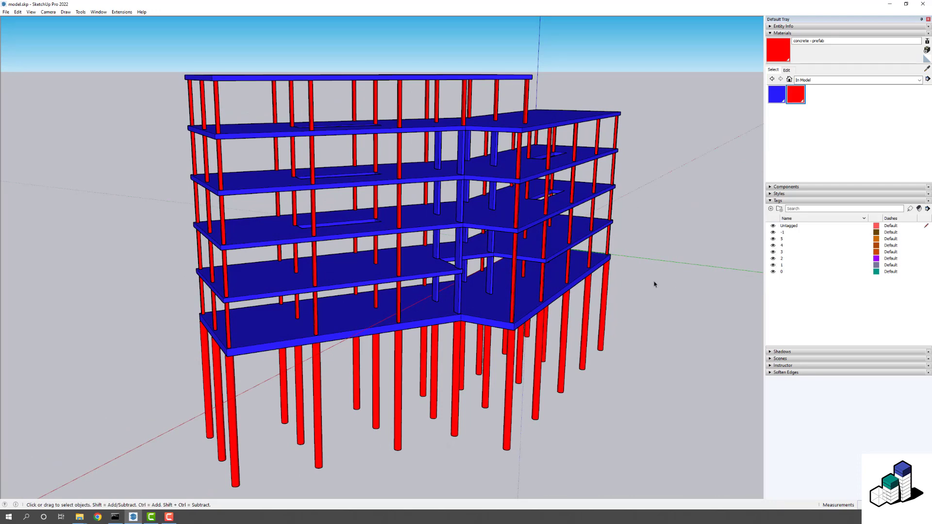
{"action": "left_click_drag", "start_coordinate": [465, 340], "coordinate": [407, 362]}
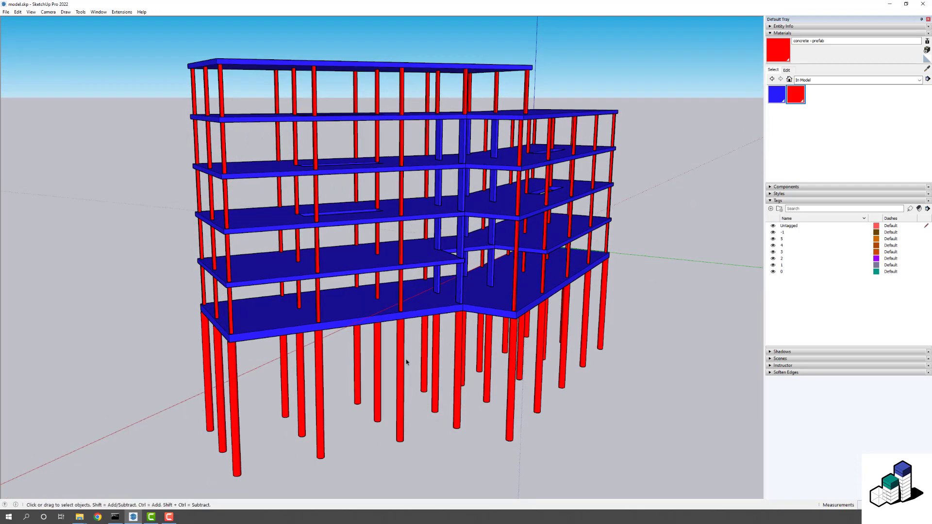
{"action": "left_click", "coordinate": [461, 354]}
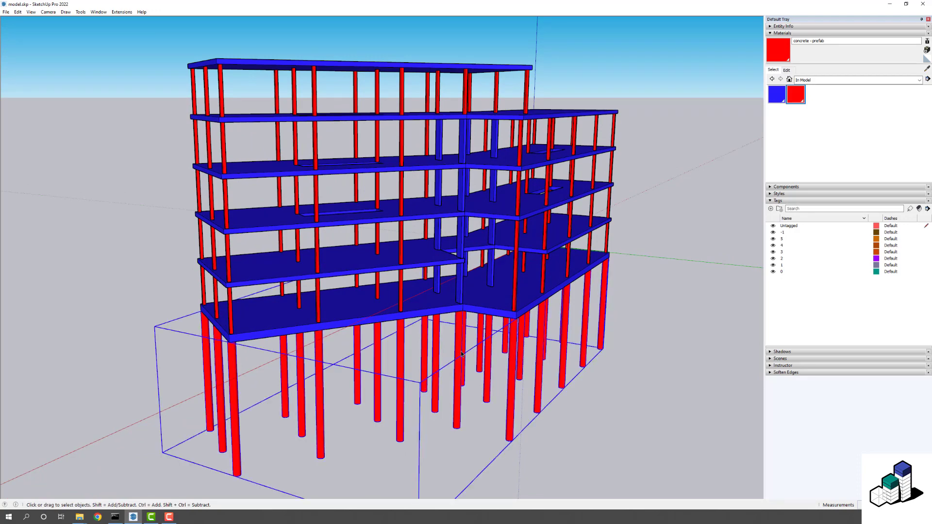
{"action": "left_click", "coordinate": [770, 27]}
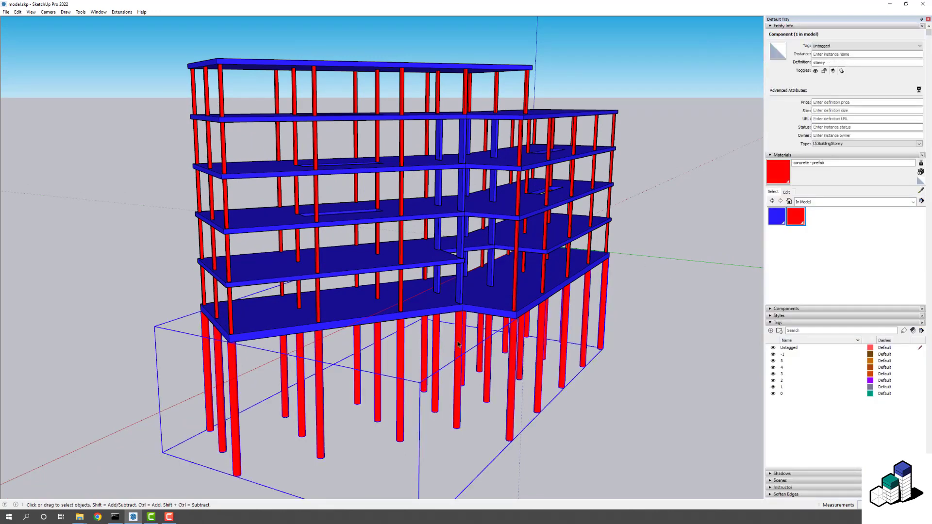
{"action": "double_click", "coordinate": [459, 344]}
{"action": "left_click", "coordinate": [458, 345]}
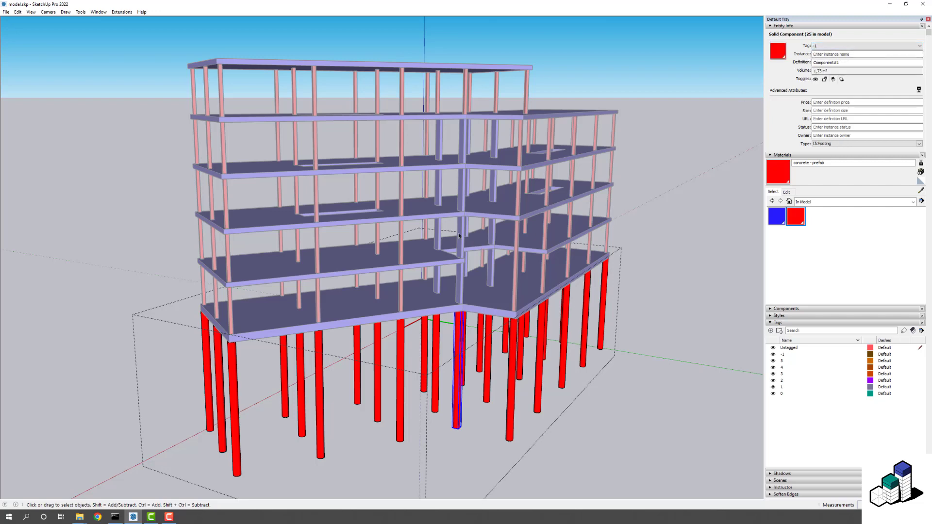
- Inspect the entity information of a column on the top storey and of the roof slab above it
{"action": "double_click", "coordinate": [435, 96]}
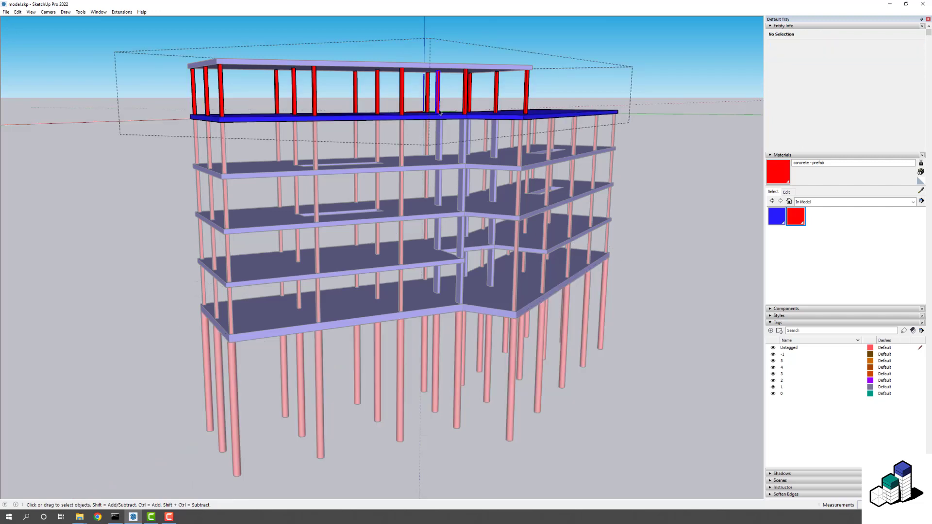
{"action": "left_click", "coordinate": [436, 99]}
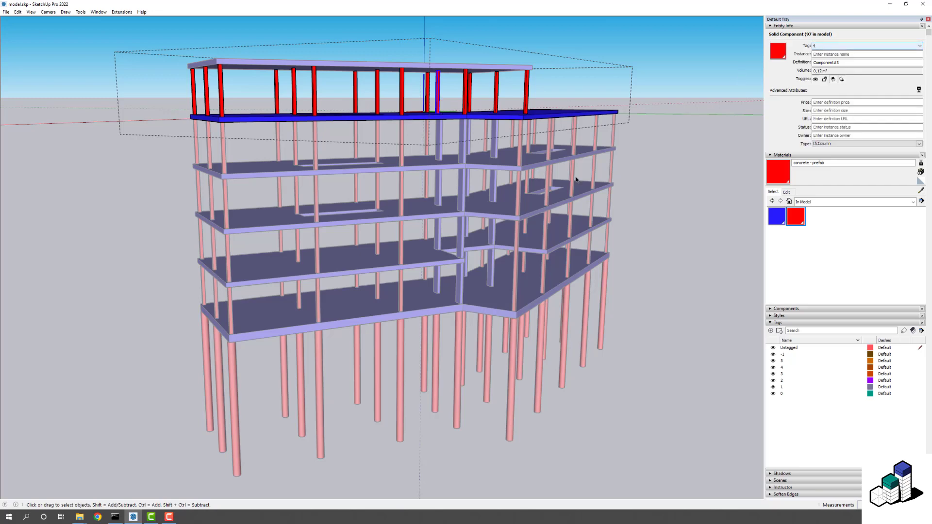
{"action": "left_click_drag", "start_coordinate": [447, 256], "coordinate": [457, 269]}
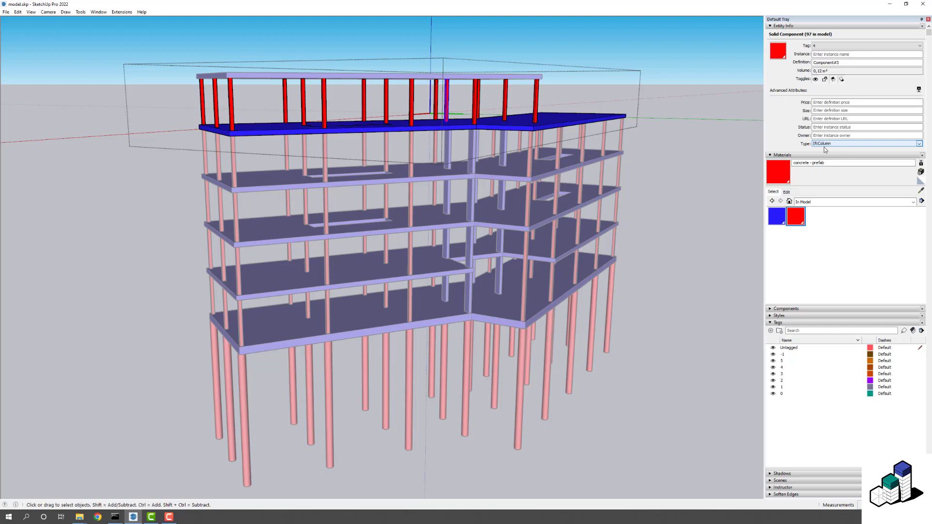
{"action": "left_click_drag", "start_coordinate": [545, 216], "coordinate": [601, 253]}
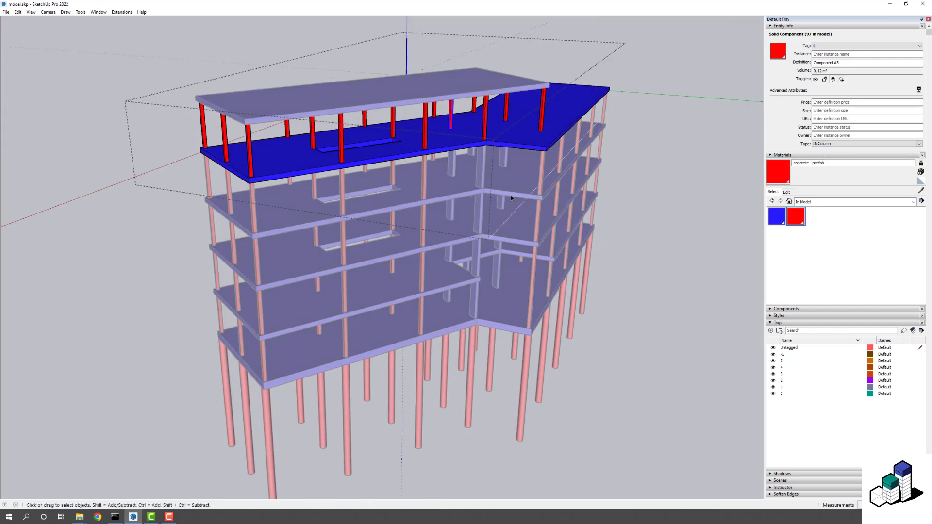
{"action": "scroll", "coordinate": [422, 127], "scroll_direction": "up", "scroll_amount": 2}
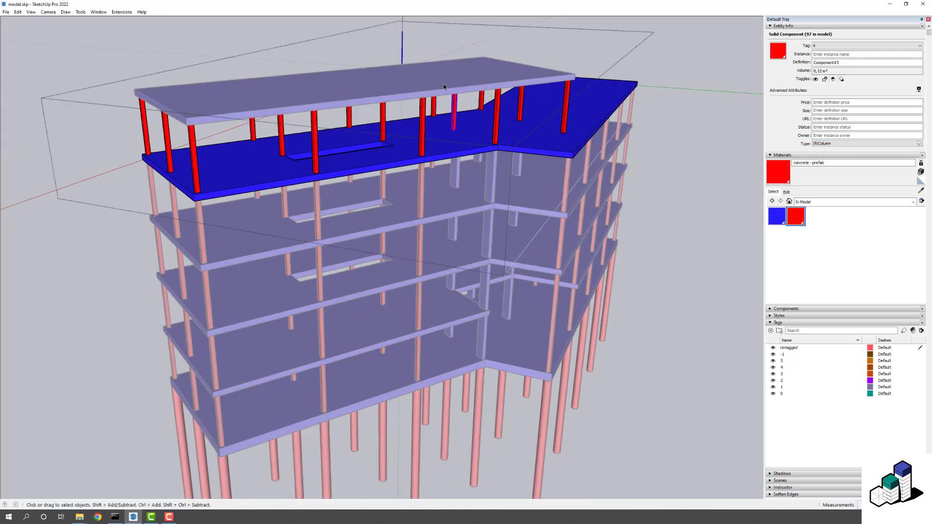
{"action": "left_click", "coordinate": [431, 88]}
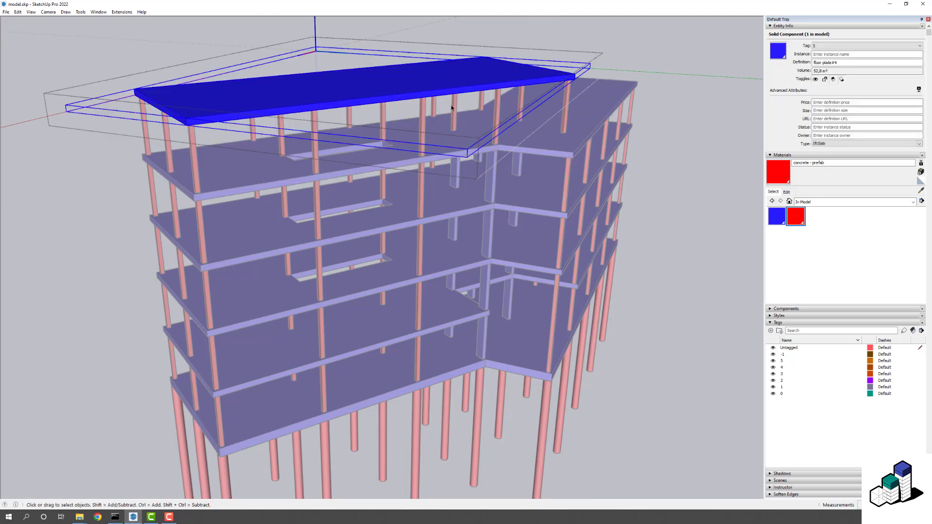
- Check the IFC type of a foundation pile, exit the storey component and clear the selection
{"action": "left_click_drag", "start_coordinate": [417, 389], "coordinate": [381, 309]}
{"action": "double_click", "coordinate": [383, 319]}
{"action": "left_click", "coordinate": [385, 340]}
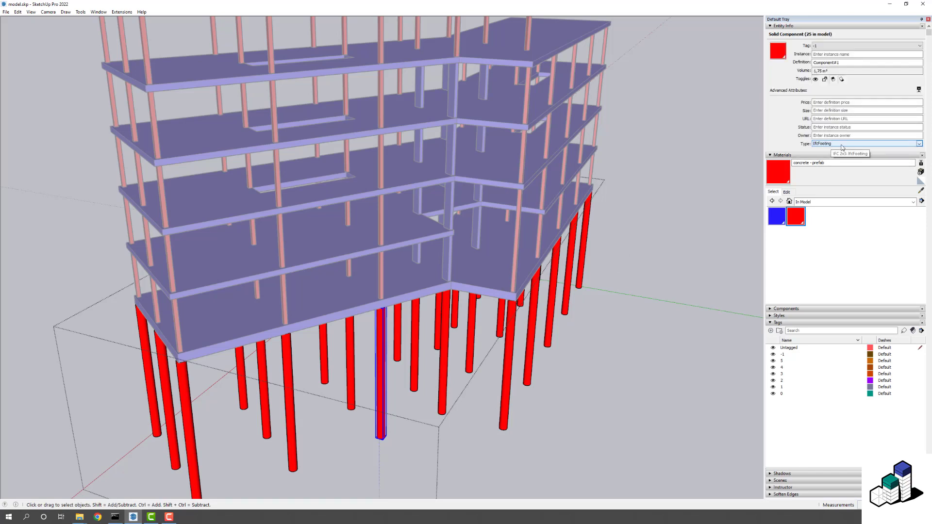
{"action": "scroll", "coordinate": [620, 226], "scroll_direction": "down", "scroll_amount": 5}
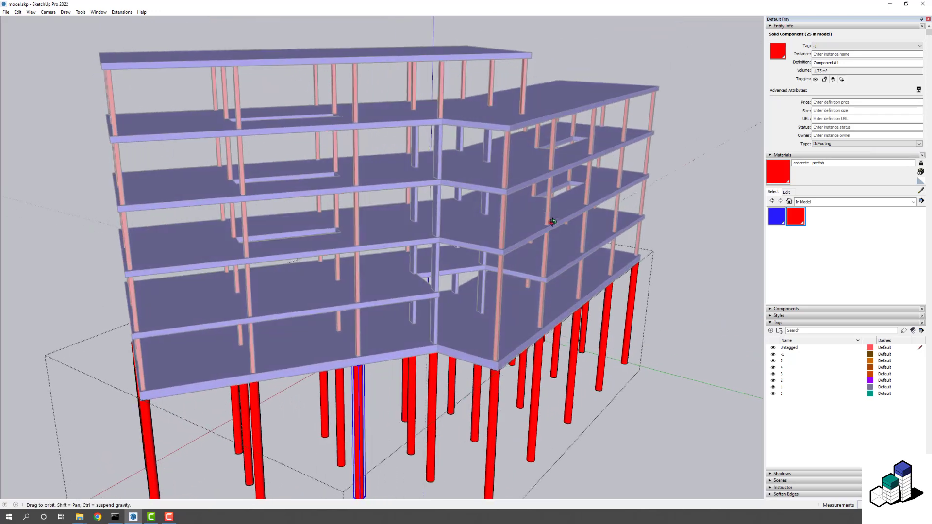
{"action": "left_click", "coordinate": [685, 228]}
{"action": "left_click_drag", "start_coordinate": [540, 302], "coordinate": [489, 315]}
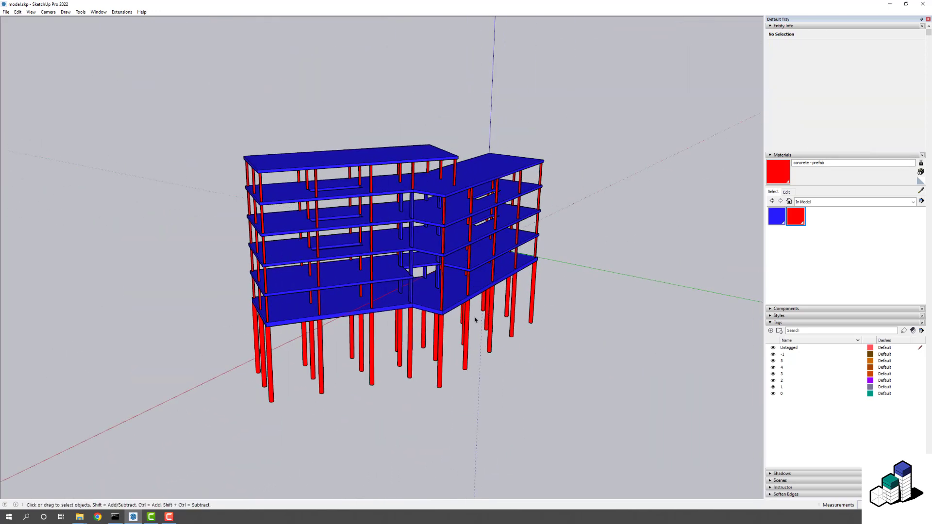
{"action": "left_click_drag", "start_coordinate": [373, 308], "coordinate": [390, 315]}
- Open the 3DBI export dialog, read the help for Concatenate, and place the dialog beside the visible part of the model
{"action": "left_click", "coordinate": [125, 12]}
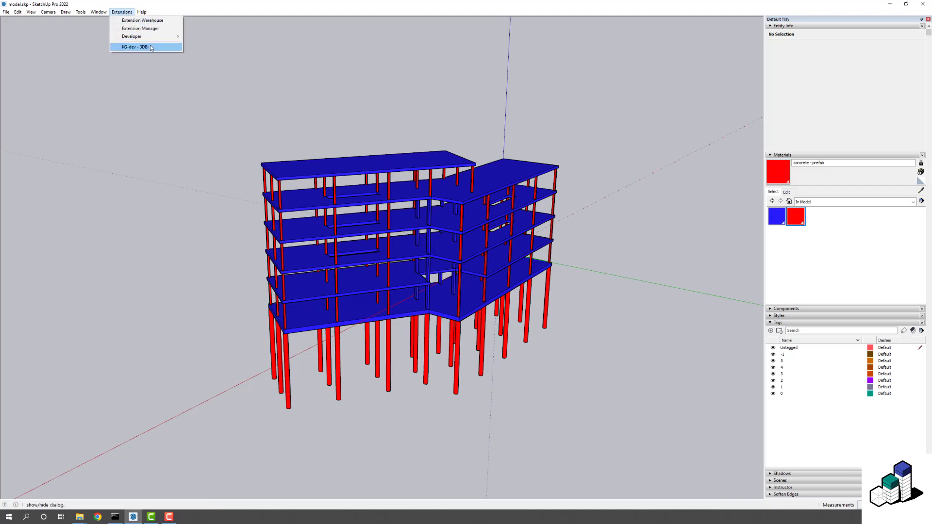
{"action": "left_click", "coordinate": [135, 46]}
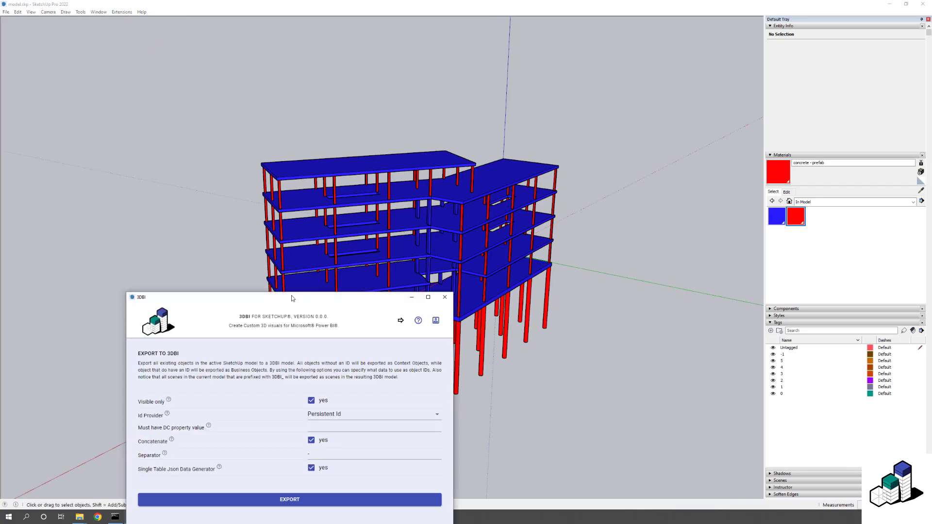
{"action": "left_click_drag", "start_coordinate": [295, 298], "coordinate": [418, 138]}
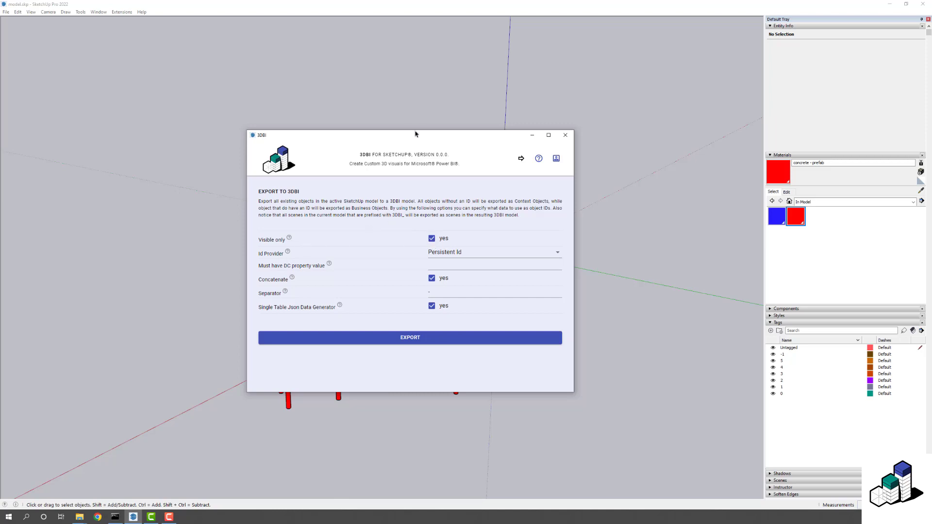
{"action": "left_click_drag", "start_coordinate": [415, 133], "coordinate": [396, 126]}
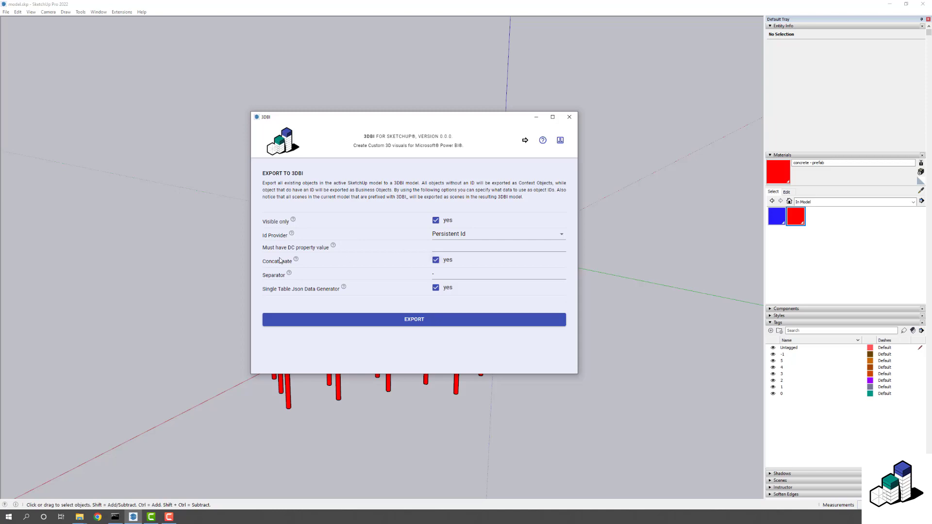
{"action": "mouse_move", "coordinate": [297, 262]}
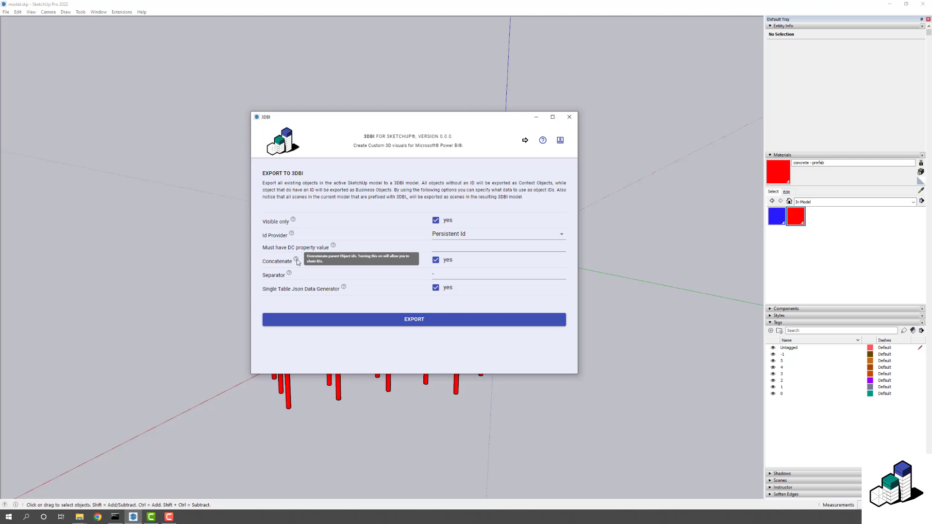
{"action": "left_click_drag", "start_coordinate": [415, 122], "coordinate": [400, 133]}
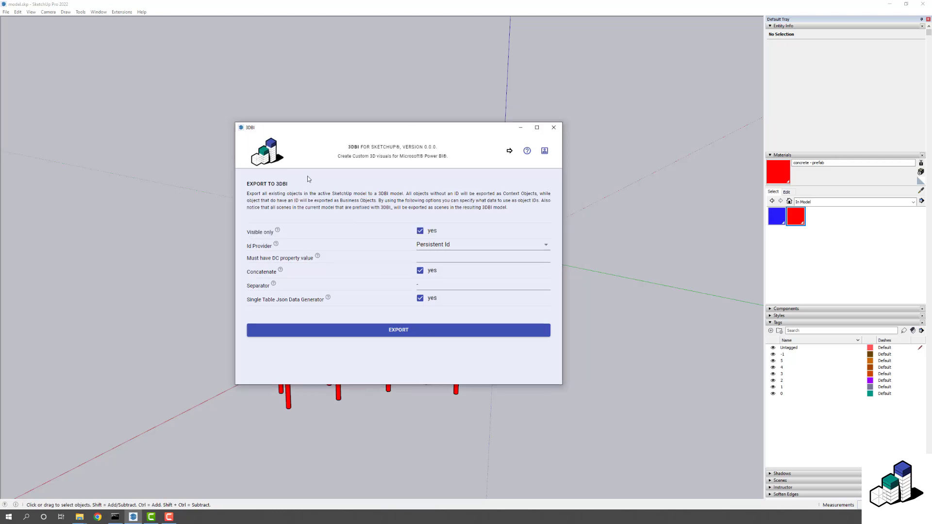
{"action": "left_click_drag", "start_coordinate": [307, 127], "coordinate": [204, 182]}
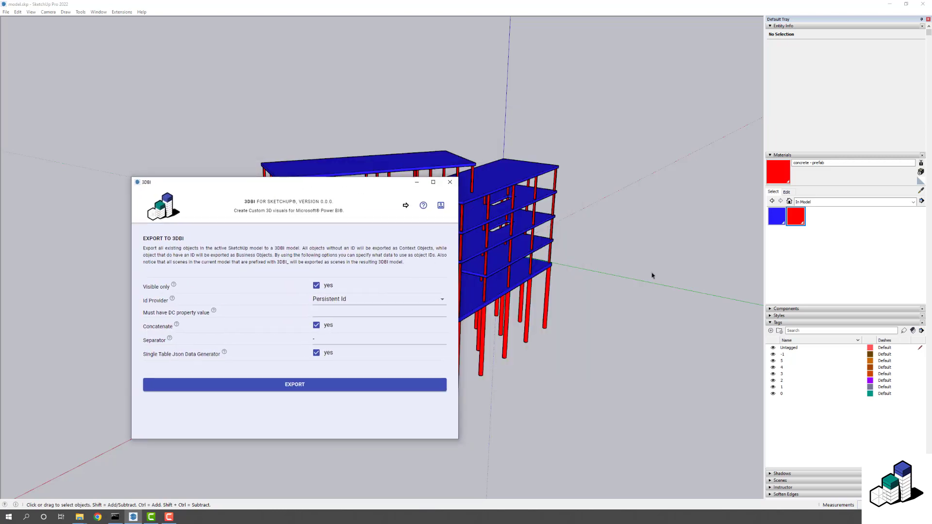
- Add the Outliner to the default tray
{"action": "scroll", "coordinate": [838, 358], "scroll_direction": "down", "scroll_amount": 1}
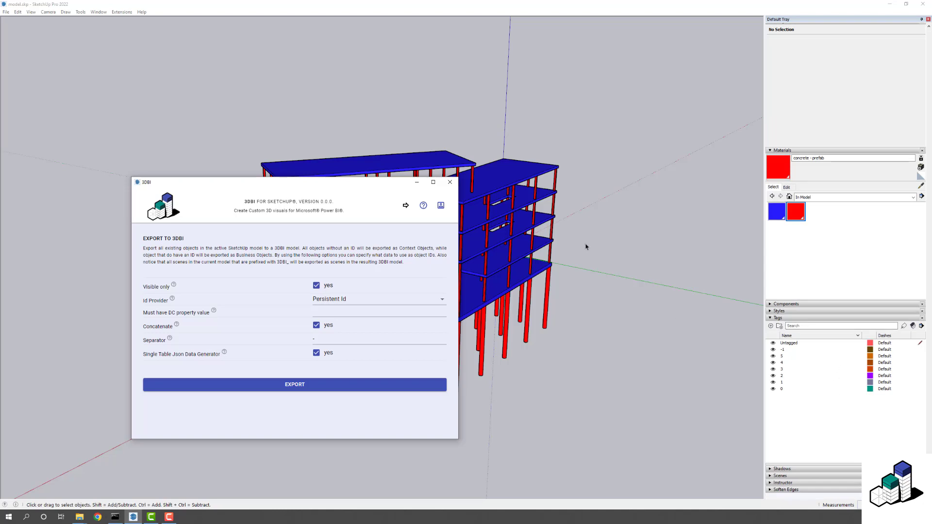
{"action": "left_click", "coordinate": [103, 13]}
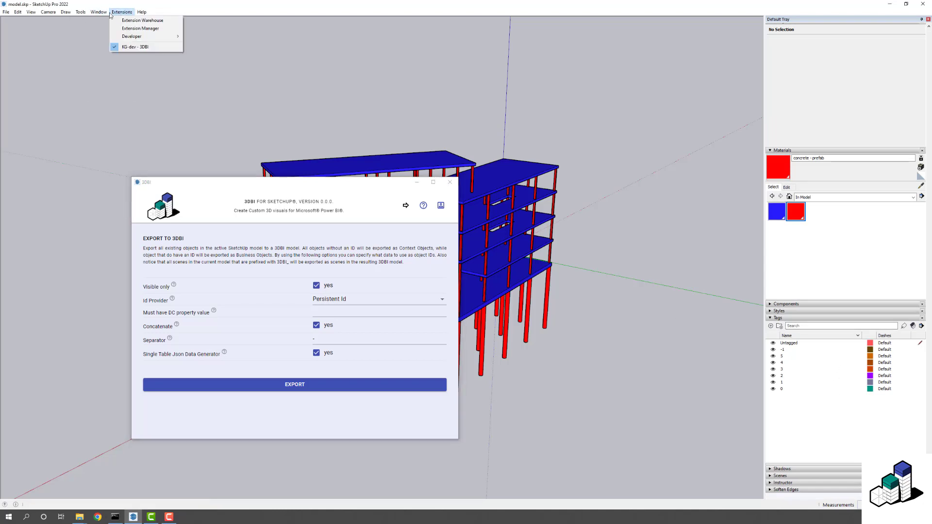
{"action": "mouse_move", "coordinate": [115, 24]}
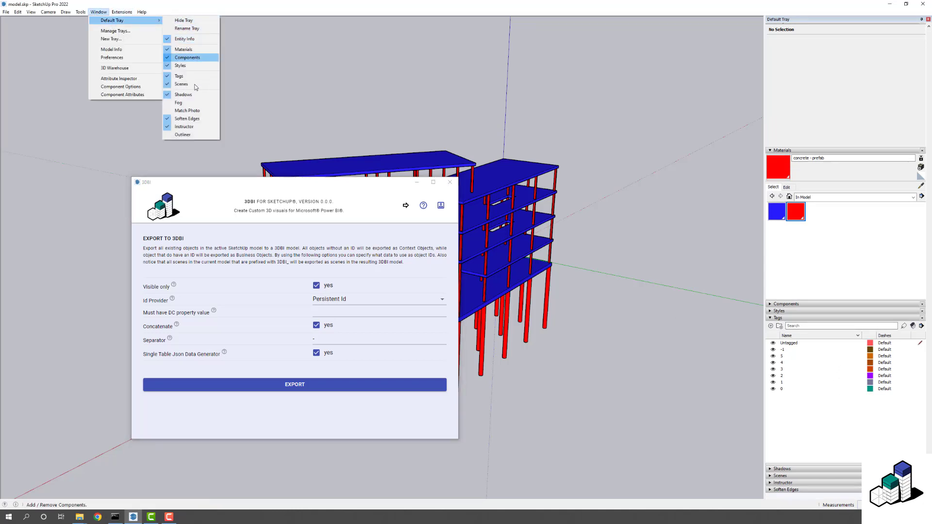
{"action": "left_click", "coordinate": [203, 135]}
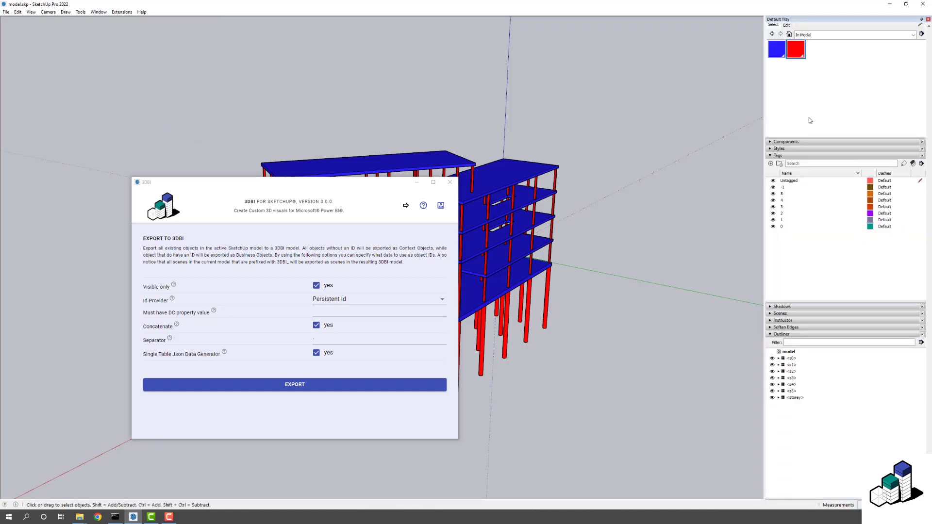
- Expand the s1 storey in the Outliner to list its nested components
{"action": "left_click", "coordinate": [779, 358]}
{"action": "left_click", "coordinate": [778, 358]}
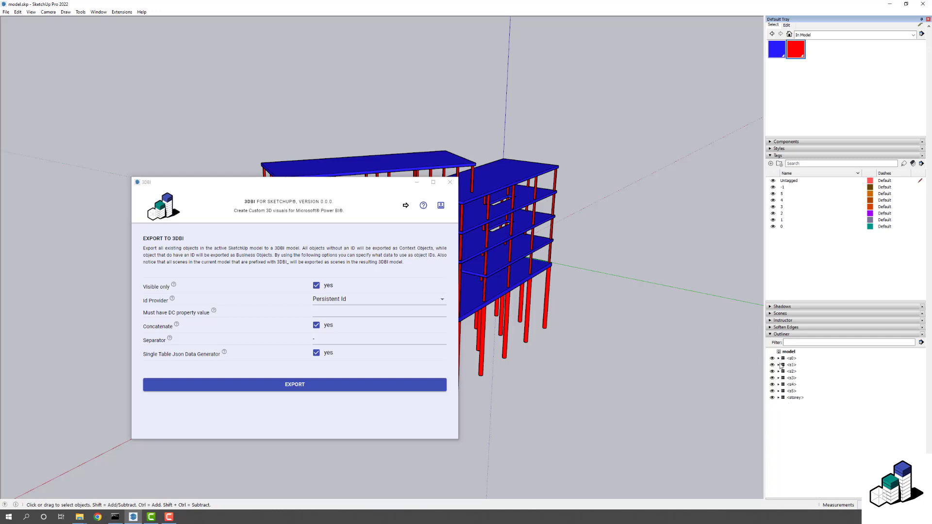
{"action": "left_click", "coordinate": [778, 359]}
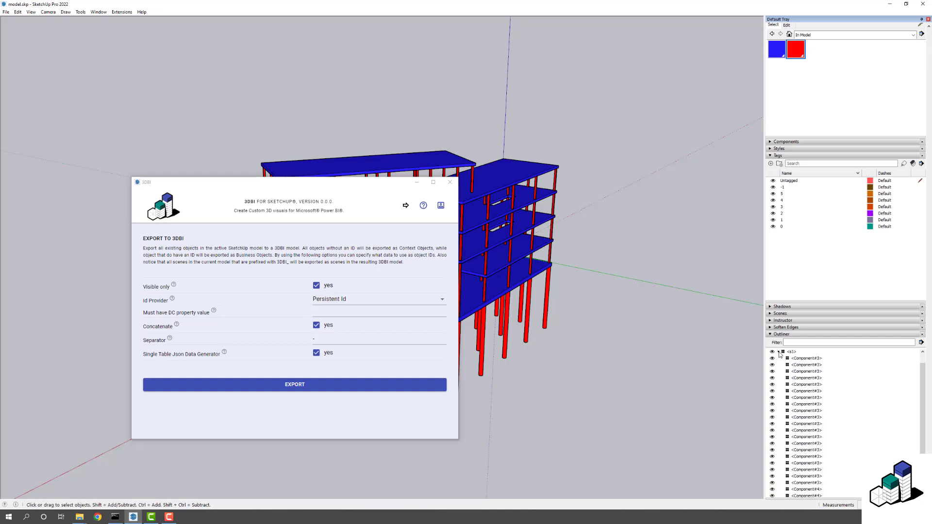
{"action": "left_click", "coordinate": [778, 358]}
{"action": "left_click", "coordinate": [778, 365]}
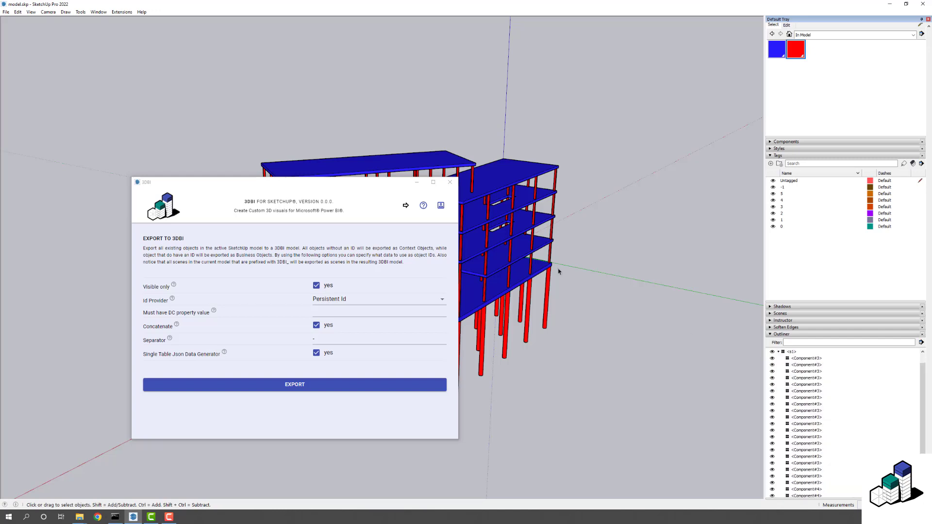
- Select the s1 storey in the model, open it to pick one of its columns, and exit the storey
{"action": "left_click", "coordinate": [526, 251]}
{"action": "left_click_drag", "start_coordinate": [537, 245], "coordinate": [610, 204]}
{"action": "scroll", "coordinate": [598, 224], "scroll_direction": "up", "scroll_amount": 3}
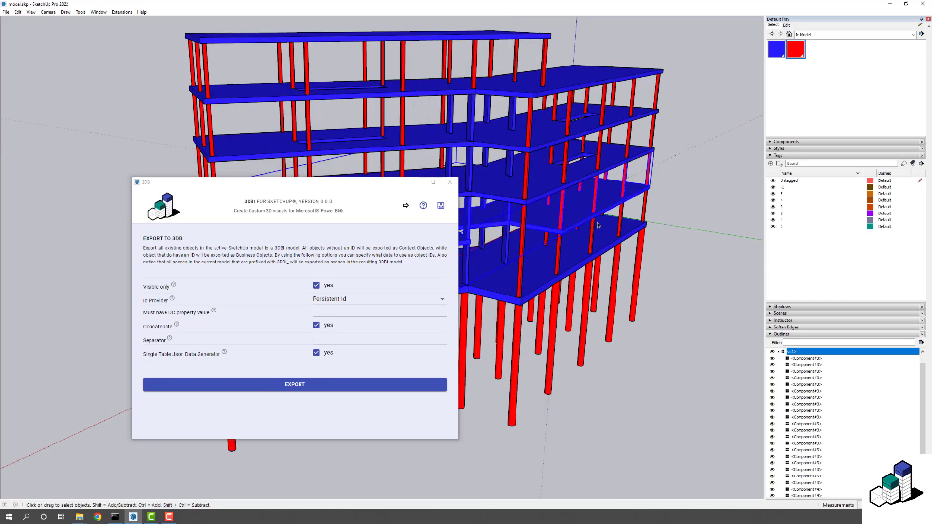
{"action": "double_click", "coordinate": [583, 217]}
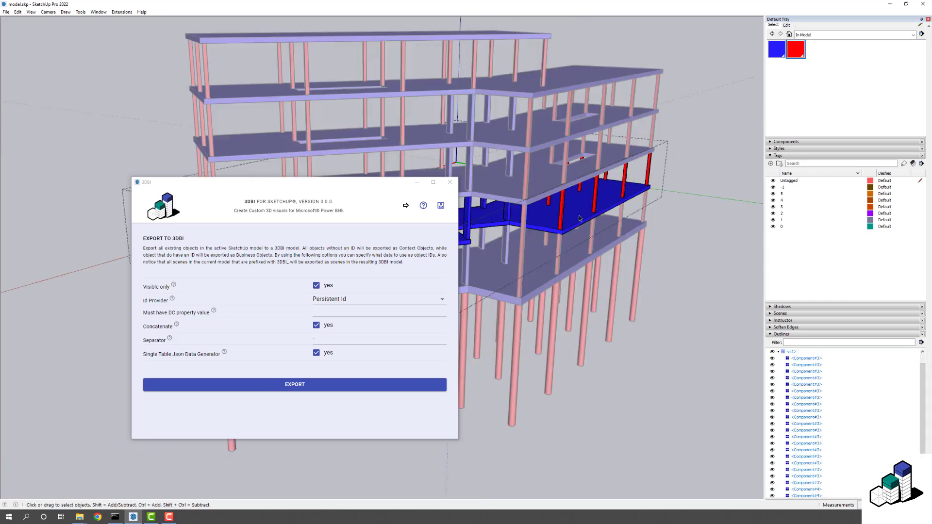
{"action": "left_click", "coordinate": [583, 223]}
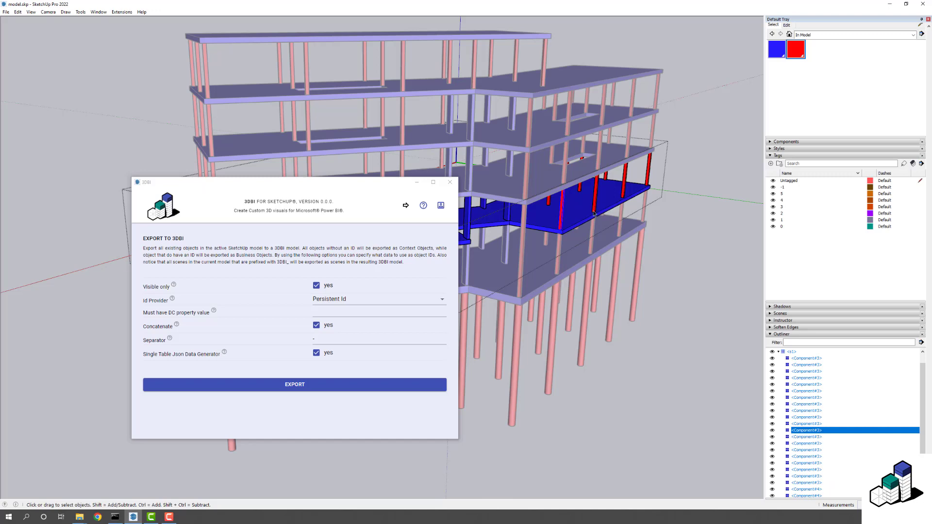
{"action": "left_click", "coordinate": [663, 172]}
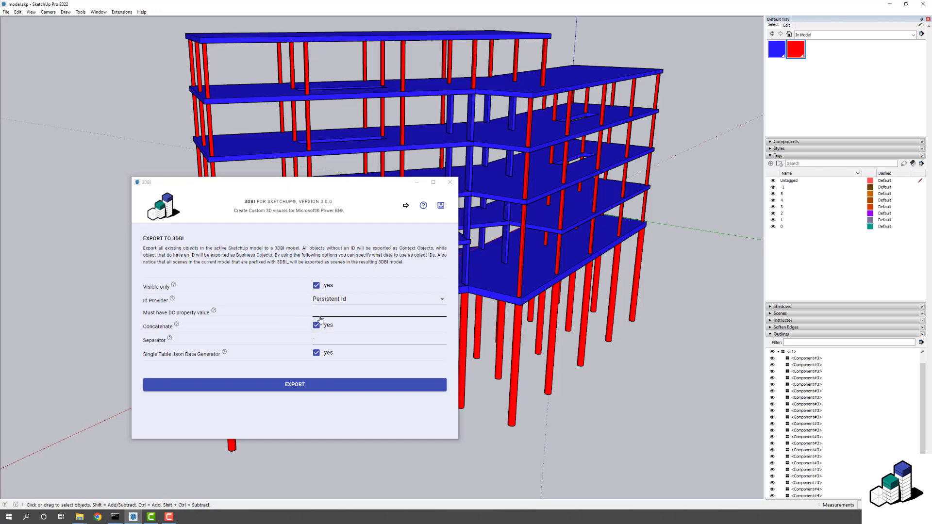
- Reopen the s1 storey, select the column at the corner of its floor slab, and leave the component
{"action": "scroll", "coordinate": [561, 204], "scroll_direction": "up", "scroll_amount": 5}
{"action": "double_click", "coordinate": [563, 212]}
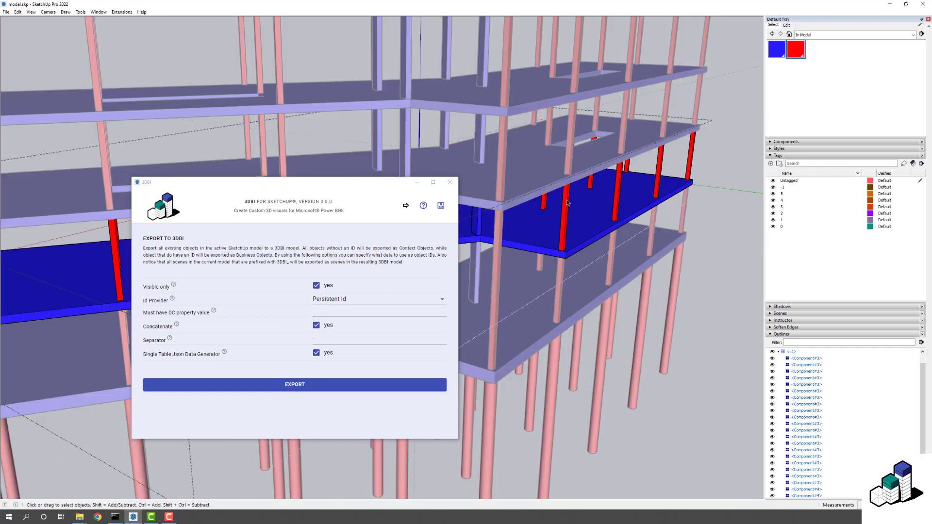
{"action": "left_click", "coordinate": [564, 212]}
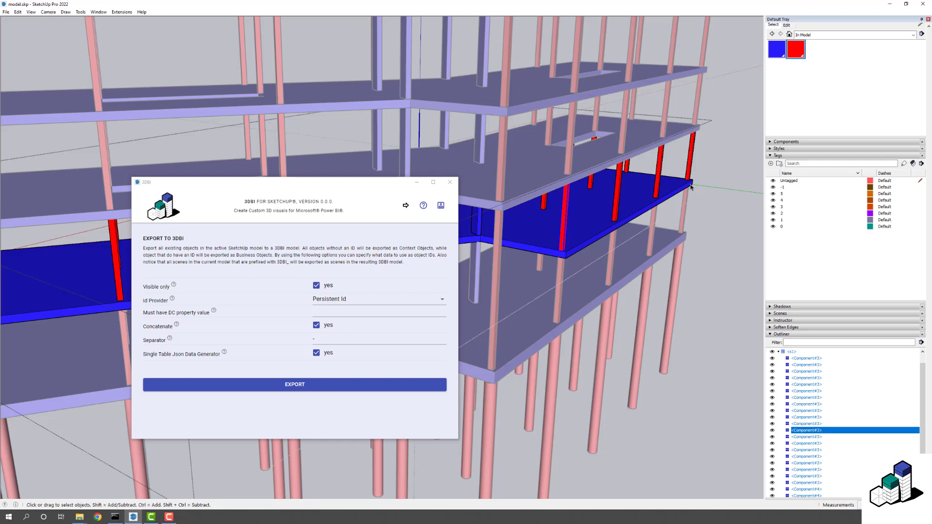
{"action": "left_click", "coordinate": [677, 170]}
- Select the whole s1 storey and place a copy of it beside the building
{"action": "left_click", "coordinate": [640, 188]}
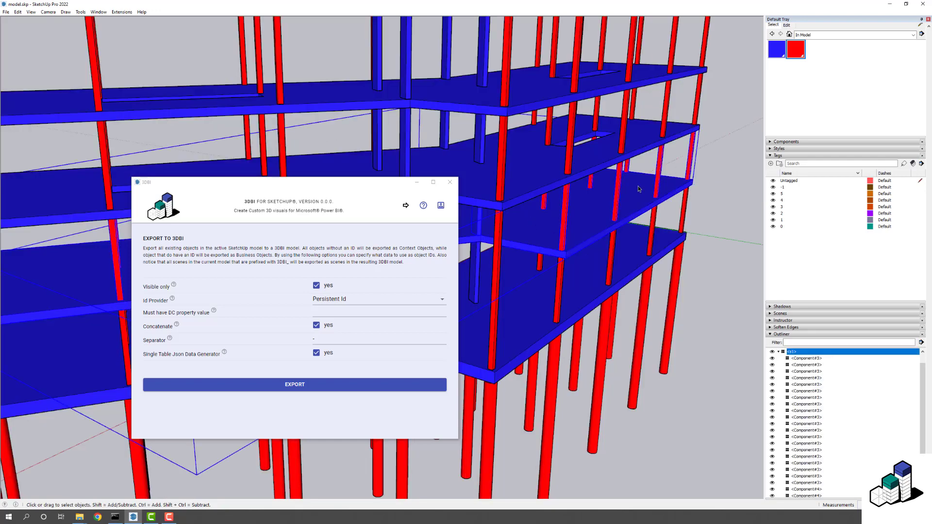
{"action": "double_click", "coordinate": [566, 236]}
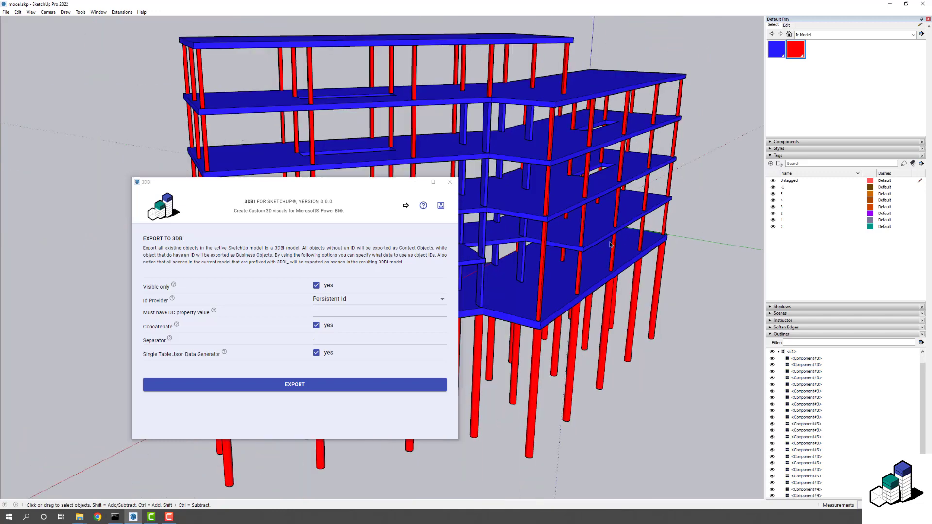
{"action": "left_click", "coordinate": [608, 243]}
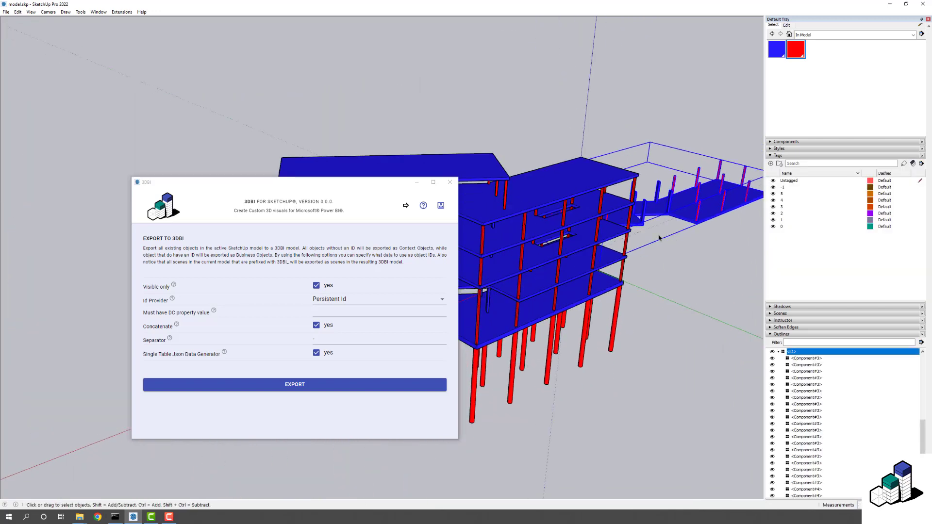
- Open the original s1 storey, select its corner column, compare it with the matching column in the copy, and exit the storey
{"action": "double_click", "coordinate": [519, 287]}
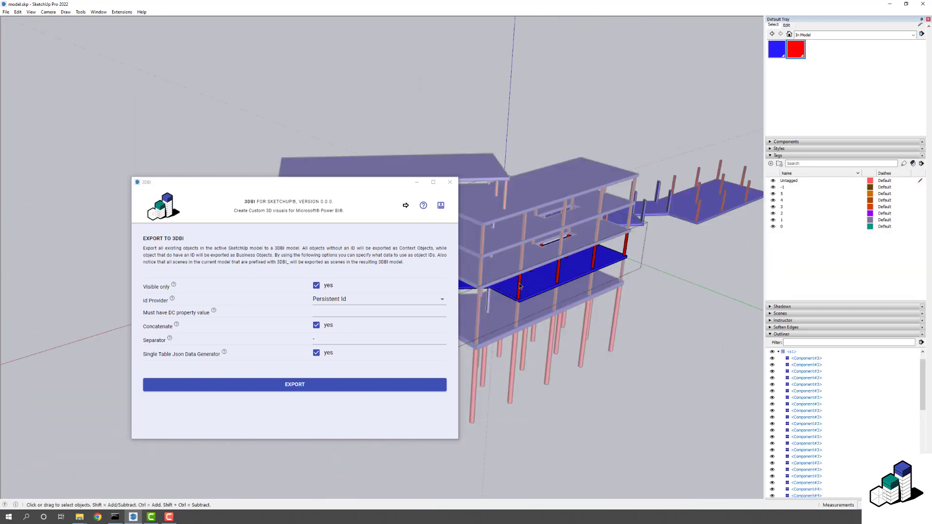
{"action": "left_click", "coordinate": [519, 285]}
{"action": "scroll", "coordinate": [519, 282], "scroll_direction": "up", "scroll_amount": 5}
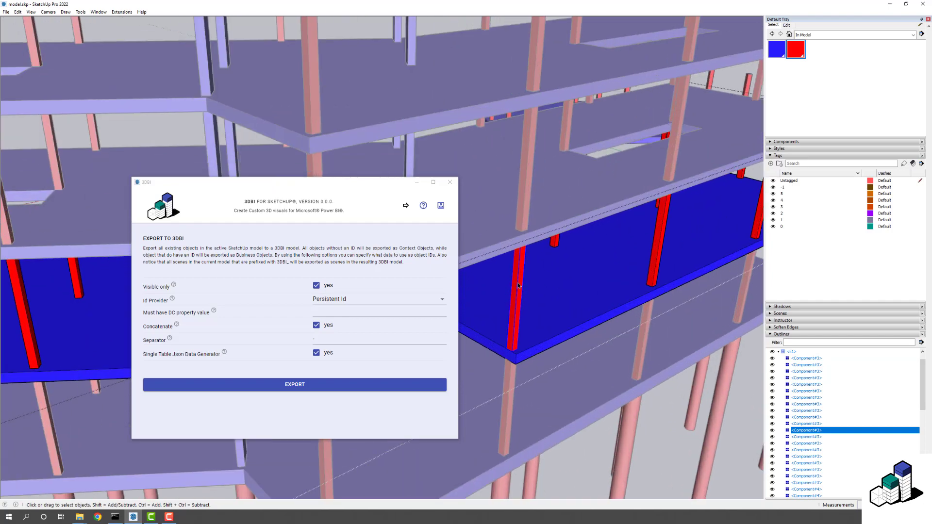
{"action": "scroll", "coordinate": [517, 287], "scroll_direction": "down", "scroll_amount": 5}
{"action": "left_click_drag", "start_coordinate": [504, 294], "coordinate": [706, 224]}
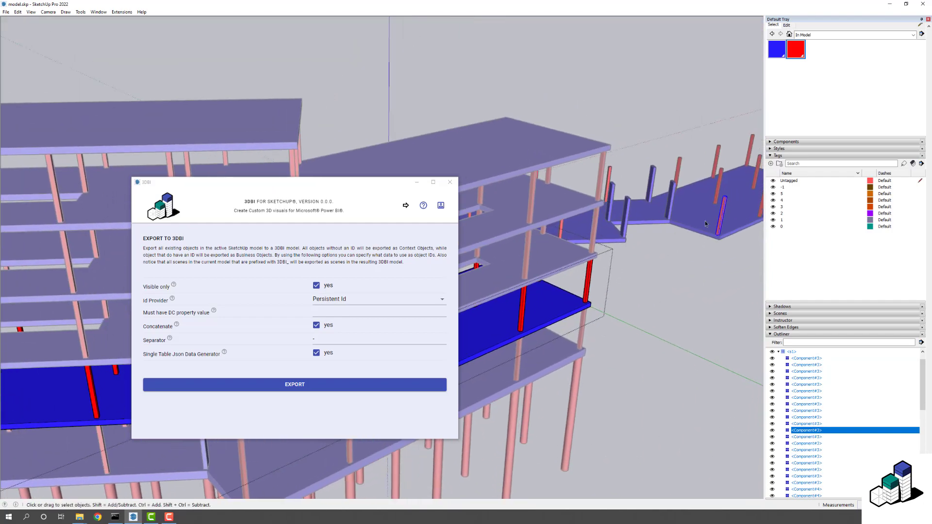
{"action": "scroll", "coordinate": [729, 207], "scroll_direction": "up", "scroll_amount": 2}
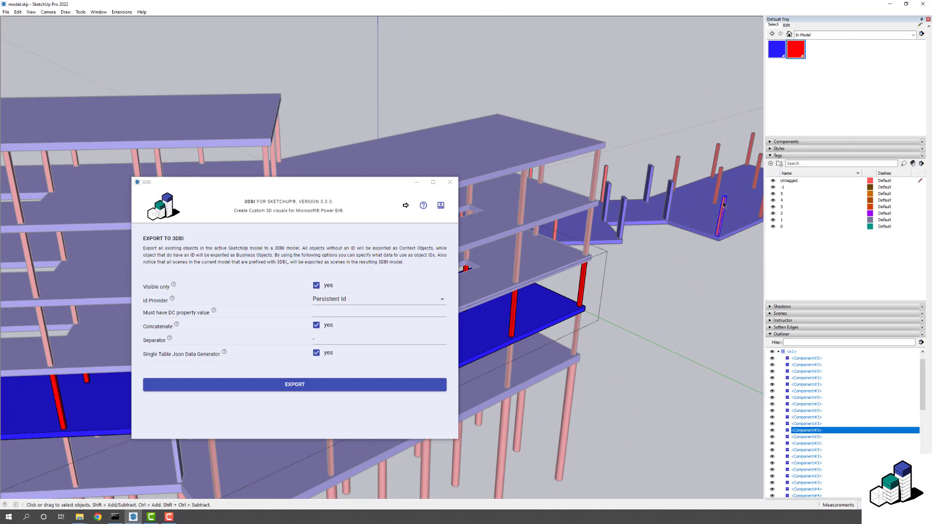
{"action": "scroll", "coordinate": [645, 245], "scroll_direction": "down", "scroll_amount": 5}
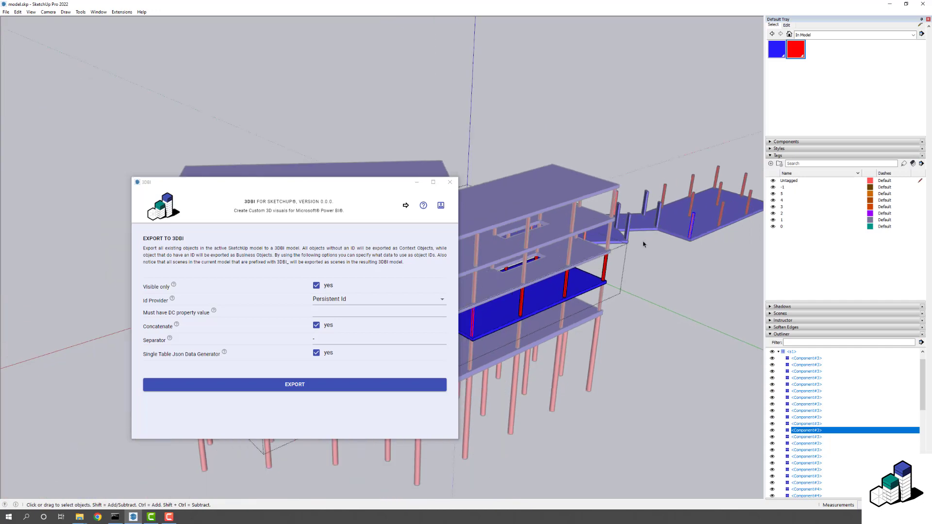
{"action": "left_click", "coordinate": [621, 157]}
{"action": "left_click_drag", "start_coordinate": [621, 158], "coordinate": [597, 181]}
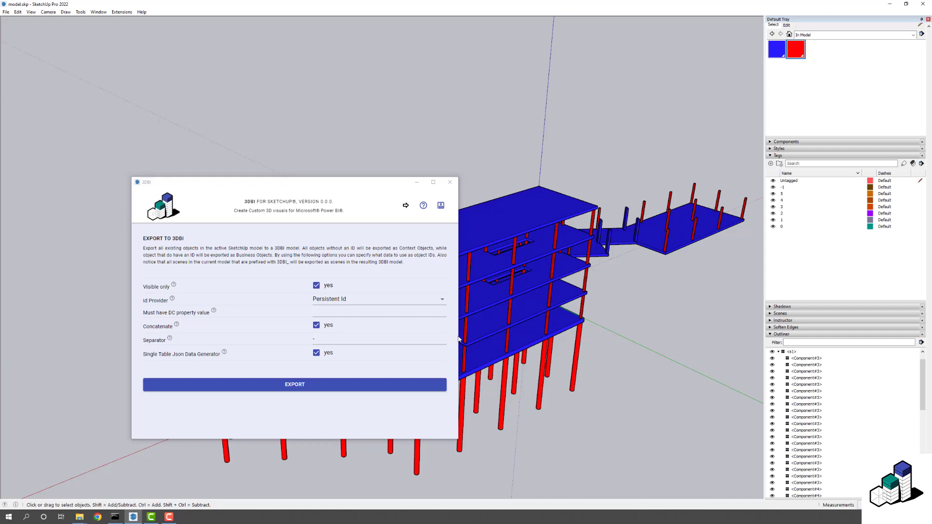
- Select the original storey and its copy in turn, inspect the corner column inside the copy, and exit it
{"action": "left_click", "coordinate": [525, 319]}
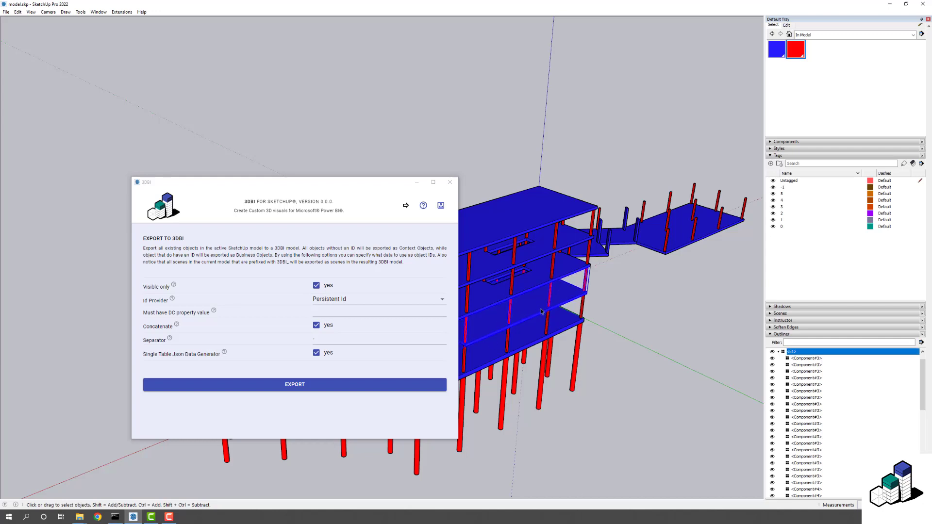
{"action": "left_click", "coordinate": [673, 236]}
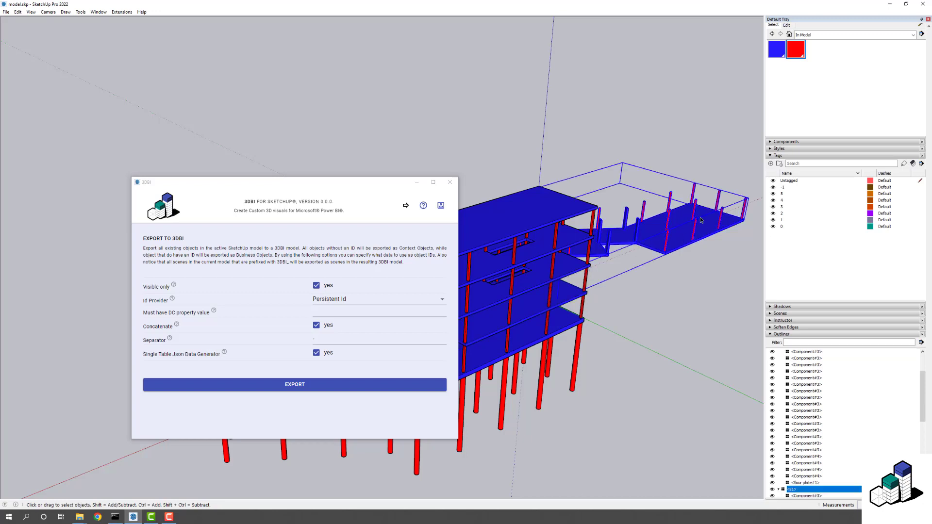
{"action": "double_click", "coordinate": [666, 243]}
{"action": "left_click", "coordinate": [665, 245]}
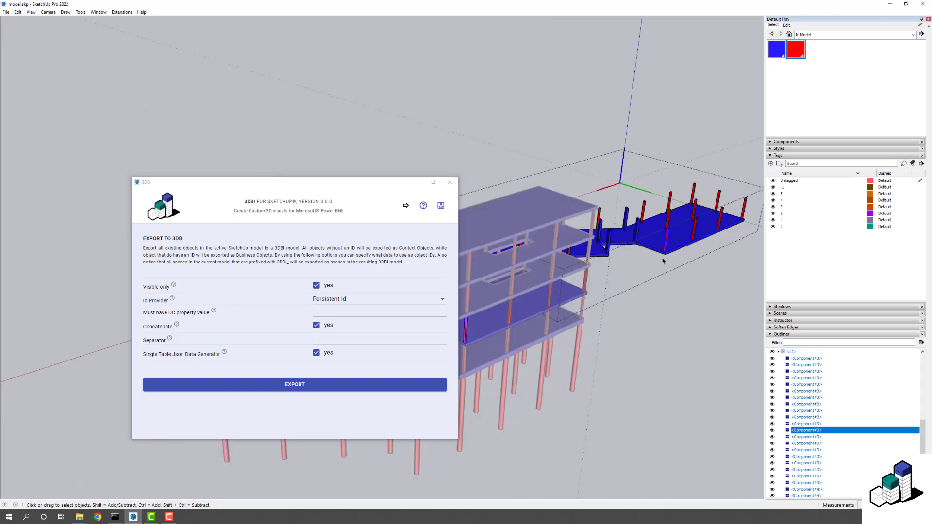
{"action": "left_click", "coordinate": [691, 286]}
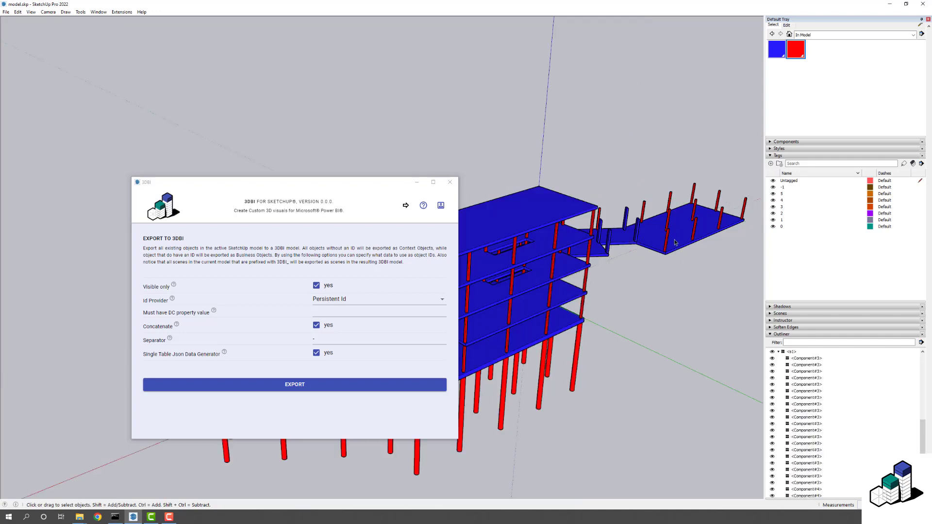
- Compare the copied and original storeys in the Outliner, then inspect the corner column inside the original and exit it
{"action": "left_click", "coordinate": [679, 227]}
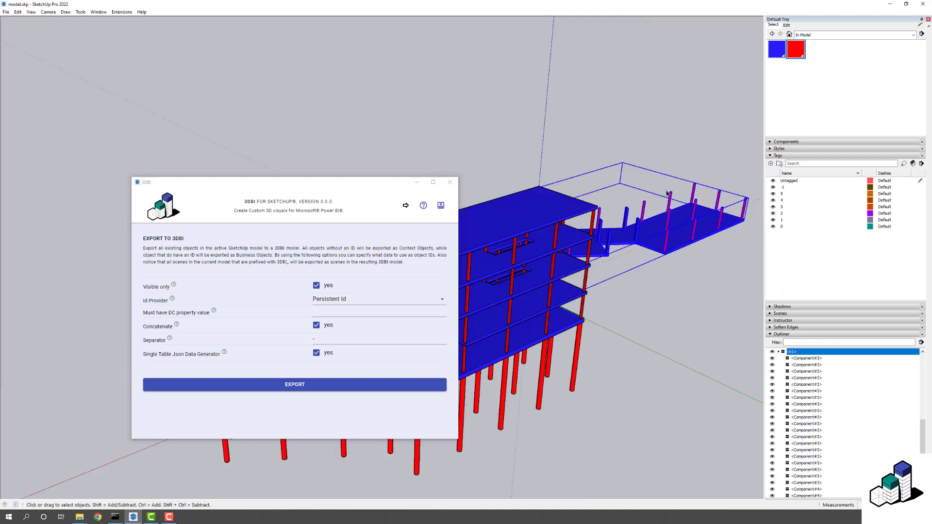
{"action": "left_click", "coordinate": [511, 319]}
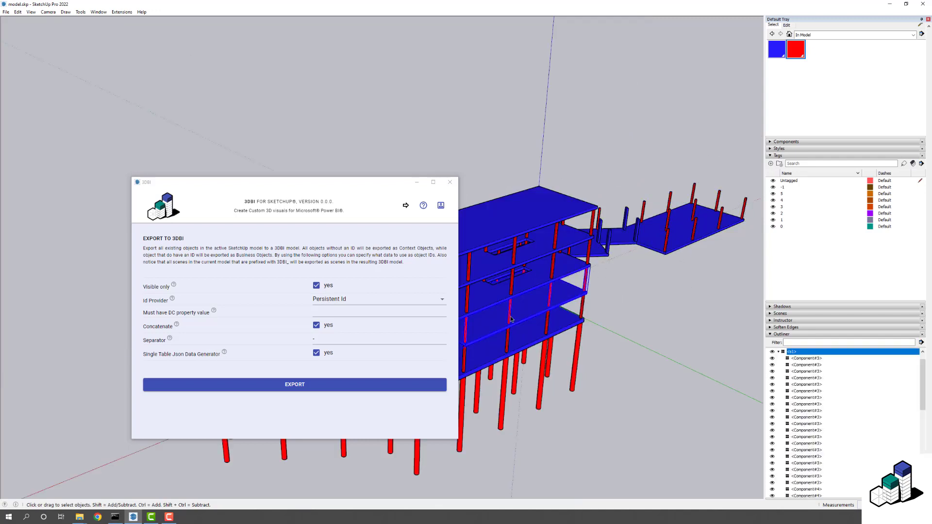
{"action": "double_click", "coordinate": [465, 333]}
{"action": "left_click", "coordinate": [466, 334]}
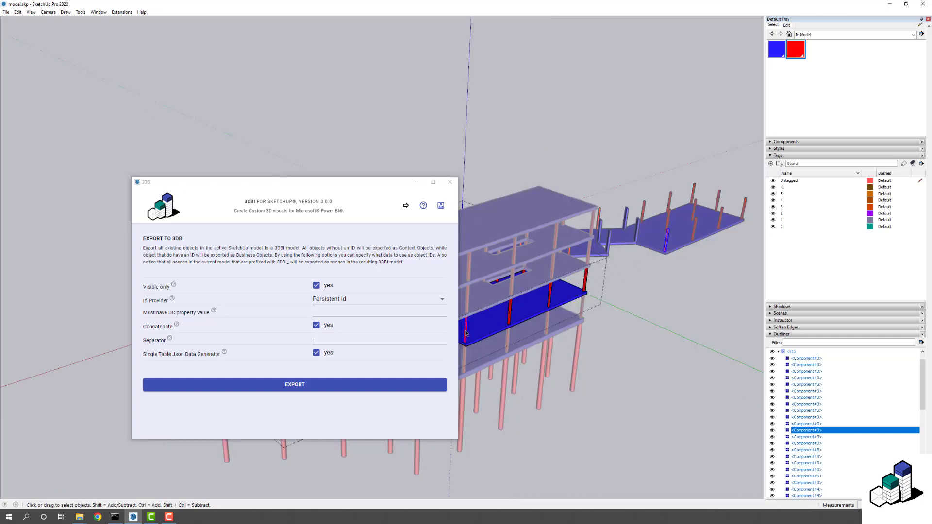
{"action": "key", "text": "Escape"}
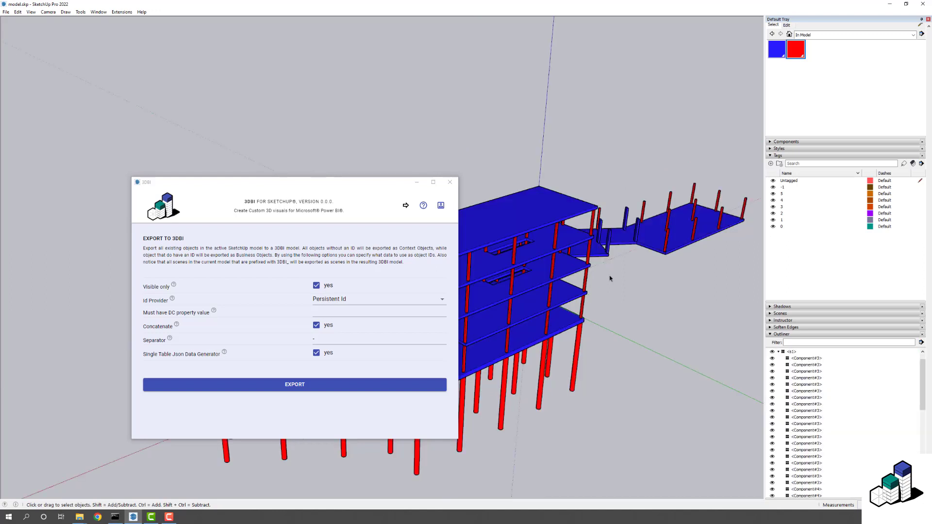
- Check the corner column inside the copied storey, exit it, and delete the copied storey beside the building
{"action": "double_click", "coordinate": [666, 250]}
{"action": "left_click", "coordinate": [665, 250]}
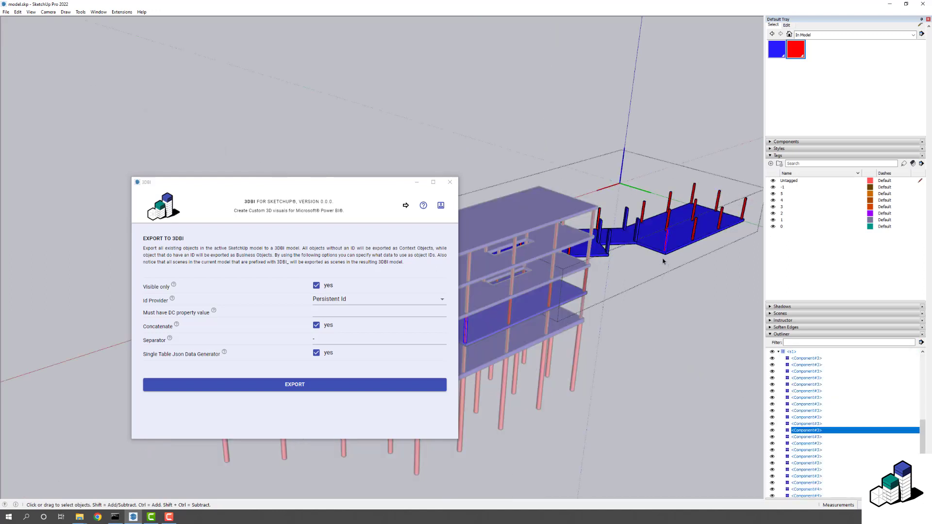
{"action": "key", "text": "Escape"}
{"action": "key", "text": "Delete"}
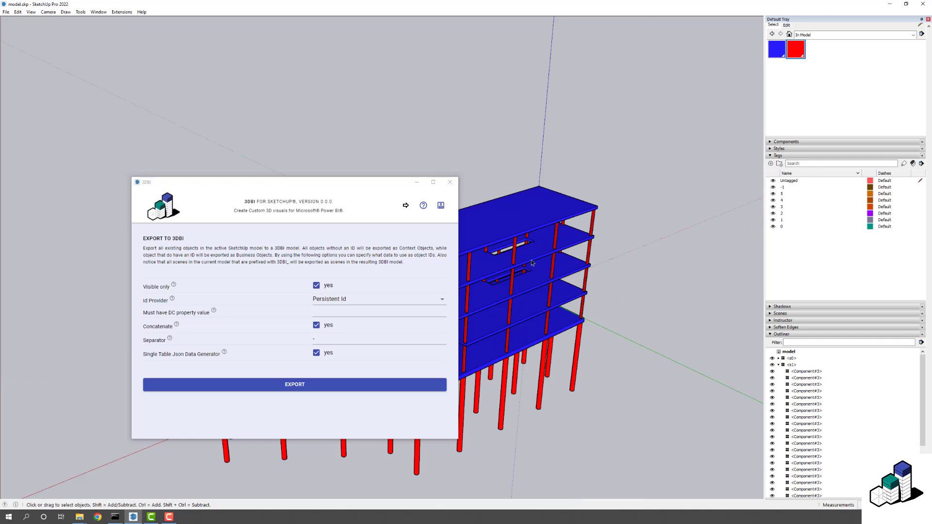
- Read the help for Separator in the 3DBI export dialog and enter "-" as the separator
{"action": "key", "text": "o"}
{"action": "mouse_move", "coordinate": [554, 280]}
{"action": "left_mouse_down"}
{"action": "mouse_move", "coordinate": [566, 277]}
{"action": "mouse_move", "coordinate": [561, 287]}
{"action": "left_mouse_up"}
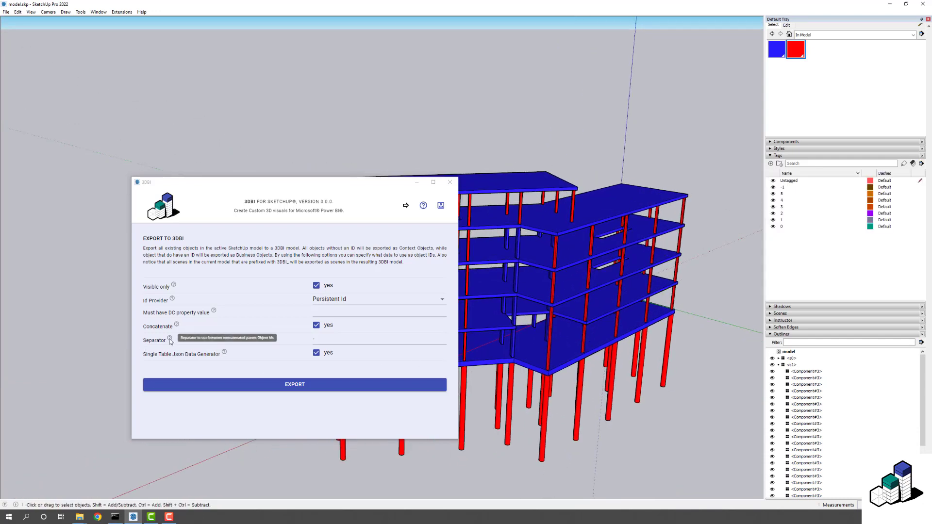
{"action": "left_click", "coordinate": [312, 341]}
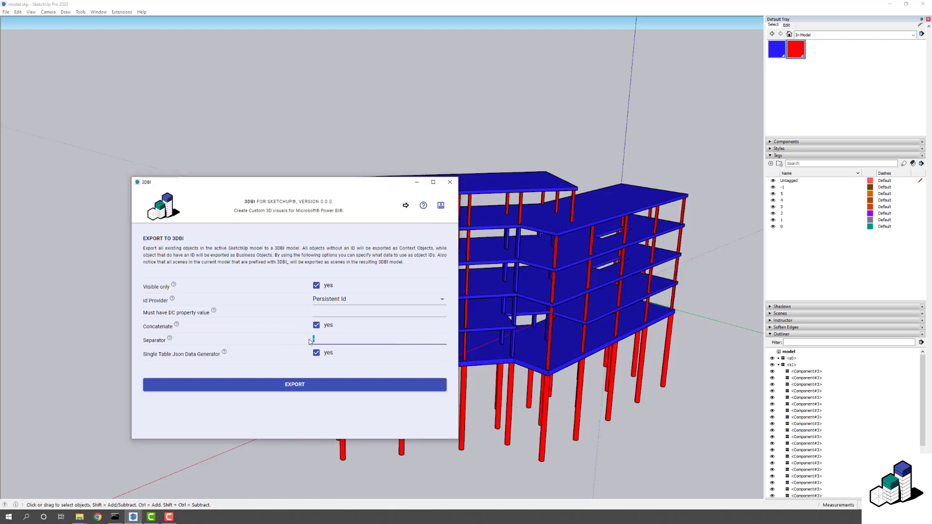
{"action": "type", "text": "-"}
- Switch Single Table Json Data Generator off and back on, and select the s4 storey in the model
{"action": "left_click", "coordinate": [317, 353]}
{"action": "left_click", "coordinate": [314, 354]}
{"action": "left_click", "coordinate": [613, 221]}
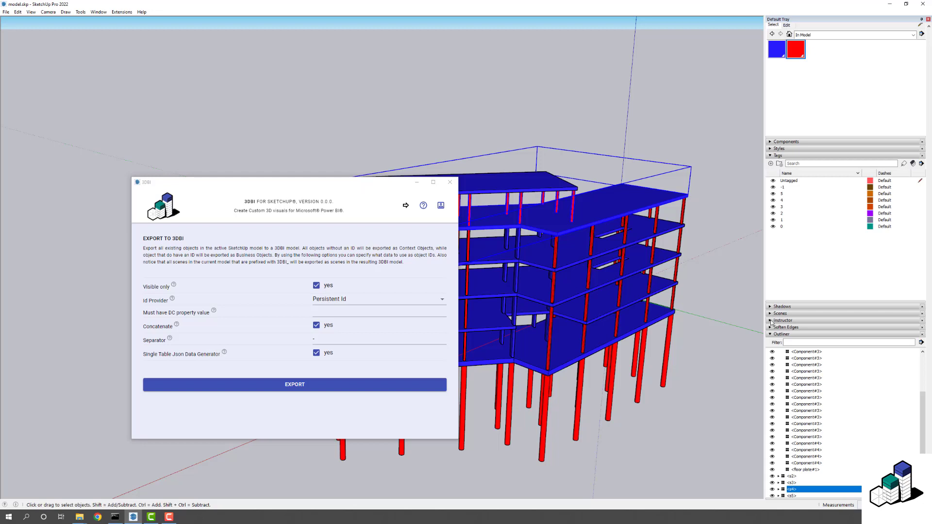
- Export the model as model.3dbi into the 3DBI for SketchUp folder on the desktop
{"action": "scroll", "coordinate": [793, 100], "scroll_direction": "up", "scroll_amount": 3}
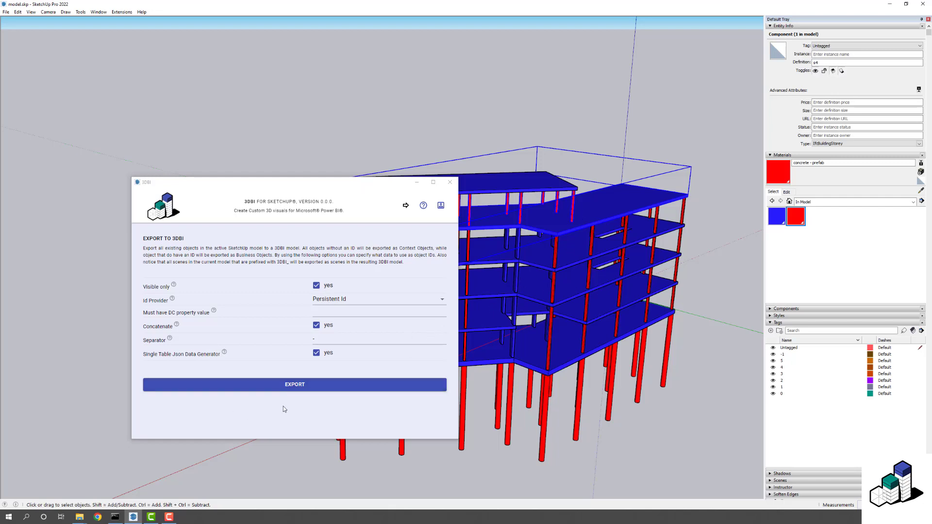
{"action": "left_click", "coordinate": [302, 387]}
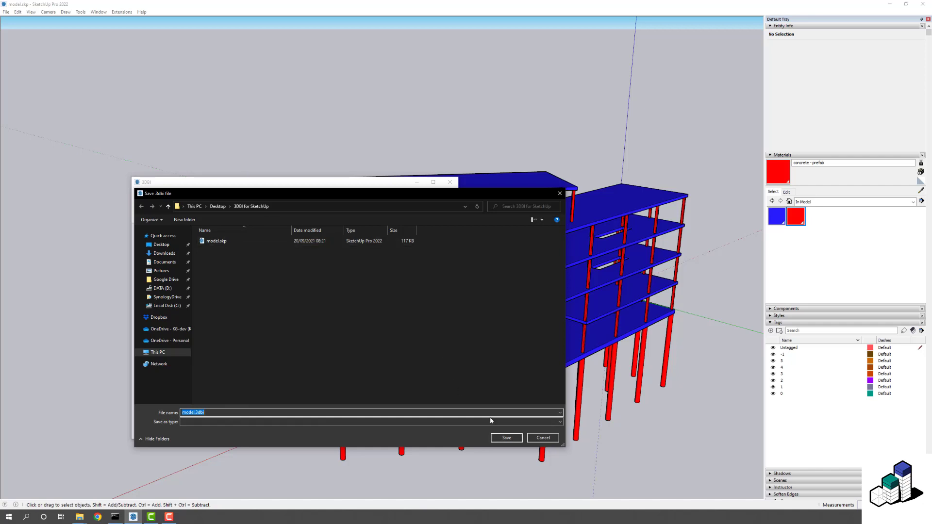
{"action": "left_click", "coordinate": [515, 440]}
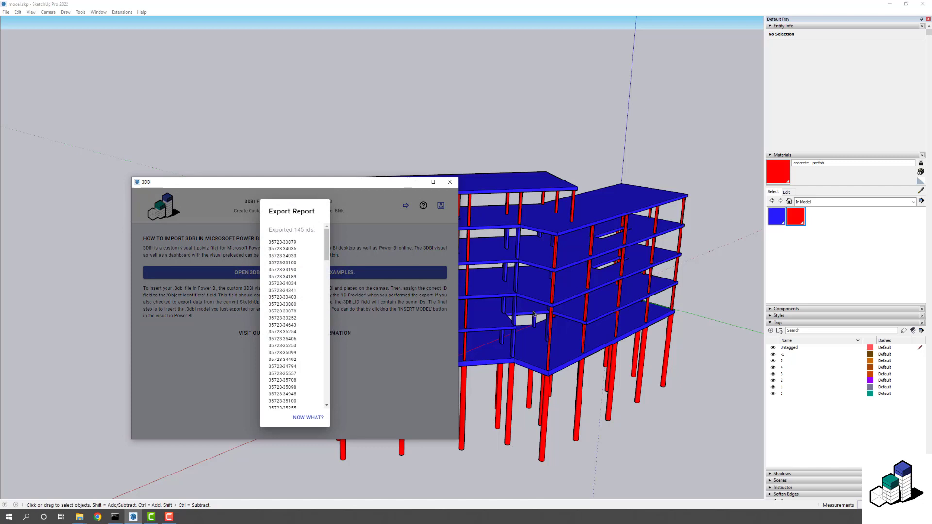
- Examine the Export Report, focusing on how the first exported ID combines the parent and child persistent IDs
{"action": "left_click_drag", "start_coordinate": [541, 277], "coordinate": [571, 264]}
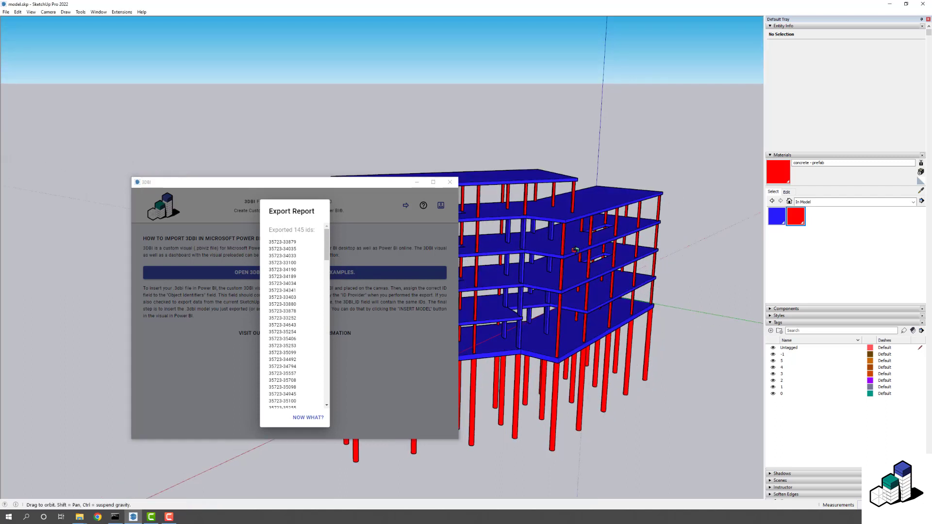
{"action": "scroll", "coordinate": [570, 264], "scroll_direction": "down", "scroll_amount": 2}
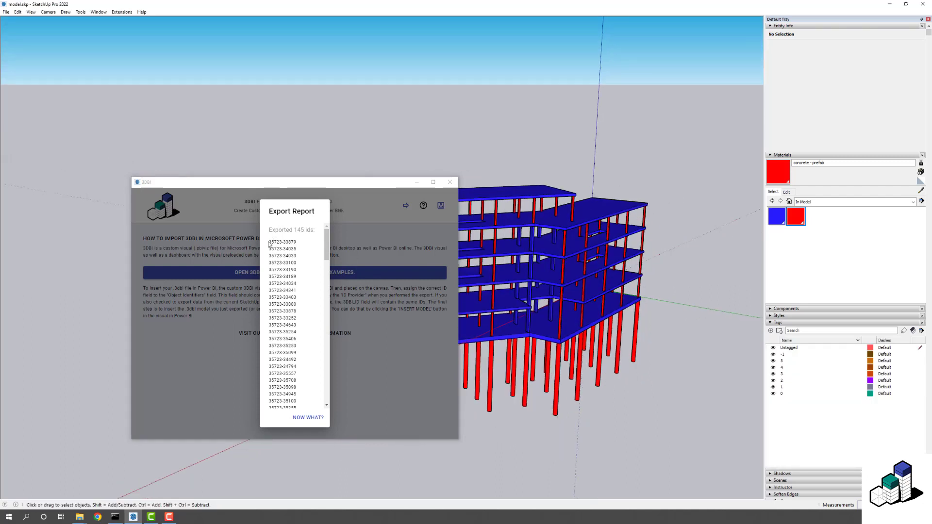
{"action": "left_click_drag", "start_coordinate": [269, 241], "coordinate": [295, 242]}
{"action": "left_click", "coordinate": [298, 242]}
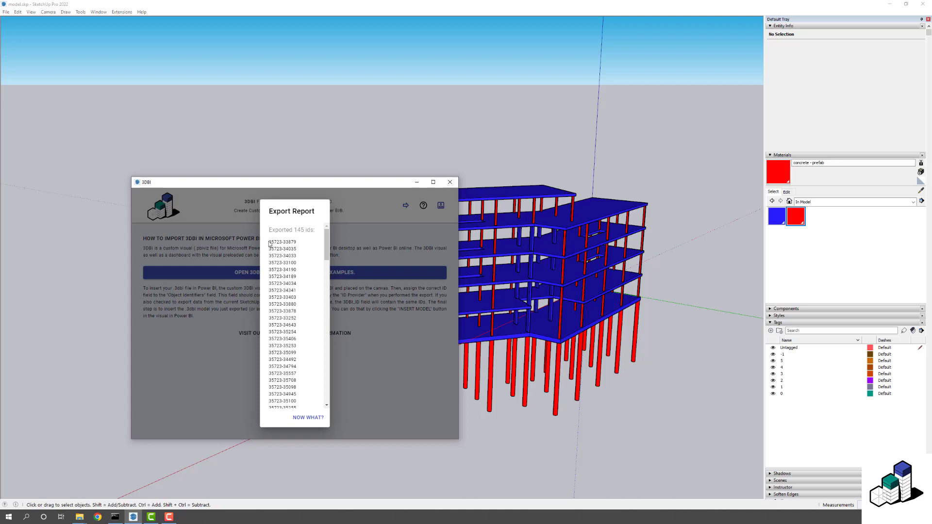
{"action": "left_click_drag", "start_coordinate": [269, 242], "coordinate": [282, 248]}
{"action": "left_click_drag", "start_coordinate": [296, 241], "coordinate": [283, 241]}
- Inspect the exported model_data.json in Notepad++ from the 3DBI for SketchUp folder, and minimize the editor
{"action": "mouse_move", "coordinate": [80, 515]}
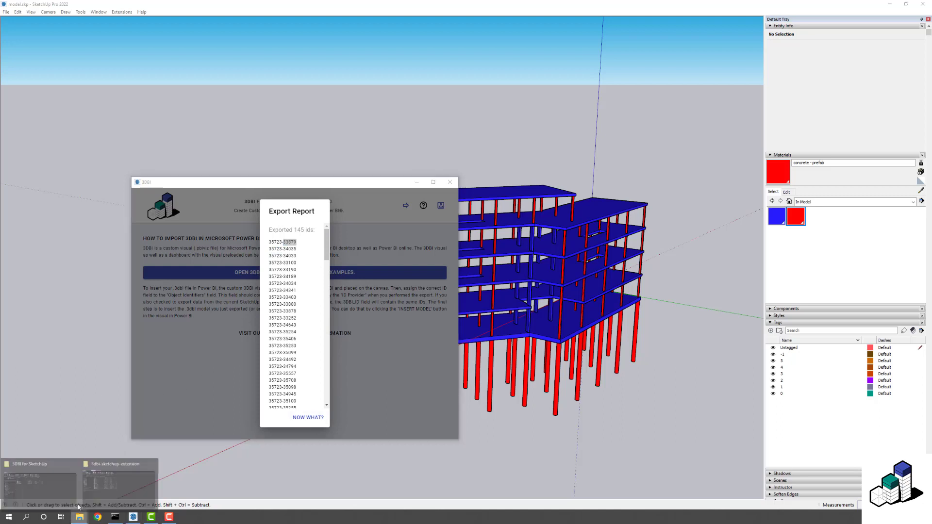
{"action": "left_click", "coordinate": [41, 483]}
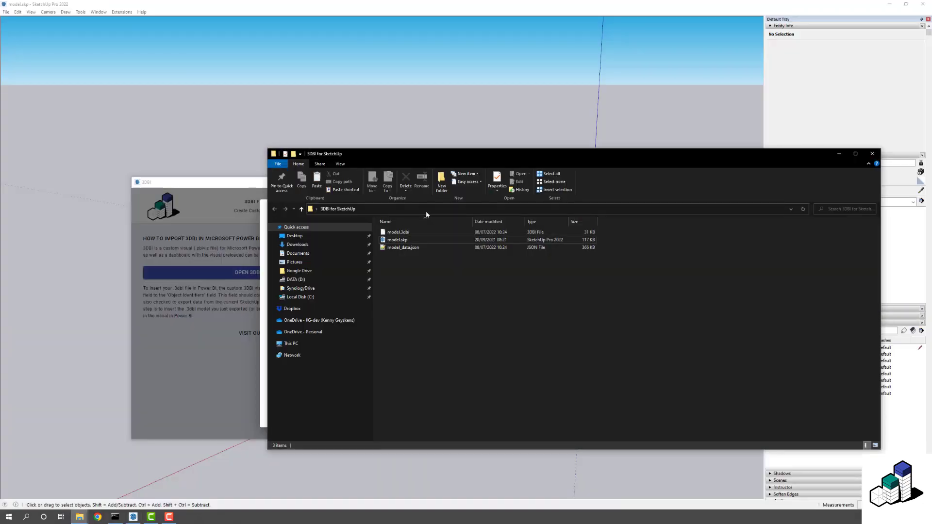
{"action": "left_click", "coordinate": [403, 249]}
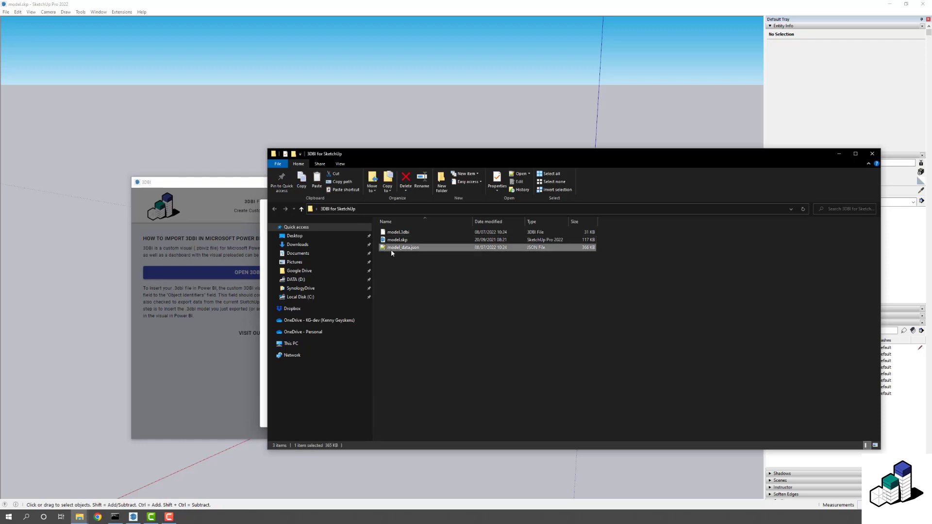
{"action": "right_click", "coordinate": [416, 249]}
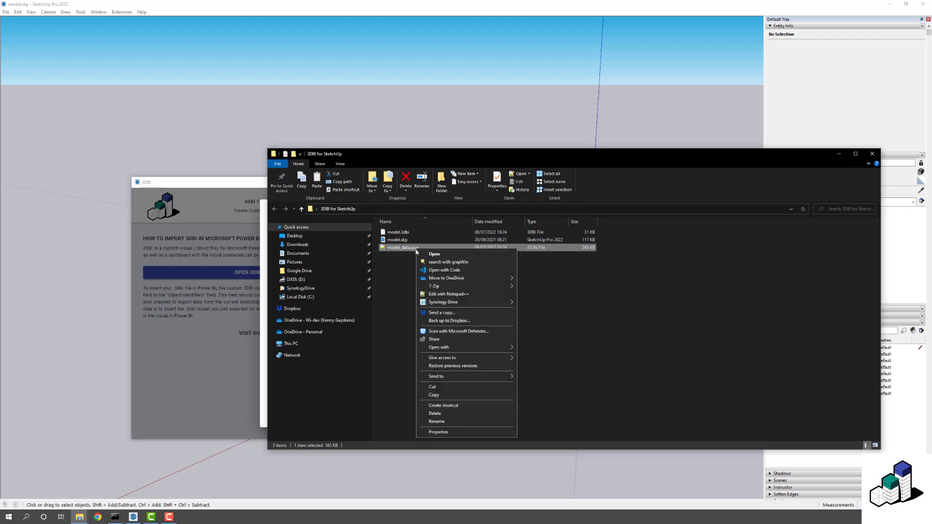
{"action": "left_click", "coordinate": [454, 295]}
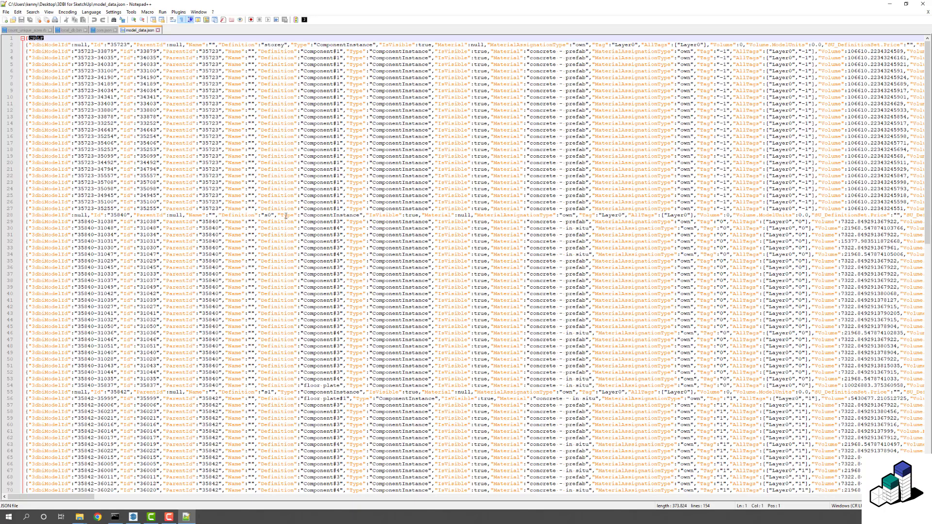
{"action": "left_click", "coordinate": [894, 4]}
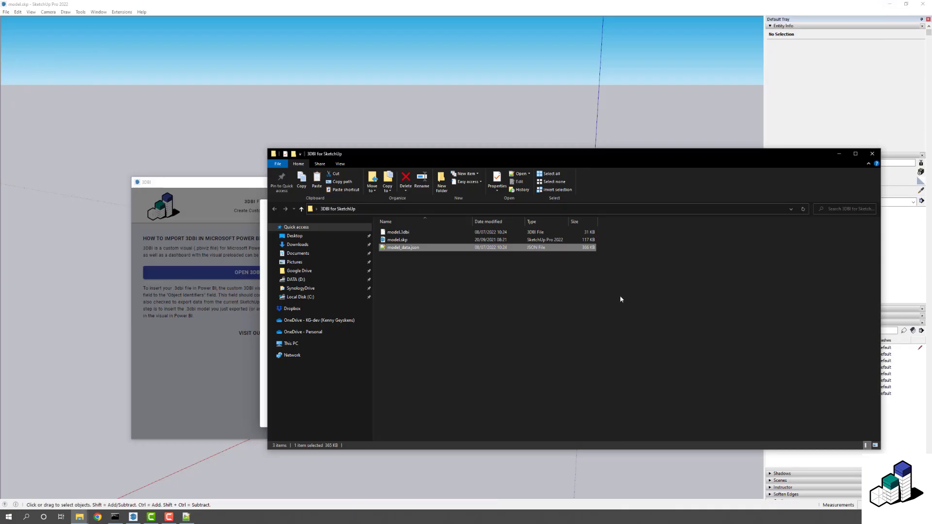
- Open empty_dashboard_with_viewer_preloaded.pbix from the 3dbi_viewer_and_examples folder in Power BI Desktop
{"action": "left_click", "coordinate": [168, 370]}
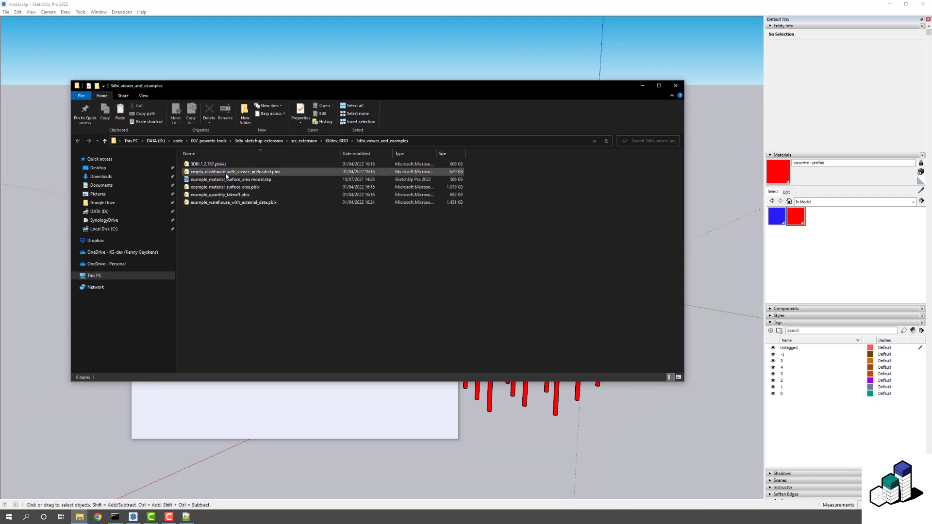
{"action": "left_click", "coordinate": [267, 173]}
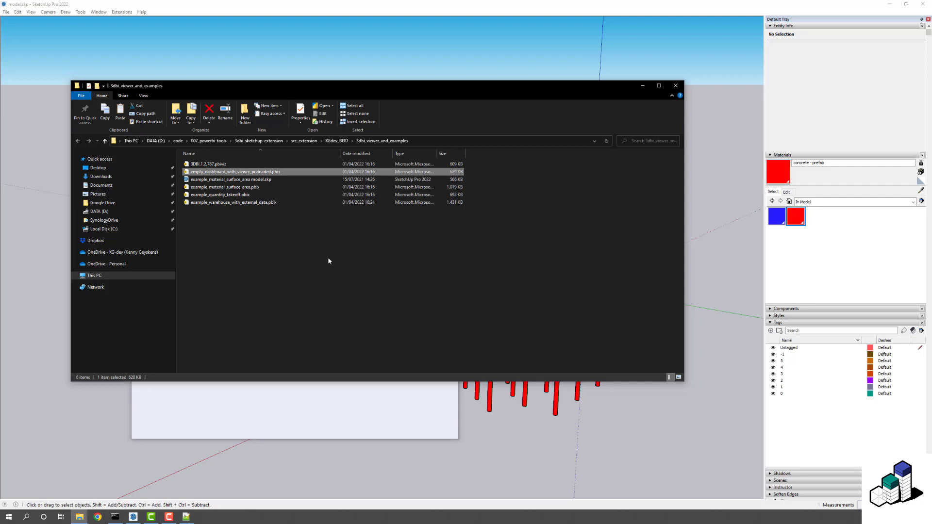
{"action": "key", "text": "Return"}
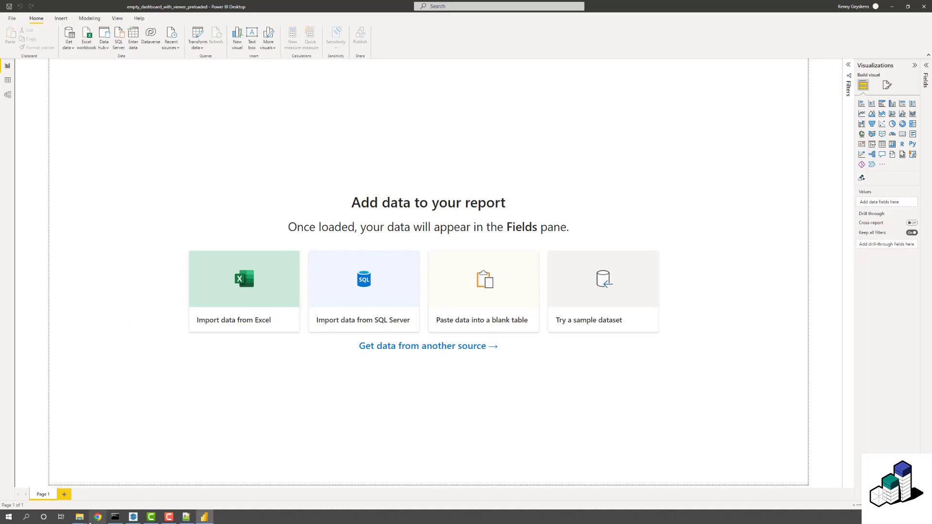
- Locate model_data.json in the 3DBI for SketchUp folder, and return to the empty Power BI report
{"action": "mouse_move", "coordinate": [80, 516]}
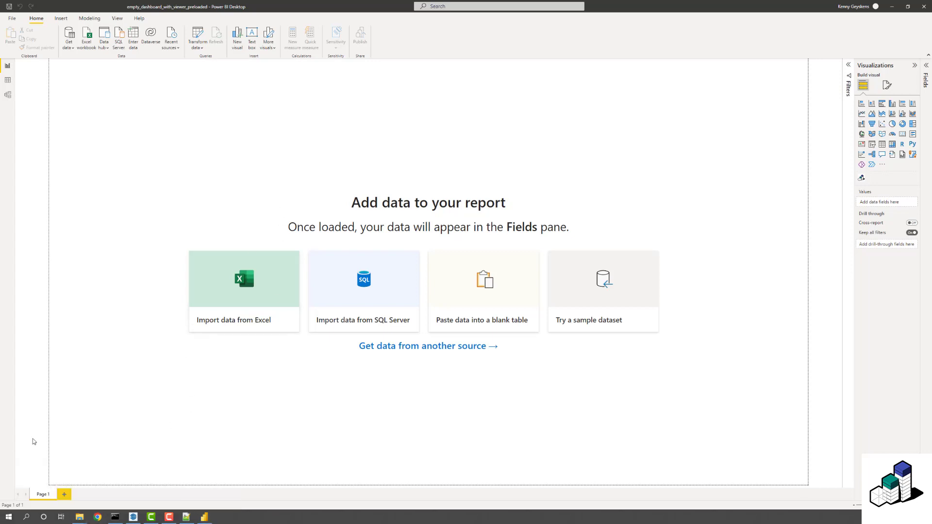
{"action": "left_click", "coordinate": [57, 498]}
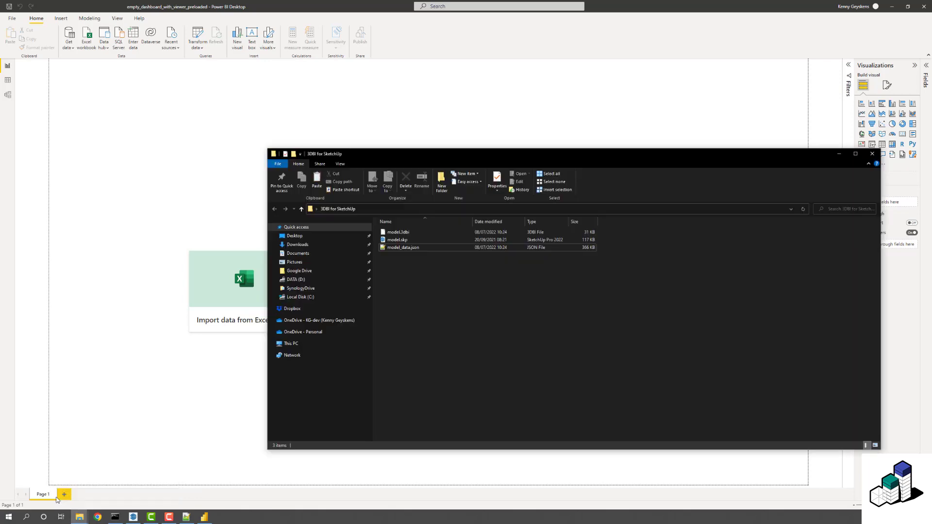
{"action": "left_click", "coordinate": [403, 248]}
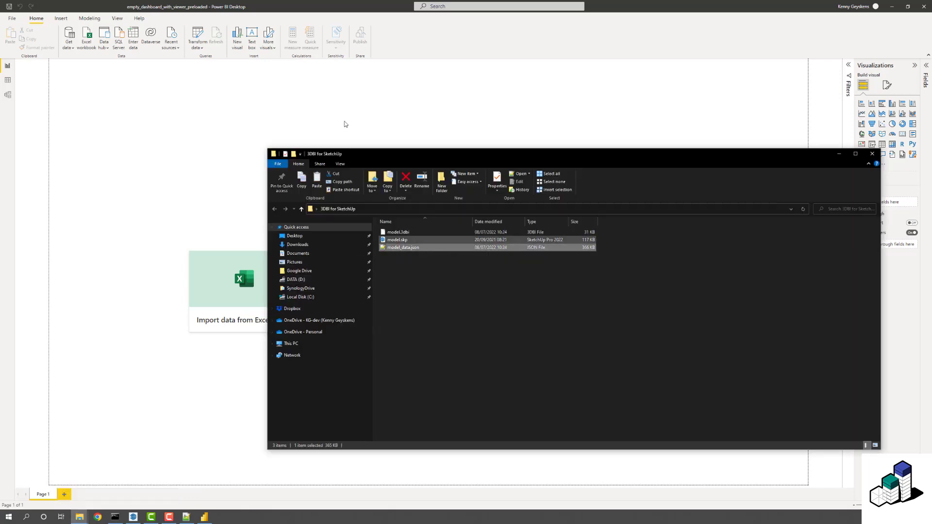
{"action": "left_click", "coordinate": [311, 114]}
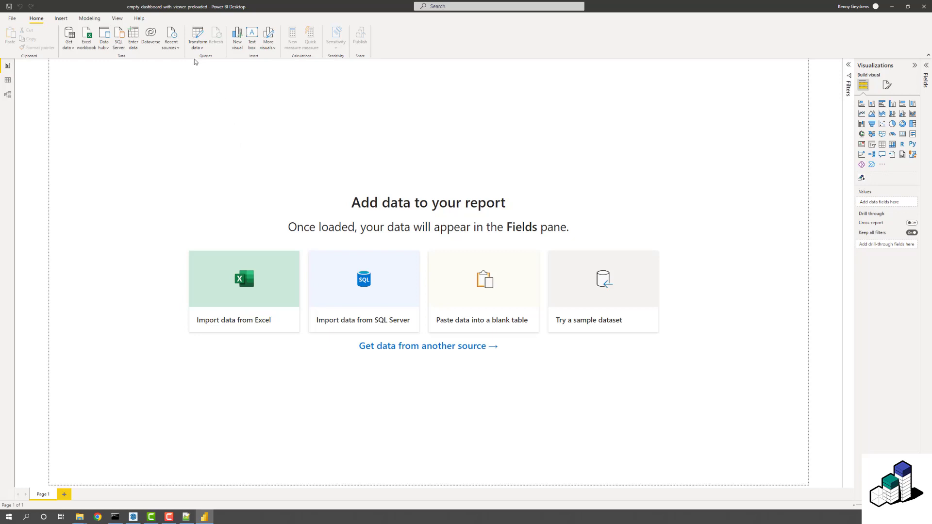
- Load model_data.json from the desktop's 3DBI for SketchUp folder as a JSON data source
{"action": "left_click", "coordinate": [72, 51]}
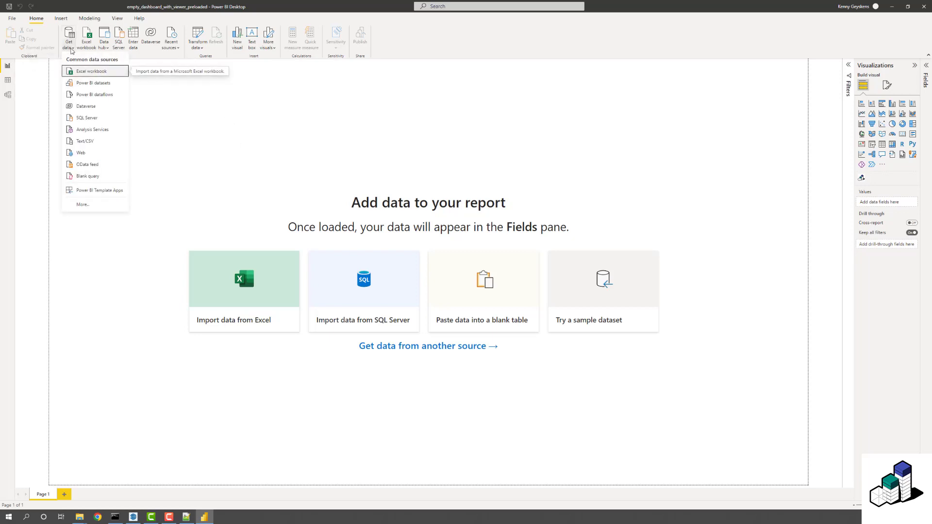
{"action": "left_click", "coordinate": [67, 40]}
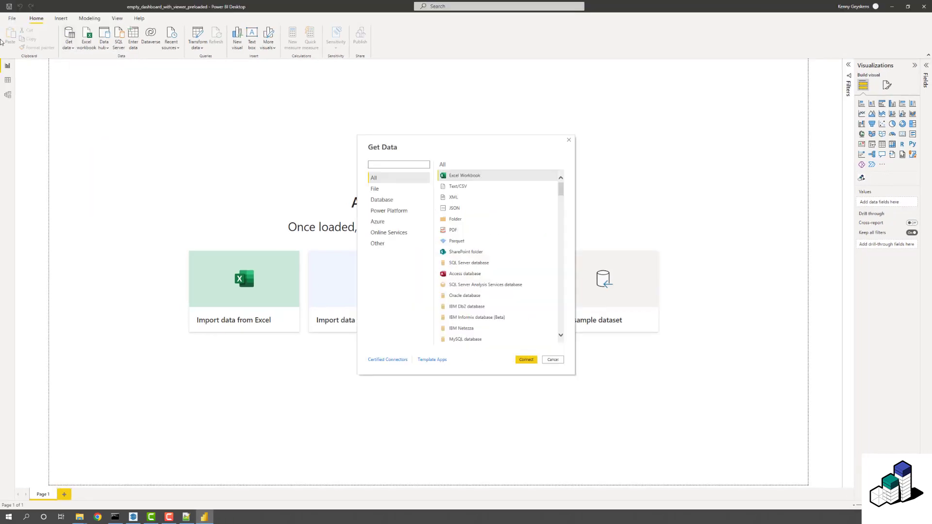
{"action": "left_click", "coordinate": [460, 208]}
{"action": "left_click", "coordinate": [527, 361]}
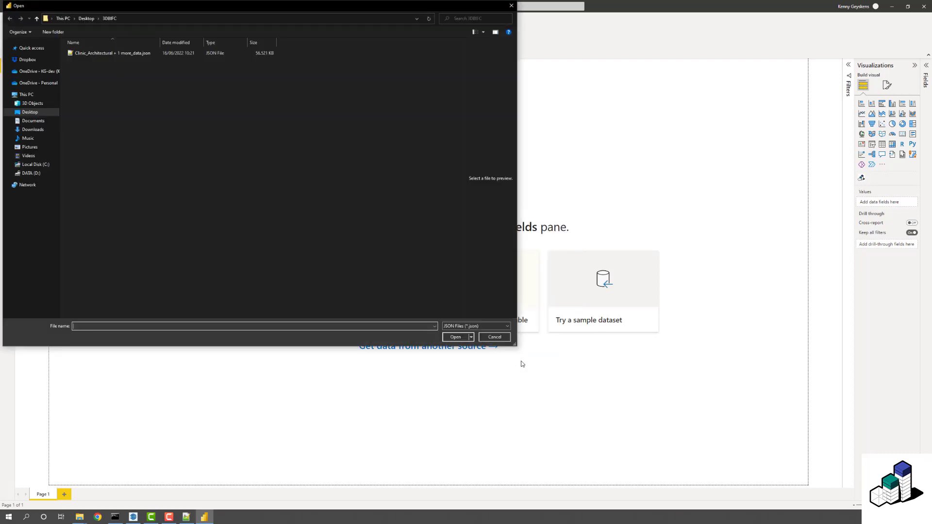
{"action": "left_click", "coordinate": [86, 18]}
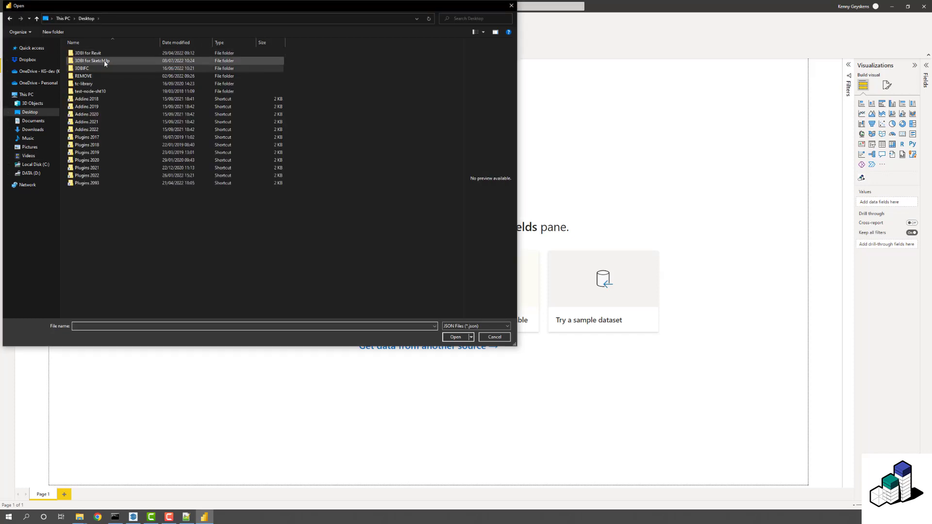
{"action": "double_click", "coordinate": [104, 61]}
{"action": "left_click", "coordinate": [93, 54]}
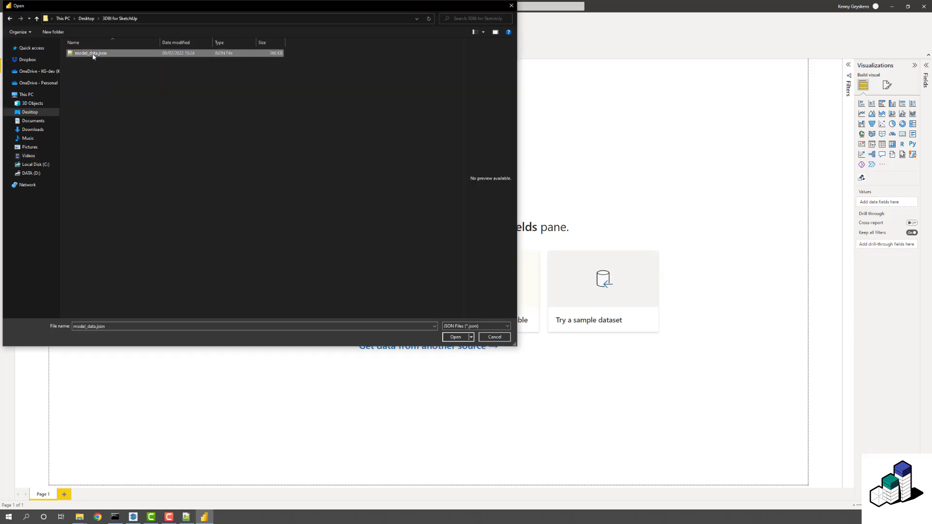
{"action": "left_click", "coordinate": [447, 337]}
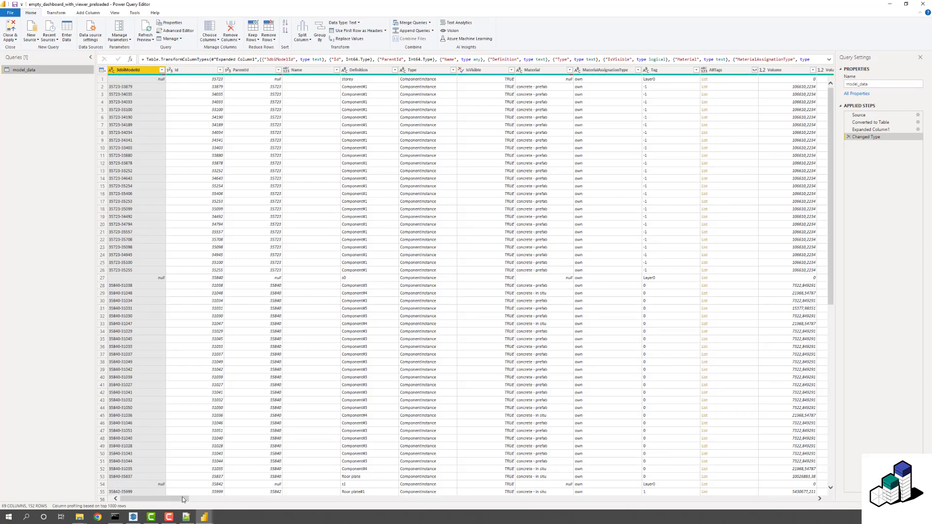
- Review the model_data columns in Power Query, from 3dbiModelId through volumes and IFC classification to the material lists
{"action": "left_click_drag", "start_coordinate": [182, 497], "coordinate": [161, 474]}
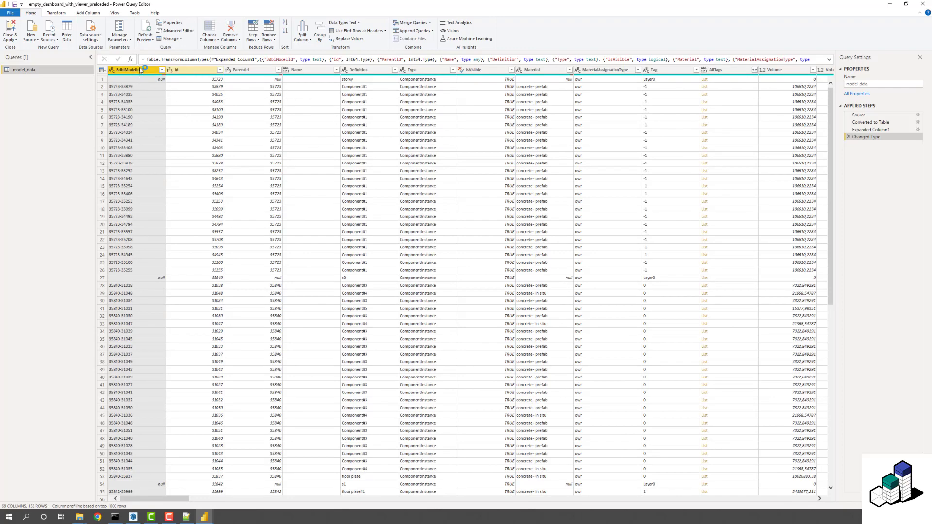
{"action": "left_click", "coordinate": [304, 72], "text": "ctrl"}
{"action": "left_click_drag", "start_coordinate": [163, 501], "coordinate": [186, 500]}
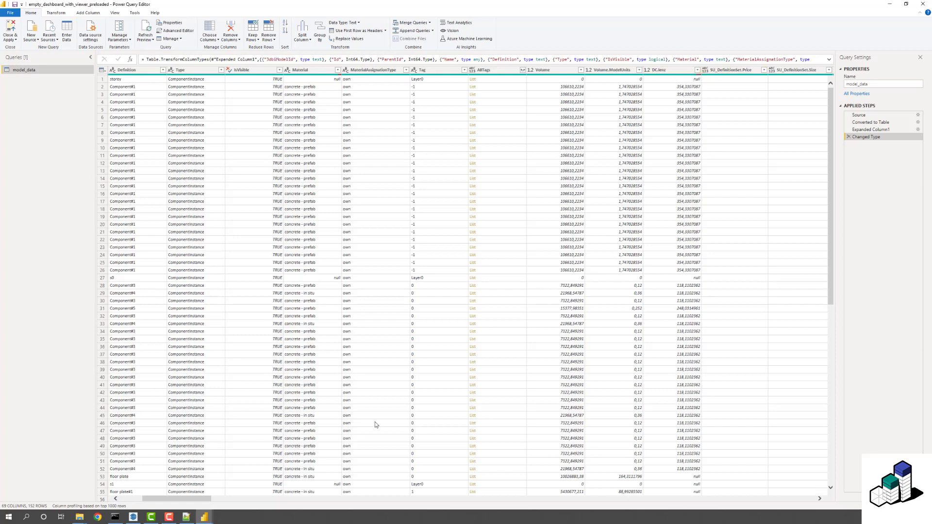
{"action": "left_click_drag", "start_coordinate": [213, 499], "coordinate": [253, 498]}
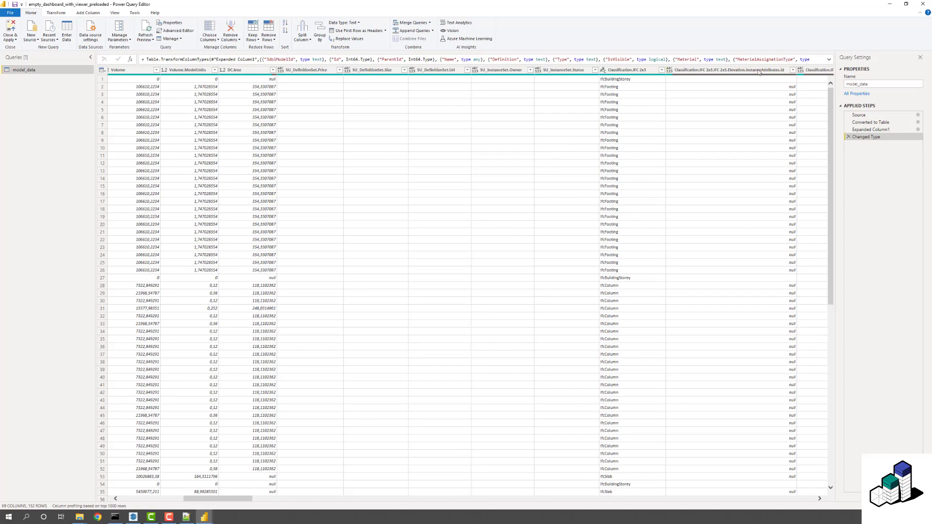
{"action": "left_click_drag", "start_coordinate": [230, 499], "coordinate": [805, 472]}
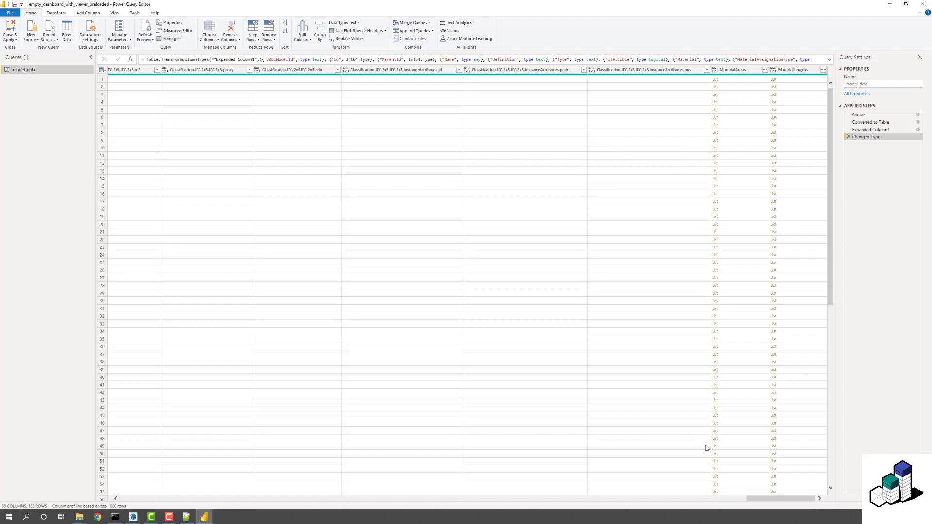
{"action": "left_click_drag", "start_coordinate": [756, 499], "coordinate": [155, 503]}
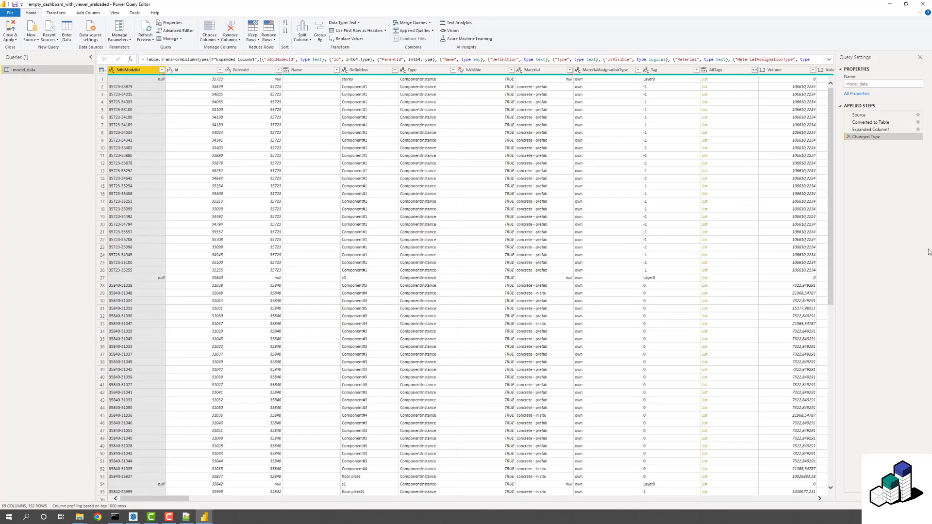
- Reopen the Expanded Column1 settings, deselect all columns, and select only 3dbiModelId, Material and Tag
{"action": "left_click_drag", "start_coordinate": [871, 132], "coordinate": [850, 136]}
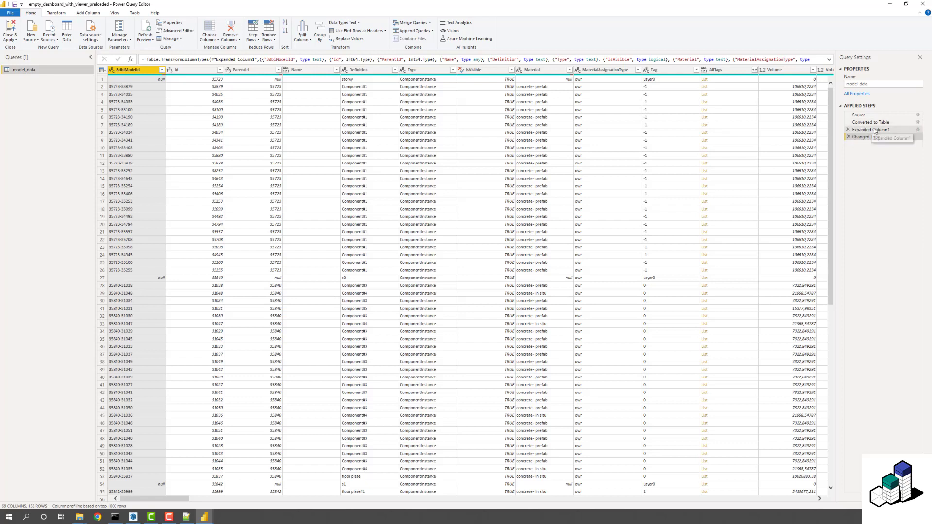
{"action": "left_click", "coordinate": [918, 131]}
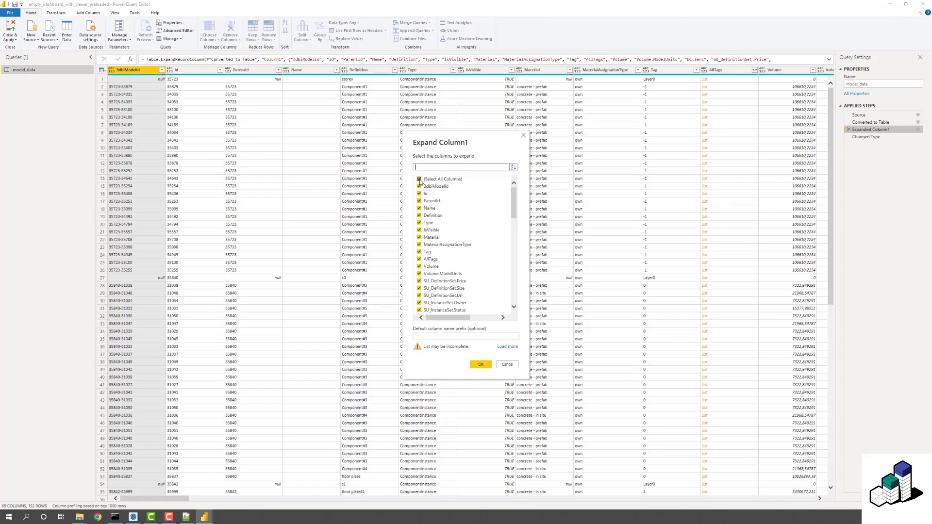
{"action": "left_click", "coordinate": [419, 179]}
{"action": "left_click", "coordinate": [420, 186]}
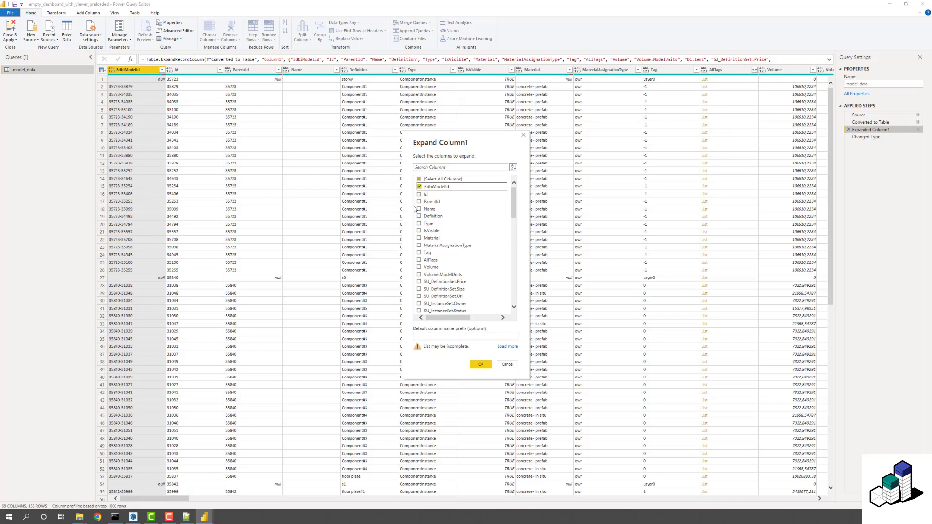
{"action": "left_click", "coordinate": [434, 238]}
{"action": "left_click", "coordinate": [429, 253]}
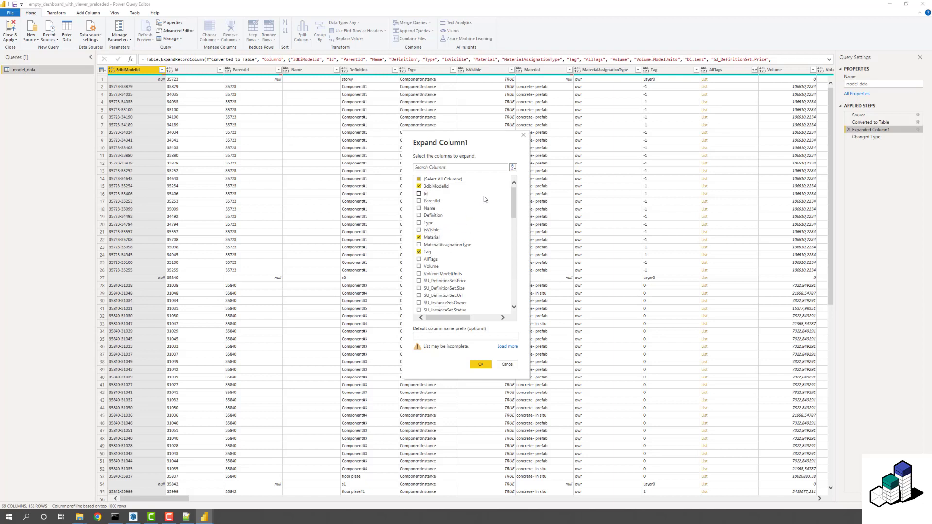
- Add Volume.ModelUnits and Classification.IFC 2x3 to the selected columns, check the remaining list, and apply the expansion
{"action": "scroll", "coordinate": [466, 227], "scroll_direction": "down", "scroll_amount": 1}
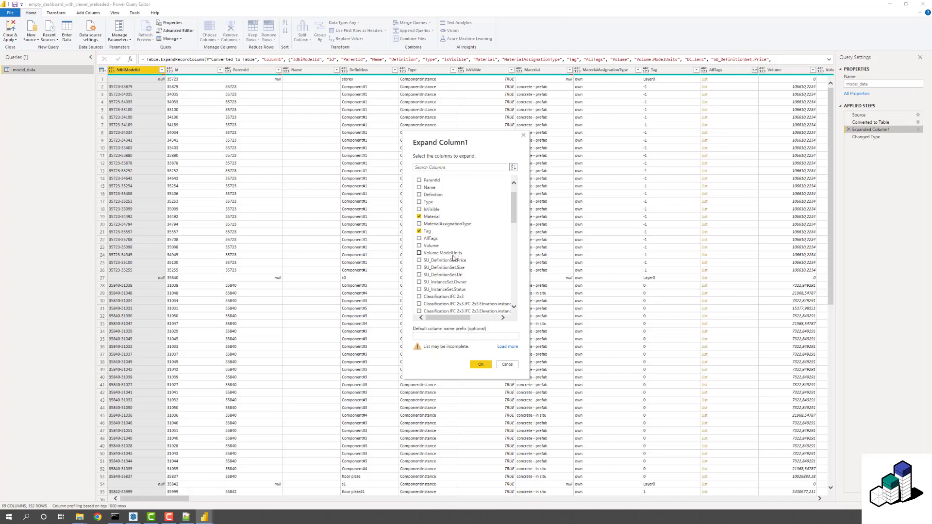
{"action": "scroll", "coordinate": [481, 208], "scroll_direction": "down", "scroll_amount": 1}
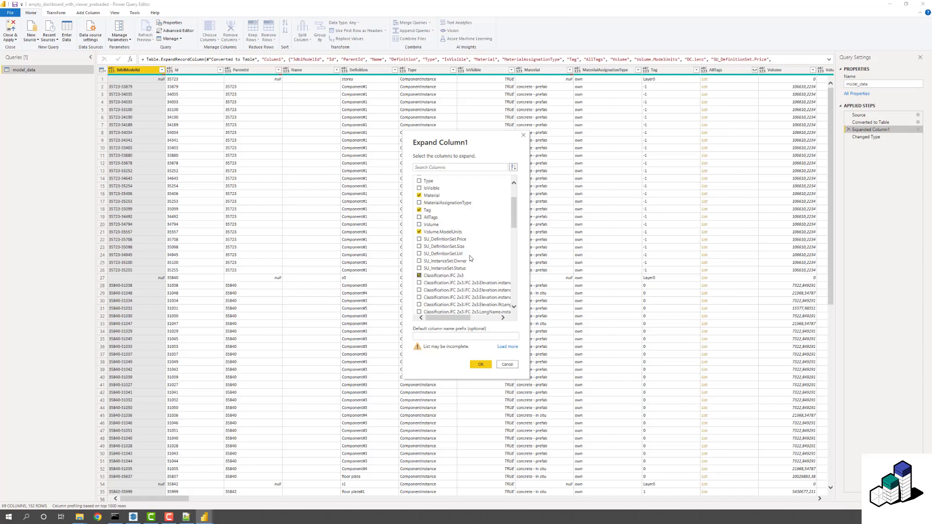
{"action": "scroll", "coordinate": [468, 235], "scroll_direction": "down", "scroll_amount": 8}
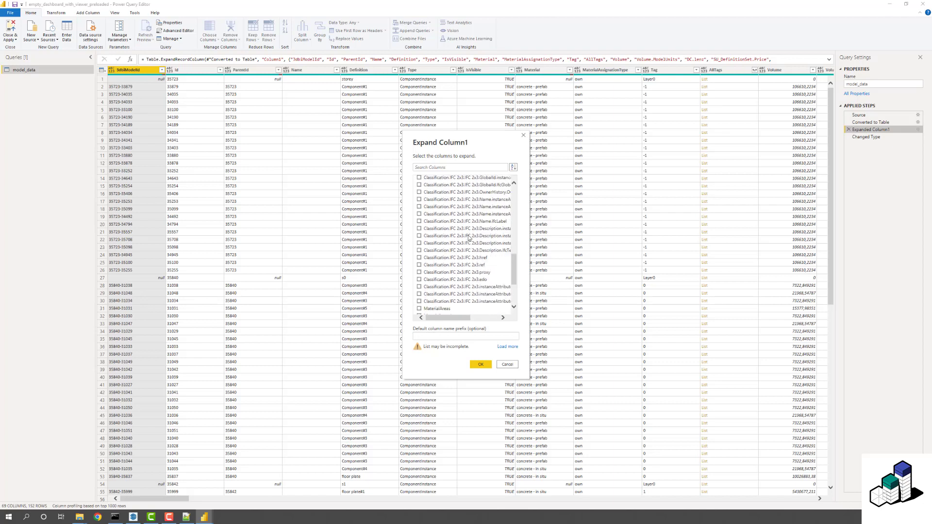
{"action": "scroll", "coordinate": [469, 238], "scroll_direction": "down", "scroll_amount": 1}
{"action": "scroll", "coordinate": [469, 238], "scroll_direction": "down", "scroll_amount": 3}
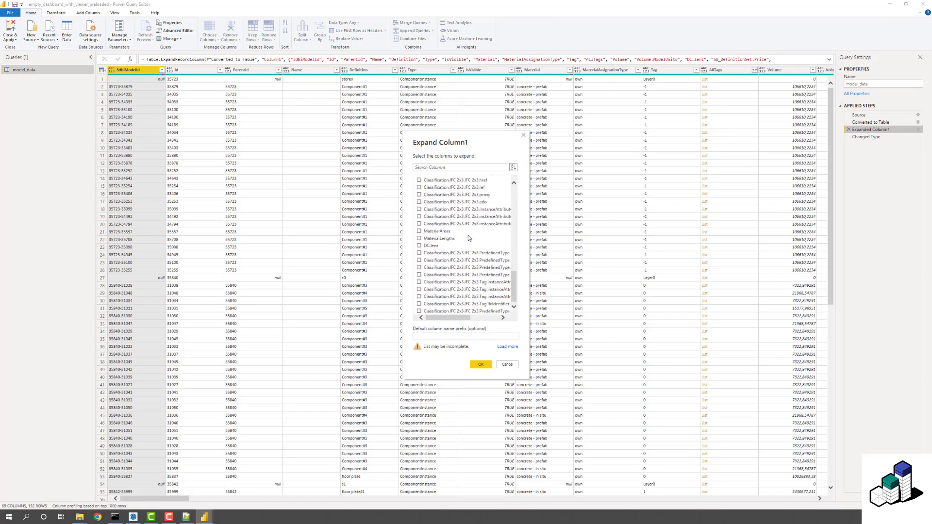
{"action": "scroll", "coordinate": [469, 237], "scroll_direction": "up", "scroll_amount": 1}
{"action": "scroll", "coordinate": [469, 237], "scroll_direction": "up", "scroll_amount": 8}
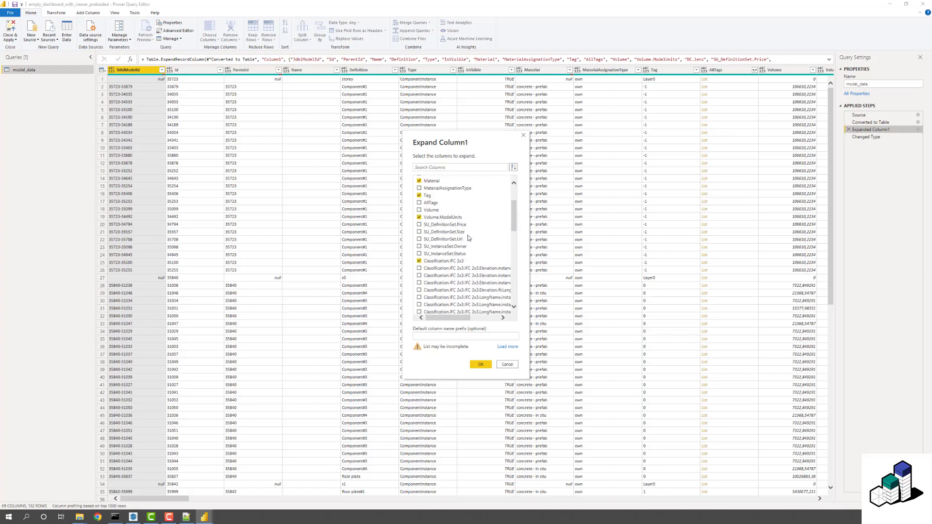
{"action": "scroll", "coordinate": [453, 208], "scroll_direction": "up", "scroll_amount": 3}
{"action": "scroll", "coordinate": [452, 209], "scroll_direction": "up", "scroll_amount": 1}
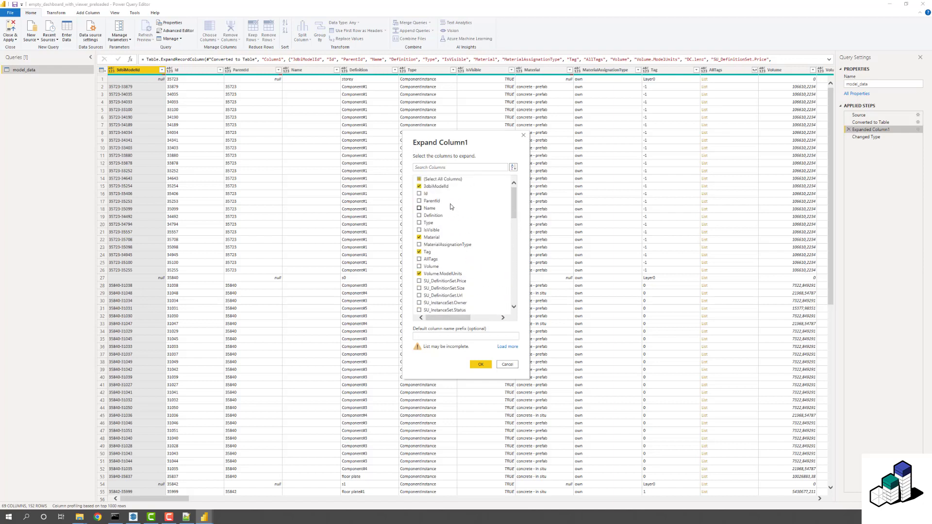
{"action": "left_click", "coordinate": [482, 365]}
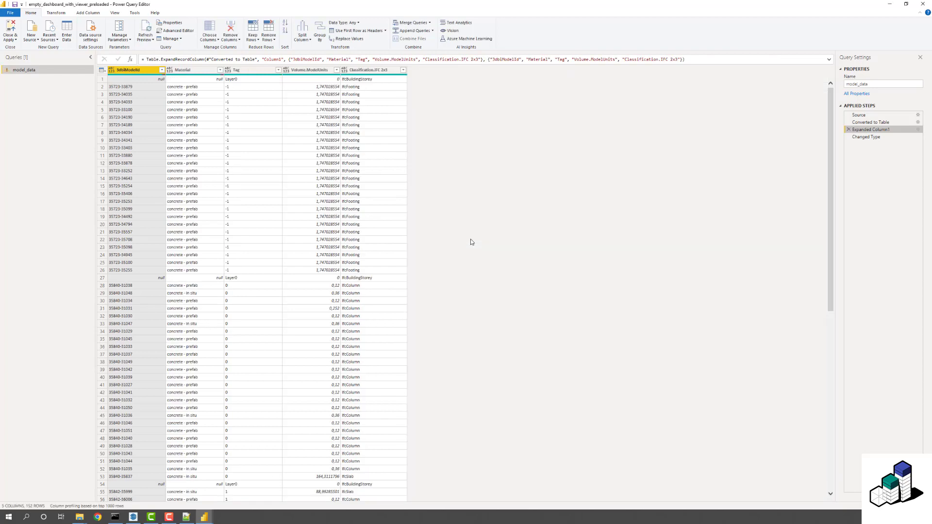
- Delete the old Changed Type step, and set 3dbiModelId and Material to Text and Tag to Whole Number
{"action": "left_click", "coordinate": [863, 138]}
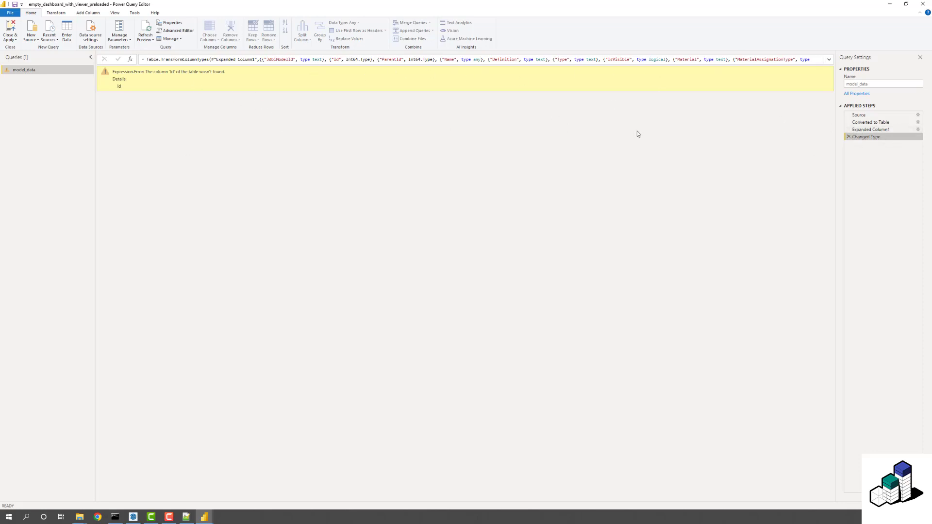
{"action": "left_click", "coordinate": [848, 137]}
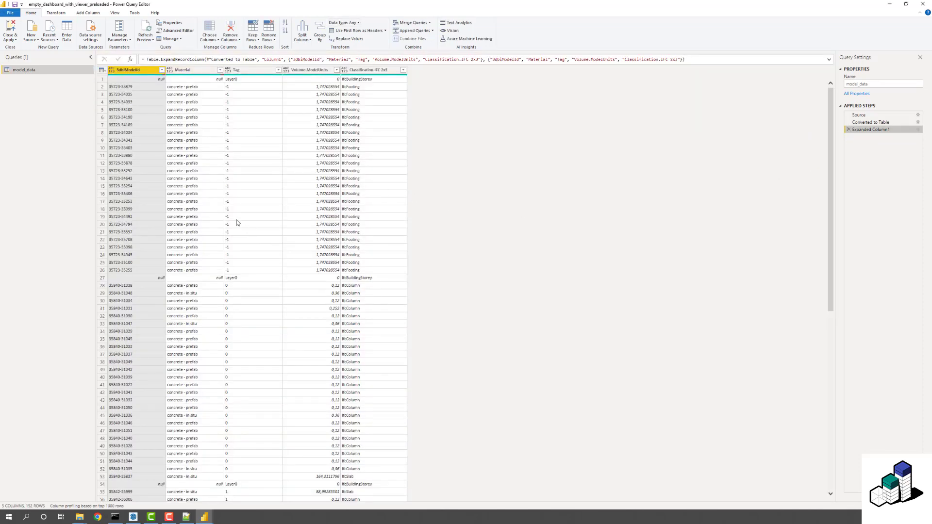
{"action": "left_click", "coordinate": [111, 70]}
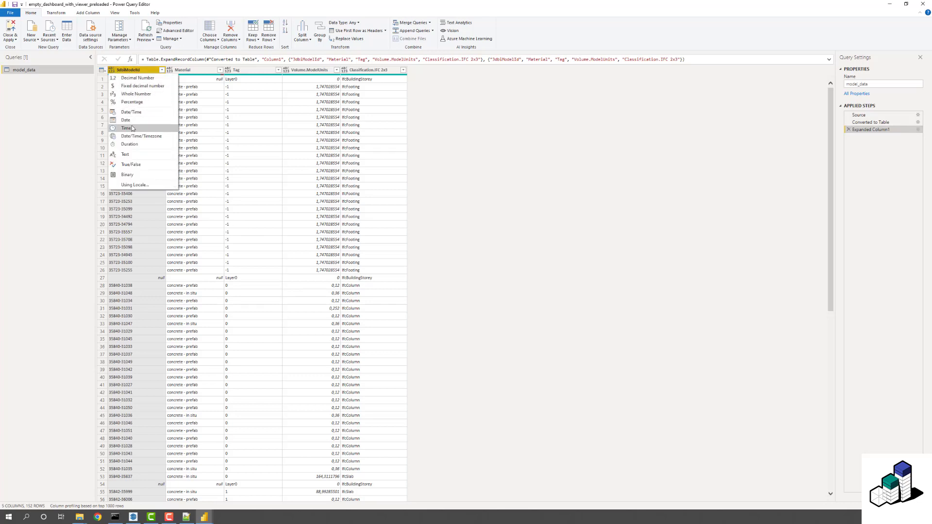
{"action": "left_click", "coordinate": [130, 156]}
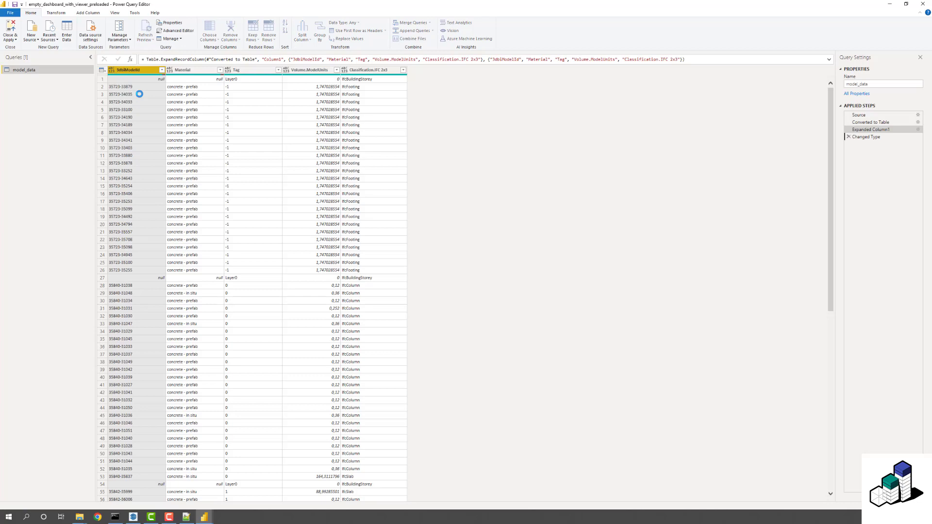
{"action": "left_click", "coordinate": [170, 71]}
{"action": "left_click", "coordinate": [183, 155]}
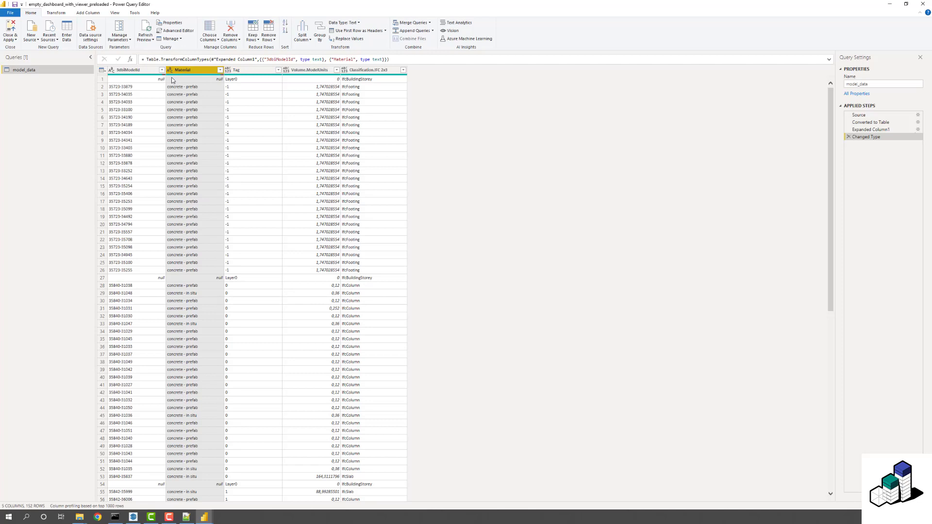
{"action": "left_click", "coordinate": [227, 71]}
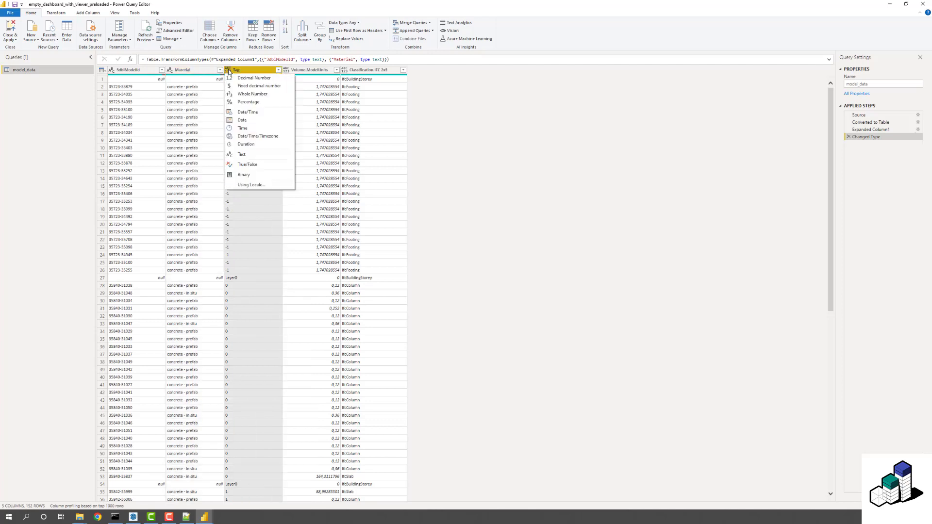
{"action": "left_click", "coordinate": [261, 95]}
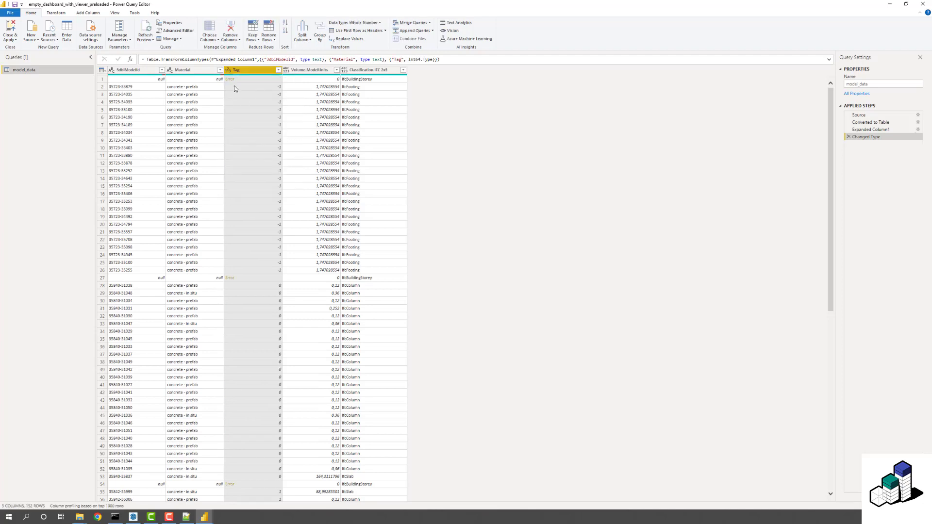
- Check the Tag column's filter values, and inspect storey component s4 and one of its columns in the SketchUp model
{"action": "left_click", "coordinate": [279, 71]}
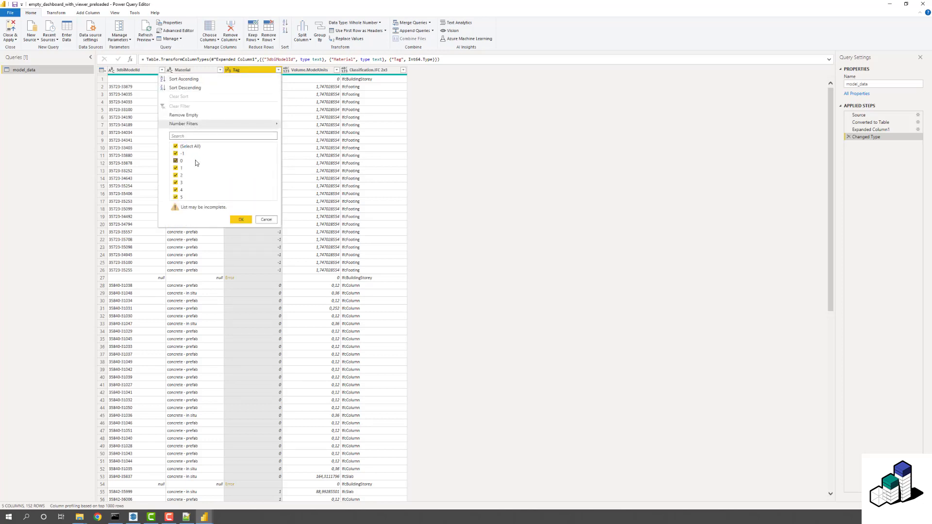
{"action": "left_click", "coordinate": [266, 220]}
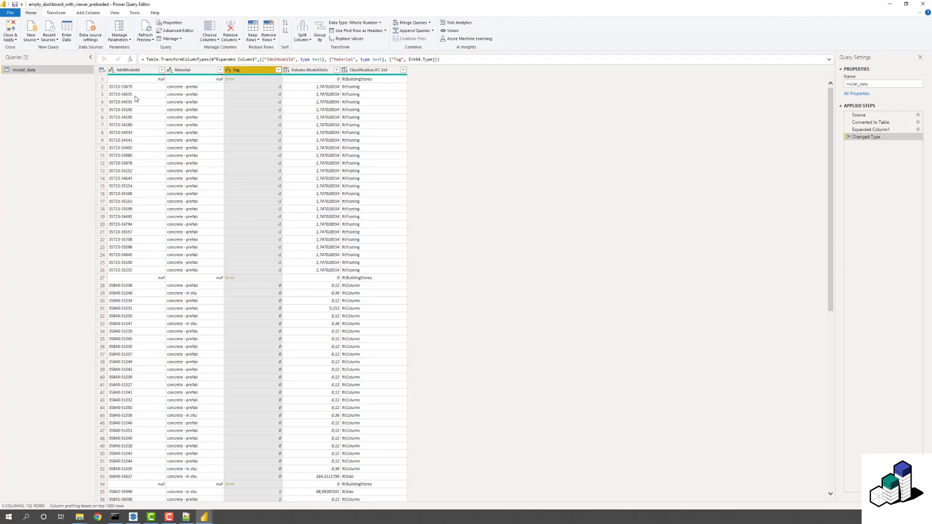
{"action": "left_click", "coordinate": [133, 517]}
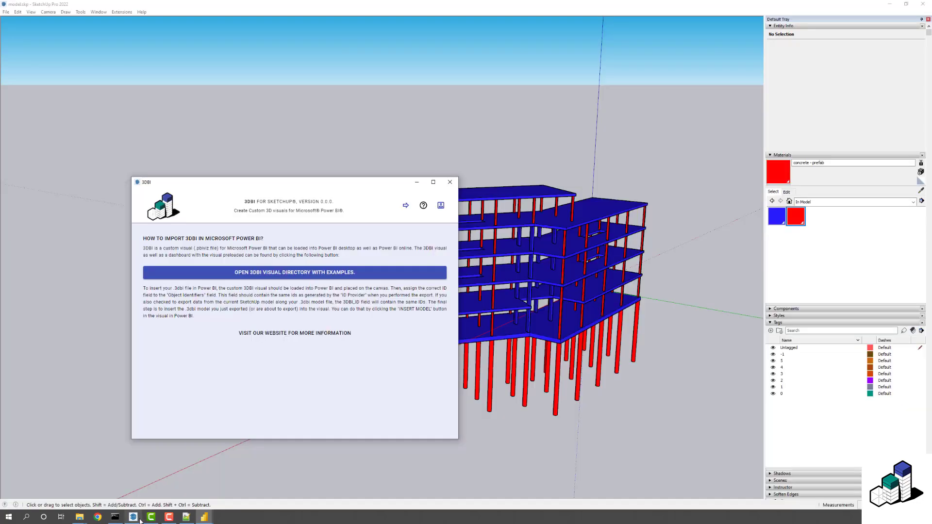
{"action": "left_click", "coordinate": [505, 199]}
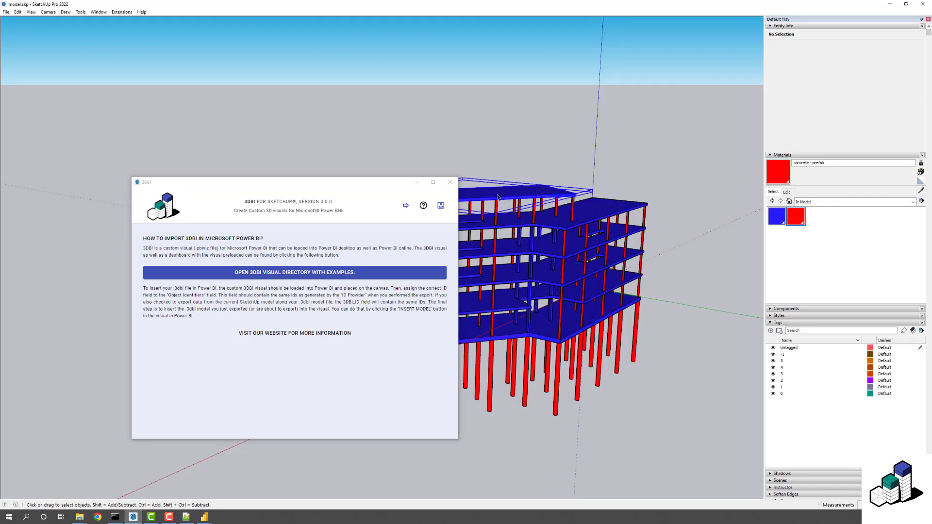
{"action": "left_click", "coordinate": [555, 223]}
{"action": "scroll", "coordinate": [559, 223], "scroll_direction": "up", "scroll_amount": 3}
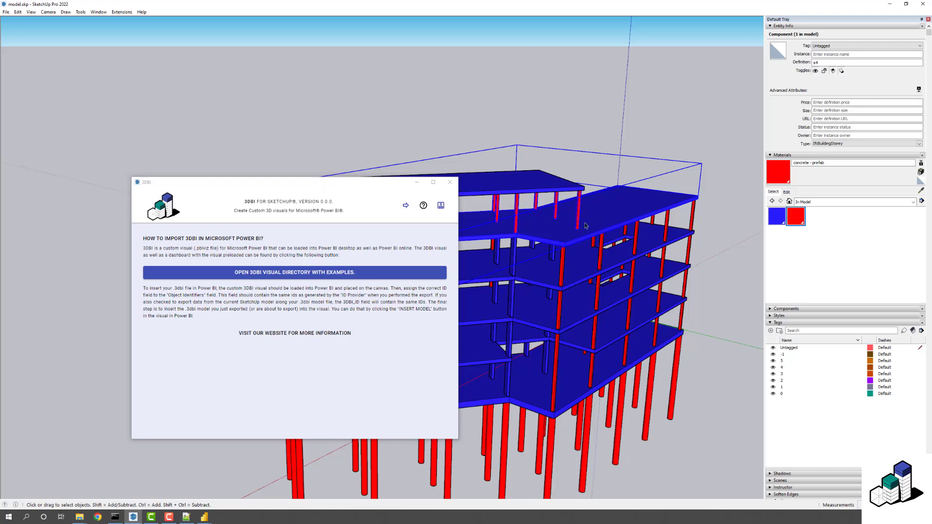
{"action": "double_click", "coordinate": [604, 217]}
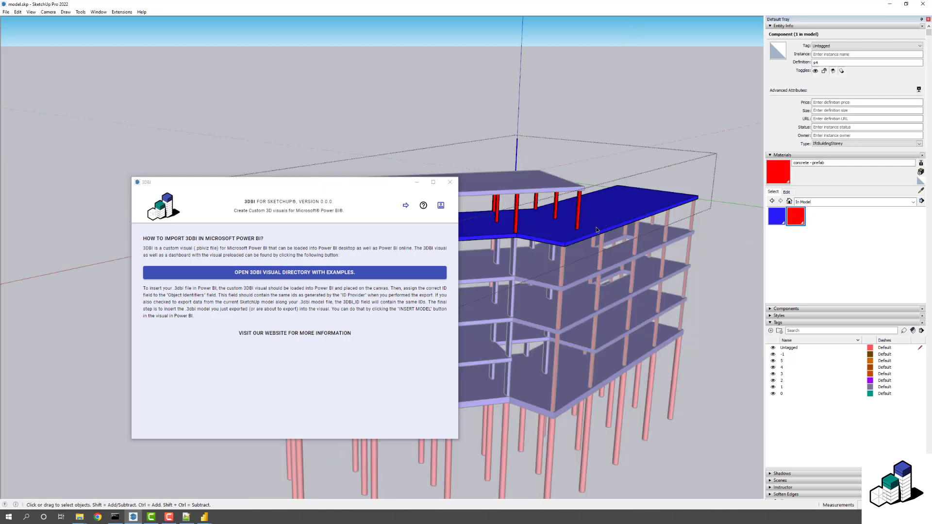
{"action": "left_click", "coordinate": [592, 232]}
{"action": "left_click", "coordinate": [556, 206]}
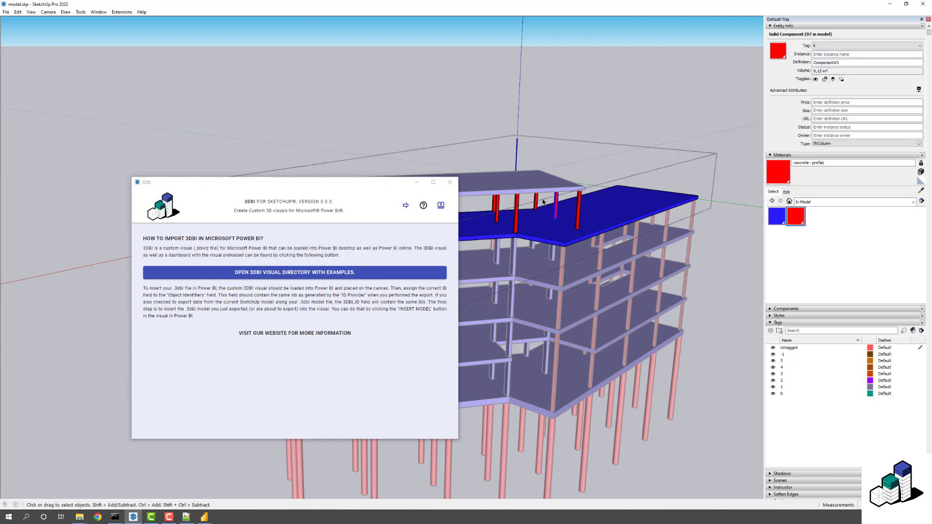
{"action": "left_click", "coordinate": [615, 141]}
{"action": "left_click", "coordinate": [625, 214]}
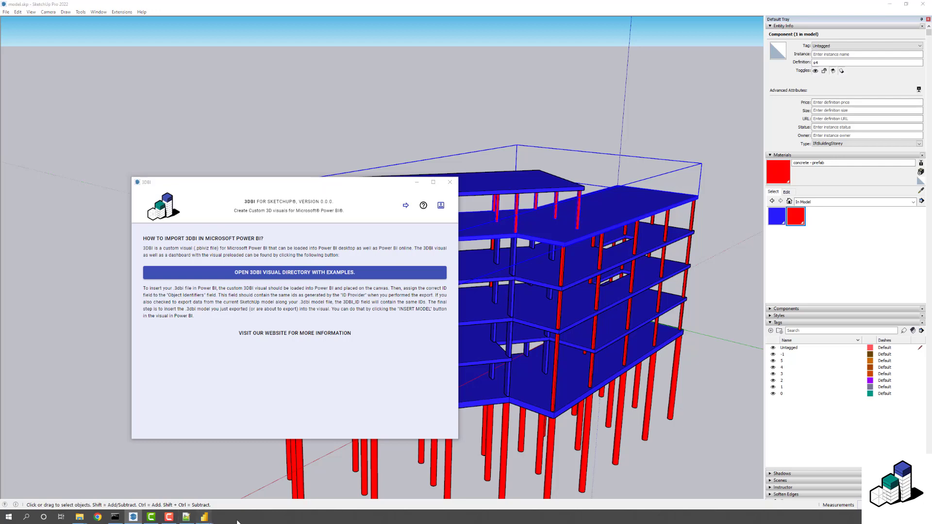
- Return to Power Query and filter the null rows out of the 3dbiModelId column
{"action": "mouse_move", "coordinate": [204, 517]}
{"action": "left_click", "coordinate": [225, 480]}
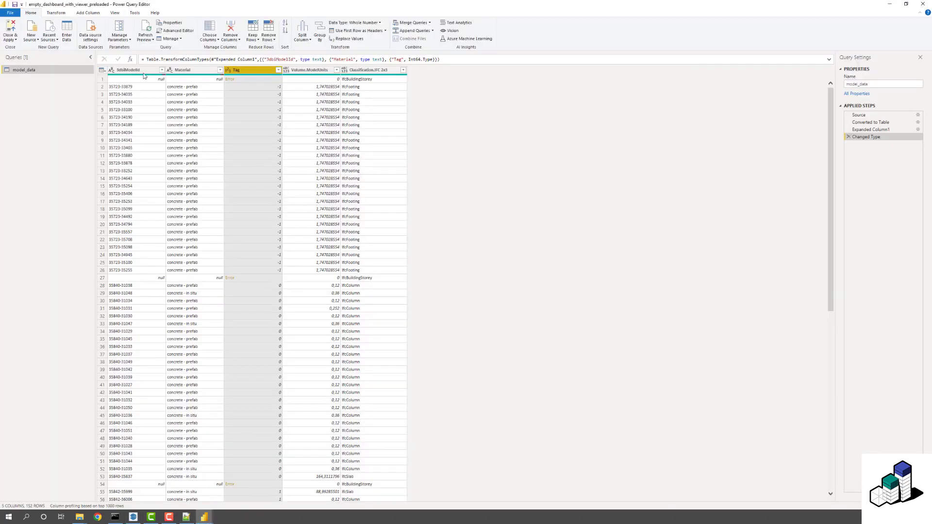
{"action": "left_click", "coordinate": [162, 70]}
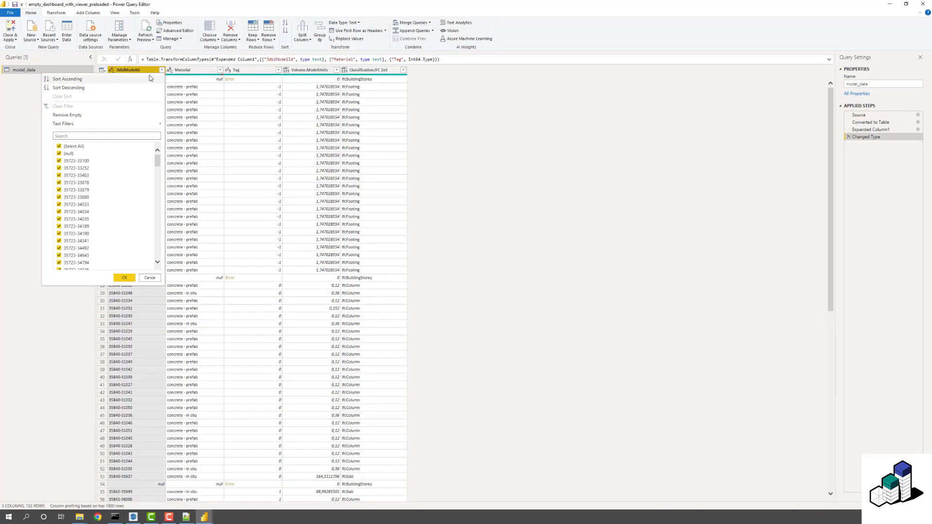
{"action": "left_click", "coordinate": [60, 154]}
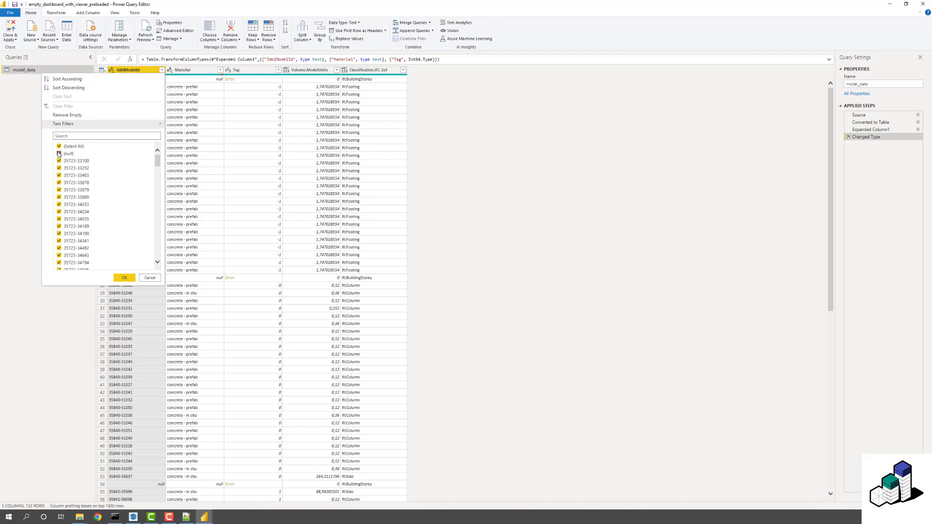
{"action": "left_click", "coordinate": [125, 279]}
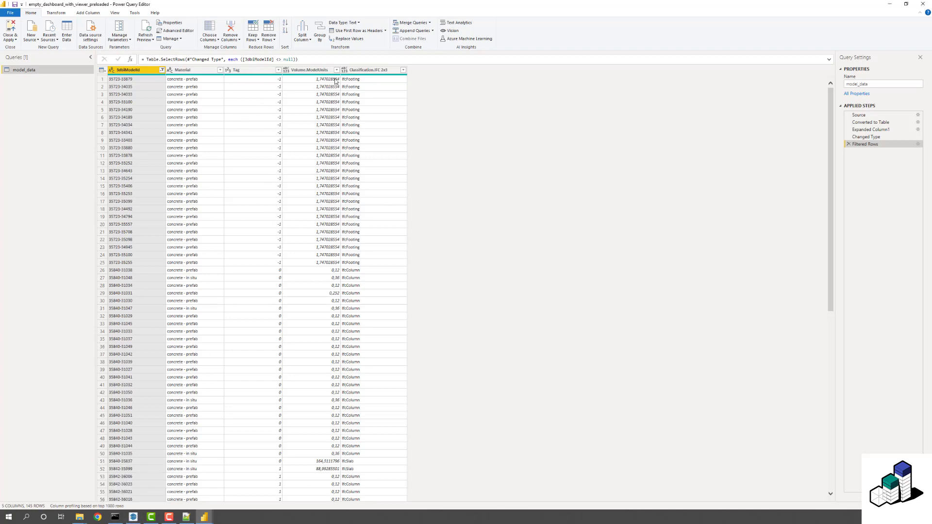
- Set Volume.ModelUnits to Decimal Number and Classification.IFC 2x3 to Text, and close the query editor applying the changes
{"action": "left_click", "coordinate": [286, 71]}
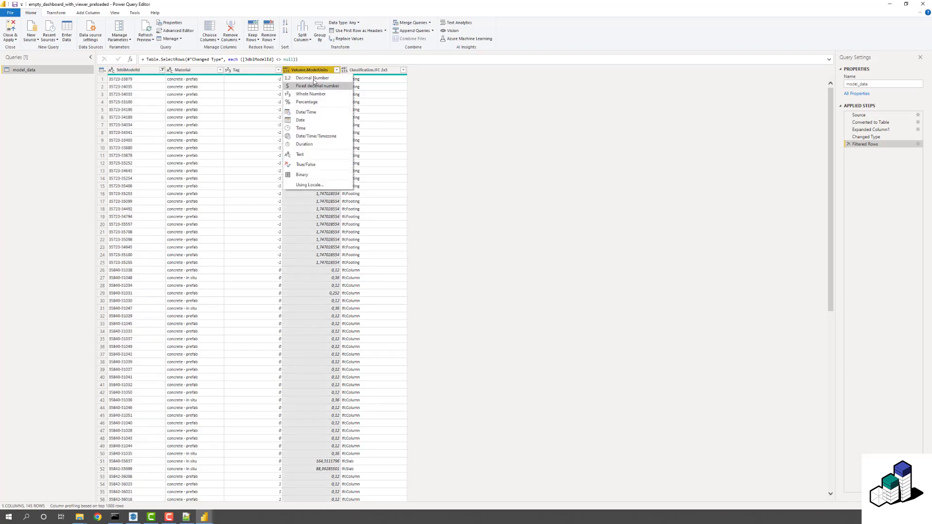
{"action": "left_click", "coordinate": [313, 79]}
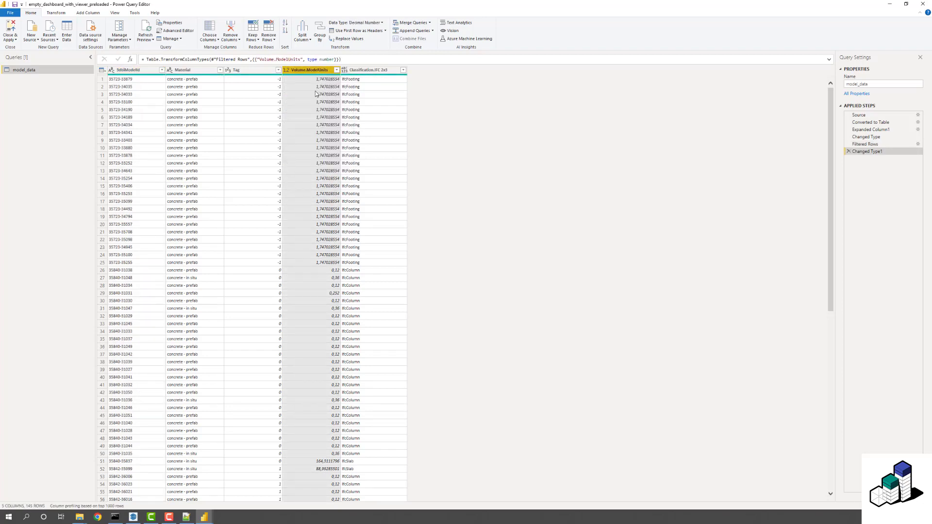
{"action": "left_click", "coordinate": [346, 71]}
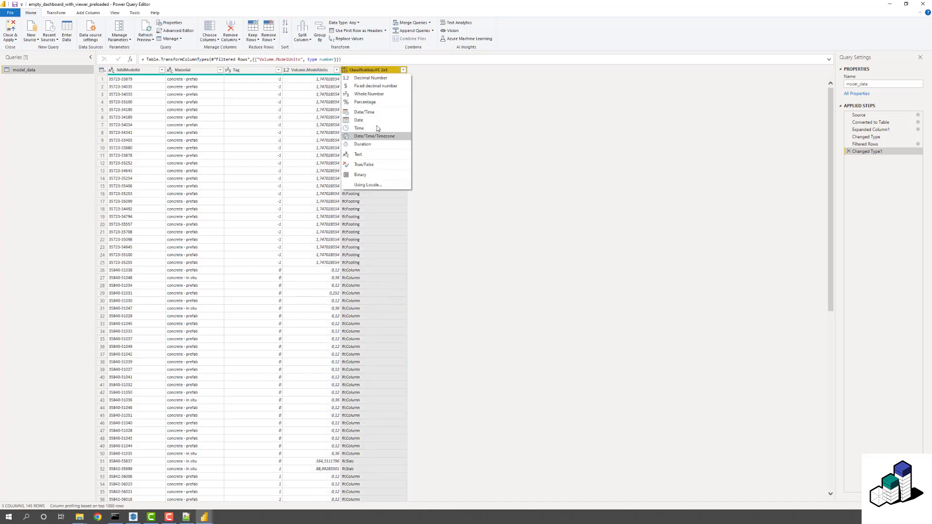
{"action": "left_click", "coordinate": [359, 154]}
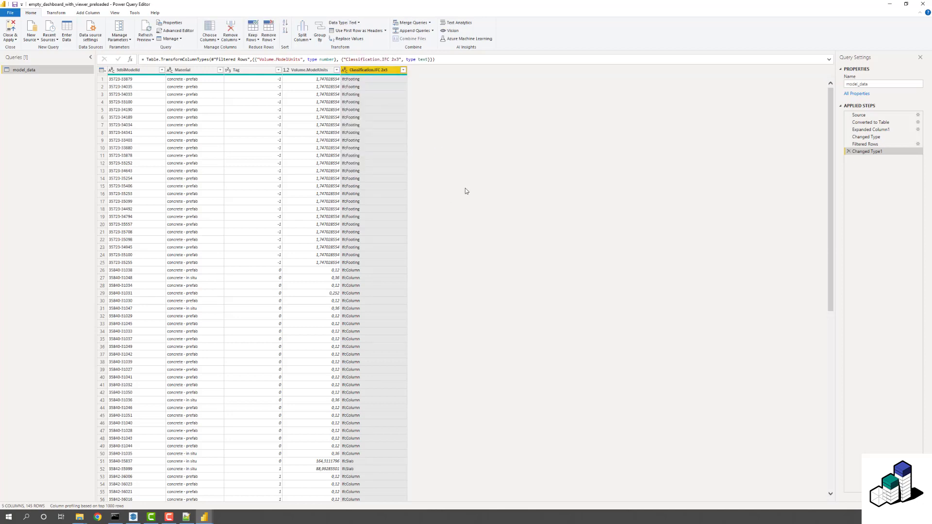
{"action": "left_click", "coordinate": [13, 28]}
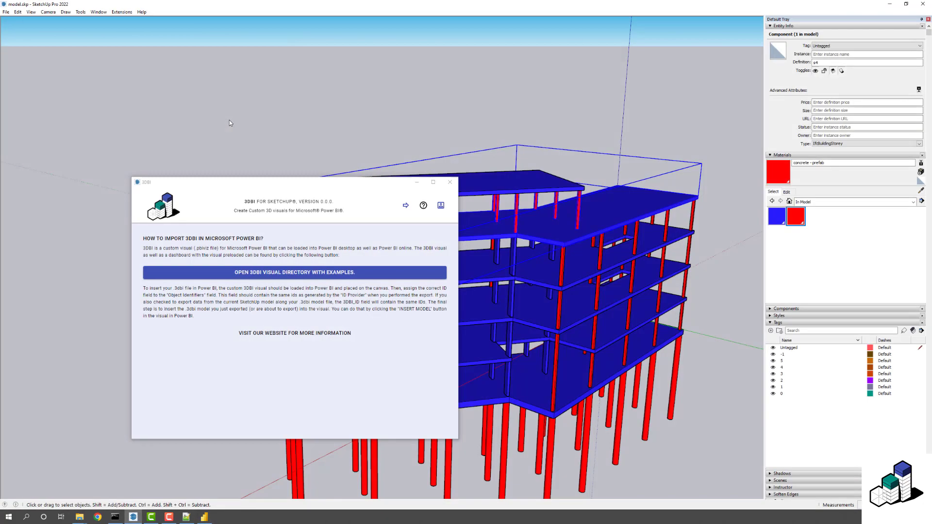
- Switch to Power BI and add a table visual, positioned and enlarged in the lower-left corner of the report page
{"action": "left_click", "coordinate": [204, 517]}
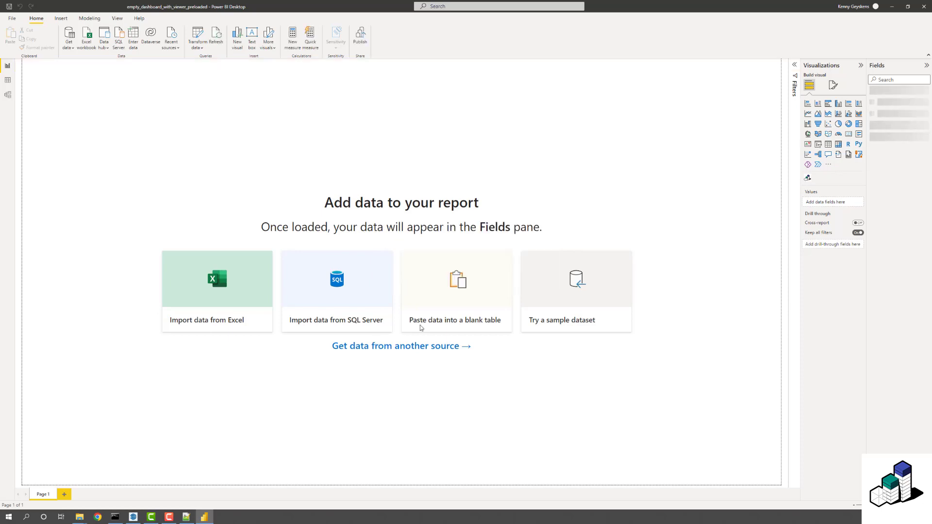
{"action": "left_click", "coordinate": [871, 92]}
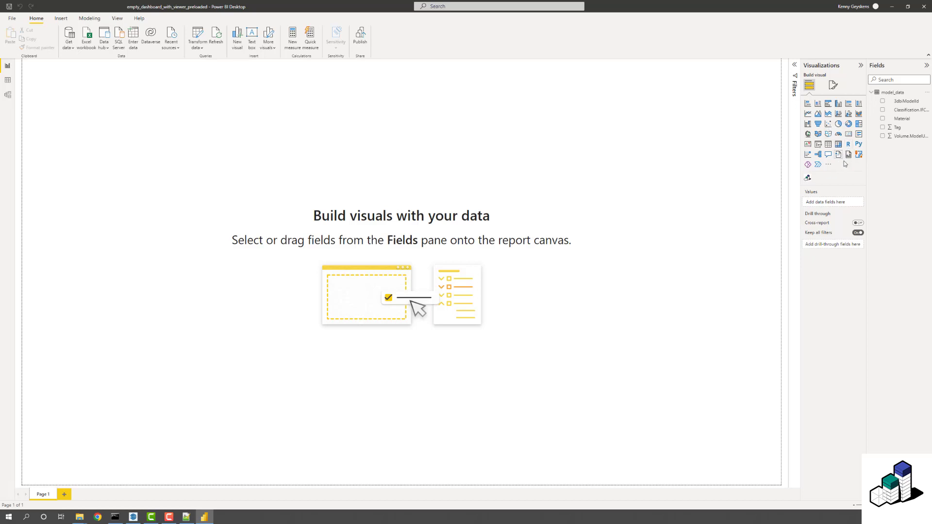
{"action": "left_click", "coordinate": [829, 145]}
{"action": "left_click_drag", "start_coordinate": [103, 75], "coordinate": [109, 332]}
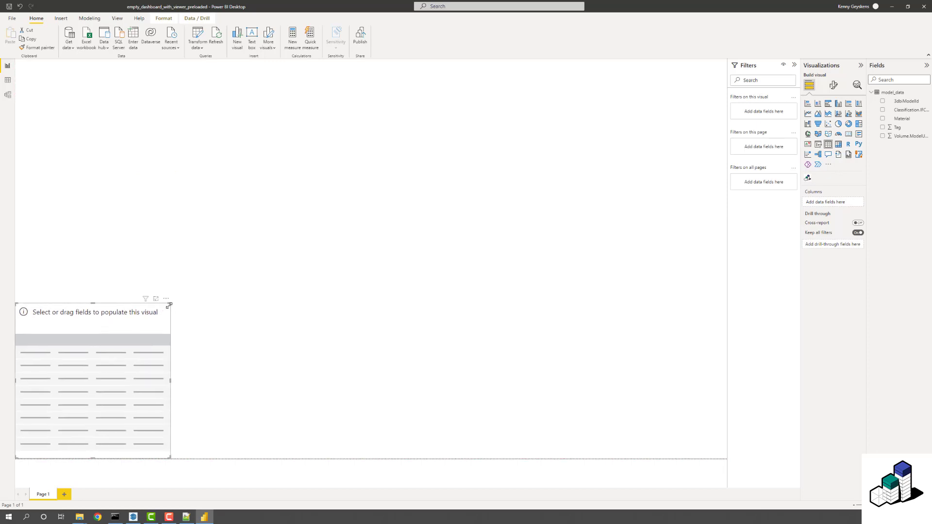
{"action": "left_click_drag", "start_coordinate": [170, 304], "coordinate": [245, 262]}
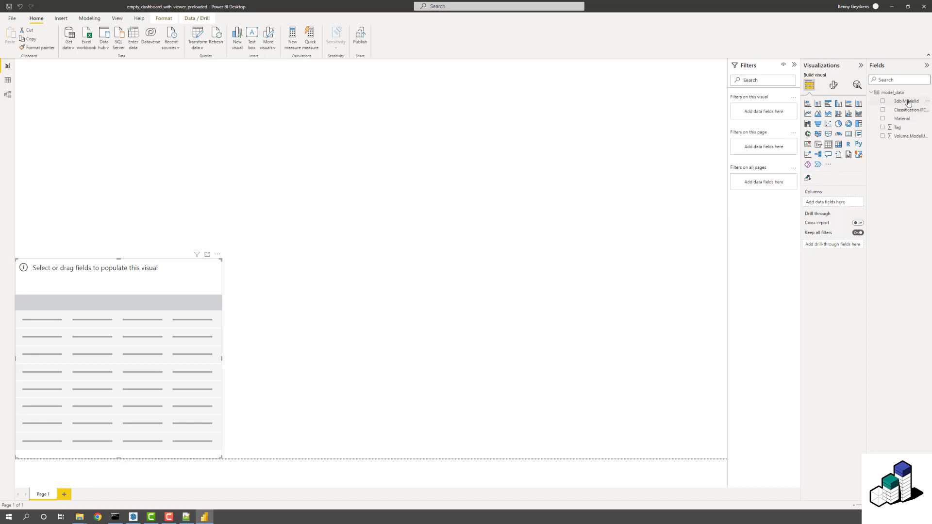
- Add the 3dbiModelId and Tag fields from model_data as columns of the table visual
{"action": "left_click_drag", "start_coordinate": [908, 102], "coordinate": [837, 203]}
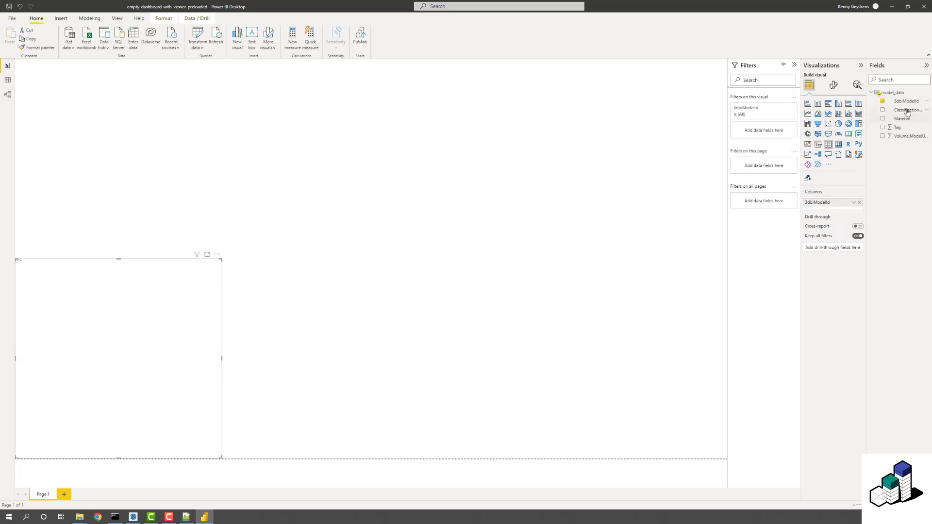
{"action": "left_click_drag", "start_coordinate": [907, 112], "coordinate": [845, 205]}
{"action": "left_click_drag", "start_coordinate": [899, 129], "coordinate": [829, 212]}
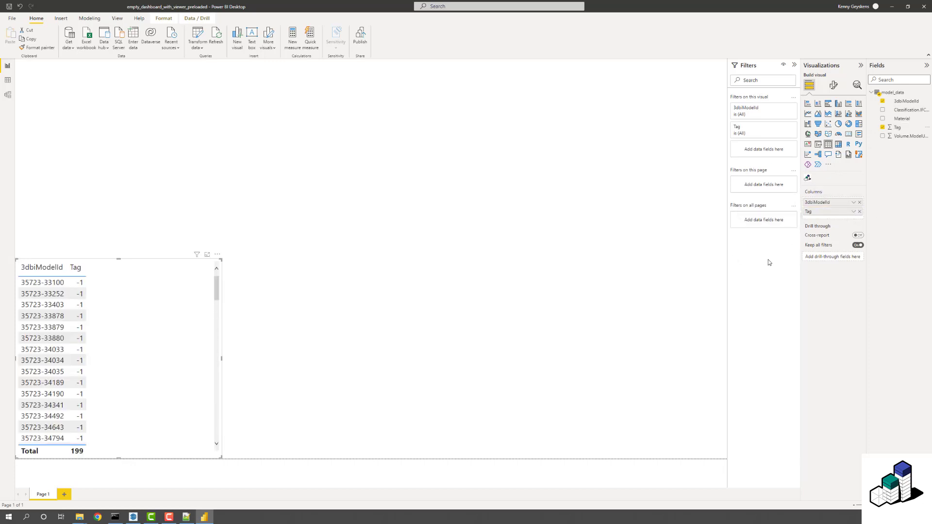
- Rename the table's Tag column to Level and its 3dbiModelId column to Id for this visual
{"action": "right_click", "coordinate": [812, 214]}
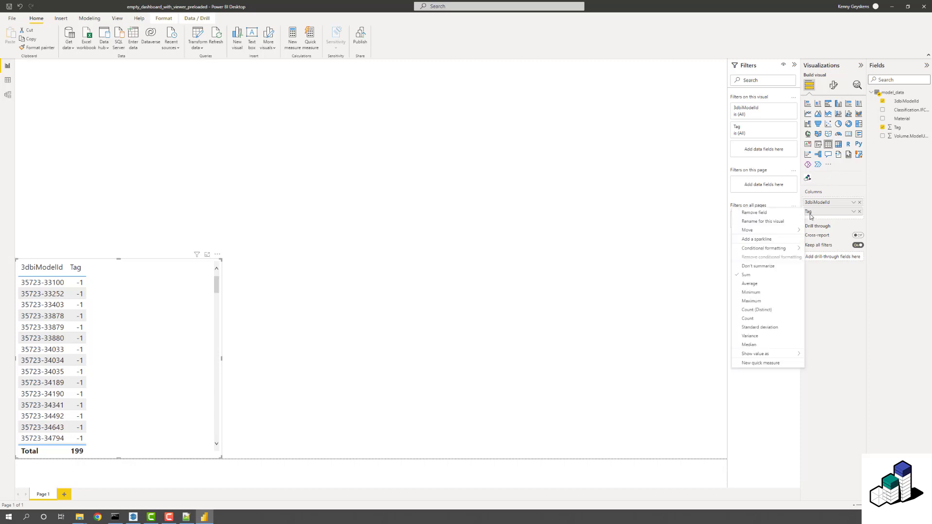
{"action": "left_click", "coordinate": [770, 222]}
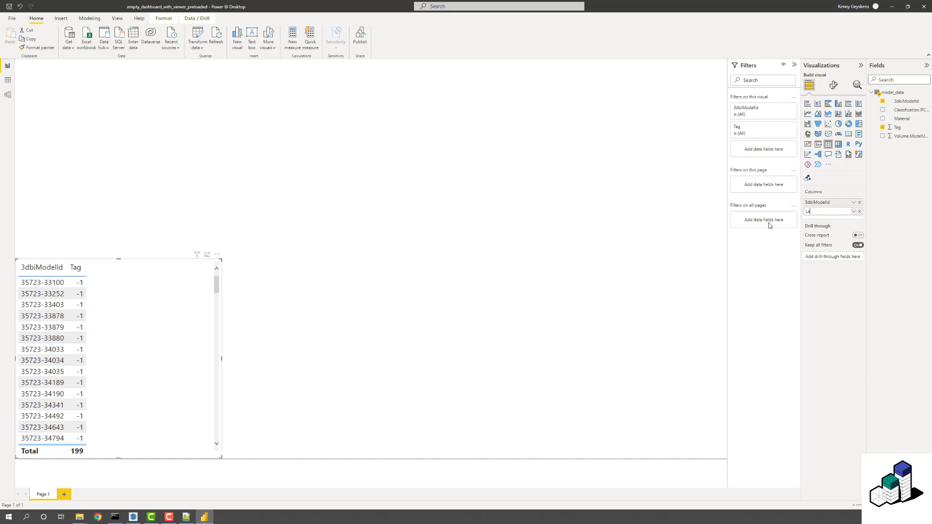
{"action": "key", "text": "Return"}
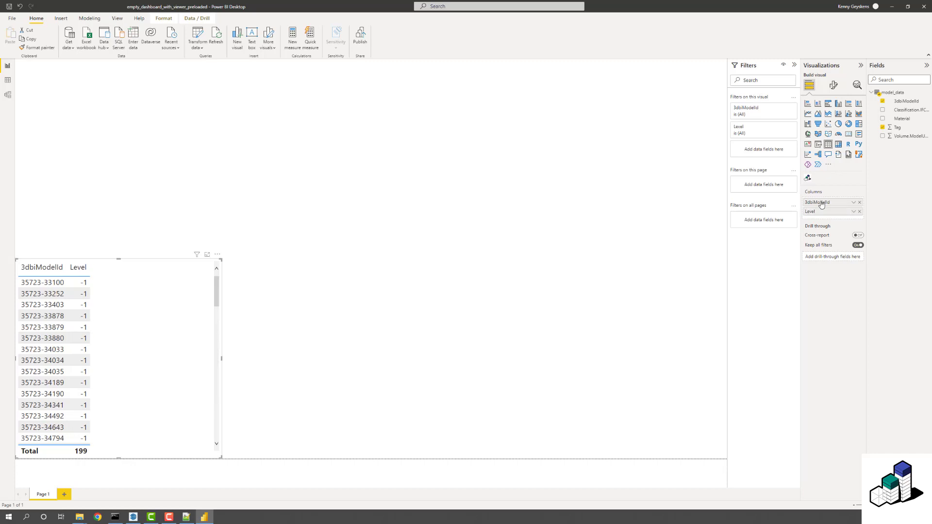
{"action": "right_click", "coordinate": [821, 204]}
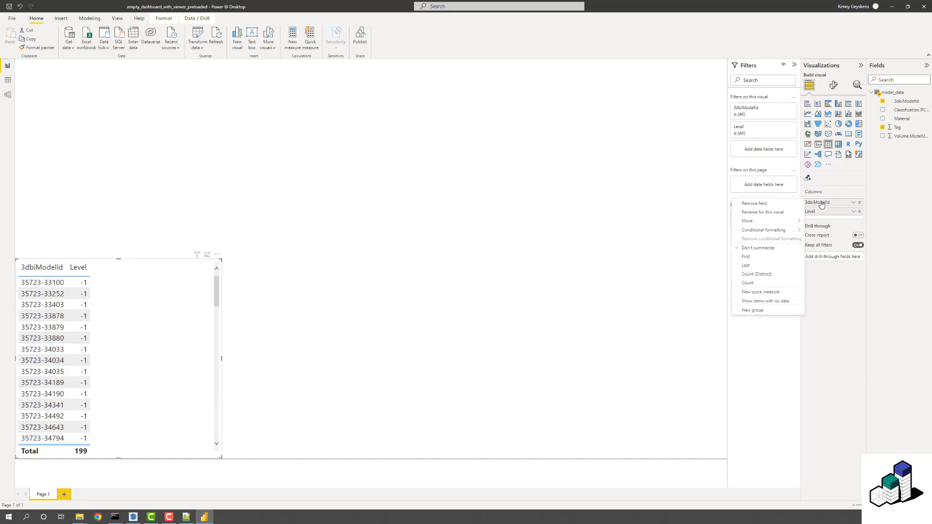
{"action": "left_click", "coordinate": [766, 215]}
{"action": "type", "text": "Id"}
{"action": "key", "text": "Return"}
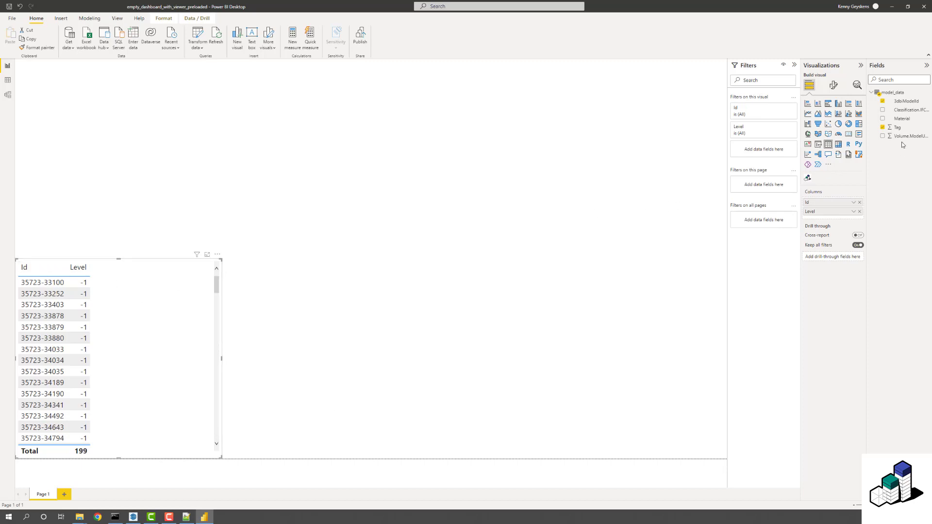
- Add the Classification.IFC 2x3 field to the table and rename the column to IFC classification
{"action": "left_click_drag", "start_coordinate": [909, 109], "coordinate": [836, 220]}
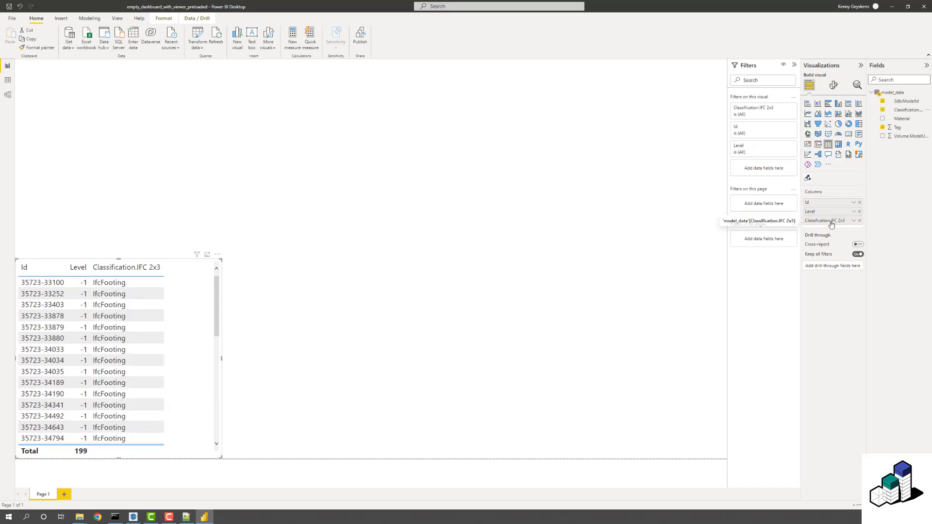
{"action": "right_click", "coordinate": [823, 221]}
{"action": "left_click", "coordinate": [775, 230]}
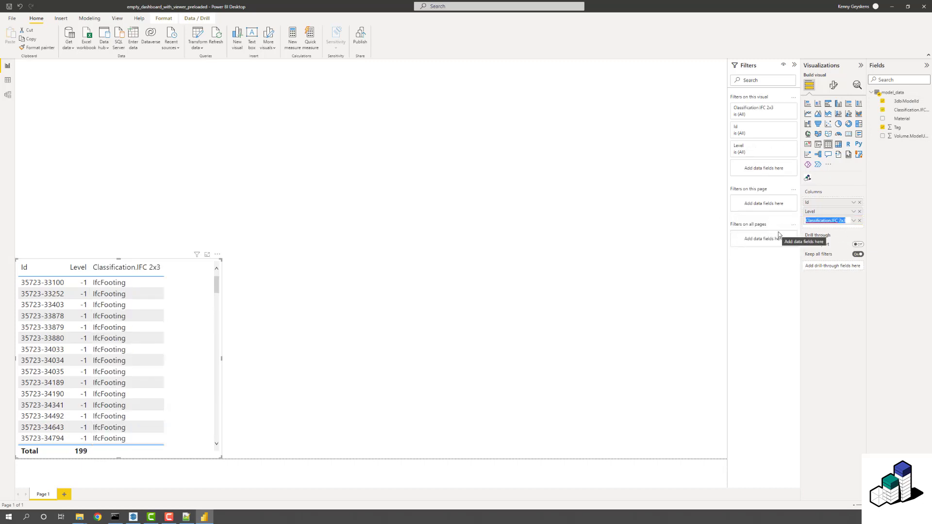
{"action": "type", "text": "IFC classif"}
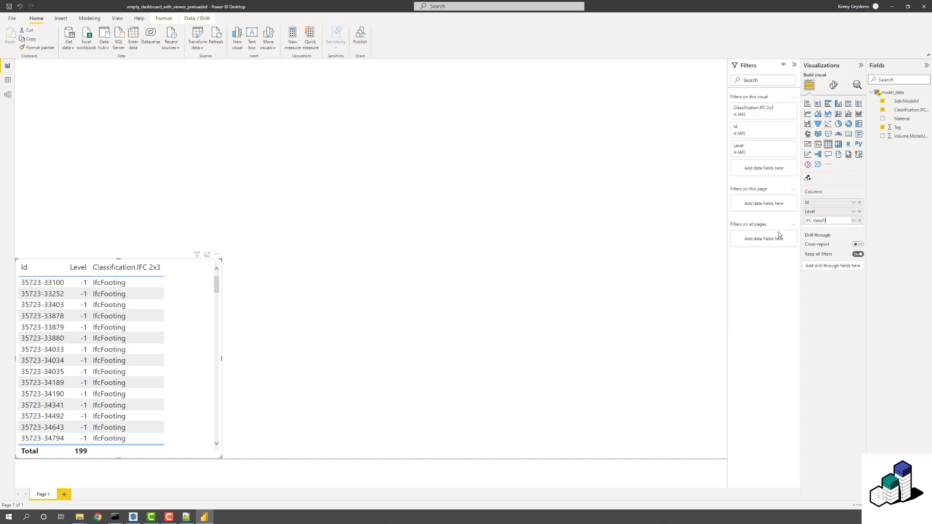
{"action": "type", "text": "ication"}
{"action": "key", "text": "Return"}
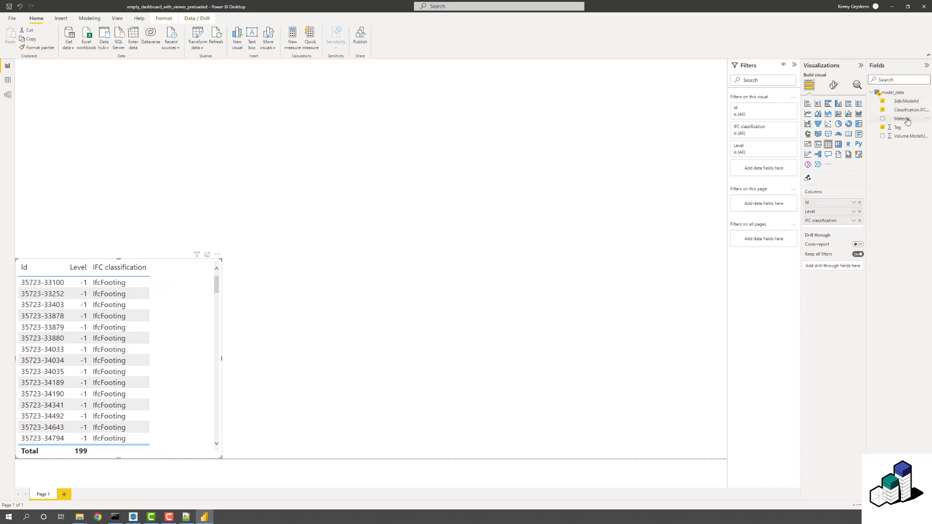
- Add the Material and Volume.ModelUnits fields to the table and widen the visual to show all columns
{"action": "left_click_drag", "start_coordinate": [904, 118], "coordinate": [840, 224]}
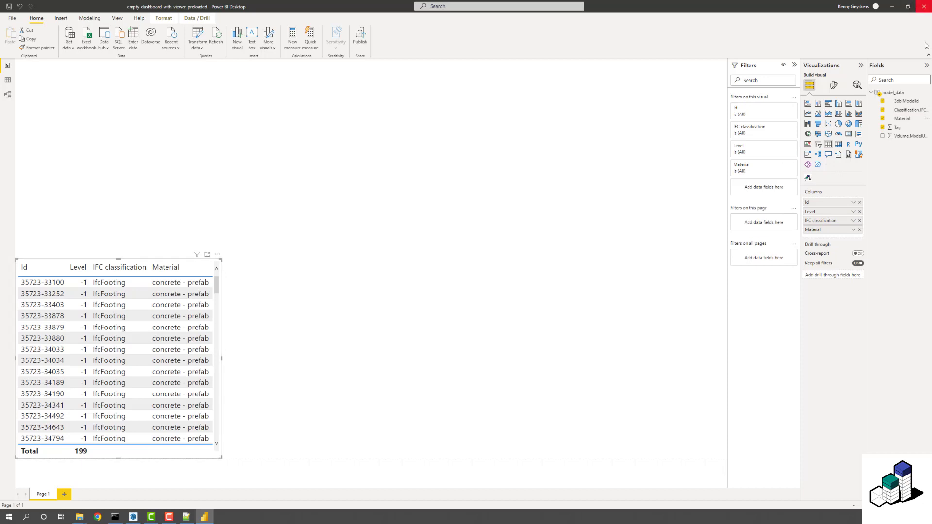
{"action": "left_click_drag", "start_coordinate": [907, 137], "coordinate": [828, 239]}
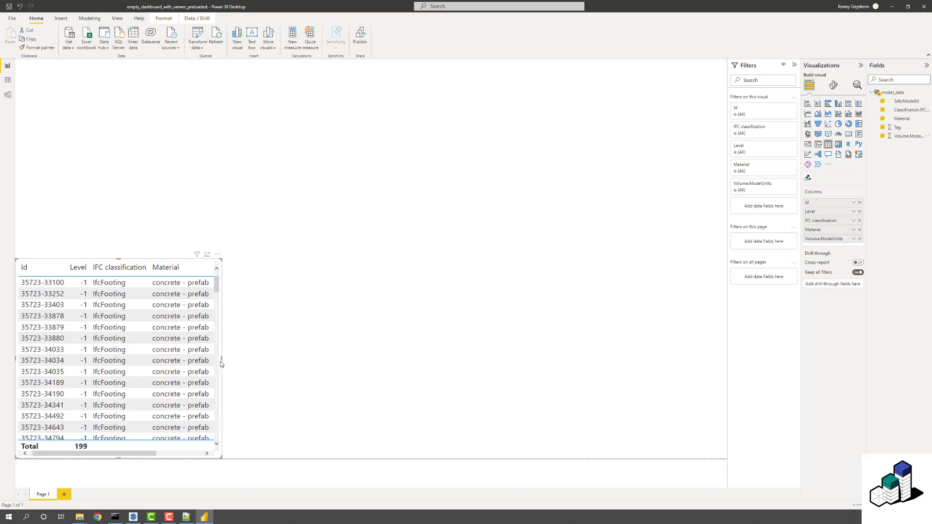
{"action": "left_click_drag", "start_coordinate": [221, 359], "coordinate": [292, 361]}
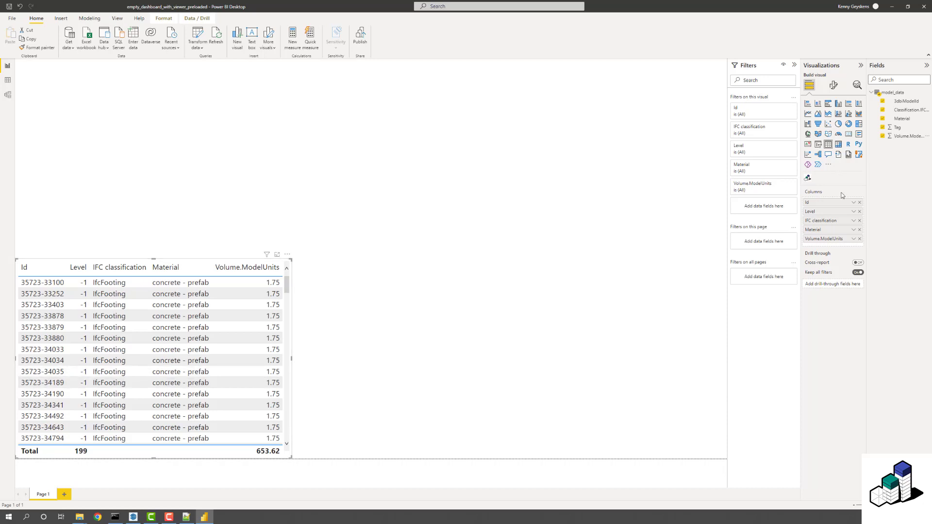
- Set the table's Level column to Don't summarize
{"action": "left_click", "coordinate": [854, 213]}
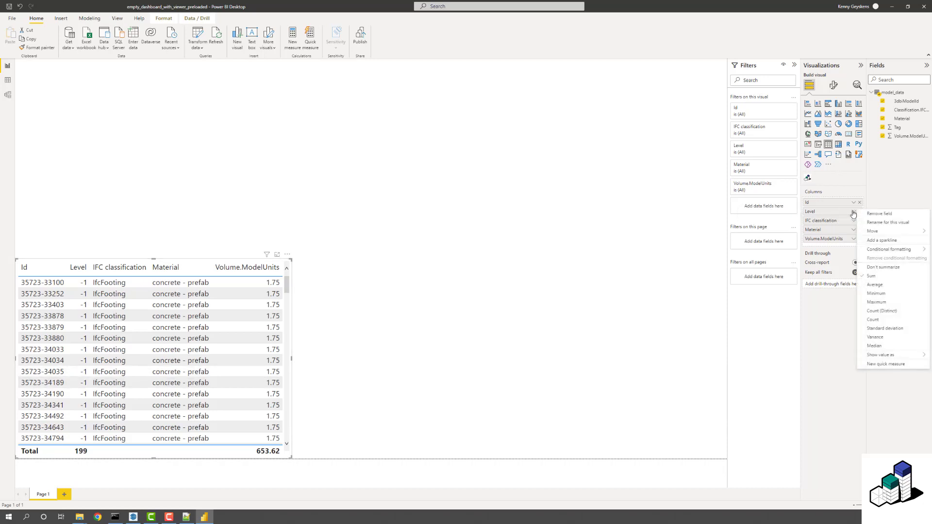
{"action": "left_click", "coordinate": [880, 270]}
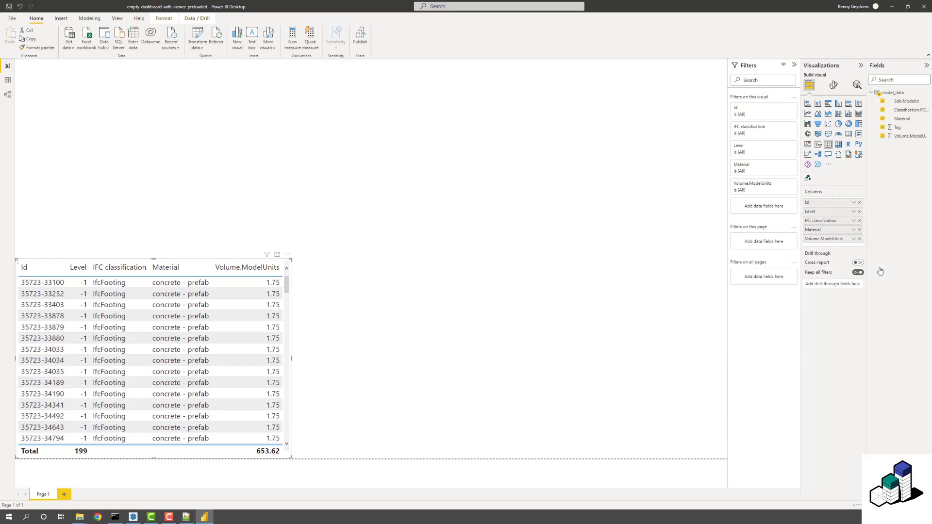
{"action": "left_click", "coordinate": [180, 294]}
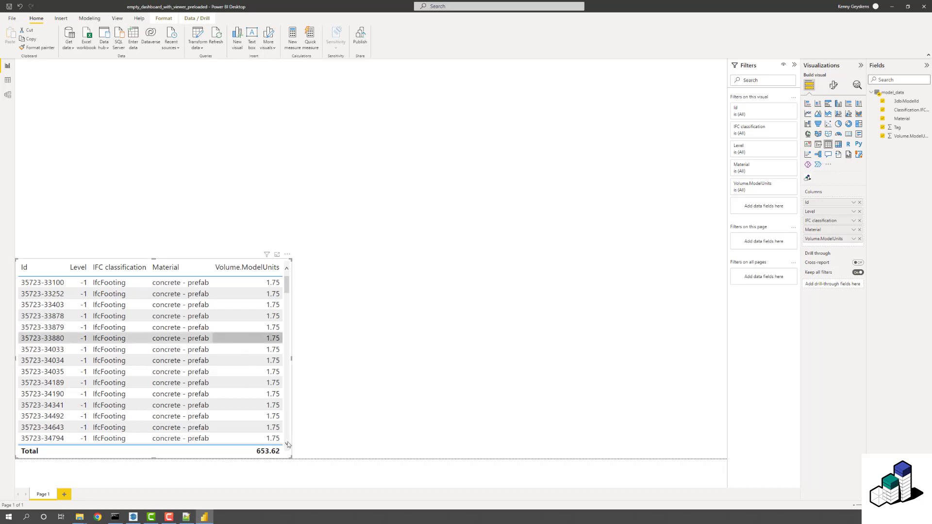
- Apply the sixth displayed report theme and narrow the table visual to fit its columns
{"action": "left_click", "coordinate": [127, 180]}
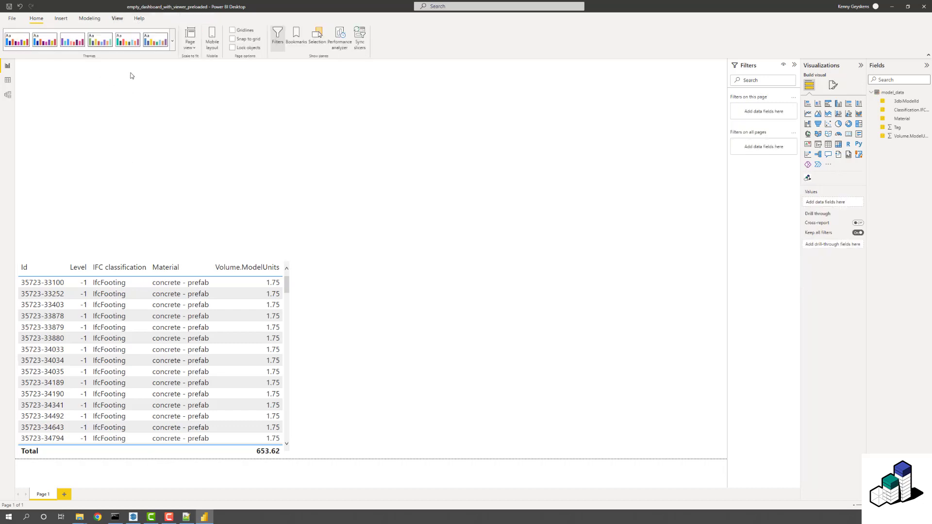
{"action": "left_click", "coordinate": [160, 44]}
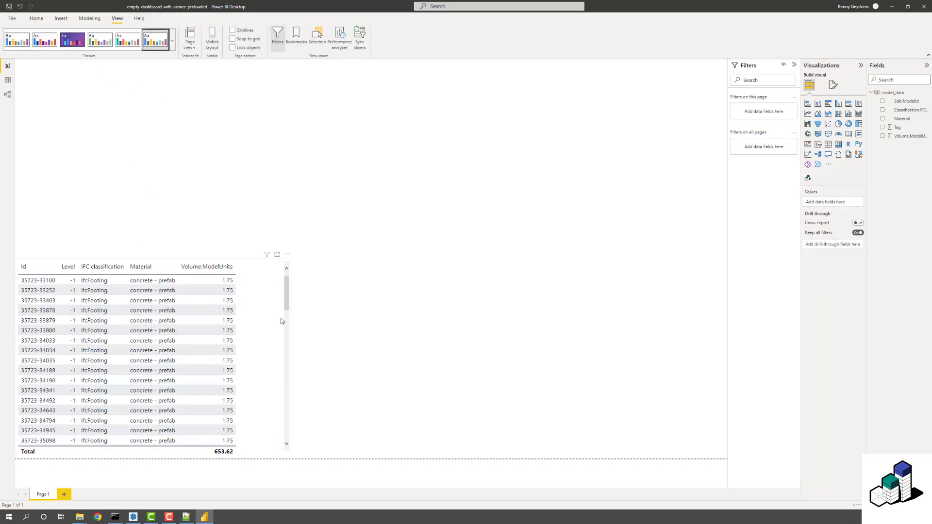
{"action": "left_click", "coordinate": [292, 357]}
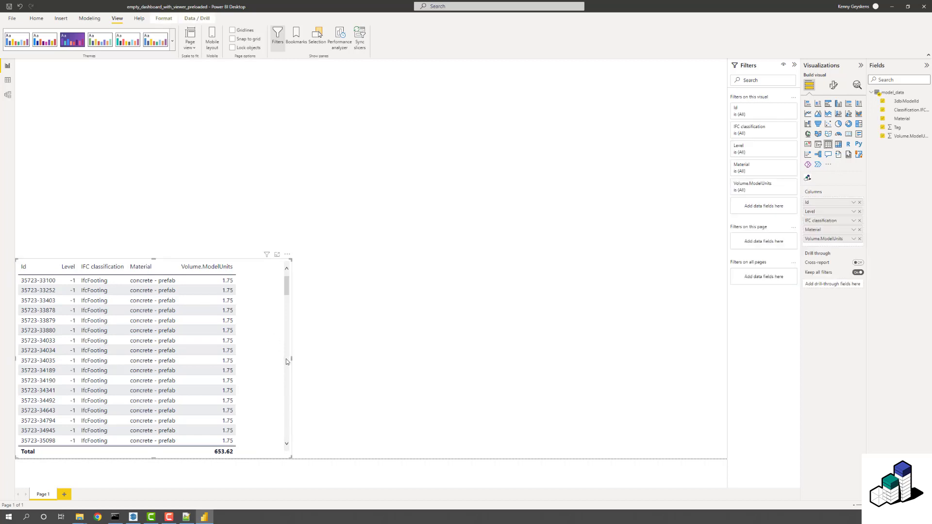
{"action": "left_click_drag", "start_coordinate": [287, 360], "coordinate": [246, 359]}
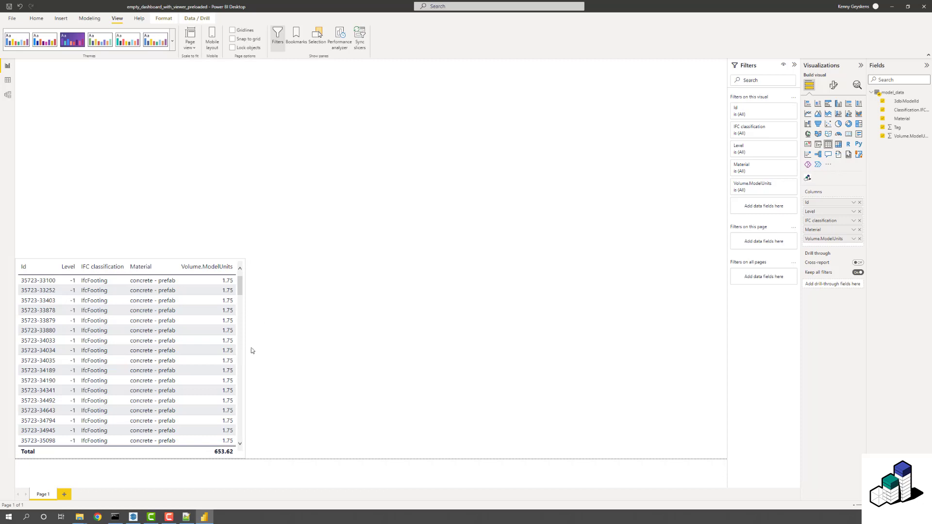
- Add a ribbon chart above the table and resize it into a wide, low strip along the page's upper edge
{"action": "left_click", "coordinate": [345, 213]}
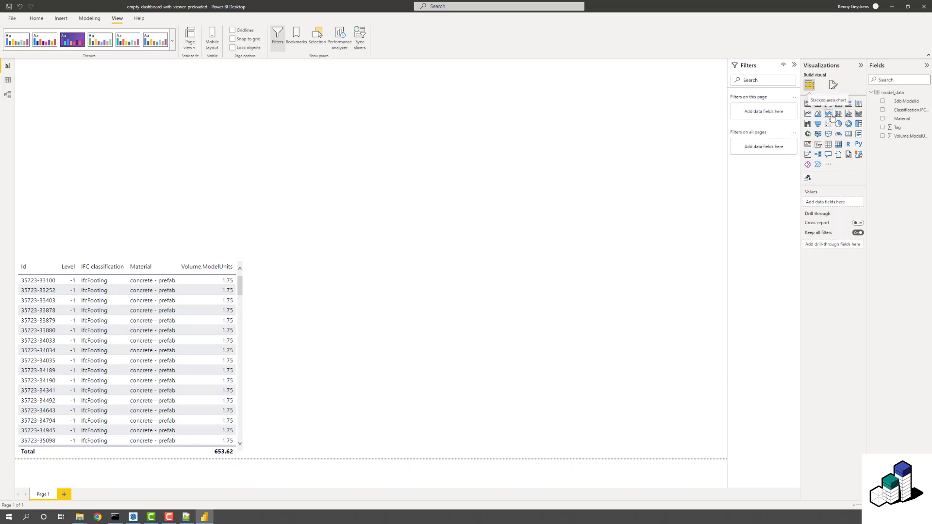
{"action": "left_click", "coordinate": [859, 117]}
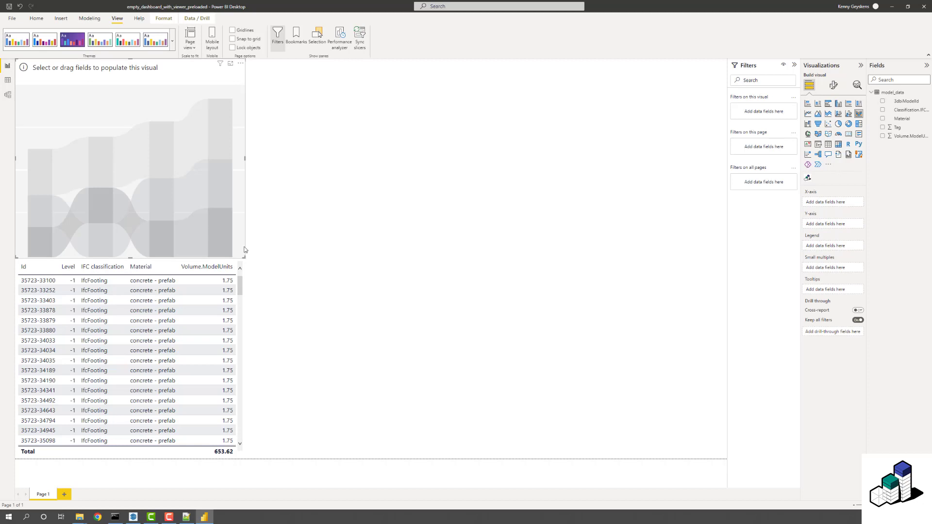
{"action": "left_click_drag", "start_coordinate": [243, 255], "coordinate": [548, 154]}
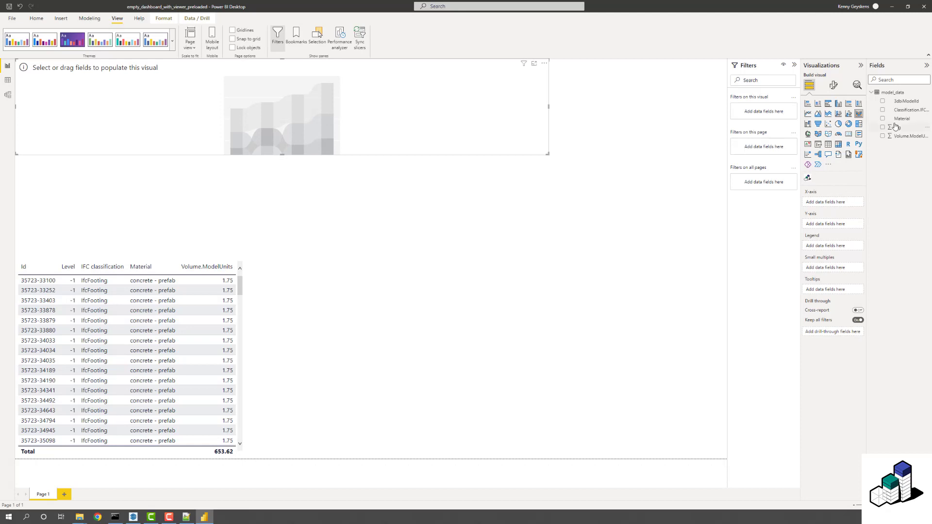
- Assign Tag to the ribbon chart's X-axis, Volume.ModelUnits to its Y-axis and Material to its legend
{"action": "left_click_drag", "start_coordinate": [896, 128], "coordinate": [828, 202]}
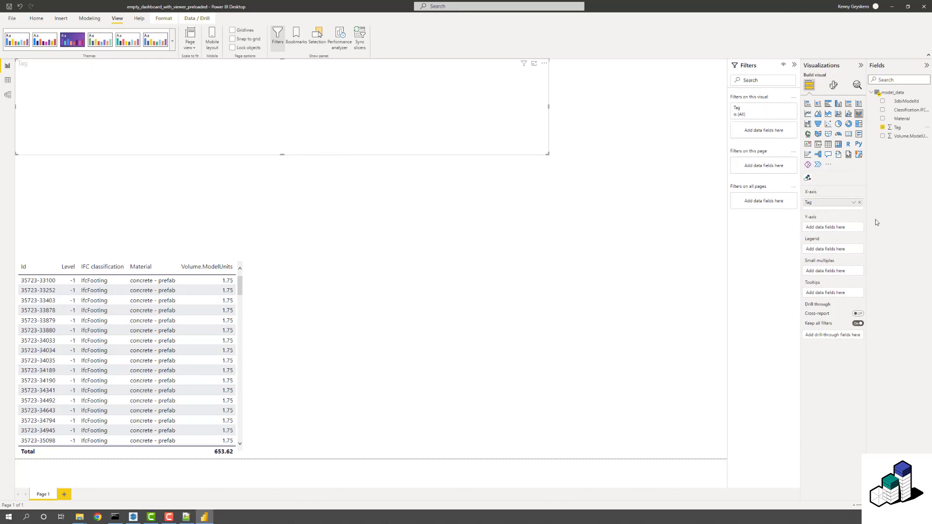
{"action": "left_click_drag", "start_coordinate": [905, 140], "coordinate": [833, 232]}
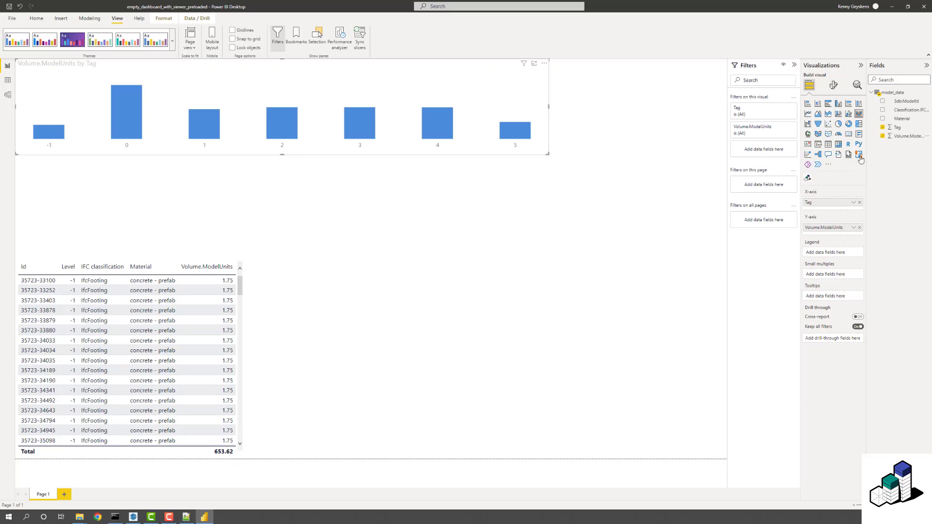
{"action": "left_click_drag", "start_coordinate": [909, 122], "coordinate": [828, 254]}
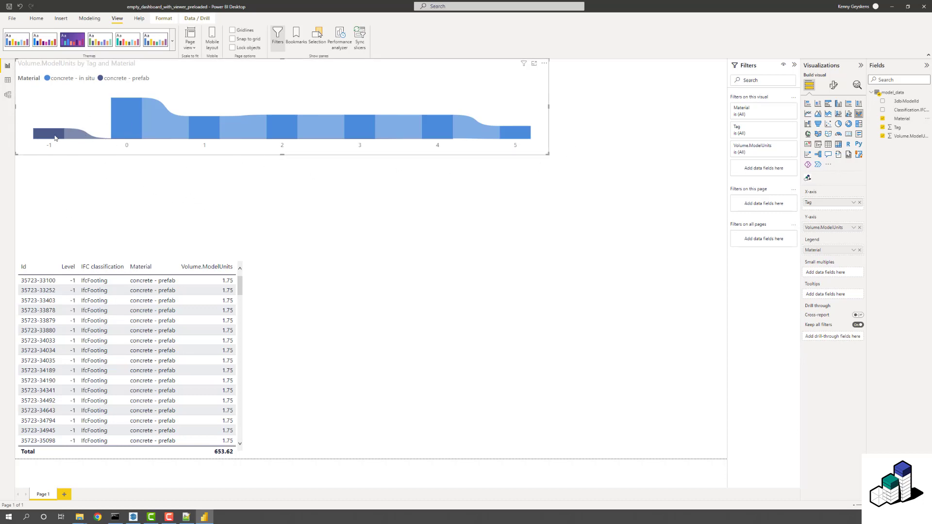
- Check the table's cross-filtering with the chart's concrete - prefab and concrete - in situ legend entries, and select the table visual
{"action": "left_click", "coordinate": [103, 80]}
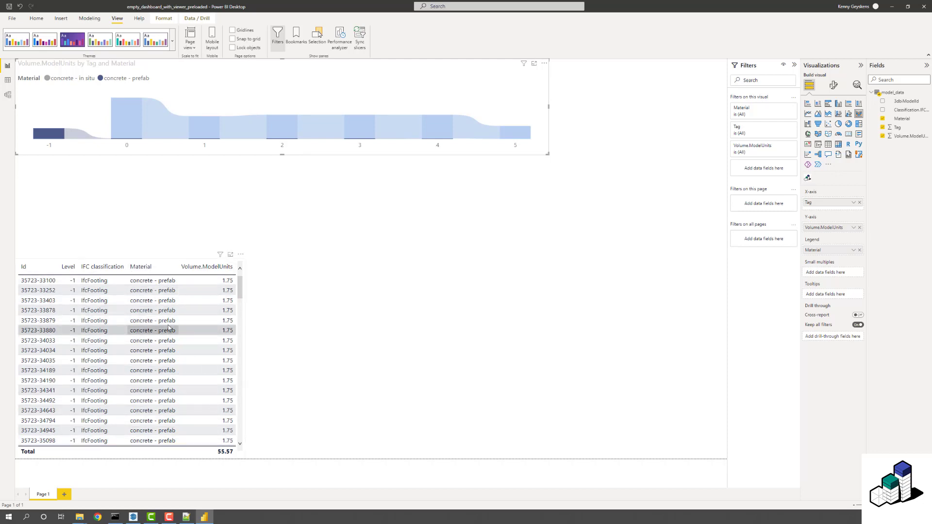
{"action": "left_click", "coordinate": [62, 79]}
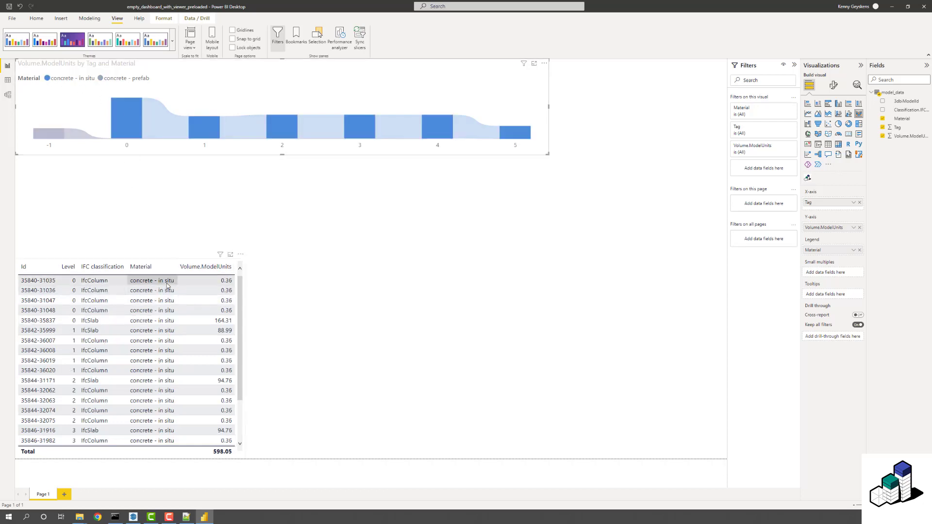
{"action": "left_click", "coordinate": [156, 257]}
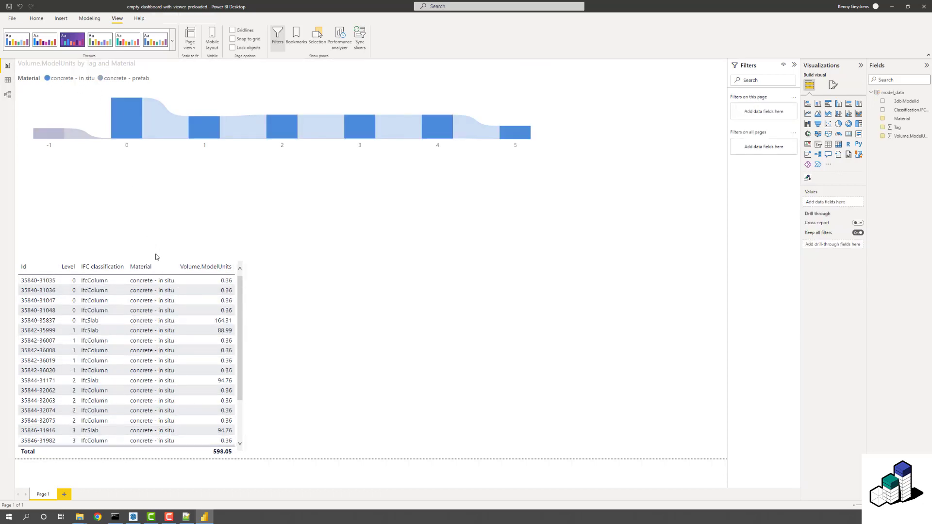
{"action": "left_click", "coordinate": [117, 261]}
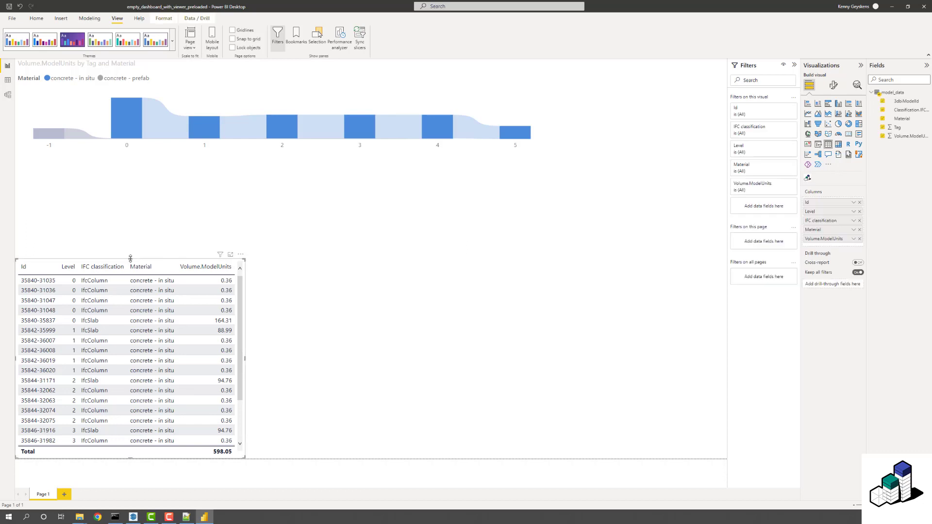
- Stretch the table visual upward until it meets the ribbon chart's lower edge, and clear the selection
{"action": "left_click_drag", "start_coordinate": [130, 258], "coordinate": [131, 158]}
{"action": "left_click", "coordinate": [432, 320]}
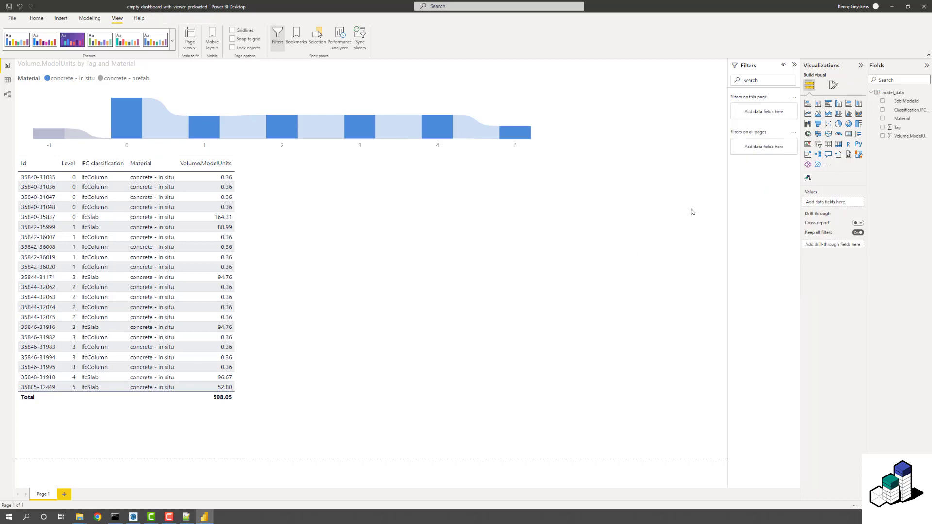
- Add a 3DBI visual beside the table at the page's lower edge and enlarge it up to the ribbon chart
{"action": "left_click", "coordinate": [807, 178]}
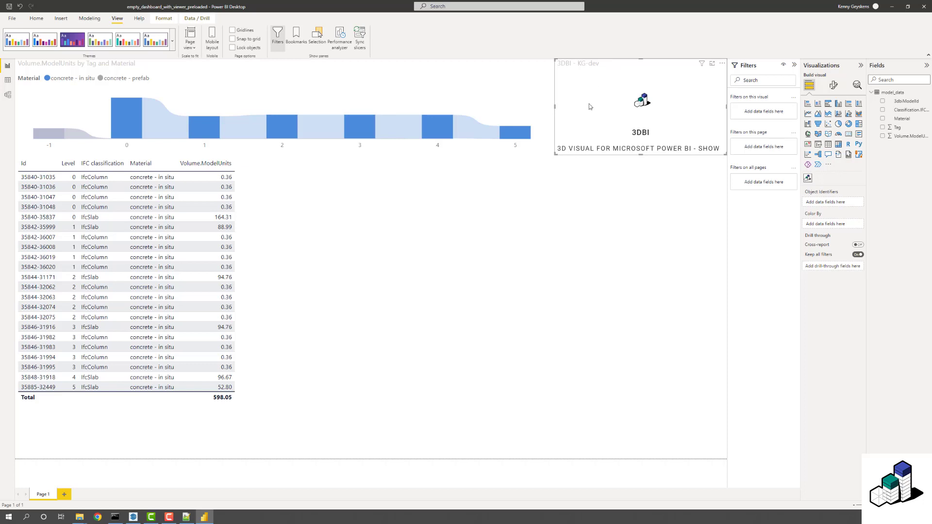
{"action": "left_click_drag", "start_coordinate": [588, 104], "coordinate": [298, 389]}
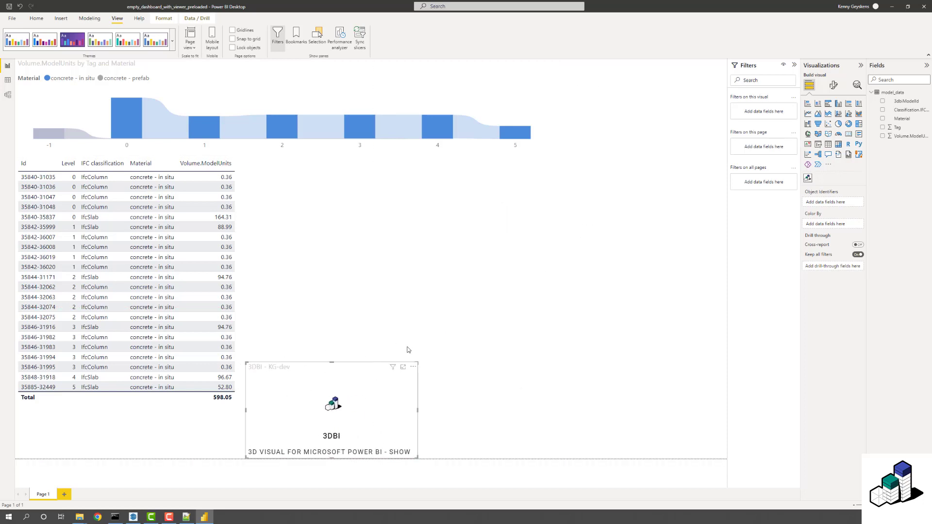
{"action": "left_click", "coordinate": [429, 339]}
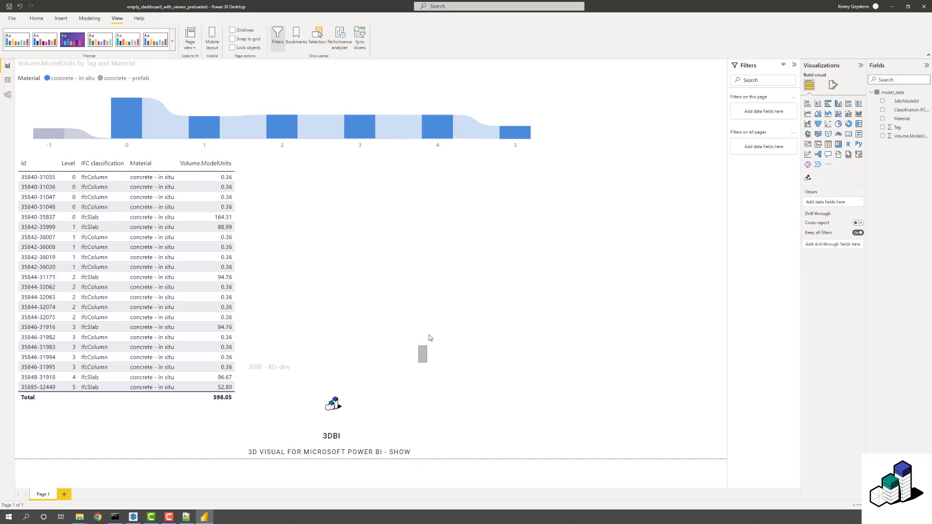
{"action": "left_click", "coordinate": [400, 369]}
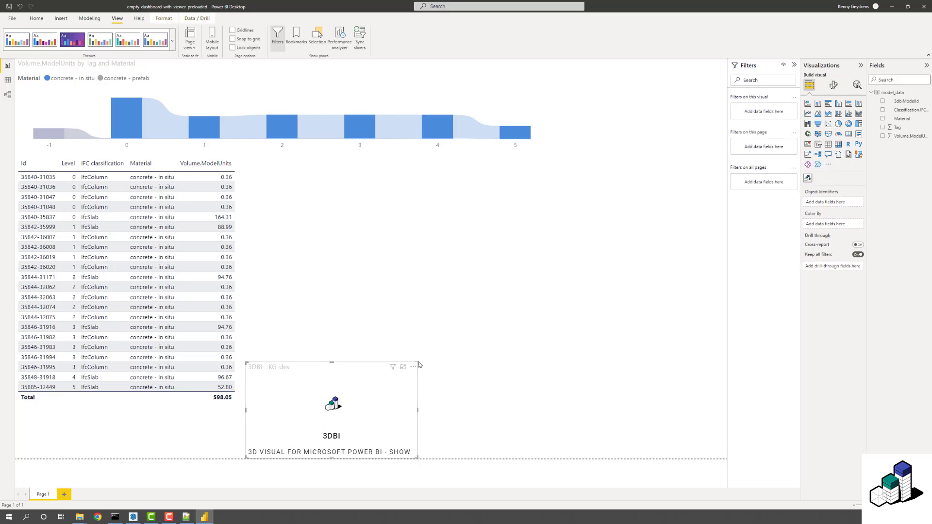
{"action": "left_click_drag", "start_coordinate": [417, 363], "coordinate": [549, 159]}
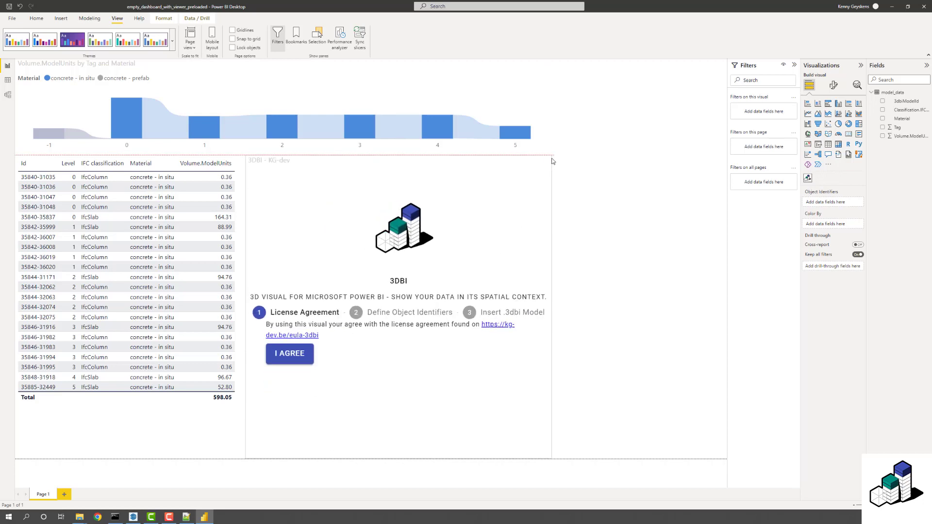
- Accept the 3DBI license agreement and assign 3dbiModelId as the visual's Object Identifiers
{"action": "left_click", "coordinate": [287, 361]}
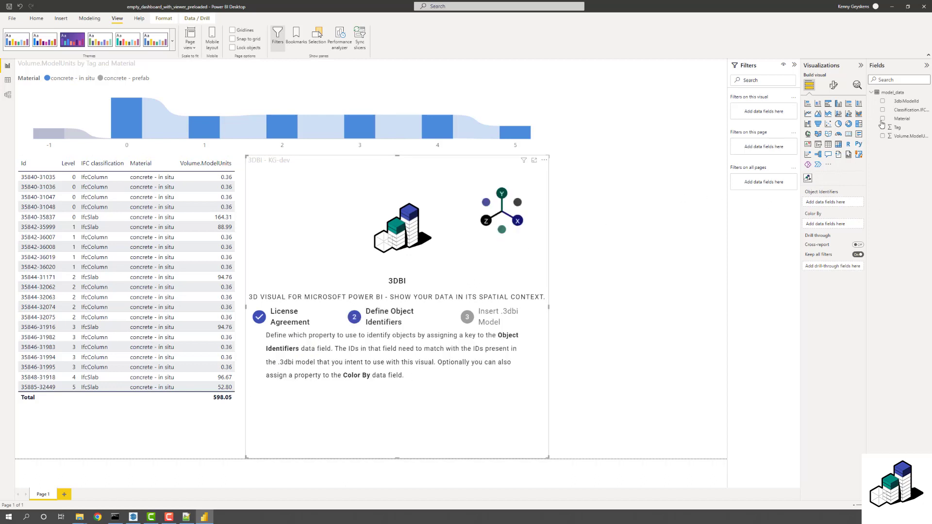
{"action": "left_click_drag", "start_coordinate": [905, 104], "coordinate": [843, 206]}
{"action": "left_click_drag", "start_coordinate": [829, 205], "coordinate": [828, 203]}
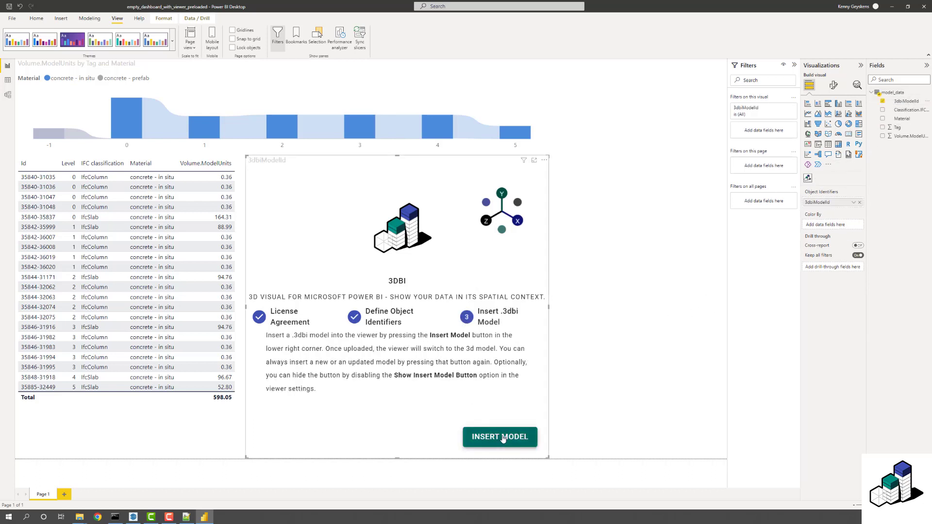
- Insert model.3dbi from the desktop's 3DBI for SketchUp folder and widen the 3D visual to the page's edge
{"action": "left_click", "coordinate": [503, 438]}
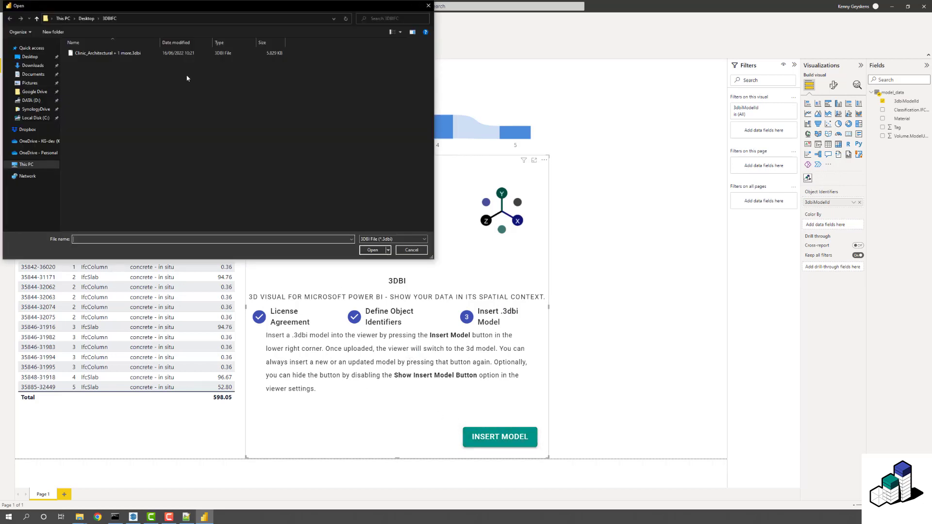
{"action": "left_click", "coordinate": [87, 19]}
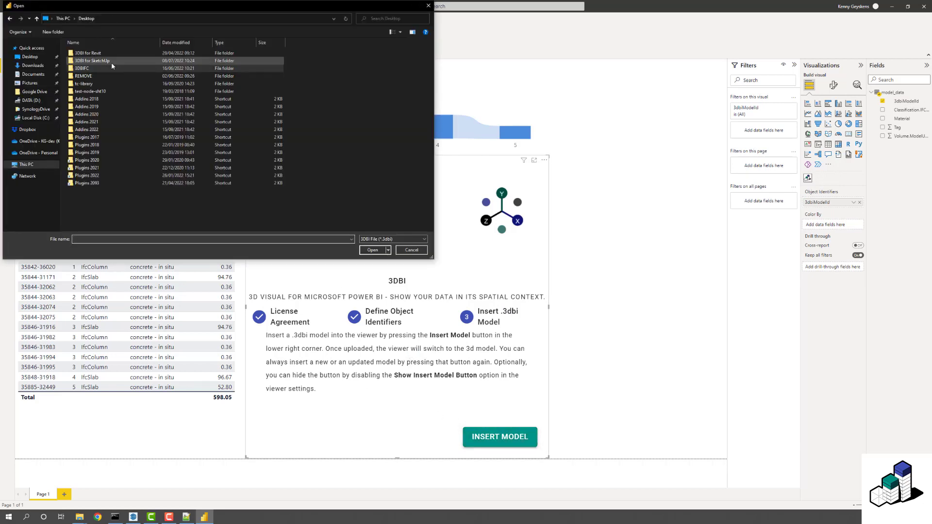
{"action": "double_click", "coordinate": [103, 63]}
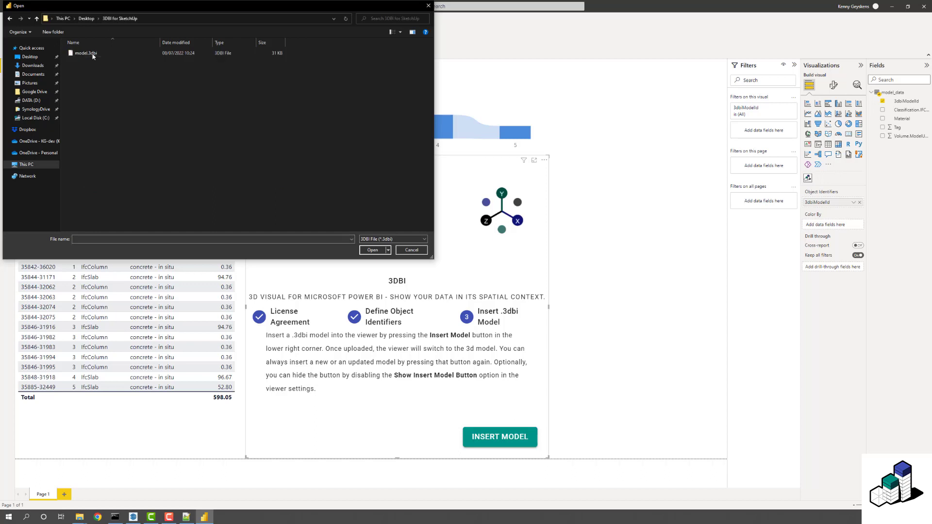
{"action": "left_click", "coordinate": [93, 54]}
{"action": "left_click", "coordinate": [367, 253]}
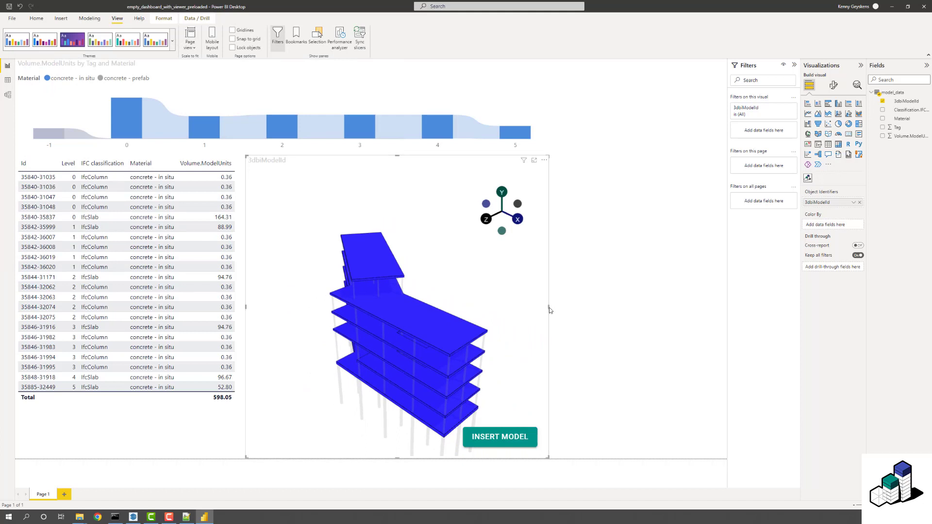
{"action": "left_click_drag", "start_coordinate": [549, 307], "coordinate": [730, 308]}
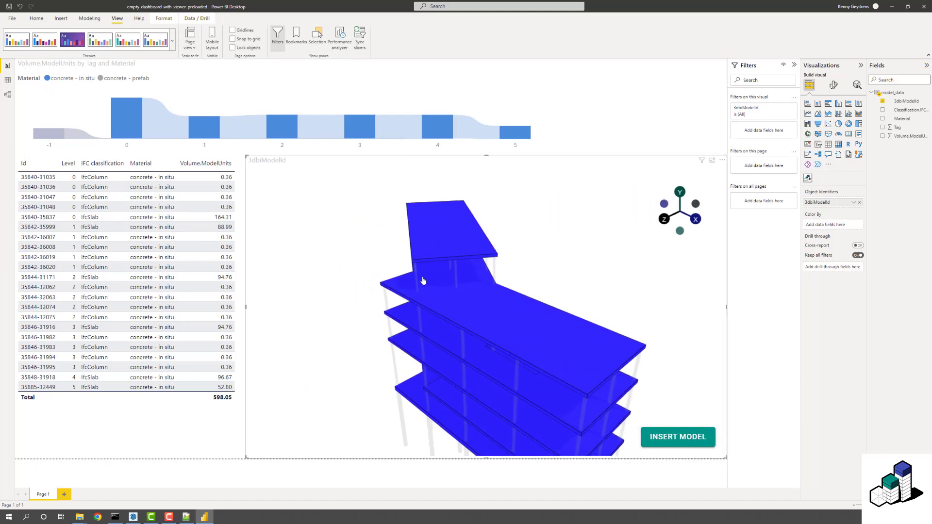
- Clear the concrete - in situ highlight in the ribbon chart and inspect the whole building in the 3D visual from several sides
{"action": "scroll", "coordinate": [422, 281], "scroll_direction": "down", "scroll_amount": 5}
{"action": "left_click_drag", "start_coordinate": [405, 270], "coordinate": [456, 269]}
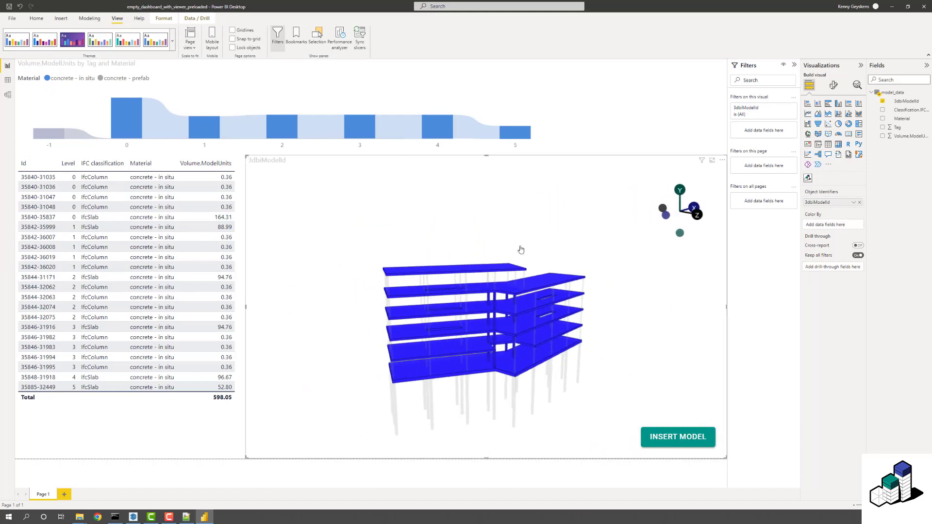
{"action": "left_click_drag", "start_coordinate": [510, 417], "coordinate": [452, 362]}
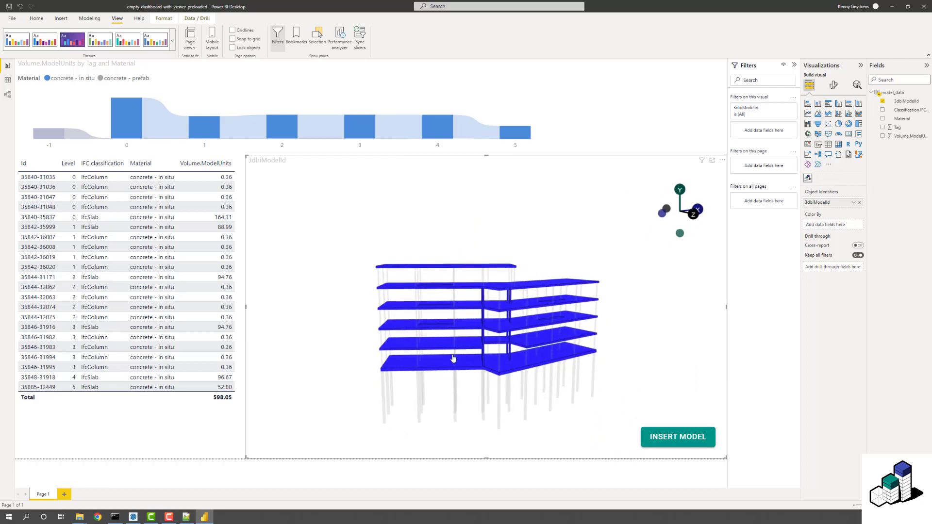
{"action": "left_click", "coordinate": [67, 80]}
{"action": "scroll", "coordinate": [376, 284], "scroll_direction": "up", "scroll_amount": 5}
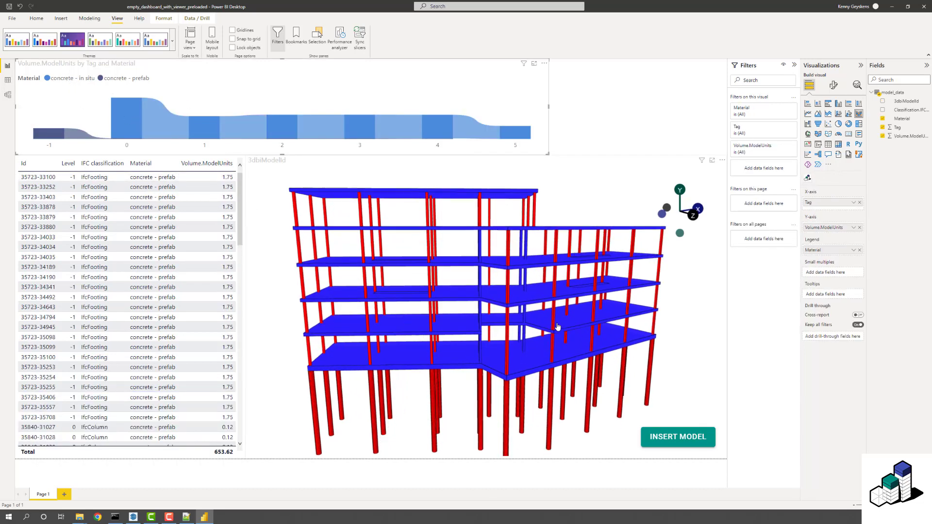
{"action": "left_click_drag", "start_coordinate": [462, 327], "coordinate": [563, 377]}
{"action": "scroll", "coordinate": [473, 331], "scroll_direction": "down", "scroll_amount": 6}
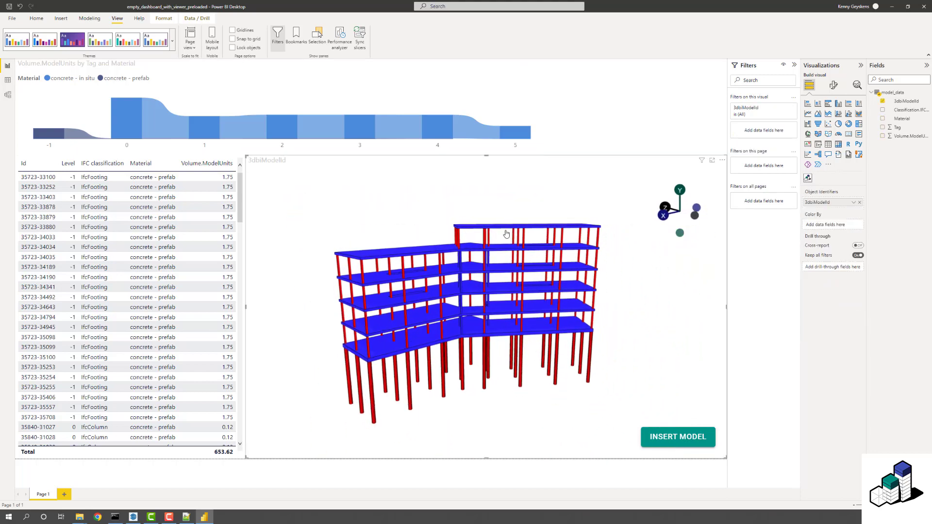
{"action": "left_click_drag", "start_coordinate": [457, 245], "coordinate": [493, 244]}
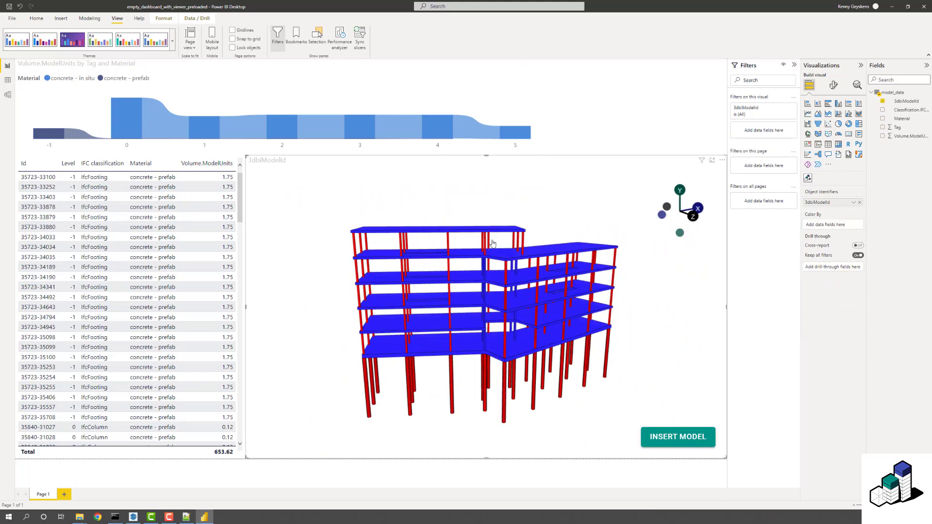
- Check the table and chart cross-filtering by selecting the level 1 slab and a footing in the 3D model, clearing each selection
{"action": "left_click", "coordinate": [439, 329]}
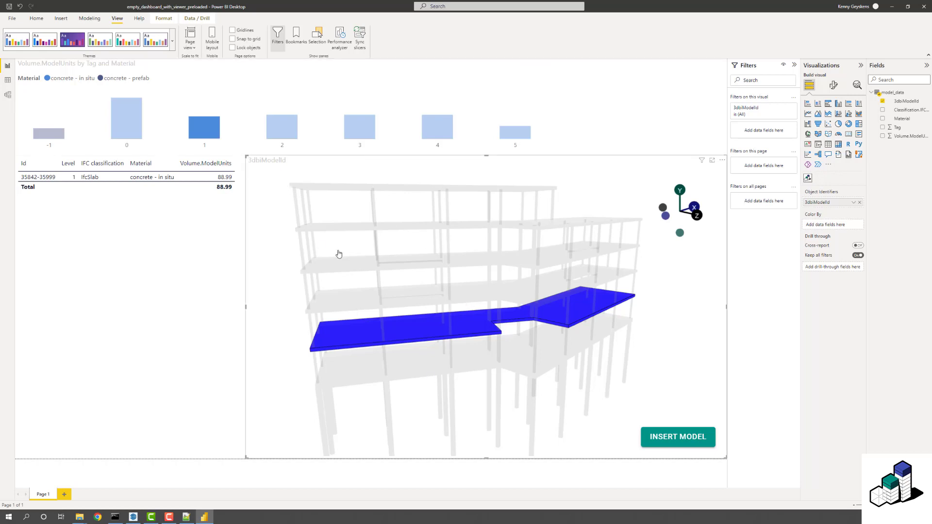
{"action": "left_click", "coordinate": [480, 351]}
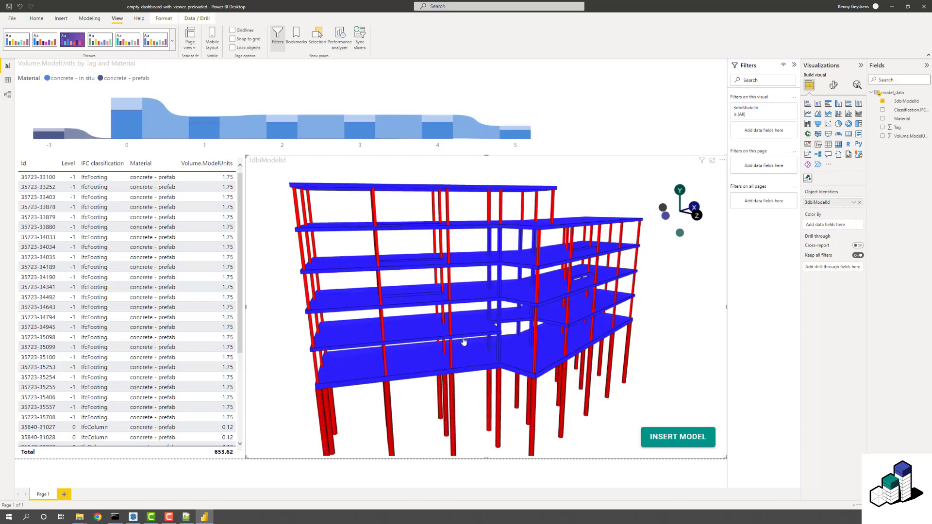
{"action": "left_click", "coordinate": [453, 399]}
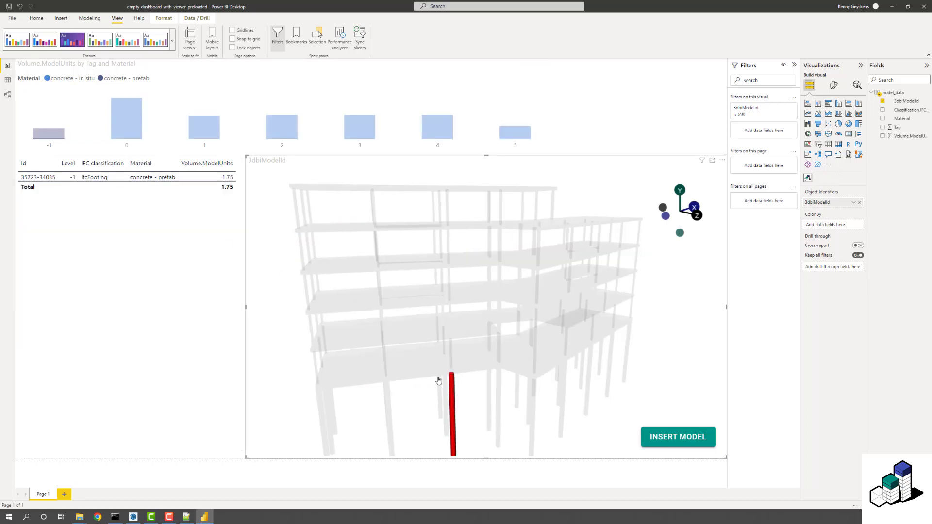
{"action": "scroll", "coordinate": [438, 351], "scroll_direction": "down", "scroll_amount": 4}
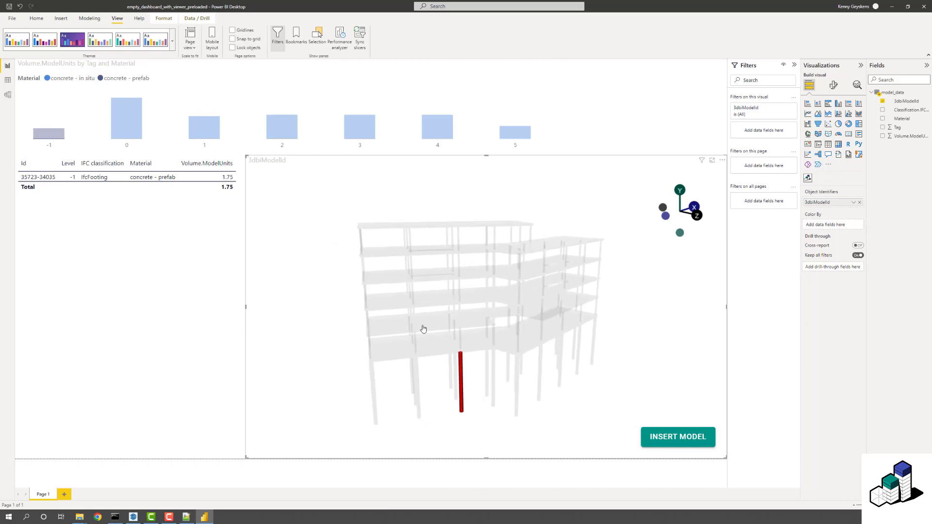
{"action": "mouse_move", "coordinate": [422, 328]}
{"action": "left_mouse_down"}
{"action": "mouse_move", "coordinate": [430, 308]}
{"action": "mouse_move", "coordinate": [415, 347]}
{"action": "mouse_move", "coordinate": [414, 338]}
{"action": "left_mouse_up"}
{"action": "scroll", "coordinate": [414, 339], "scroll_direction": "up", "scroll_amount": 3}
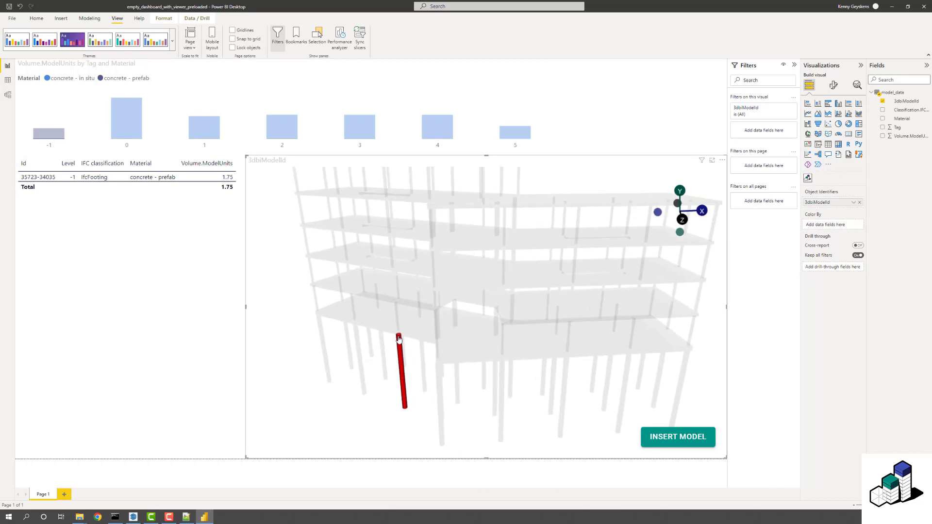
{"action": "left_click", "coordinate": [318, 357]}
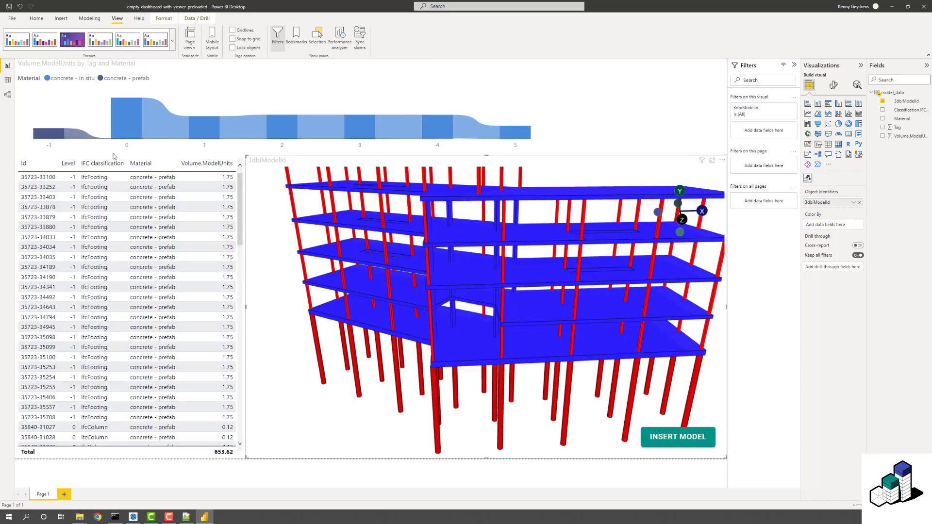
- Check the 3D model's and table's cross-filtering with the ribbon chart's level 0 and level 1 concrete - in situ bars
{"action": "left_click", "coordinate": [136, 120]}
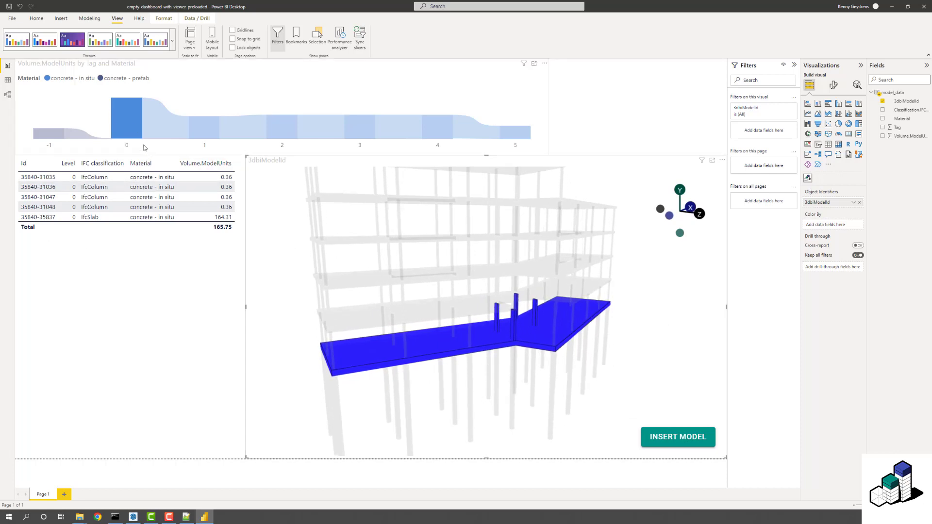
{"action": "mouse_move", "coordinate": [134, 128]}
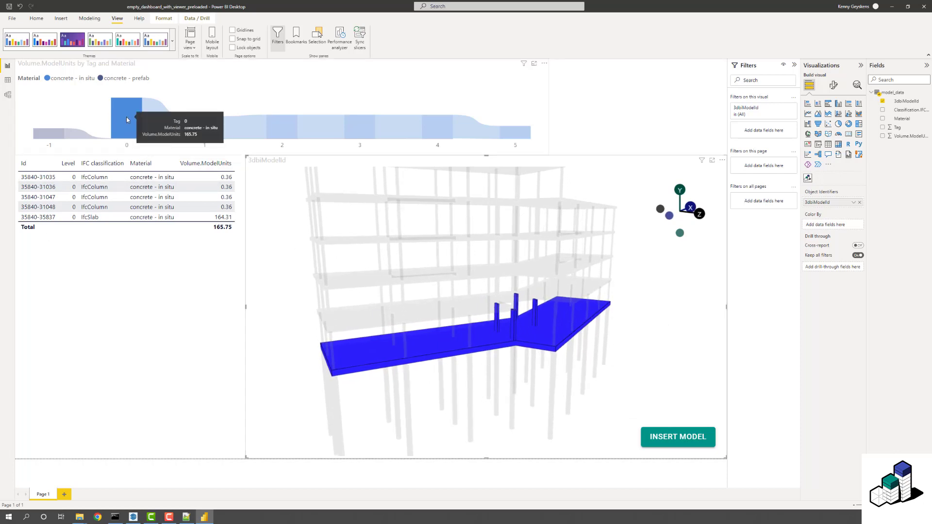
{"action": "left_click", "coordinate": [134, 129]}
{"action": "left_click", "coordinate": [206, 127]}
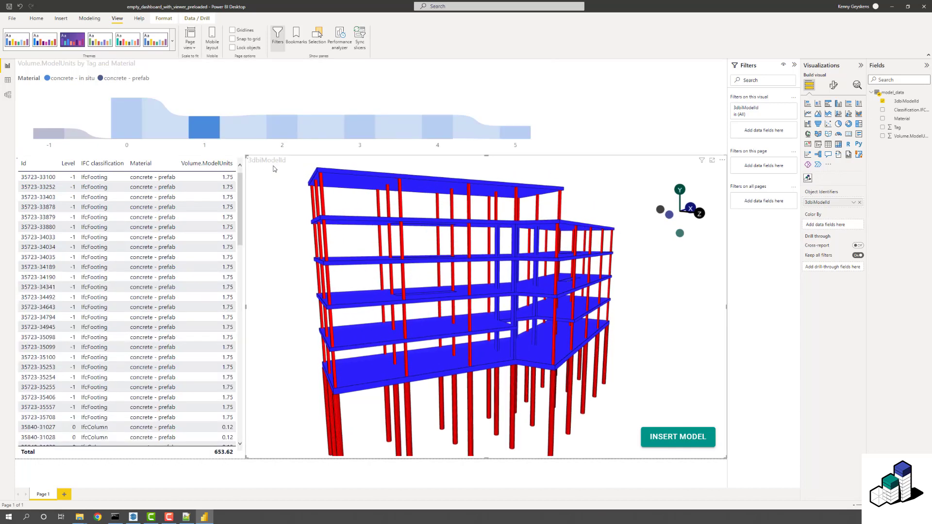
{"action": "left_click", "coordinate": [220, 132]}
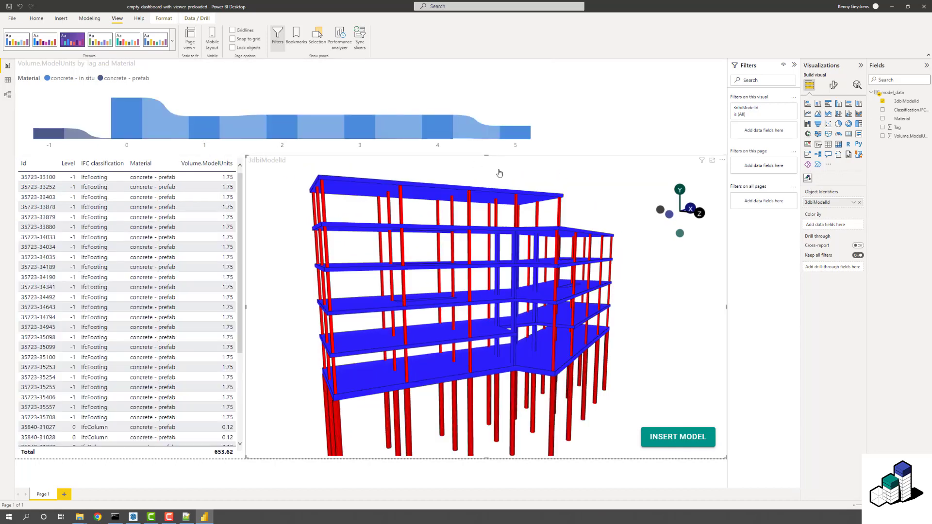
- Narrow the 3D visual to the ribbon chart's width and turn the building within the resized frame
{"action": "left_click", "coordinate": [625, 140]}
{"action": "left_click", "coordinate": [715, 314]}
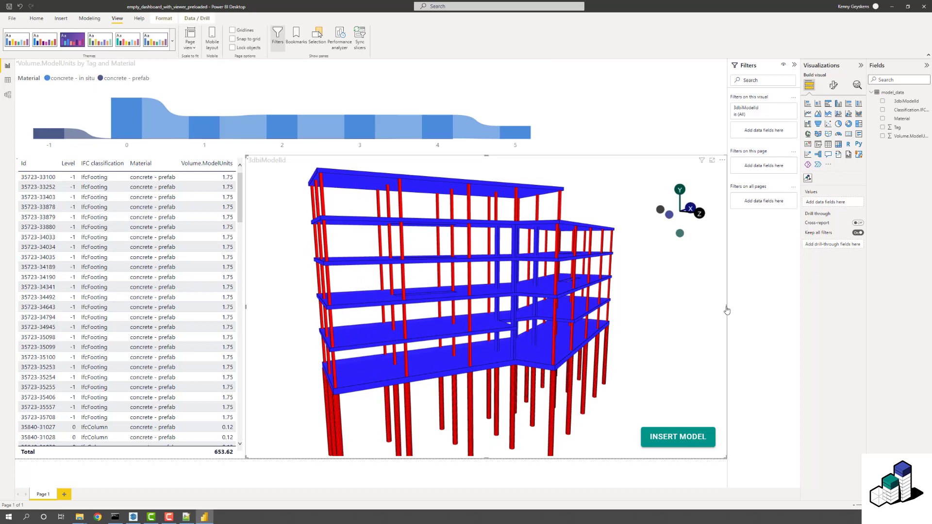
{"action": "left_click_drag", "start_coordinate": [727, 311], "coordinate": [548, 291]}
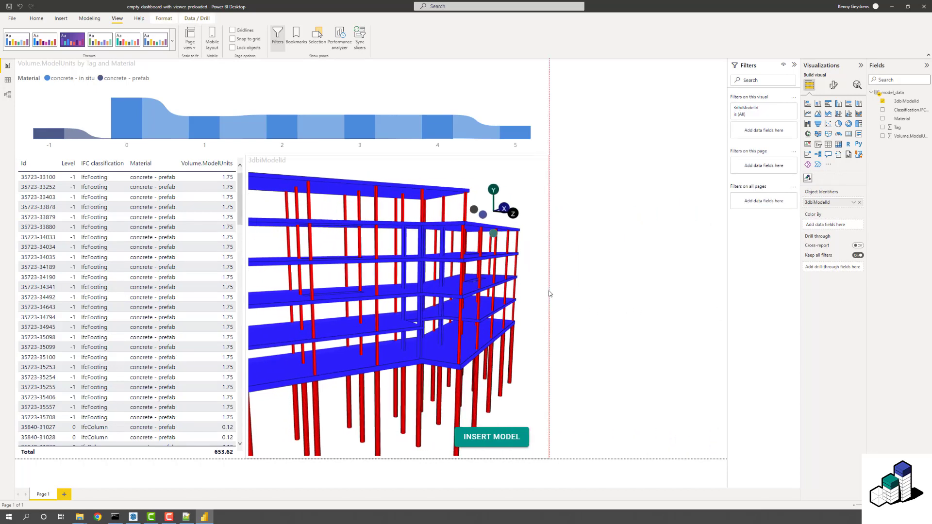
{"action": "left_click", "coordinate": [607, 250]}
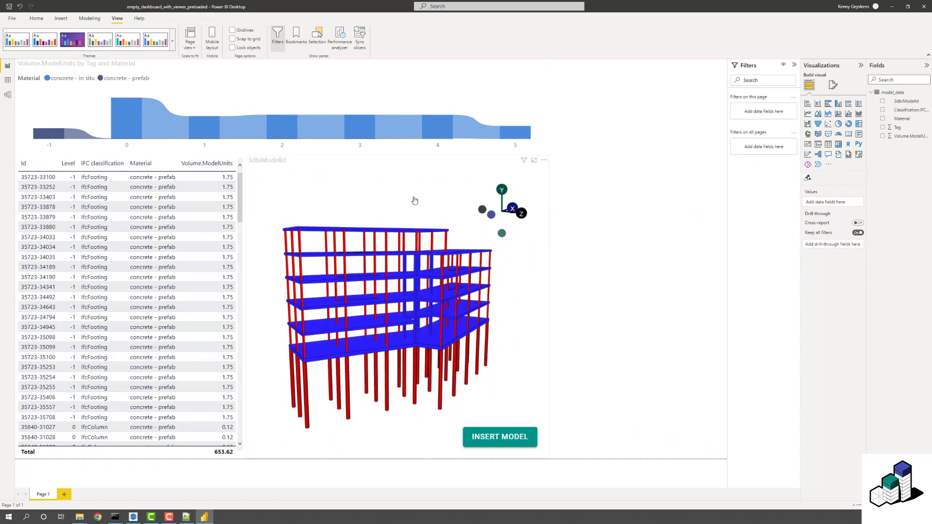
{"action": "left_click_drag", "start_coordinate": [414, 201], "coordinate": [398, 201]}
- Add an empty slicer visual in the free area beside the ribbon chart
{"action": "left_click", "coordinate": [629, 147]}
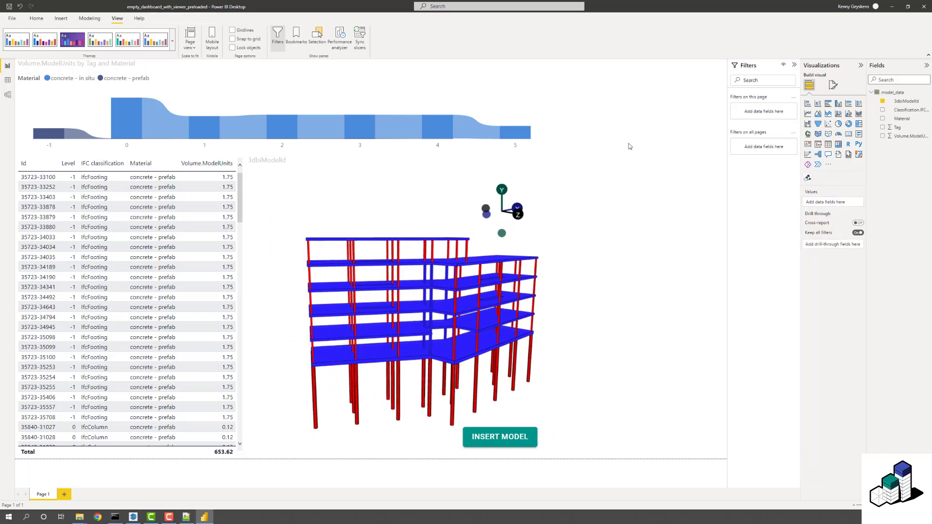
{"action": "left_click", "coordinate": [519, 92]}
{"action": "left_click", "coordinate": [658, 141]}
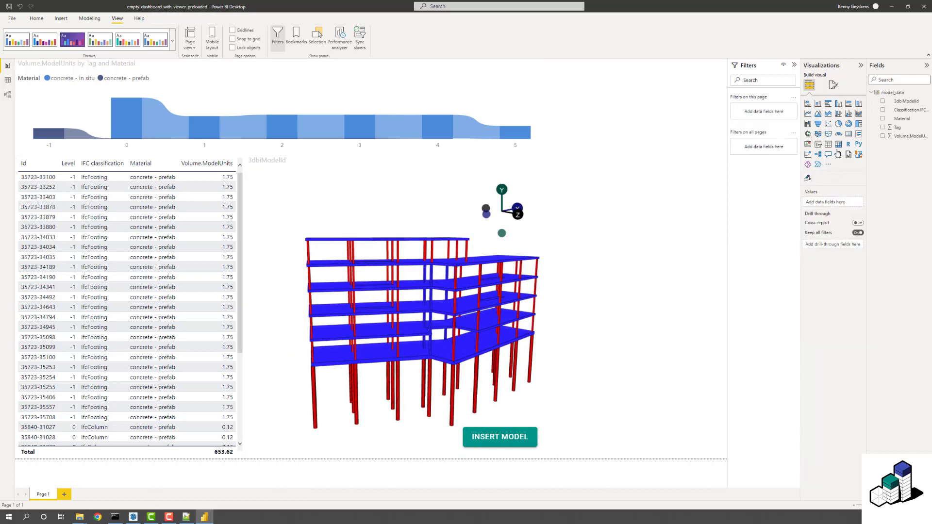
{"action": "left_click", "coordinate": [819, 145]}
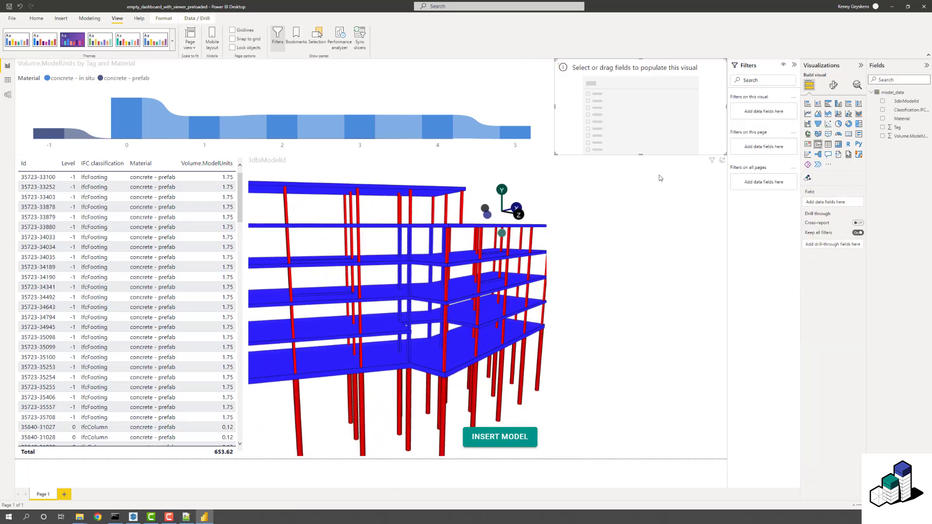
- Populate the empty slicer with the Tag field named Level Filter and display it as a list
{"action": "left_click_drag", "start_coordinate": [899, 129], "coordinate": [828, 203]}
{"action": "left_click", "coordinate": [853, 203]}
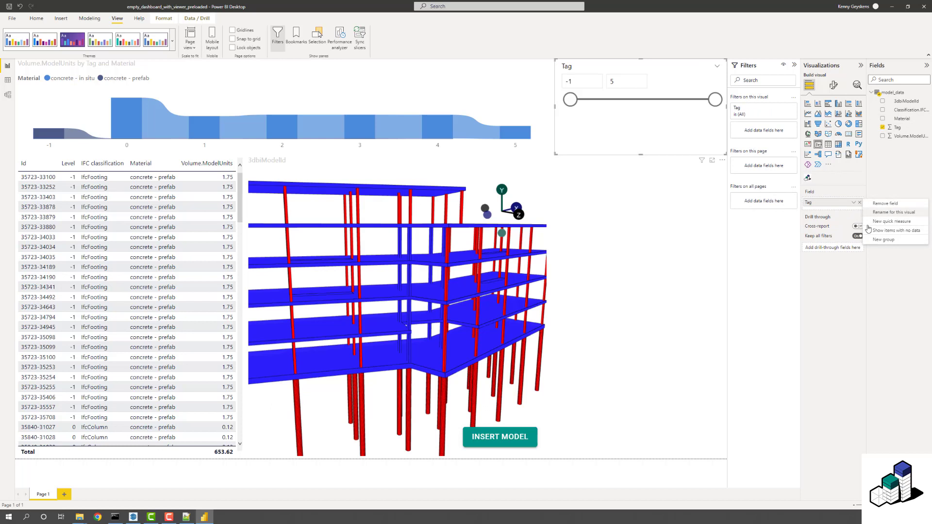
{"action": "left_click", "coordinate": [889, 213]}
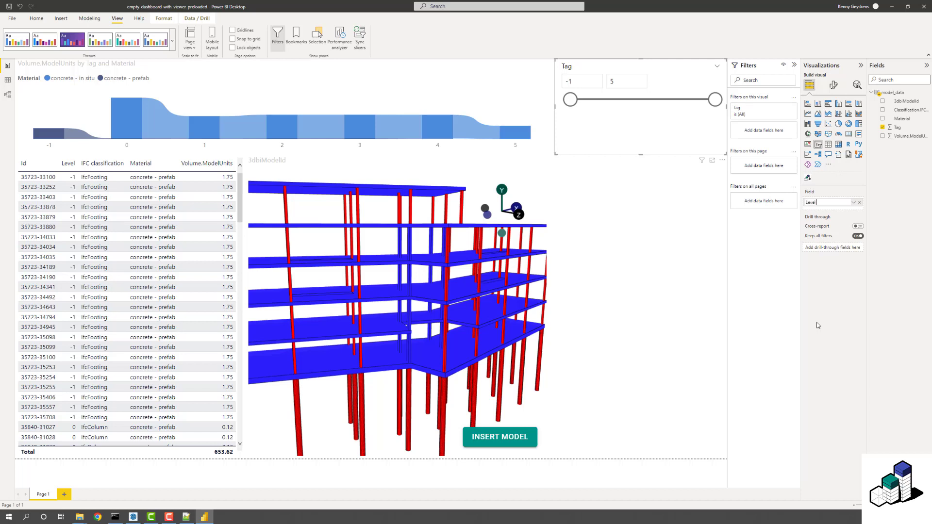
{"action": "key", "text": "Return"}
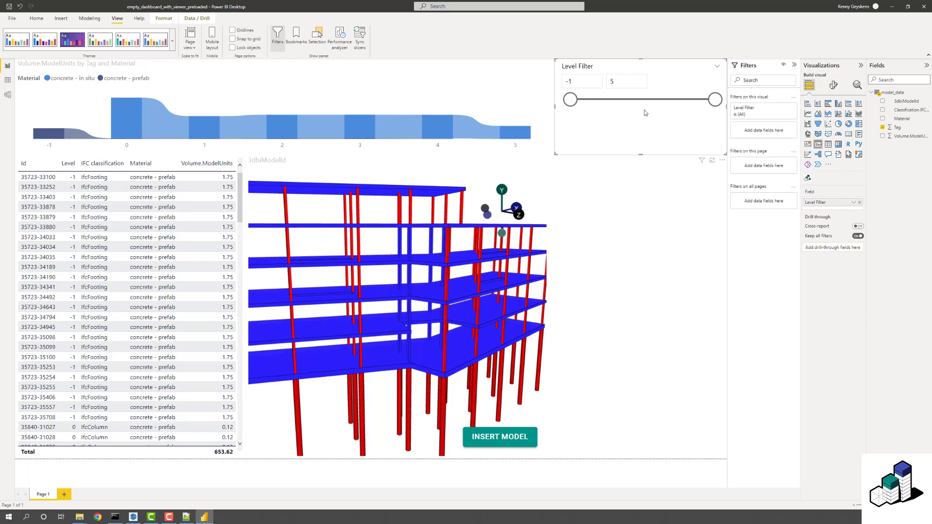
{"action": "left_click", "coordinate": [718, 68]}
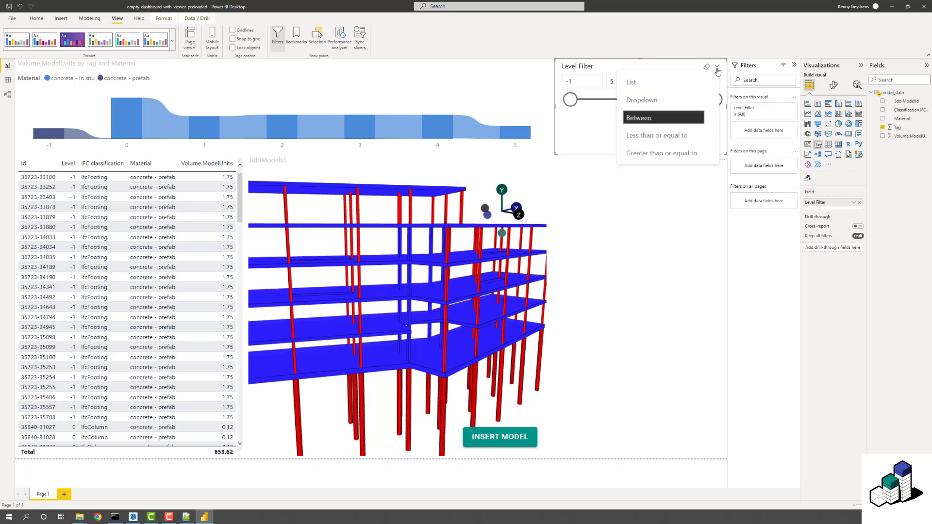
{"action": "left_click", "coordinate": [652, 83]}
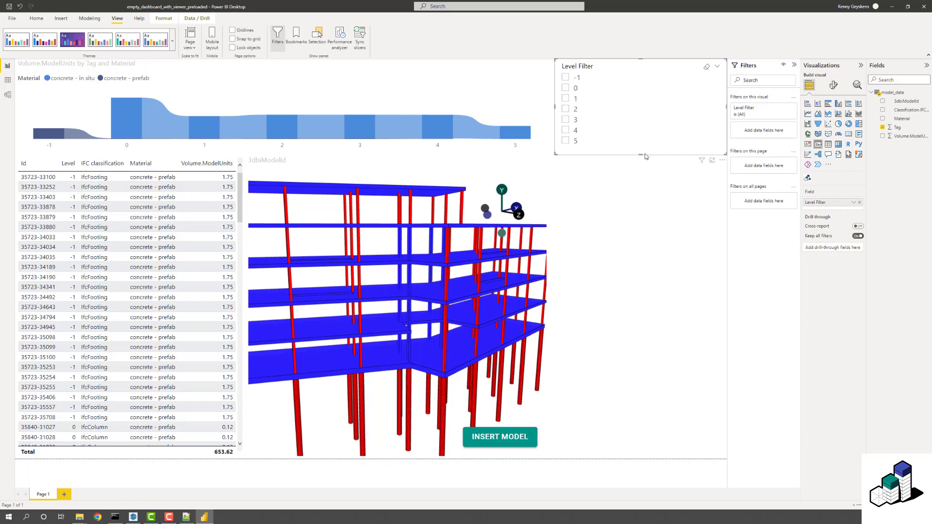
- Narrow the Level Filter slicer from its left edge and widen the ribbon chart into the freed space
{"action": "left_click_drag", "start_coordinate": [554, 105], "coordinate": [620, 104]}
{"action": "left_click", "coordinate": [655, 245]}
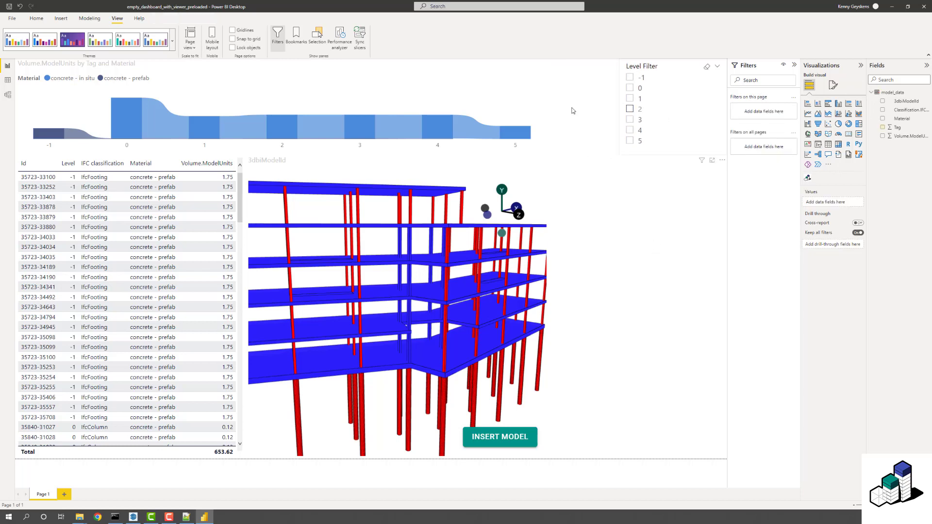
{"action": "left_click", "coordinate": [550, 102]}
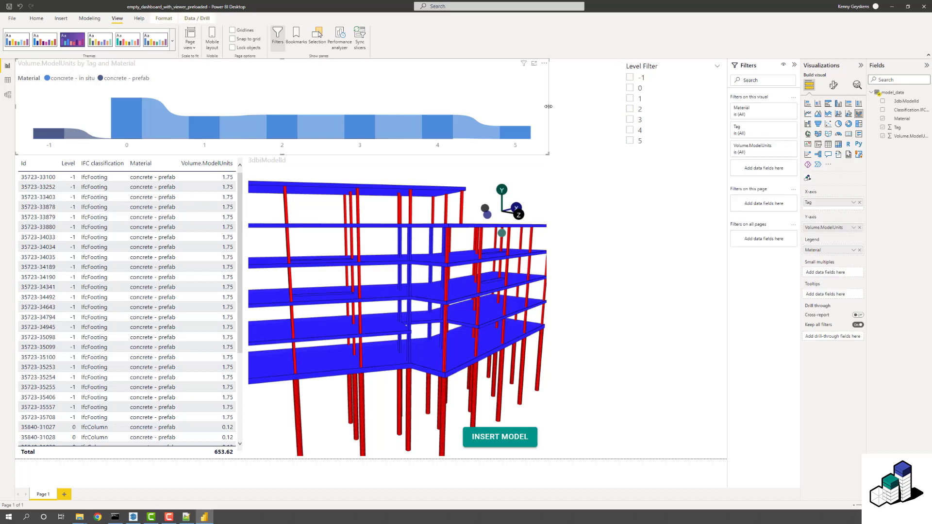
{"action": "left_click_drag", "start_coordinate": [549, 107], "coordinate": [612, 108]}
- Test the Level Filter by showing only levels 5 and 2 in the model viewer and clearing the selection
{"action": "left_click", "coordinate": [629, 140]}
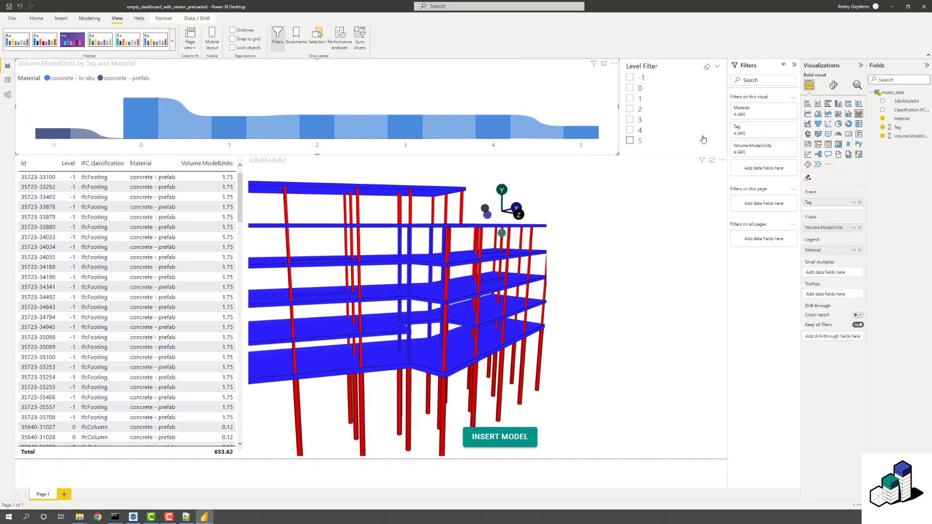
{"action": "left_click", "coordinate": [440, 322]}
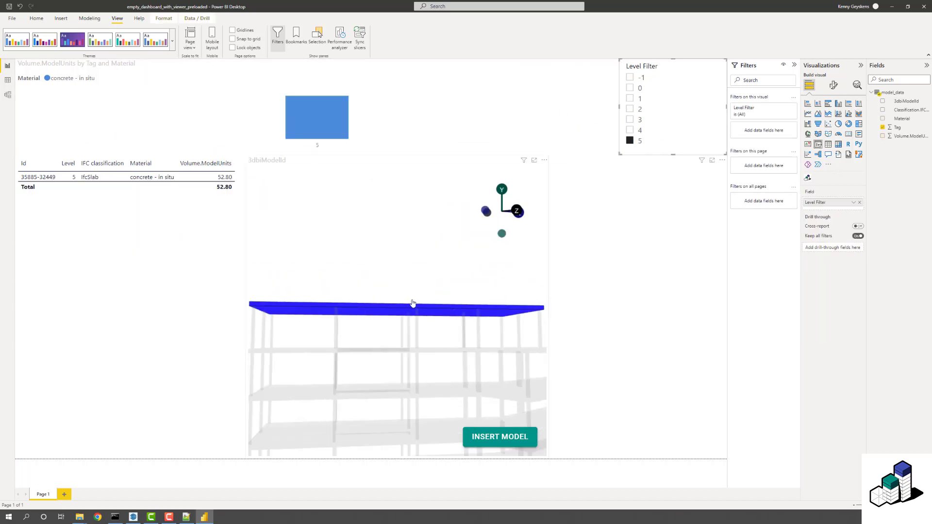
{"action": "left_click", "coordinate": [629, 109], "text": "ctrl"}
{"action": "scroll", "coordinate": [439, 262], "scroll_direction": "up", "scroll_amount": 3}
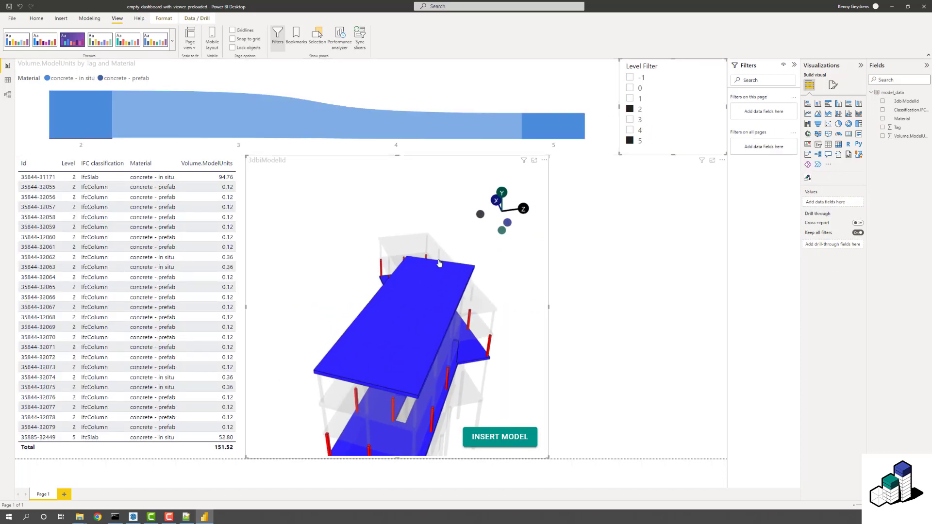
{"action": "left_click_drag", "start_coordinate": [439, 262], "coordinate": [362, 243]}
{"action": "scroll", "coordinate": [441, 385], "scroll_direction": "down", "scroll_amount": 3}
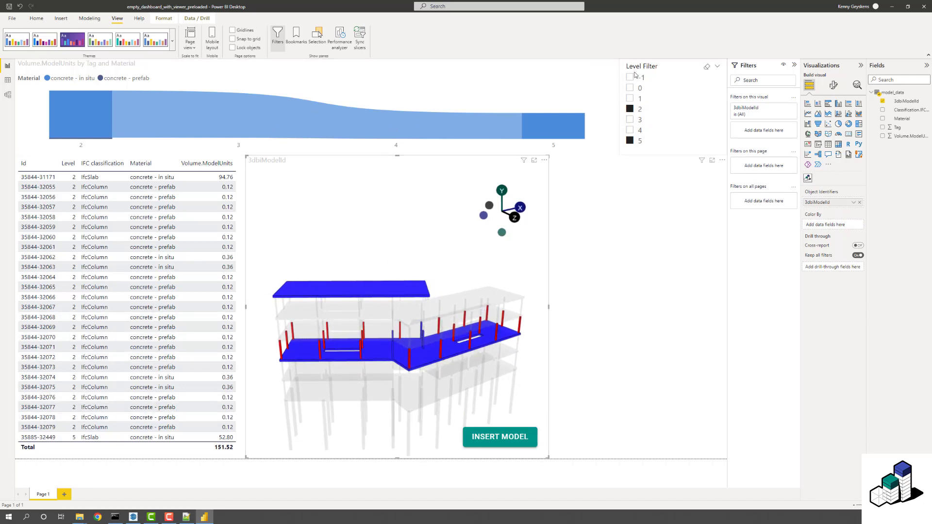
{"action": "left_click", "coordinate": [633, 142]}
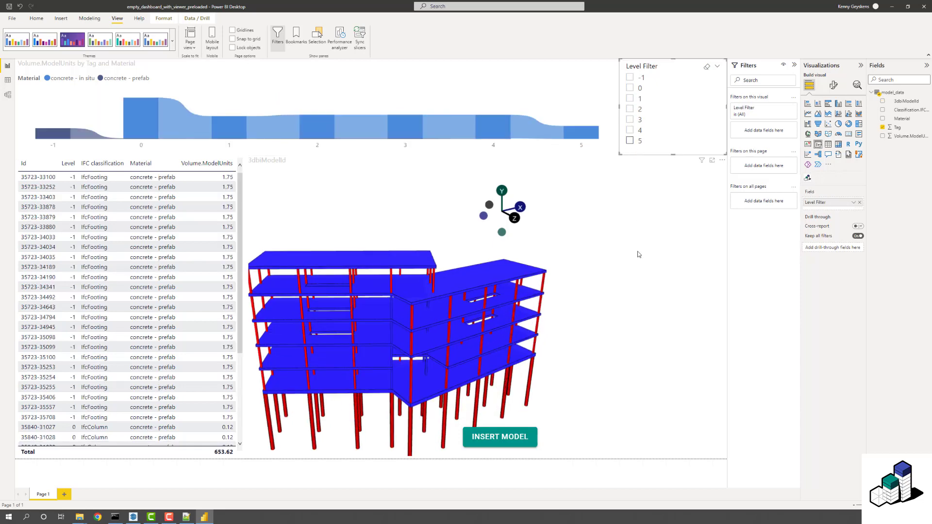
{"action": "scroll", "coordinate": [415, 268], "scroll_direction": "up", "scroll_amount": 3}
{"action": "scroll", "coordinate": [416, 268], "scroll_direction": "down", "scroll_amount": 4}
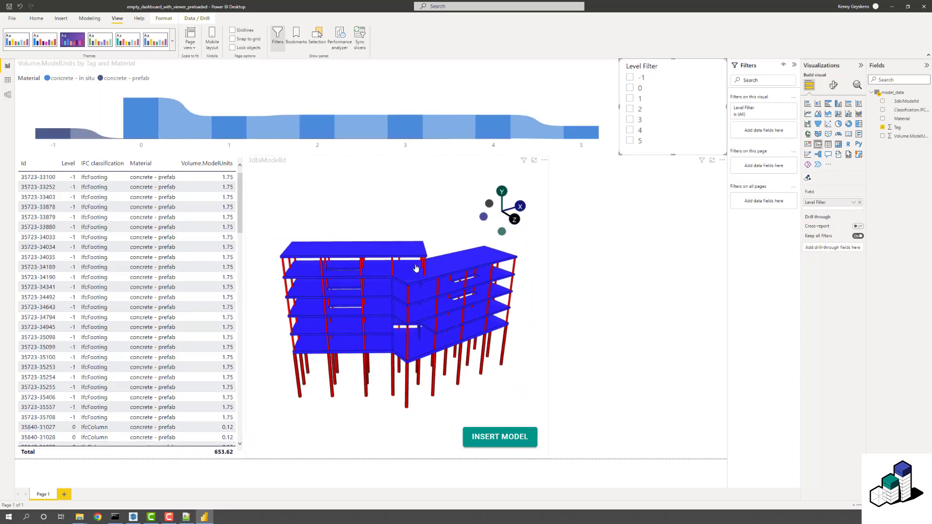
- Add a Material slicer named Material Filter below the Level Filter and shorten it to fit its options
{"action": "left_click", "coordinate": [641, 231]}
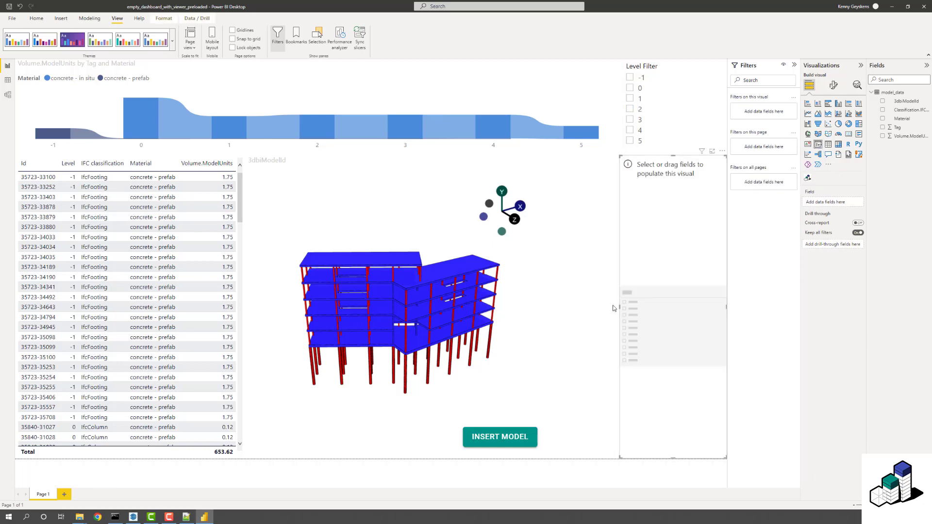
{"action": "mouse_move", "coordinate": [620, 306]}
{"action": "left_mouse_down"}
{"action": "mouse_move", "coordinate": [640, 304]}
{"action": "mouse_move", "coordinate": [620, 306]}
{"action": "left_mouse_up"}
{"action": "left_click_drag", "start_coordinate": [900, 119], "coordinate": [833, 202]}
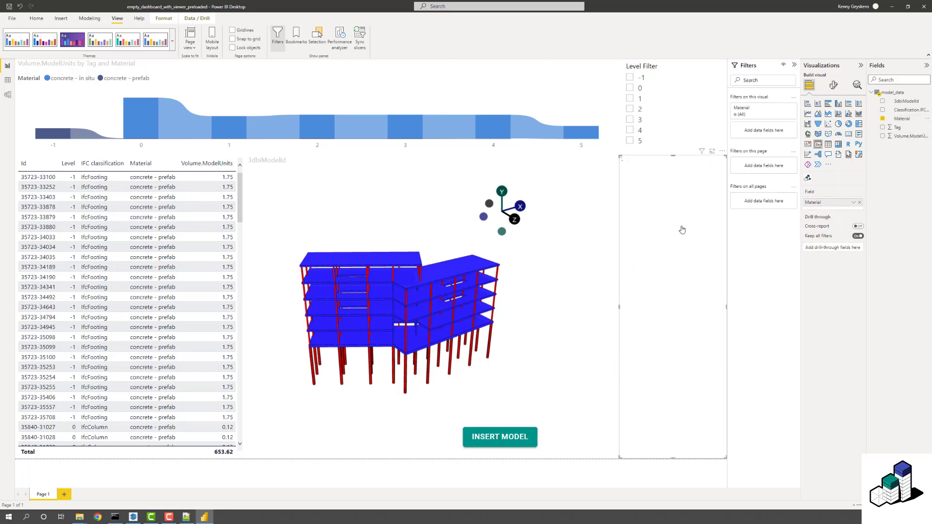
{"action": "right_click", "coordinate": [823, 206]}
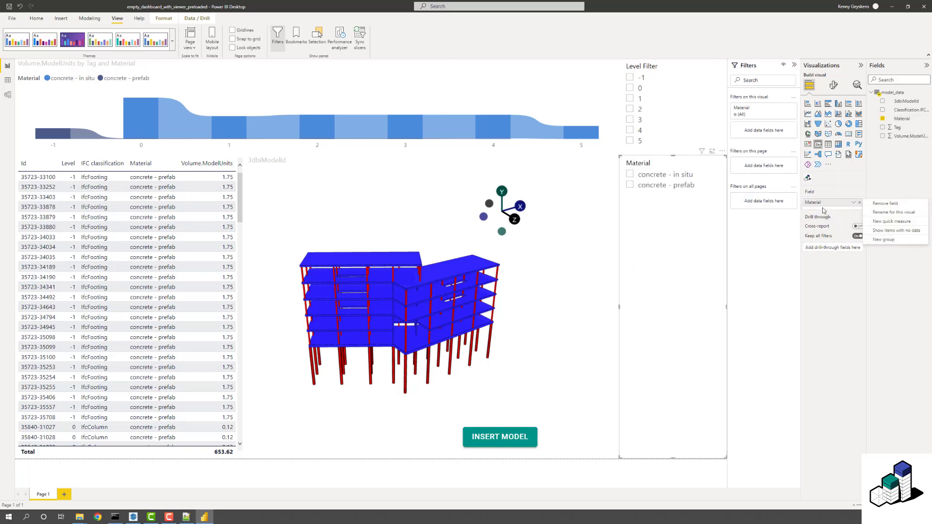
{"action": "left_click", "coordinate": [894, 212]}
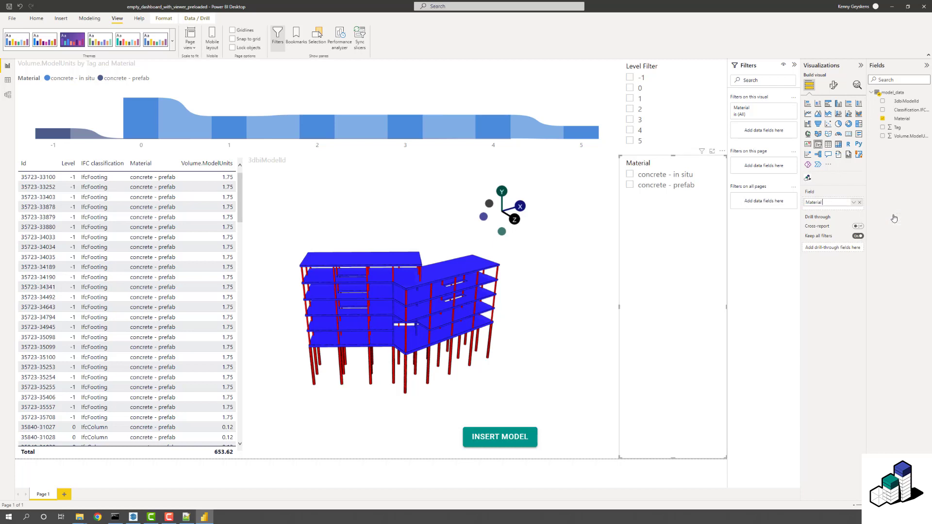
{"action": "key", "text": "Return"}
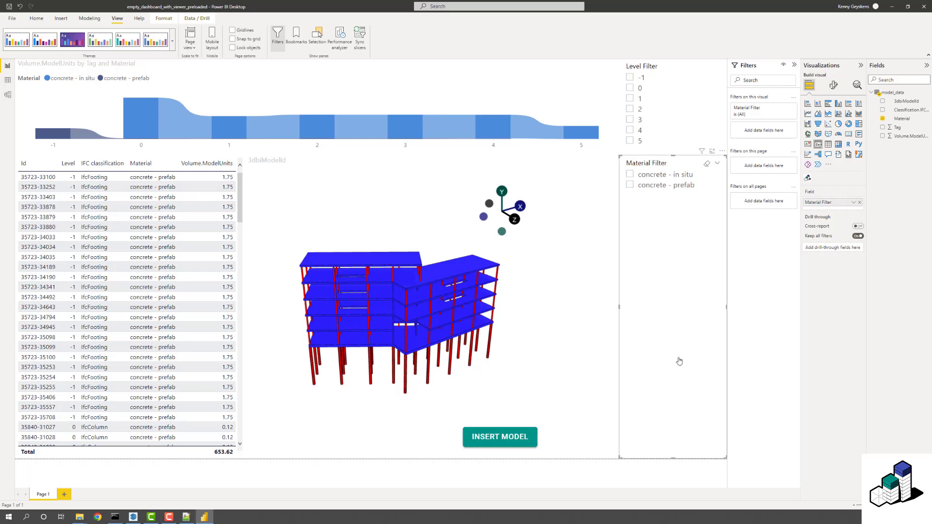
{"action": "left_click_drag", "start_coordinate": [673, 459], "coordinate": [666, 204]}
- Add a slicer for the Classification.IFC 2x3 field below the Material Filter and rename it IFC Filter
{"action": "left_click", "coordinate": [666, 238]}
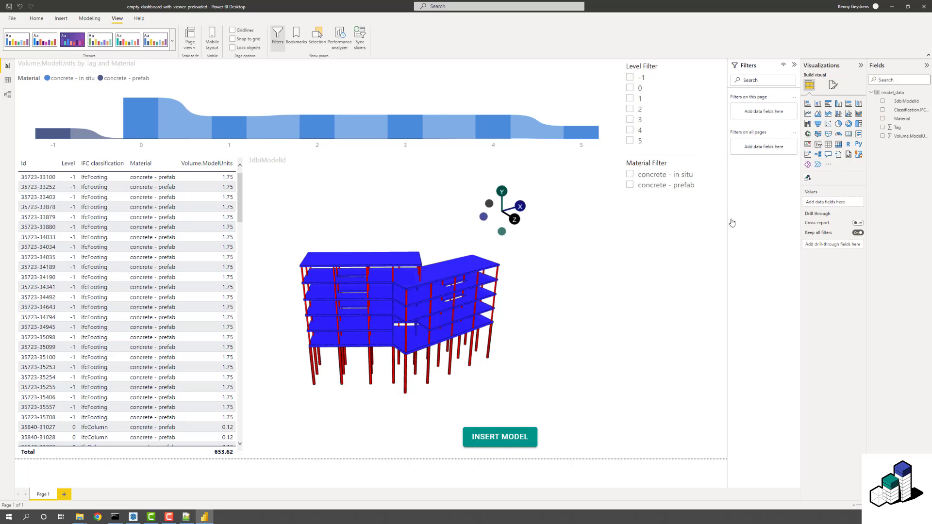
{"action": "left_click", "coordinate": [818, 144]}
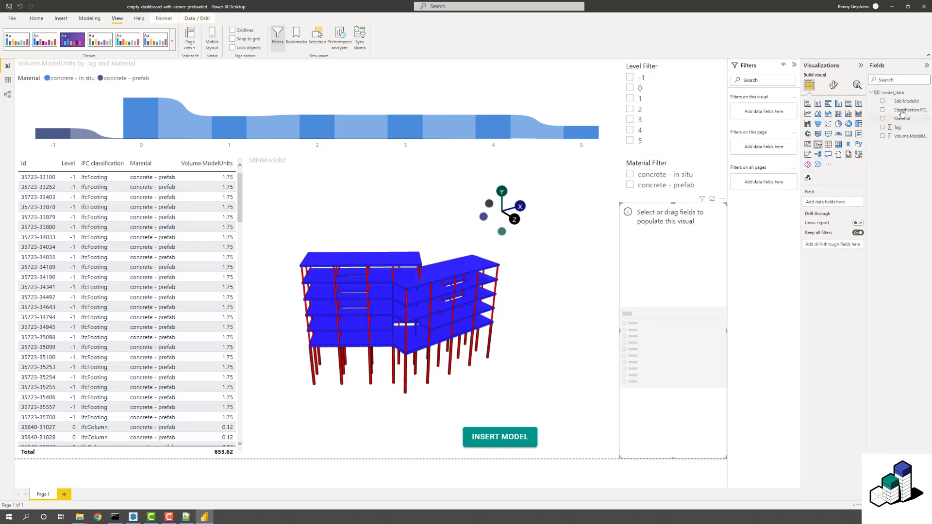
{"action": "left_click_drag", "start_coordinate": [892, 157], "coordinate": [829, 203]}
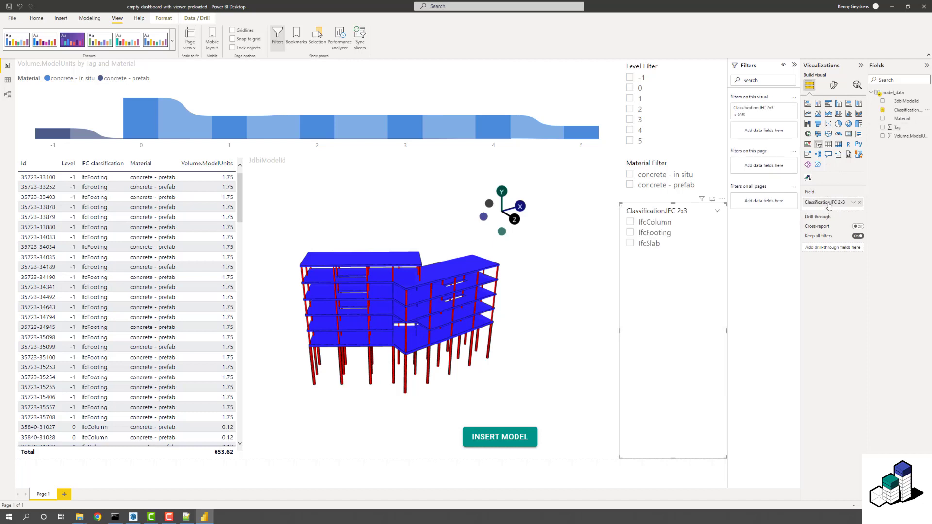
{"action": "right_click", "coordinate": [829, 204]}
{"action": "left_click", "coordinate": [880, 212]}
{"action": "type", "text": "IFC Filter"}
{"action": "key", "text": "Return"}
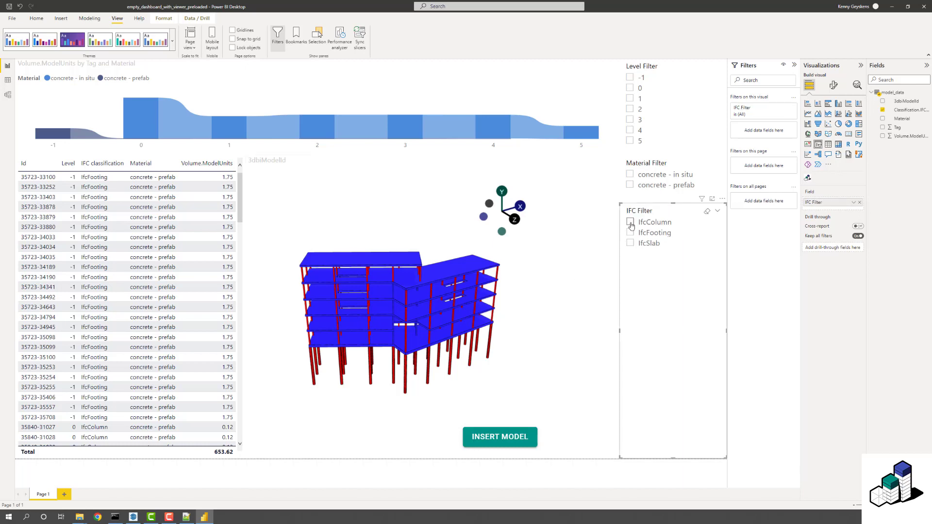
- Filter the report to IfcColumn elements of concrete - prefab on level 1 and inspect them in the model viewer
{"action": "left_click", "coordinate": [631, 222]}
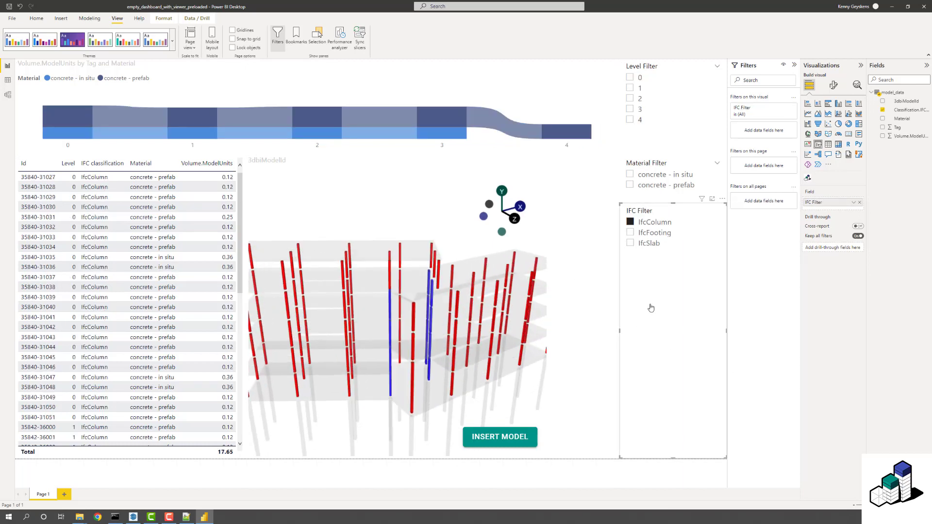
{"action": "left_click_drag", "start_coordinate": [329, 251], "coordinate": [499, 287]}
{"action": "scroll", "coordinate": [389, 254], "scroll_direction": "down", "scroll_amount": 5}
{"action": "left_click", "coordinate": [630, 184]}
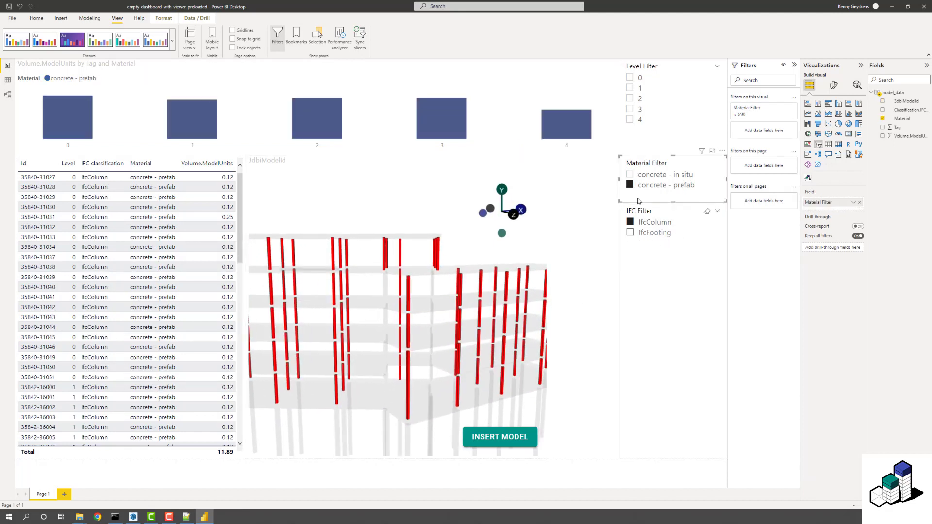
{"action": "left_click", "coordinate": [630, 88]}
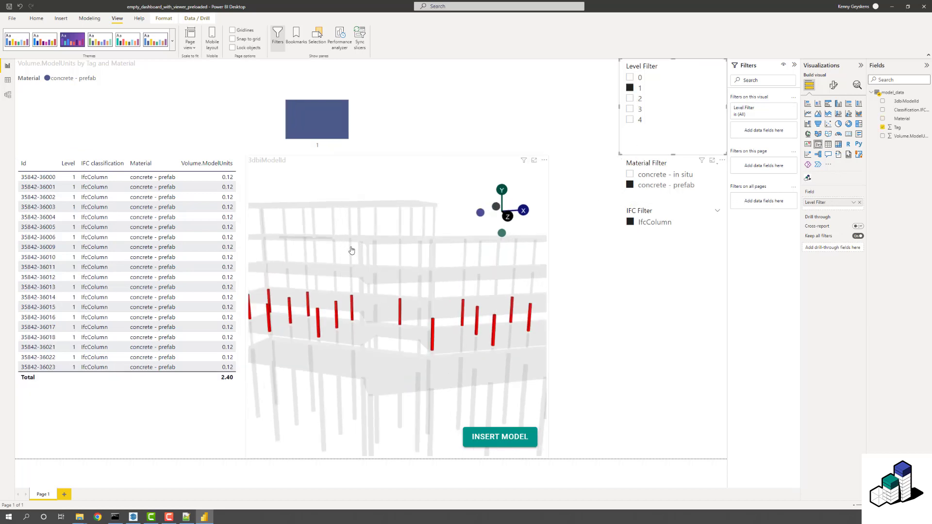
{"action": "left_click", "coordinate": [351, 251]}
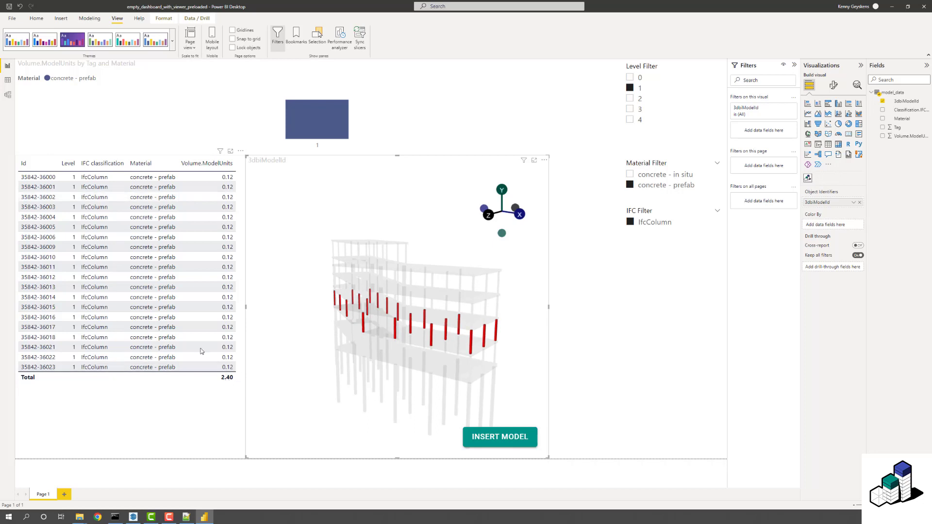
- Rename the Volume.ModelUnits column of the element table to Volume (m3)
{"action": "left_click", "coordinate": [183, 382]}
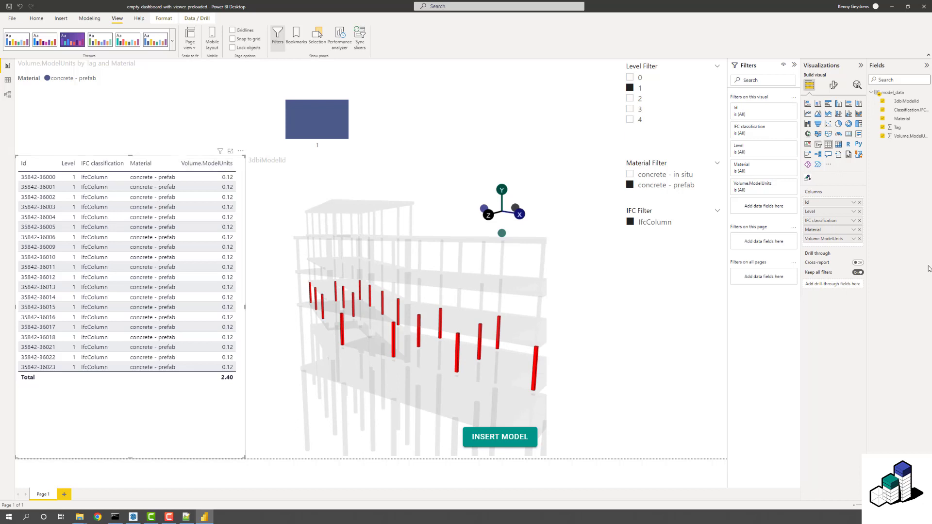
{"action": "right_click", "coordinate": [815, 244]}
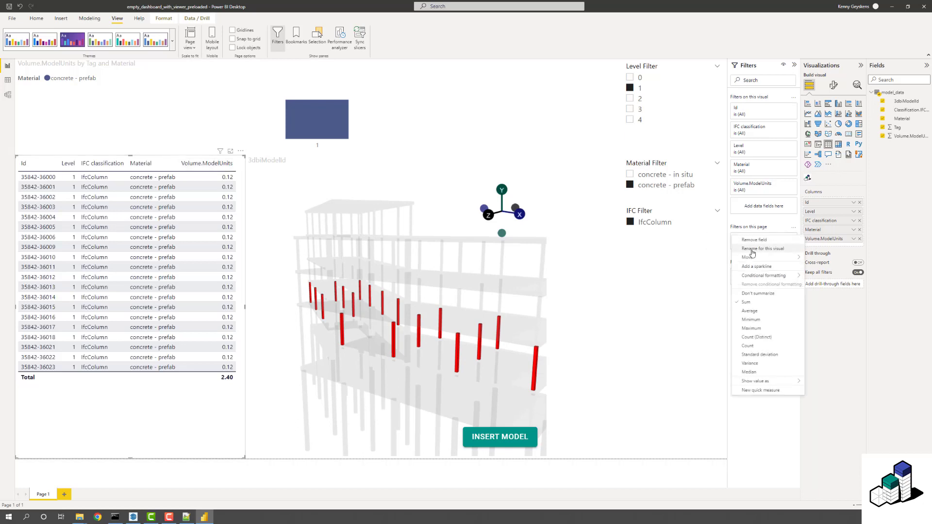
{"action": "left_click", "coordinate": [754, 255]}
{"action": "type", "text": "Volume (m3"}
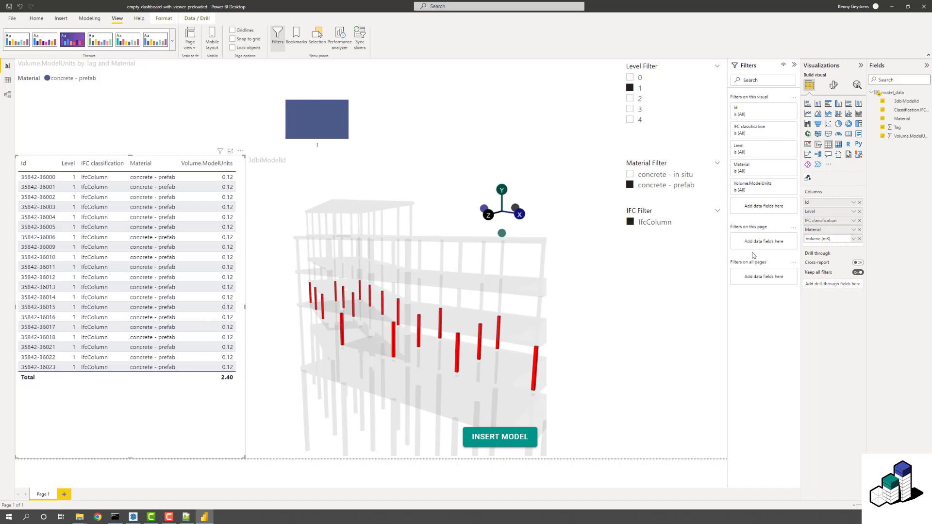
{"action": "key", "text": "Return"}
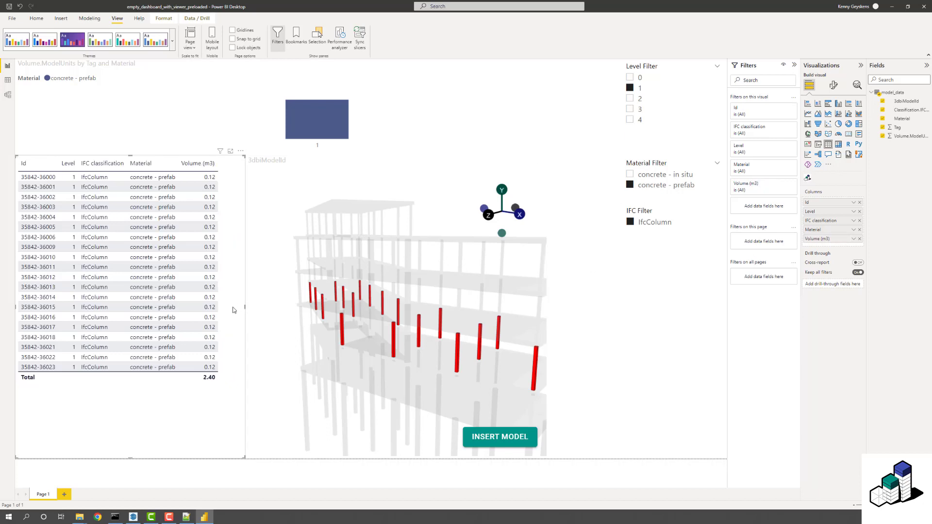
- Narrow the element table to its columns and widen the model viewer to fill the gap between table and slicers
{"action": "left_click_drag", "start_coordinate": [233, 310], "coordinate": [226, 310]}
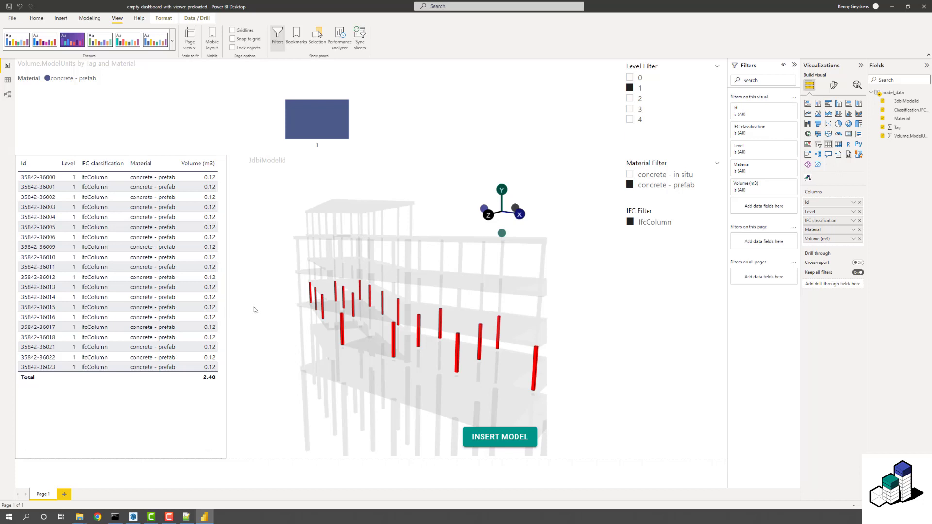
{"action": "left_click", "coordinate": [286, 305]}
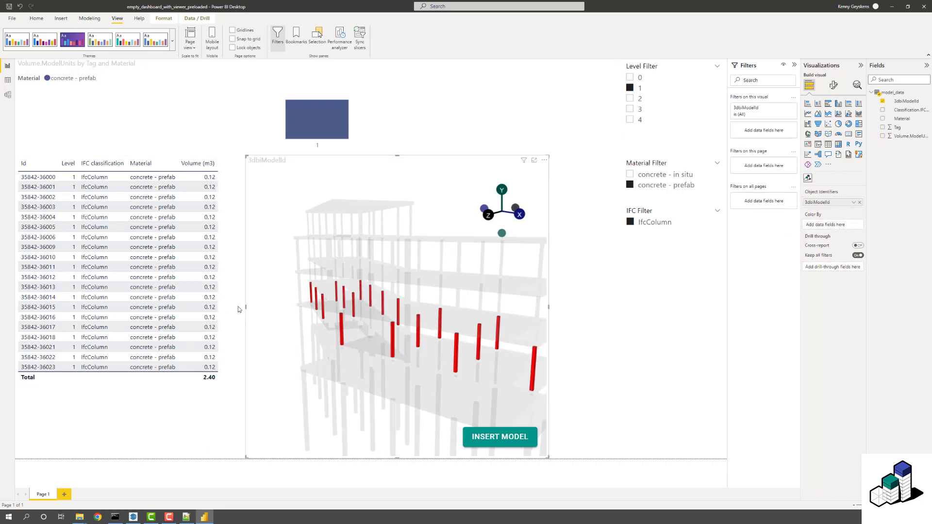
{"action": "left_click_drag", "start_coordinate": [245, 309], "coordinate": [227, 310]}
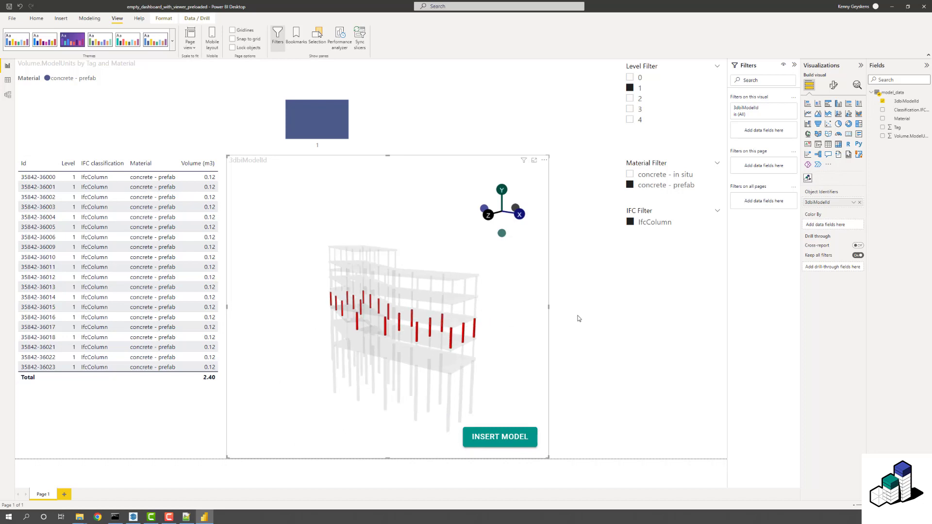
{"action": "left_click_drag", "start_coordinate": [549, 306], "coordinate": [621, 305]}
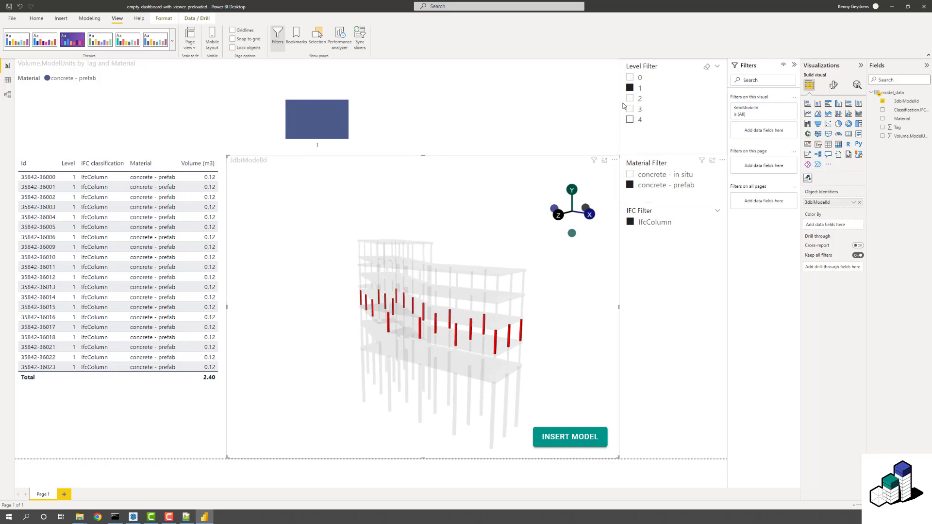
- Clear the level, material and IFC slicer selections and inspect the whole building in the model viewer
{"action": "left_click", "coordinate": [629, 88]}
{"action": "left_click", "coordinate": [631, 185]}
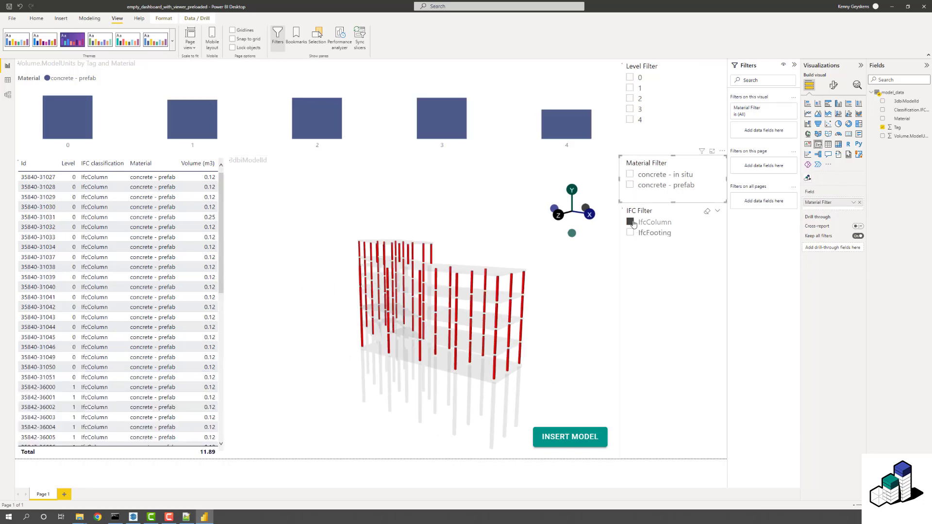
{"action": "left_click_drag", "start_coordinate": [290, 227], "coordinate": [454, 220]}
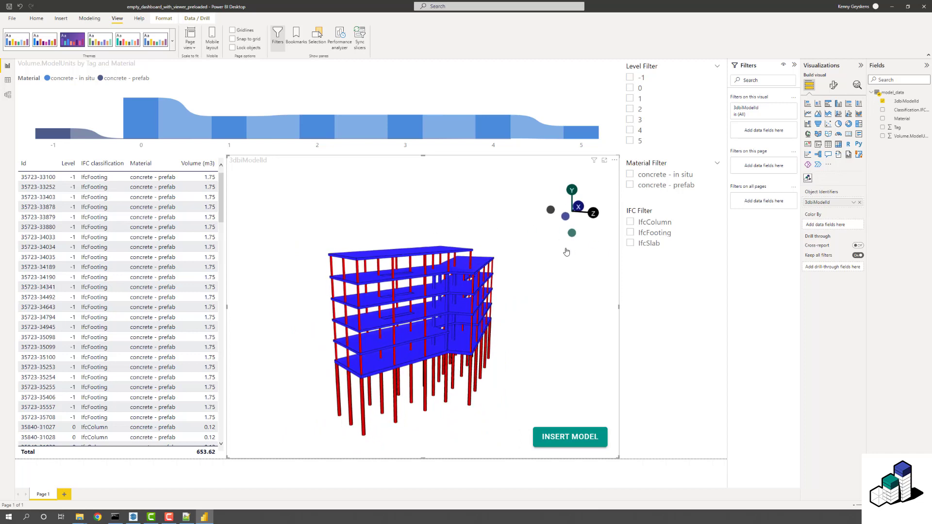
{"action": "left_click_drag", "start_coordinate": [469, 231], "coordinate": [445, 232]}
{"action": "scroll", "coordinate": [393, 336], "scroll_direction": "up", "scroll_amount": 2}
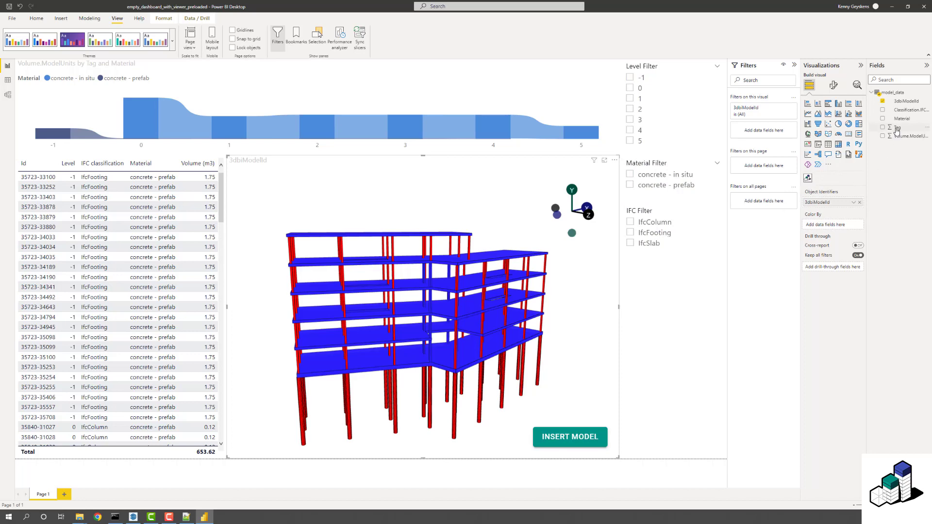
- Color the model viewer by Material after trying Tag, and check it against the chart's level 0 concrete - in situ bar
{"action": "left_click_drag", "start_coordinate": [897, 130], "coordinate": [832, 224]}
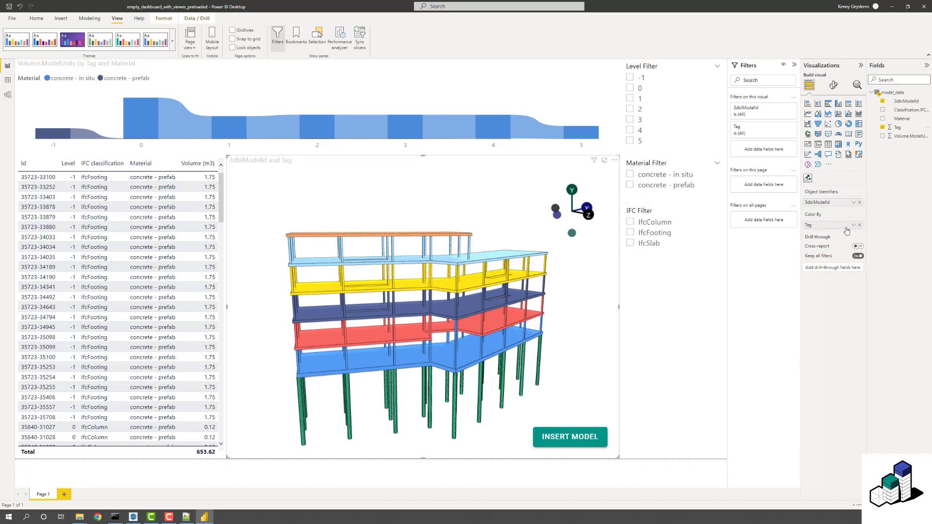
{"action": "left_click", "coordinate": [860, 224]}
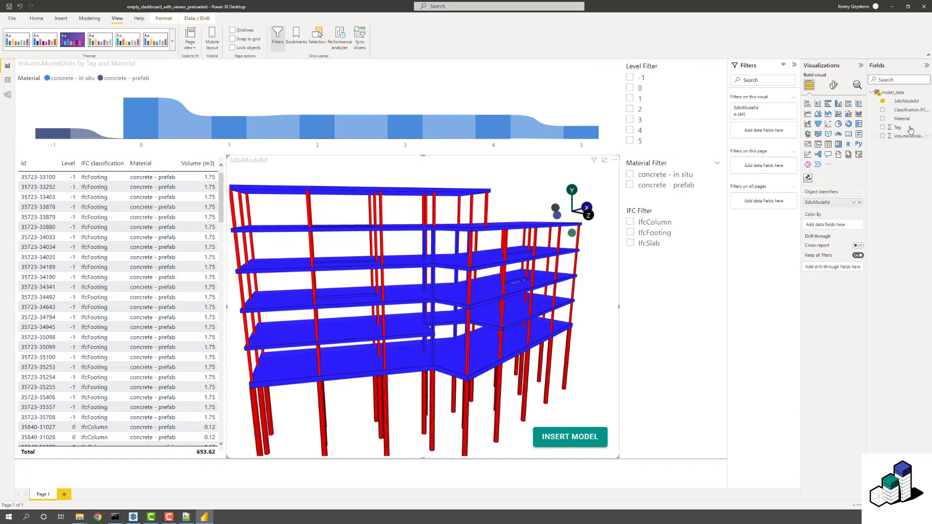
{"action": "left_click_drag", "start_coordinate": [909, 121], "coordinate": [833, 225]}
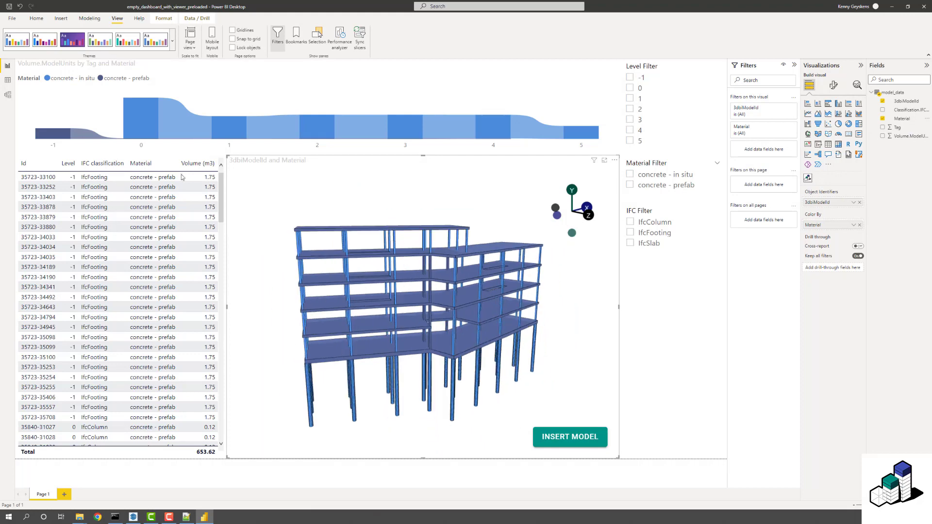
{"action": "left_click", "coordinate": [145, 131]}
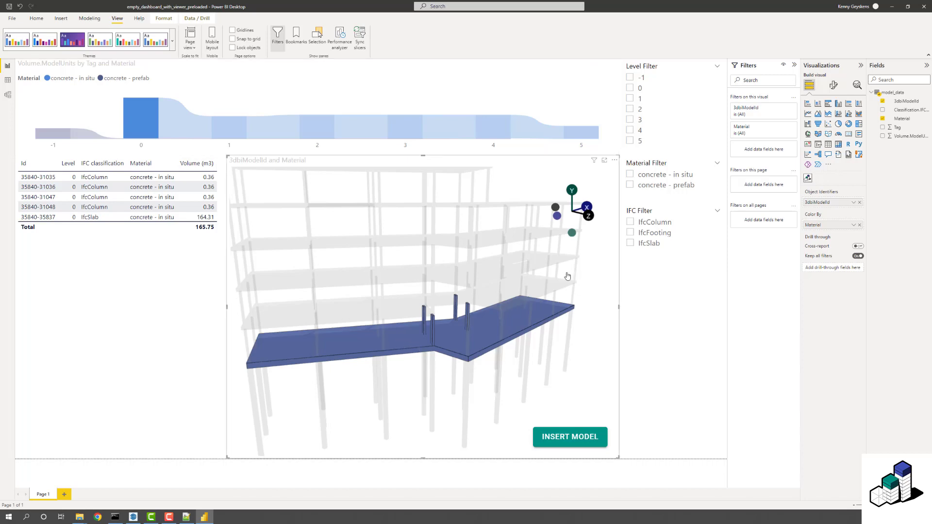
{"action": "left_click", "coordinate": [128, 110]}
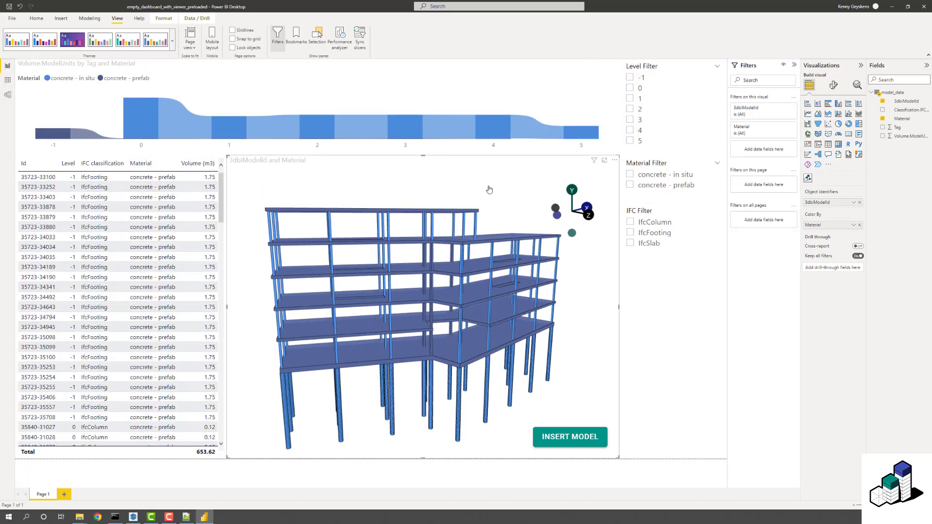
- Set the model viewer's data colors to dark blue for concrete - prefab and light blue for concrete - in situ
{"action": "left_click", "coordinate": [833, 85]}
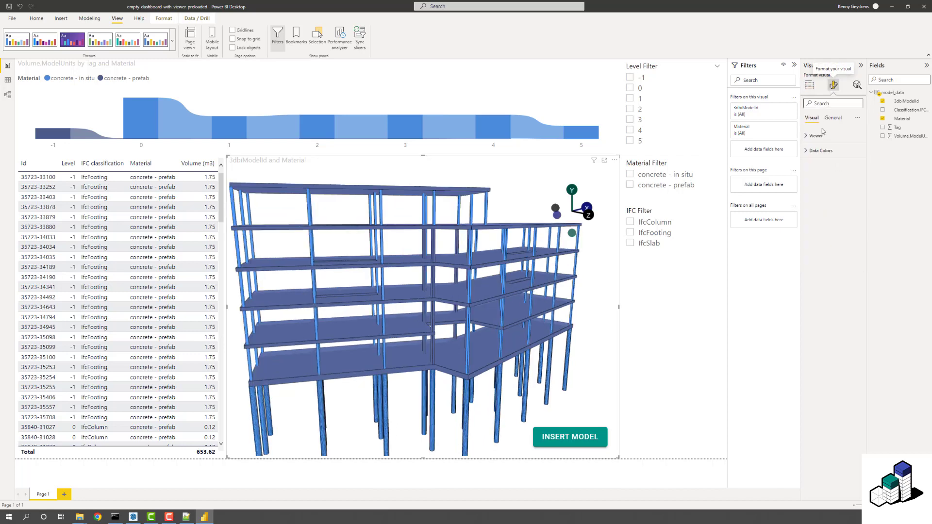
{"action": "left_click", "coordinate": [807, 151]}
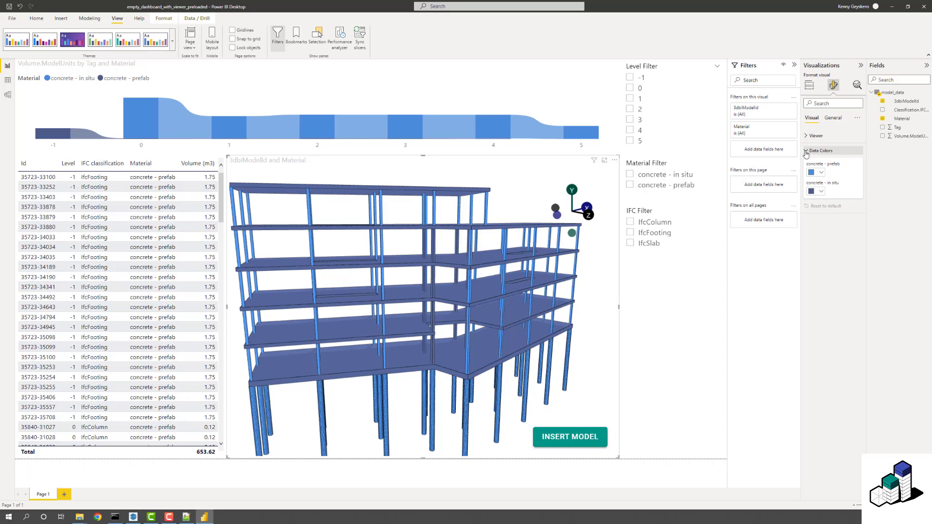
{"action": "left_click", "coordinate": [821, 173]}
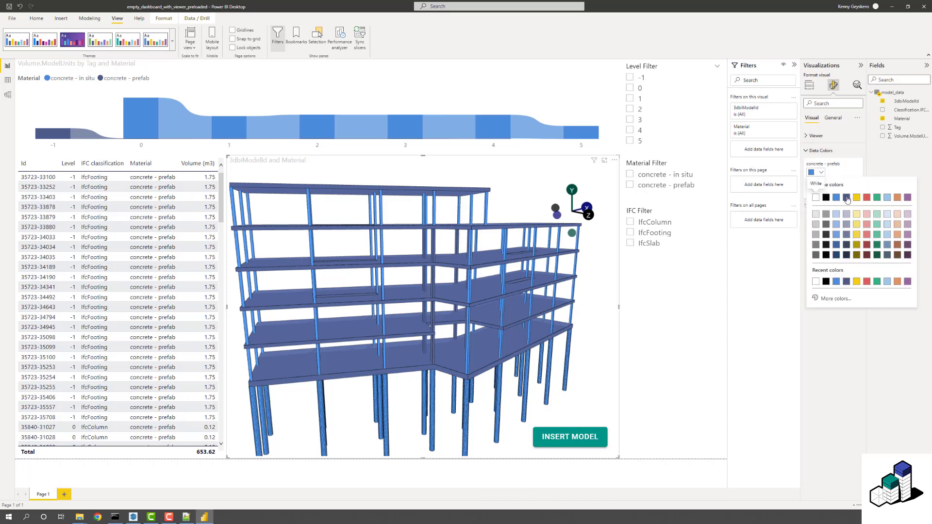
{"action": "left_click", "coordinate": [847, 199]}
{"action": "left_click", "coordinate": [820, 192]}
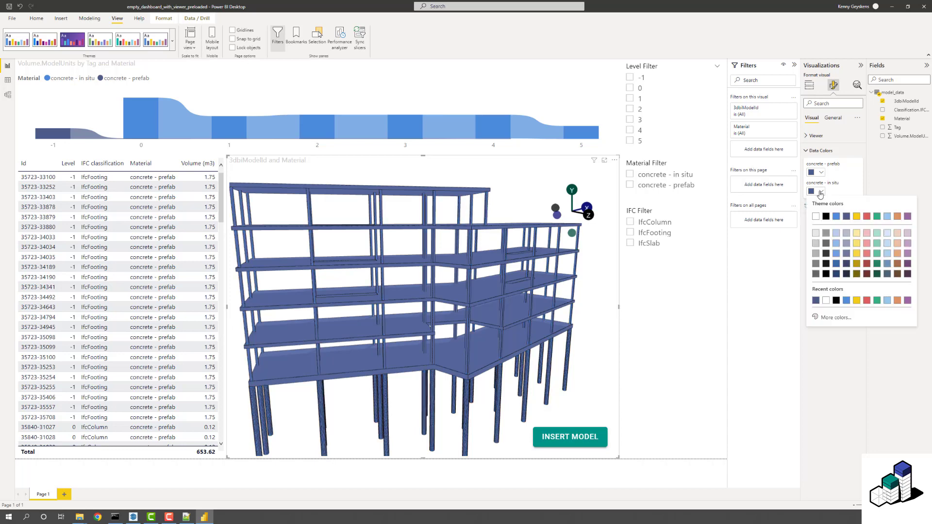
{"action": "left_click", "coordinate": [839, 218]}
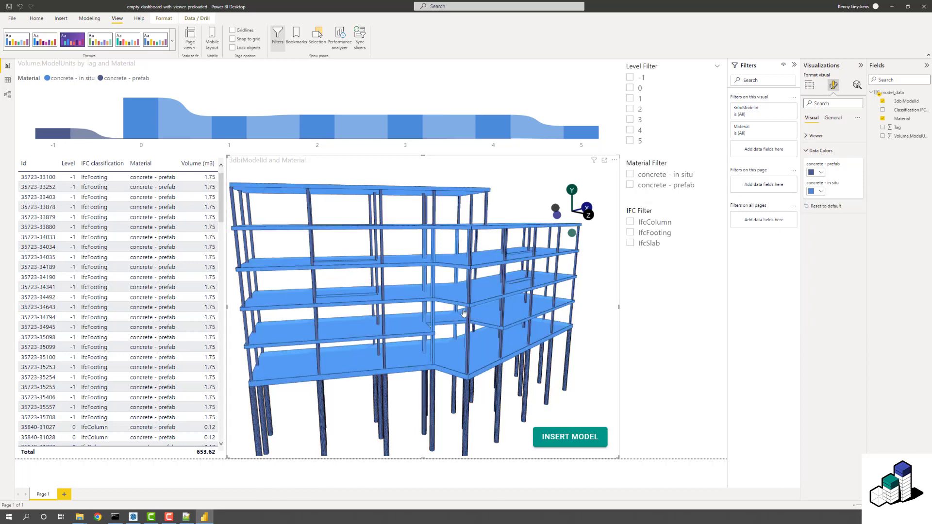
- Inspect the level 1 concrete - in situ elements in the model through the chart, and clear that chart selection
{"action": "scroll", "coordinate": [411, 305], "scroll_direction": "down", "scroll_amount": 3}
{"action": "scroll", "coordinate": [410, 305], "scroll_direction": "down", "scroll_amount": 2}
{"action": "left_click_drag", "start_coordinate": [339, 217], "coordinate": [366, 219]}
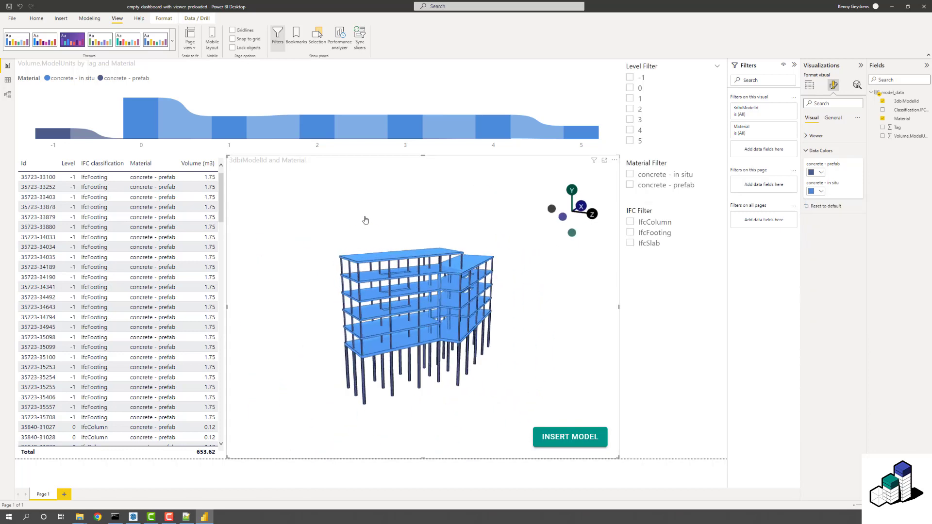
{"action": "left_click", "coordinate": [233, 132]}
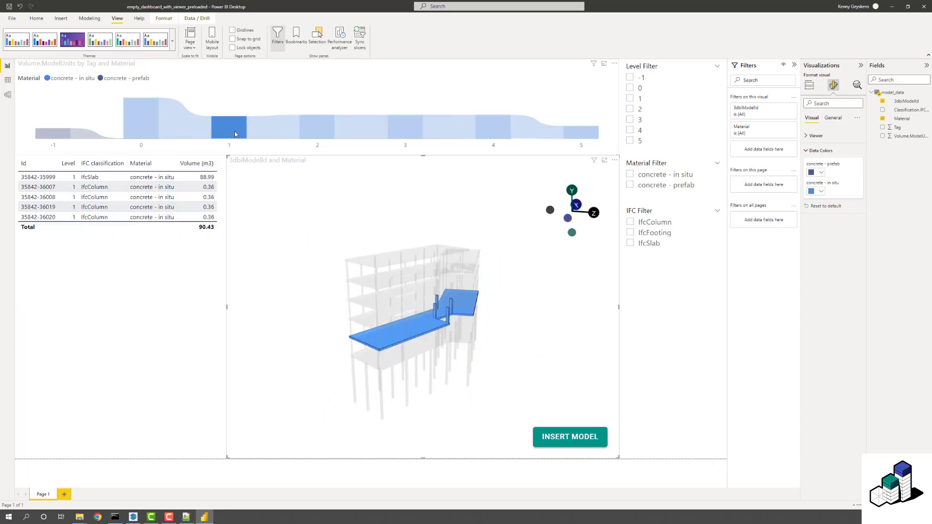
{"action": "left_click_drag", "start_coordinate": [346, 230], "coordinate": [347, 227]}
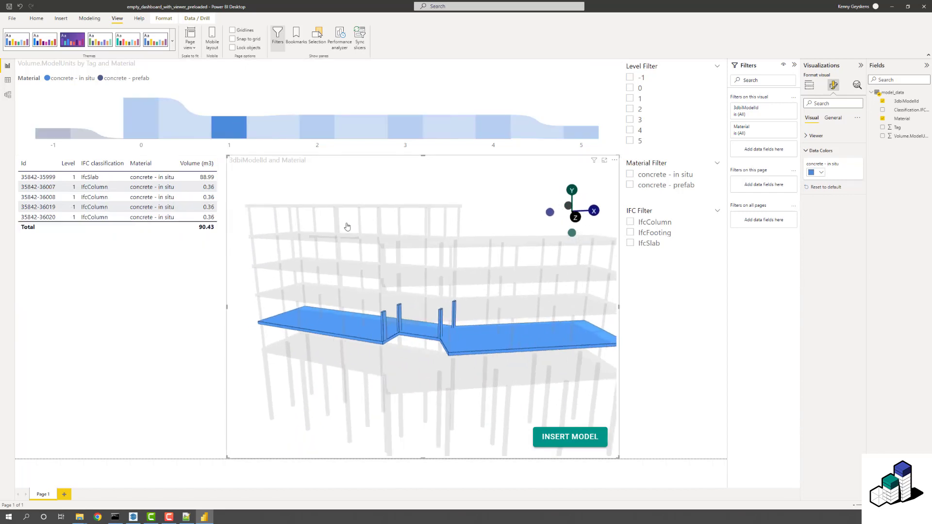
{"action": "left_click", "coordinate": [234, 132]}
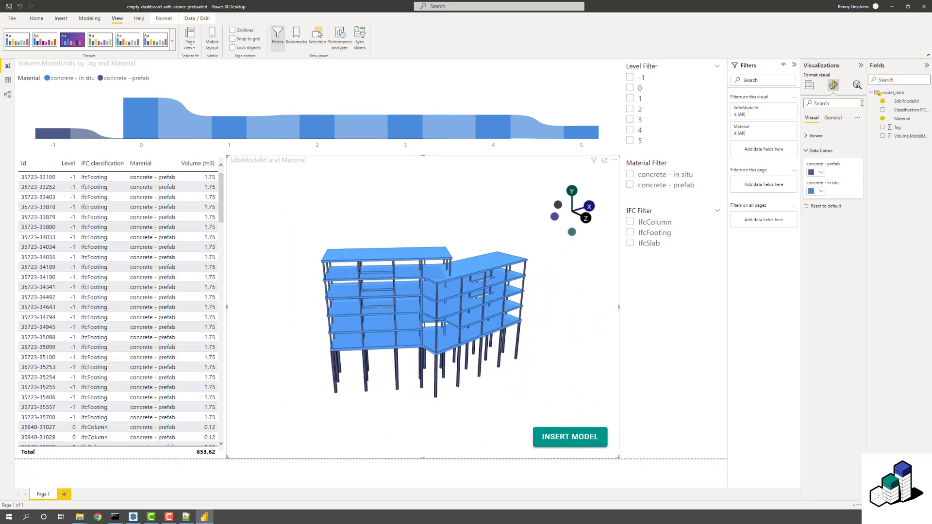
- Open the model viewer's display settings and compare the model with Shadows turned off and back on
{"action": "left_click", "coordinate": [805, 151]}
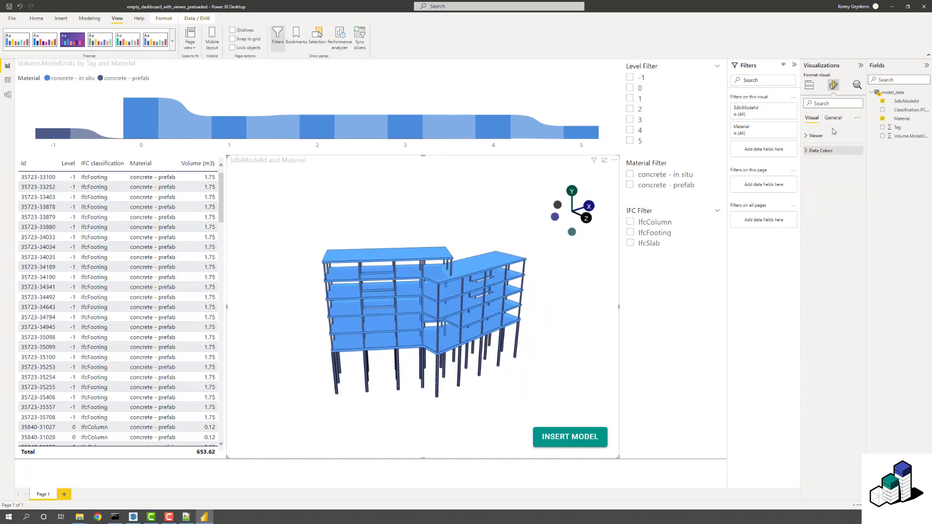
{"action": "left_click", "coordinate": [807, 136]}
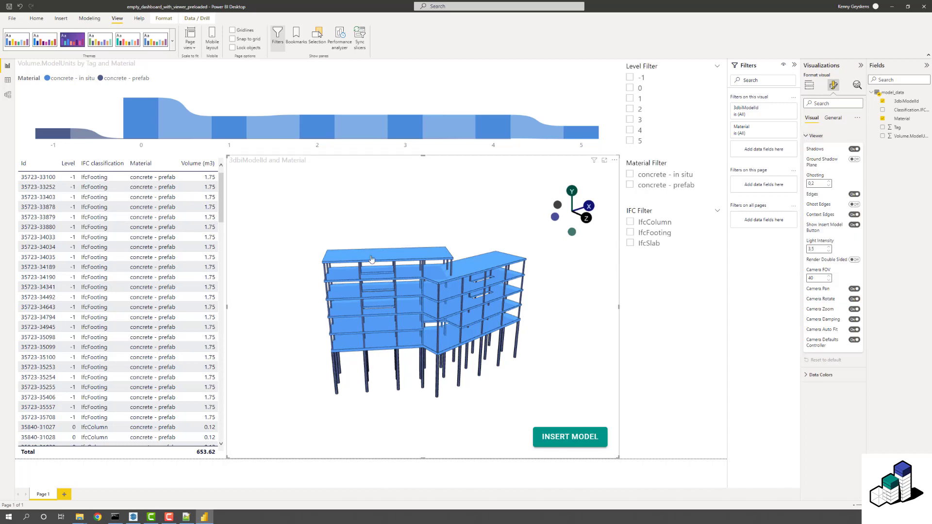
{"action": "left_click_drag", "start_coordinate": [318, 211], "coordinate": [306, 208]}
{"action": "scroll", "coordinate": [413, 359], "scroll_direction": "up", "scroll_amount": 6}
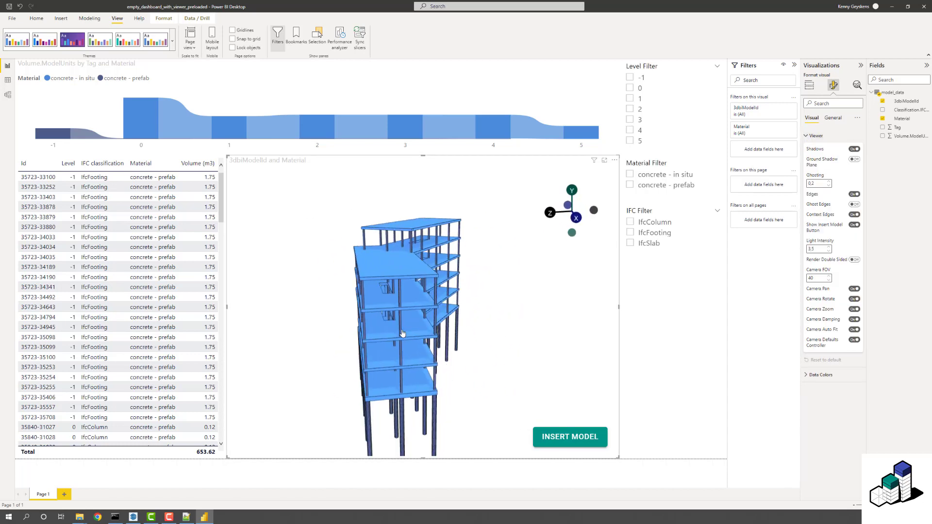
{"action": "left_click_drag", "start_coordinate": [412, 359], "coordinate": [387, 354]}
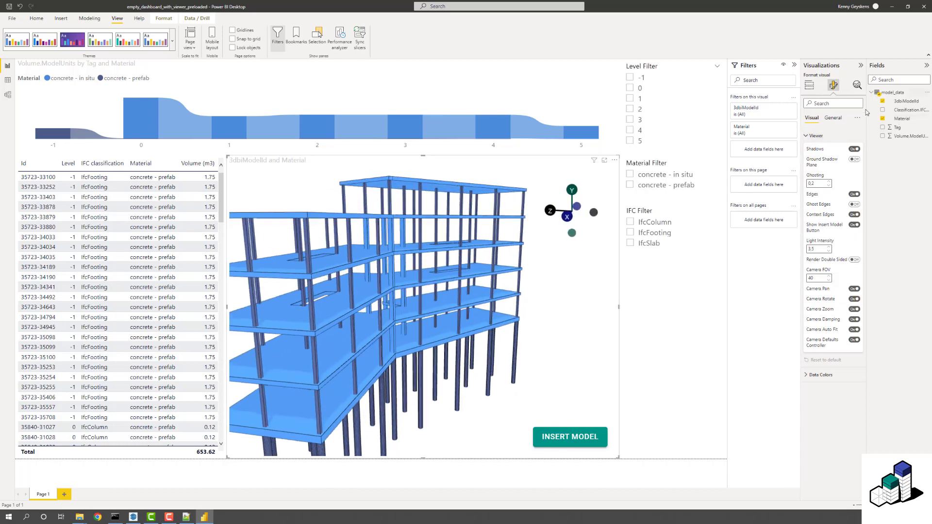
{"action": "left_click", "coordinate": [855, 149]}
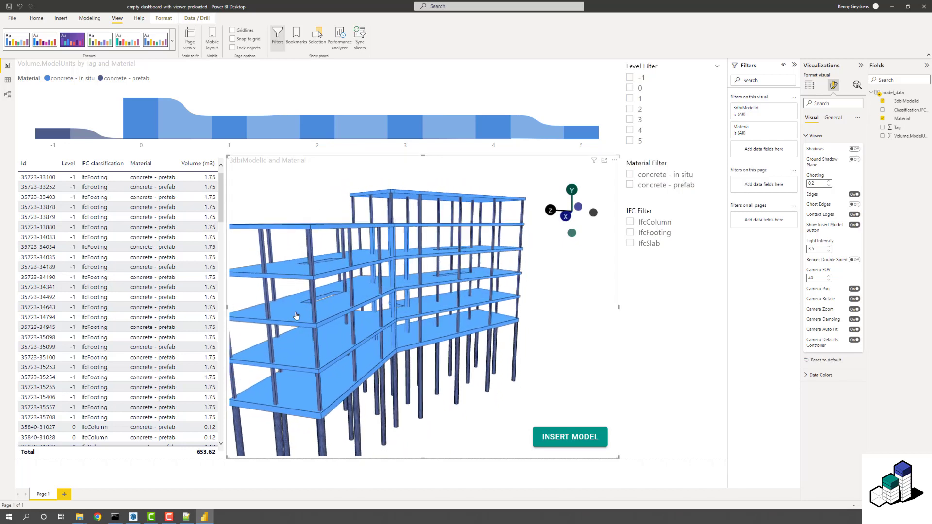
{"action": "left_click_drag", "start_coordinate": [464, 316], "coordinate": [549, 314]}
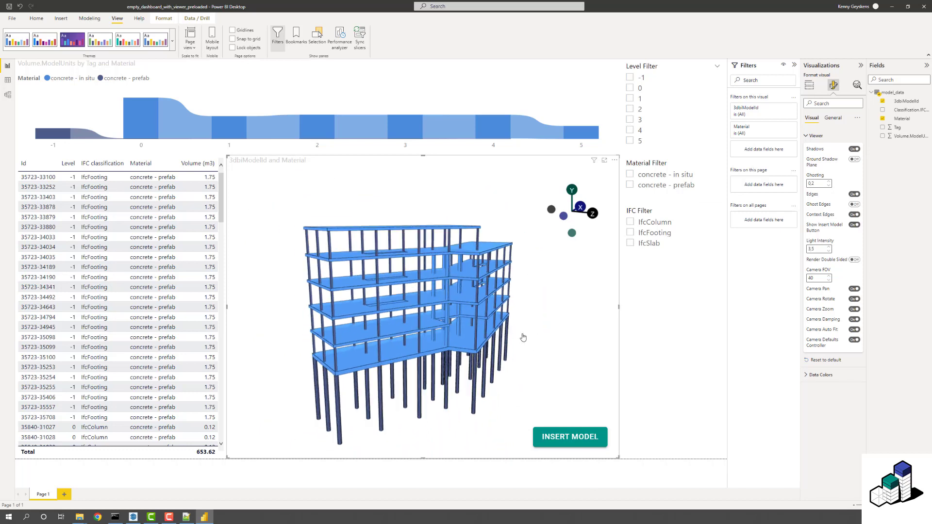
{"action": "left_click_drag", "start_coordinate": [523, 337], "coordinate": [430, 335]}
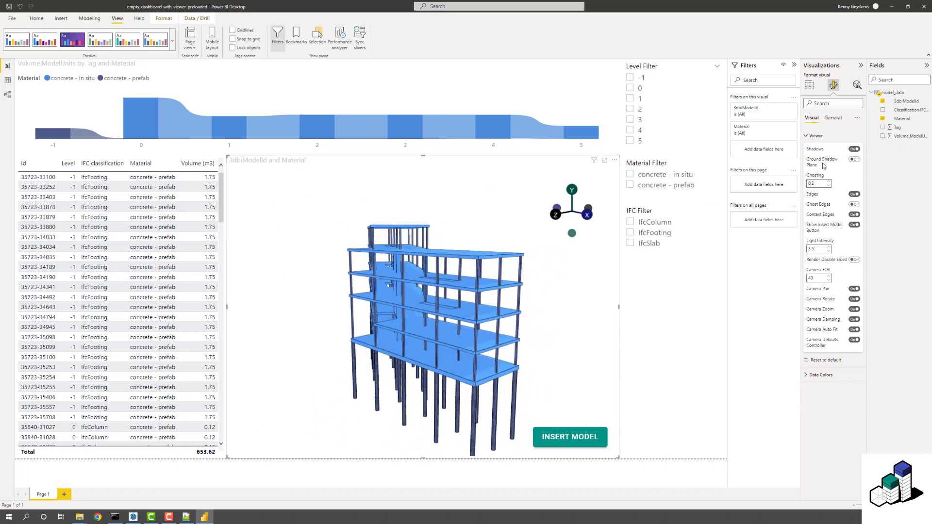
- Try the Ground Shadow Plane on the model, inspect its effect around the building, and turn it off again
{"action": "left_click", "coordinate": [855, 160]}
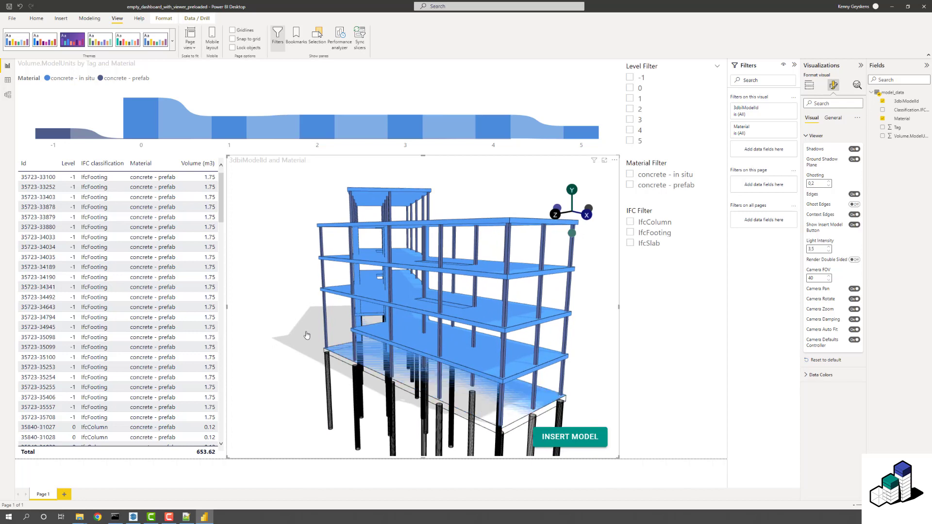
{"action": "left_click_drag", "start_coordinate": [306, 335], "coordinate": [314, 352]}
{"action": "scroll", "coordinate": [312, 350], "scroll_direction": "down", "scroll_amount": 4}
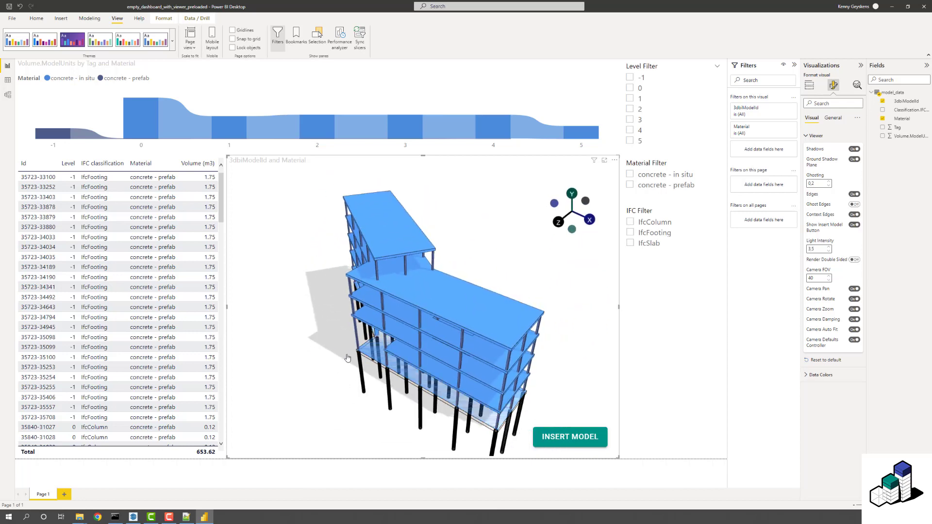
{"action": "left_click_drag", "start_coordinate": [378, 322], "coordinate": [475, 351]}
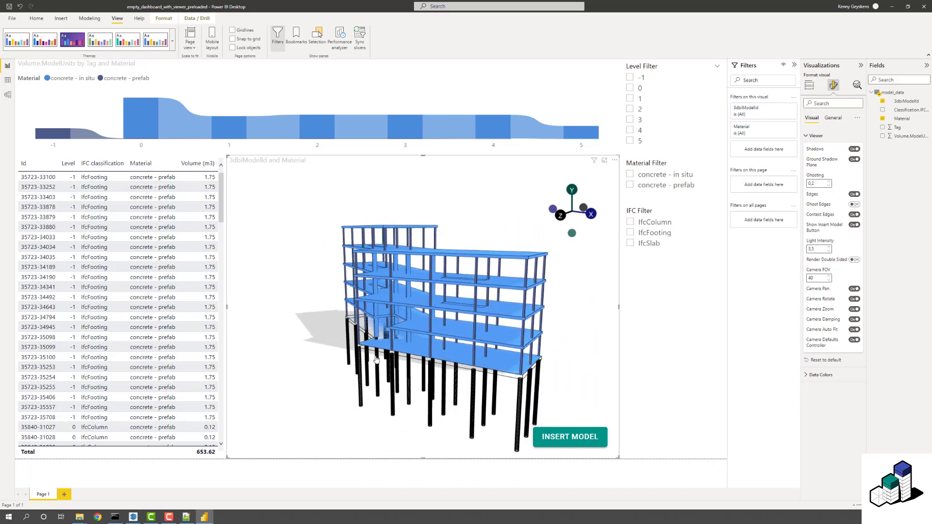
{"action": "scroll", "coordinate": [375, 362], "scroll_direction": "up", "scroll_amount": 2}
{"action": "scroll", "coordinate": [374, 373], "scroll_direction": "down", "scroll_amount": 2}
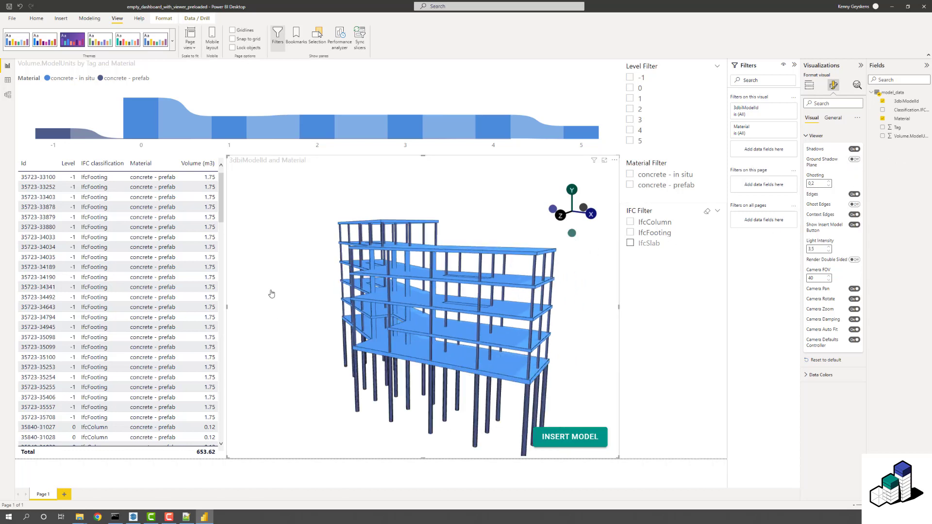
- Select the level 2 slab in the model viewer and view it from a side where the ghosted building shows
{"action": "scroll", "coordinate": [281, 293], "scroll_direction": "up", "scroll_amount": 3}
{"action": "left_click_drag", "start_coordinate": [290, 293], "coordinate": [409, 320]}
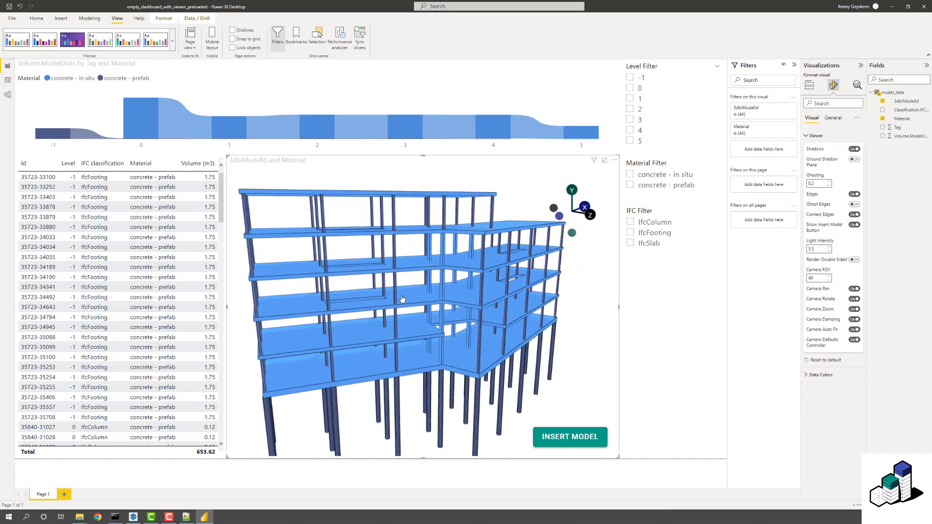
{"action": "left_click", "coordinate": [423, 340]}
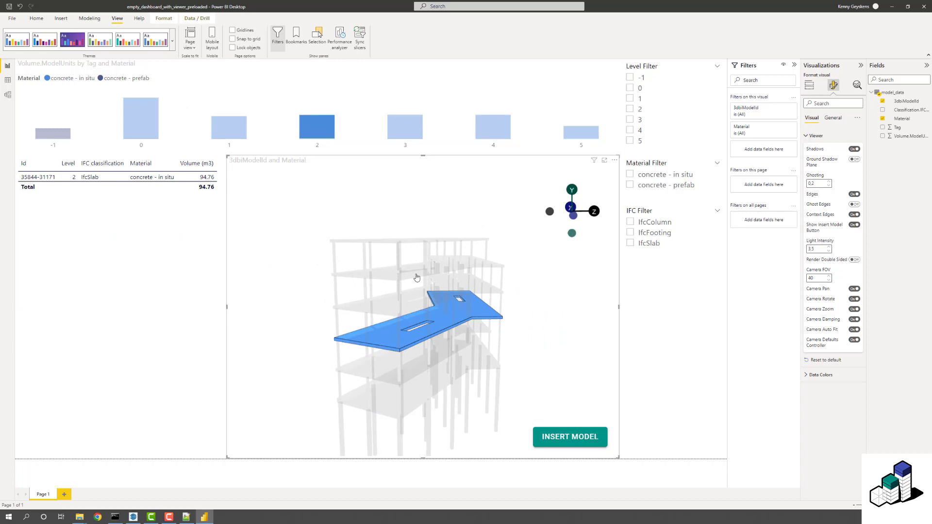
{"action": "left_click_drag", "start_coordinate": [416, 278], "coordinate": [524, 303]}
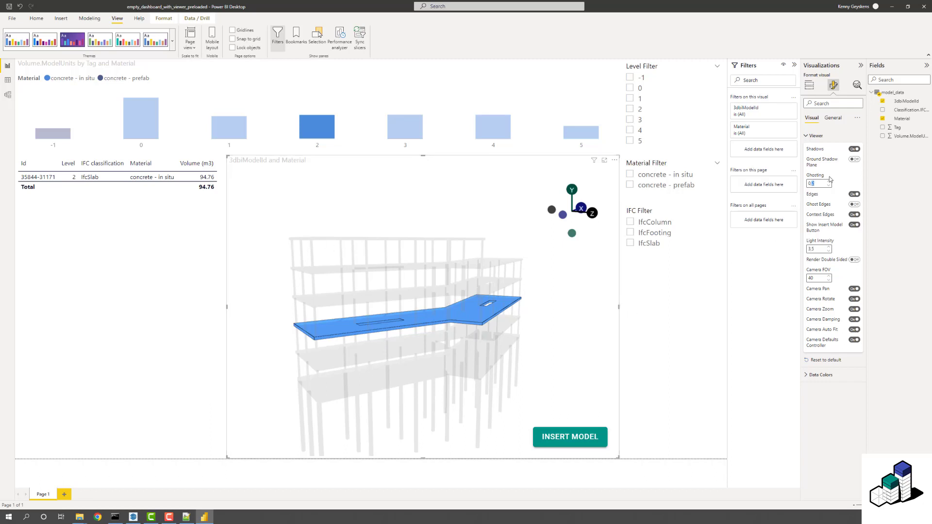
- Try the model viewer's Ghosting at 0.5, 0 and 0.2, and set it to 1
{"action": "type", "text": "5"}
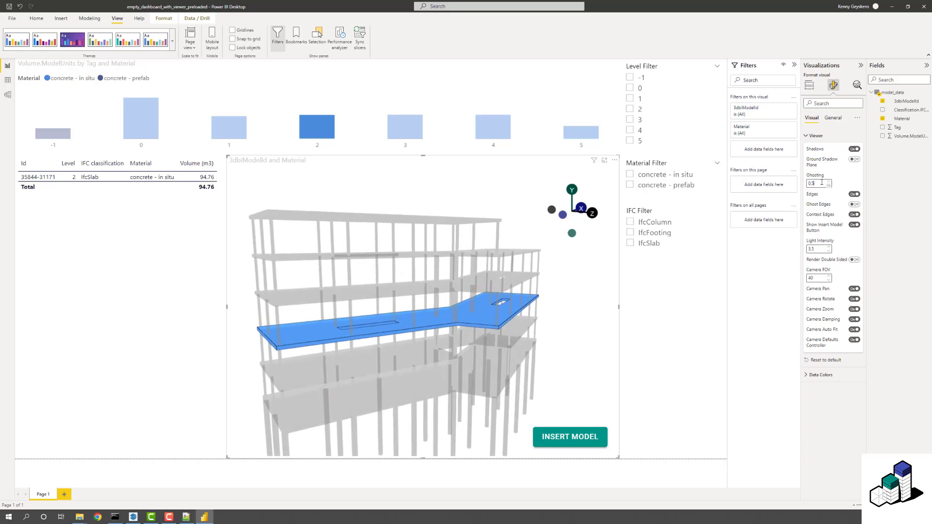
{"action": "key", "text": "BackSpace"}
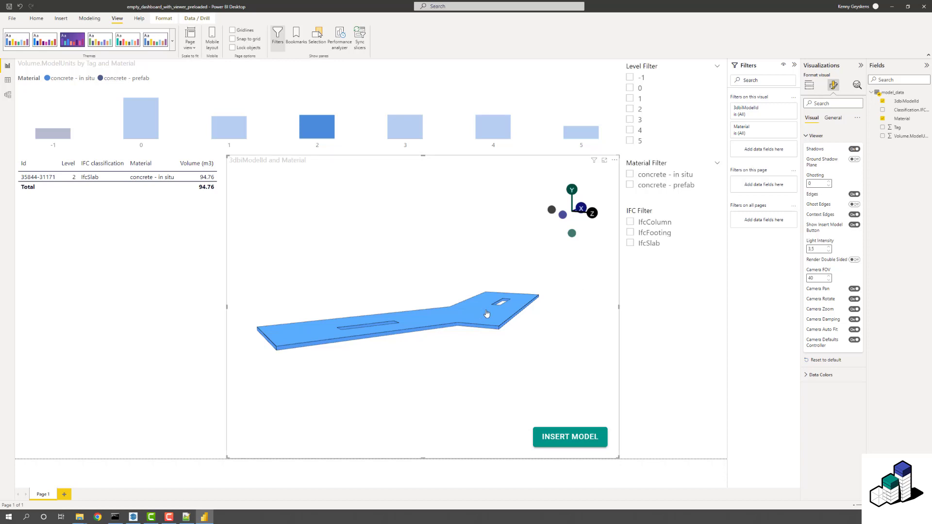
{"action": "type", "text": ".2"}
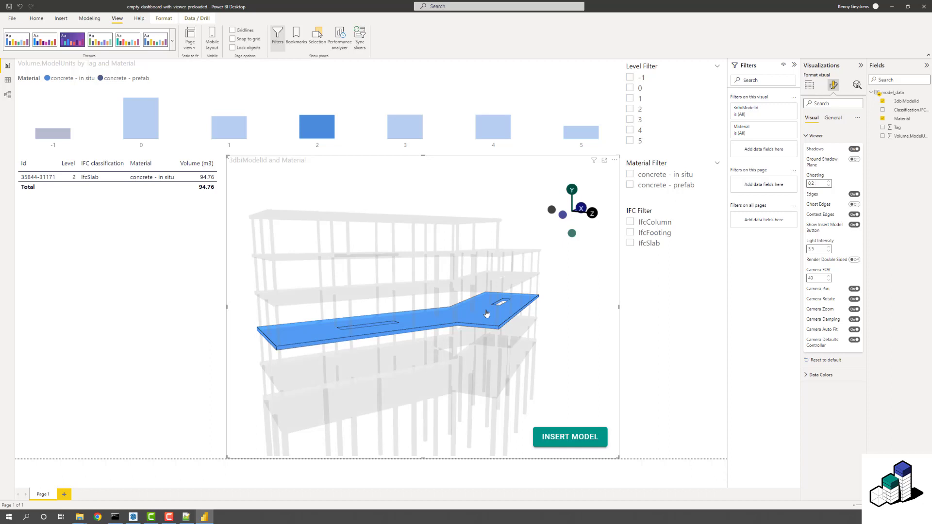
{"action": "key", "text": "BackSpace"}
{"action": "key", "text": "BackSpace"}
{"action": "key", "text": "BackSpace"}
{"action": "type", "text": "1"}
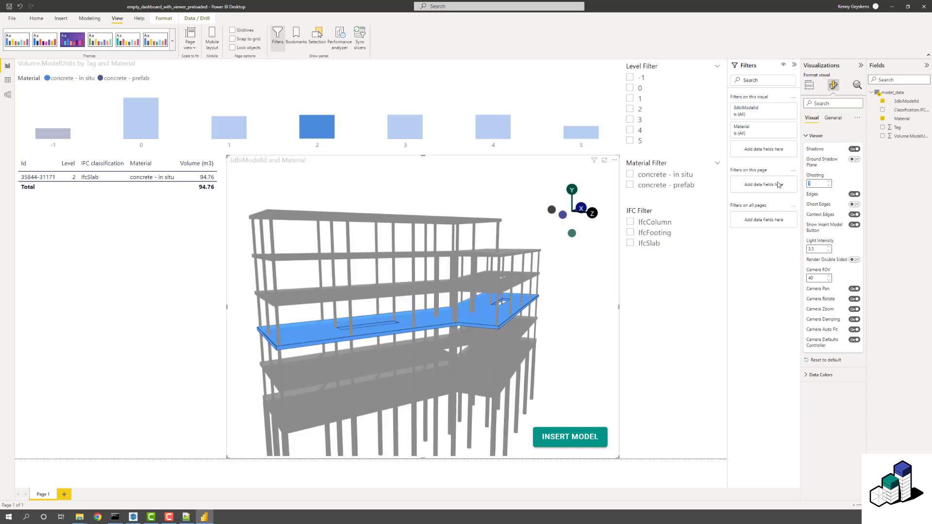
- Set the model viewer's Ghosting to 0.1, then turn Ghost Edges on to inspect the outlines and off again
{"action": "type", "text": ".1"}
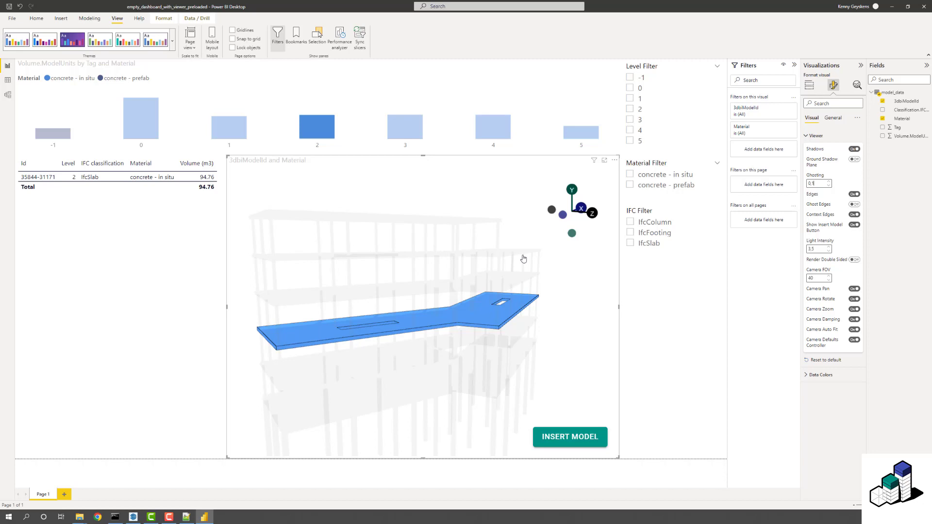
{"action": "left_click_drag", "start_coordinate": [519, 246], "coordinate": [476, 259]}
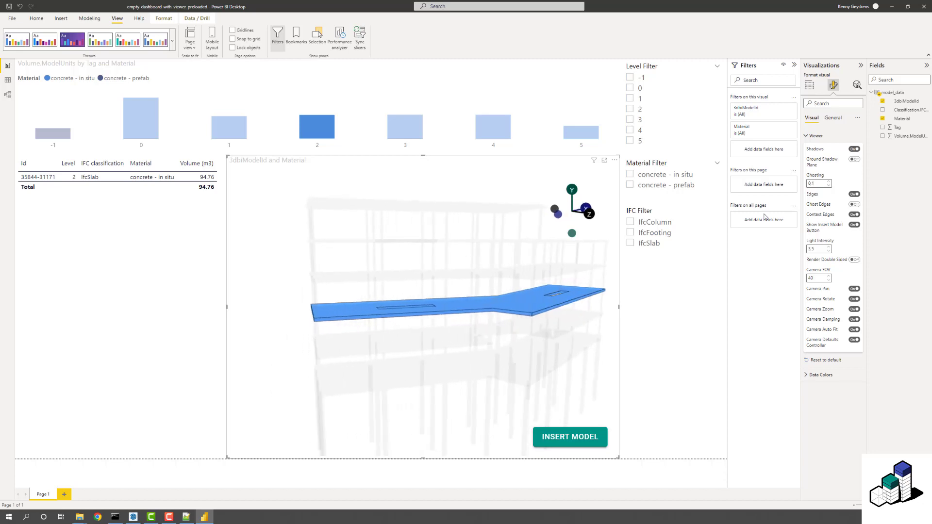
{"action": "left_click", "coordinate": [854, 195]}
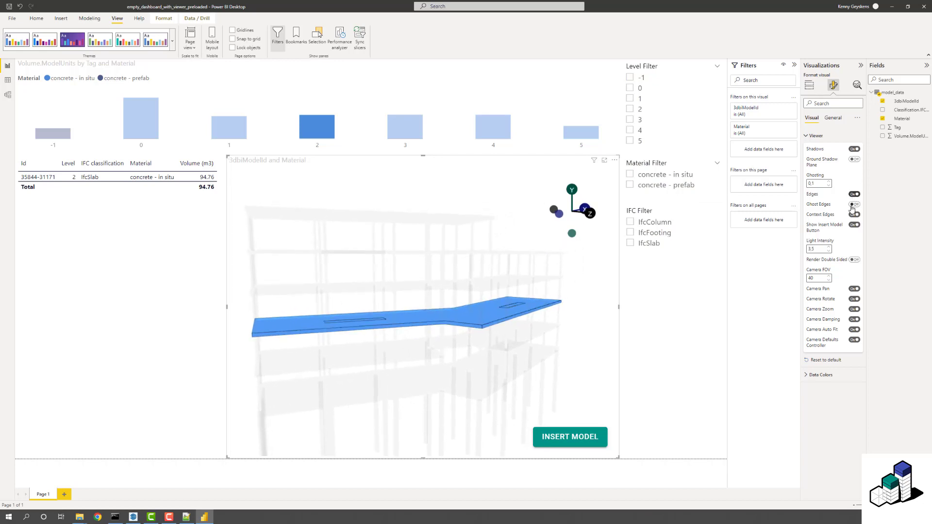
{"action": "left_click", "coordinate": [854, 205]}
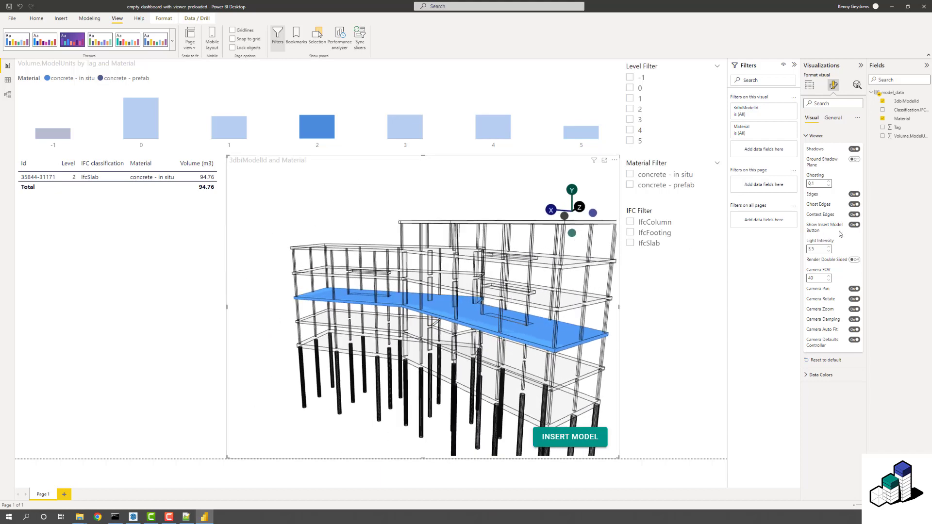
{"action": "left_click", "coordinate": [855, 204]}
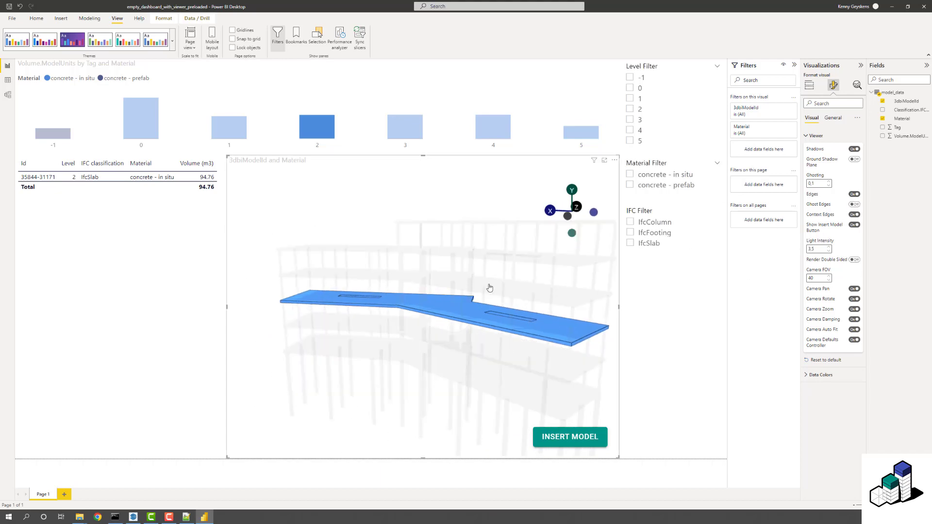
- Turn off Show Insert Model Button in the viewer's display settings
{"action": "left_click_drag", "start_coordinate": [490, 288], "coordinate": [420, 290]}
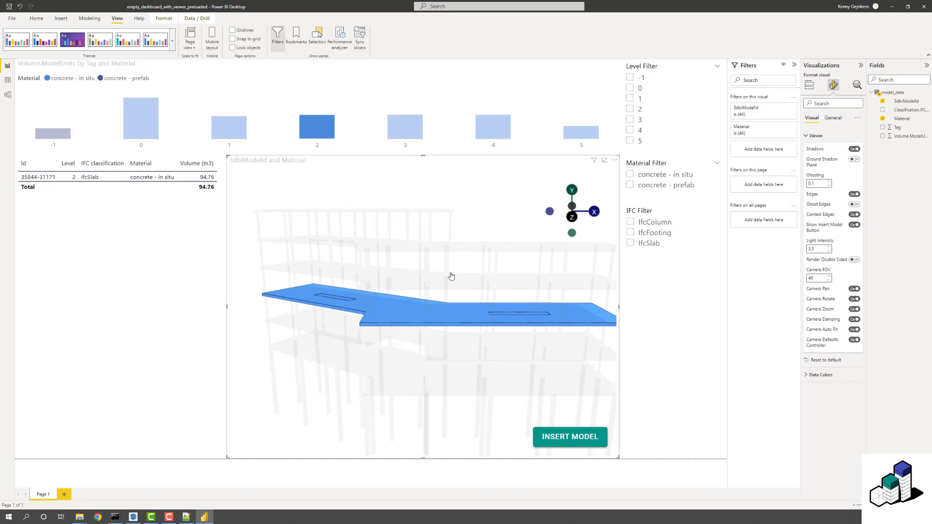
{"action": "scroll", "coordinate": [451, 275], "scroll_direction": "down", "scroll_amount": 1}
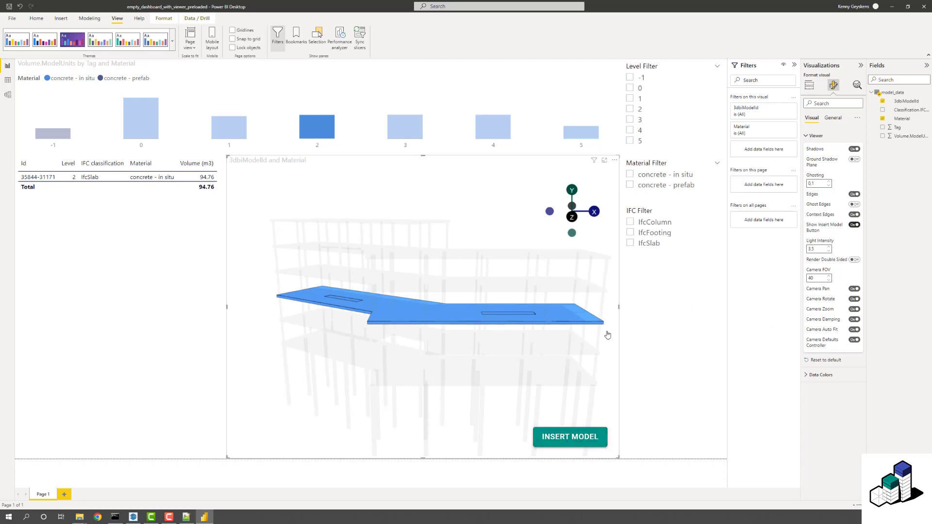
{"action": "left_click_drag", "start_coordinate": [356, 264], "coordinate": [421, 261]}
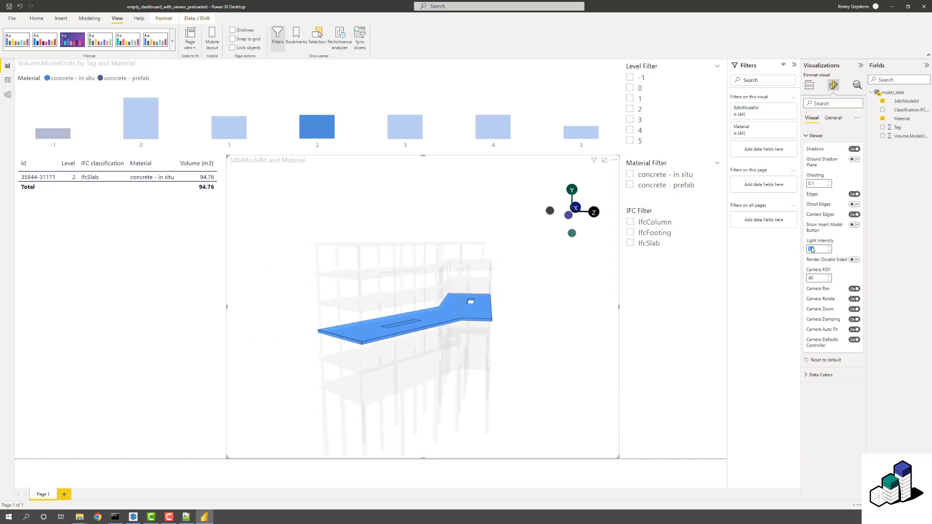
- Try the viewer's Light Intensity at values such as 0, 3.55 and 2, and set it to 3
{"action": "type", "text": "0"}
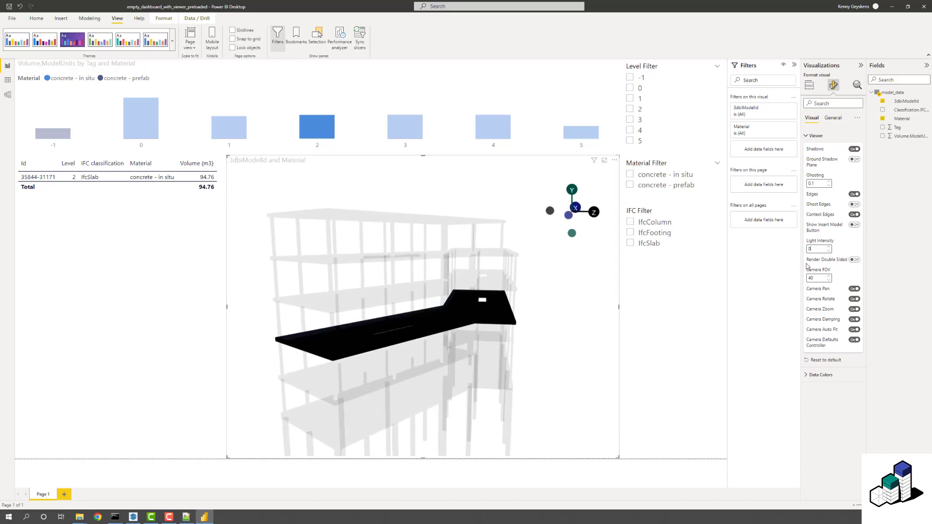
{"action": "type", "text": "3,55"}
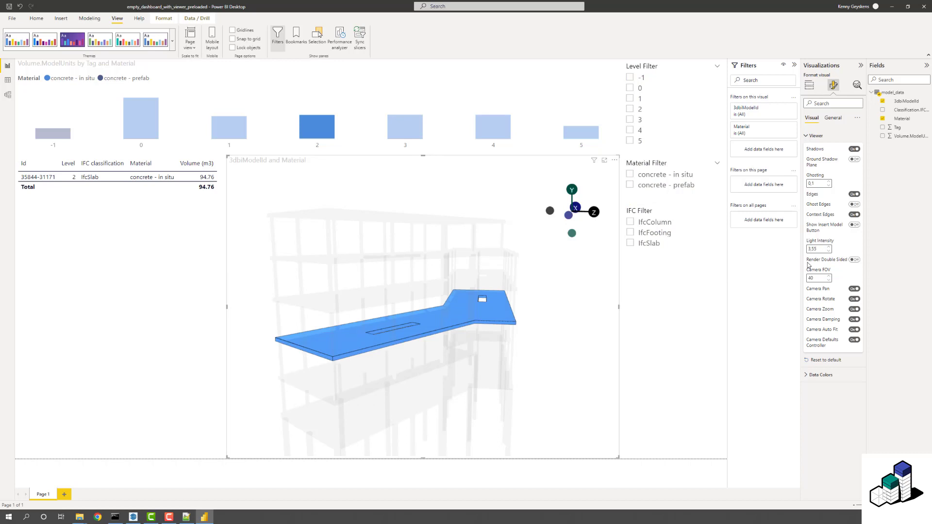
{"action": "type", "text": "1"}
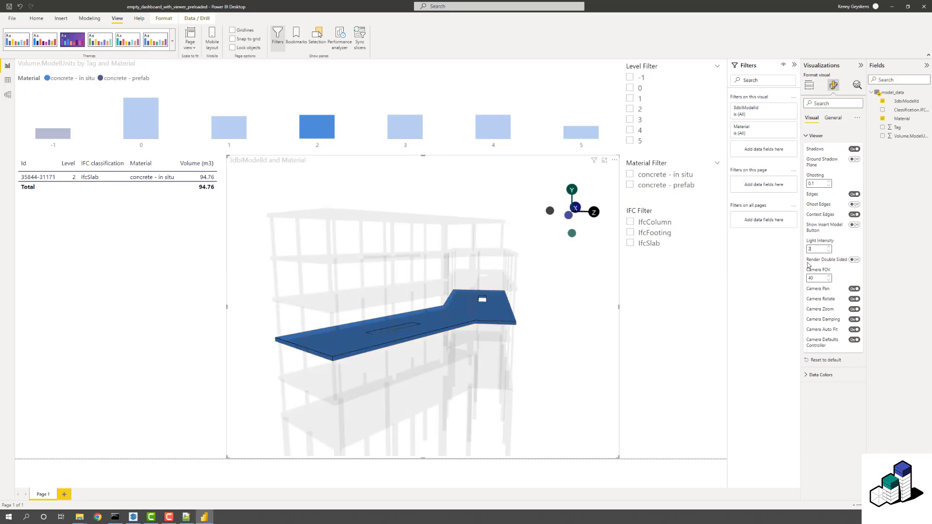
{"action": "key", "text": "BackSpace"}
{"action": "type", "text": "5"}
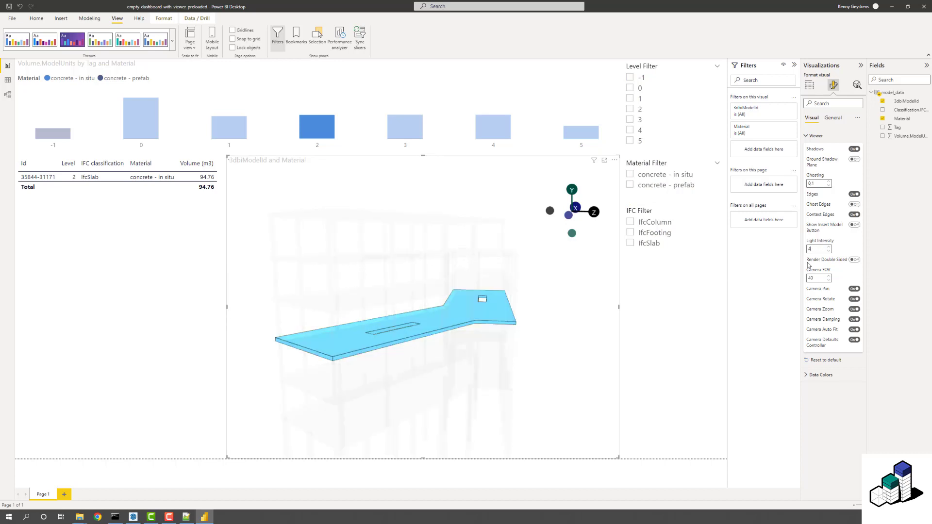
{"action": "key", "text": "BackSpace"}
{"action": "type", "text": "2"}
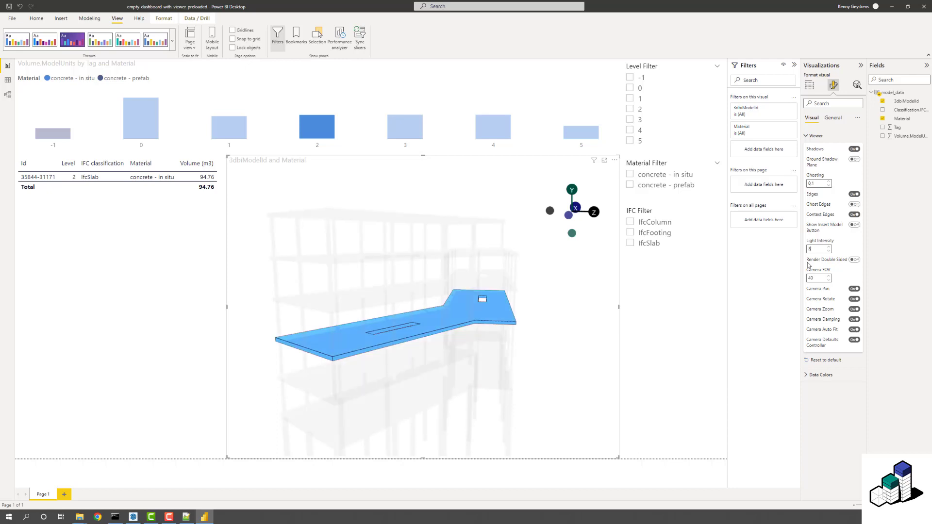
{"action": "scroll", "coordinate": [593, 298], "scroll_direction": "down", "scroll_amount": 3}
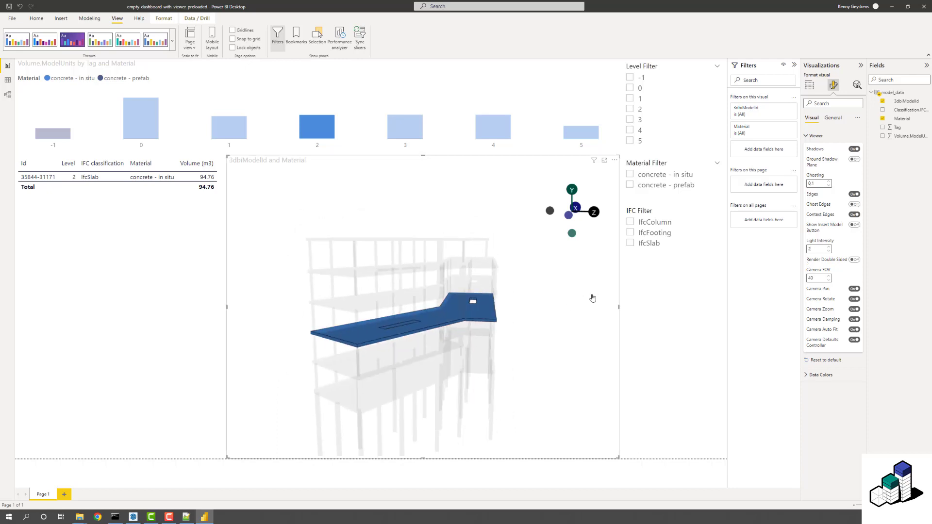
{"action": "left_click_drag", "start_coordinate": [560, 301], "coordinate": [552, 307]}
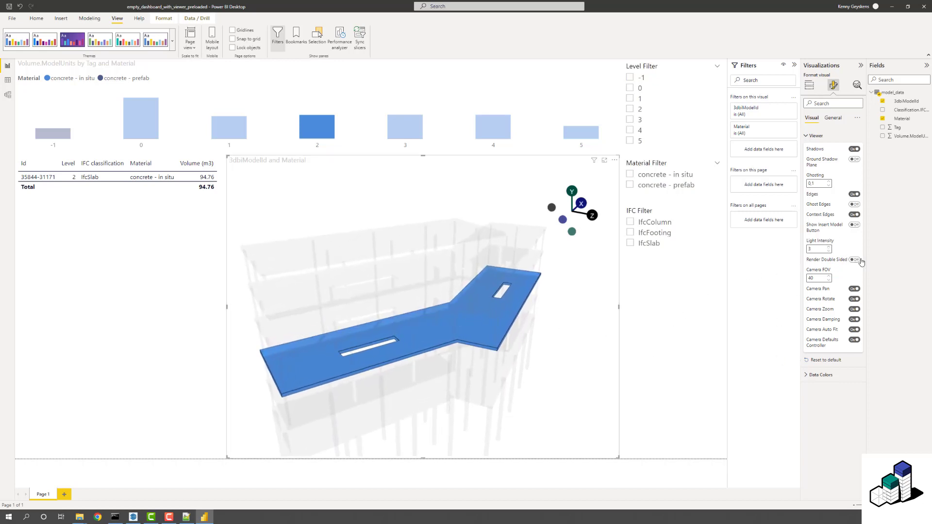
- Compare the model's perspective with Camera FOV at 20, and set the value to 90
{"action": "left_click_drag", "start_coordinate": [409, 284], "coordinate": [434, 264]}
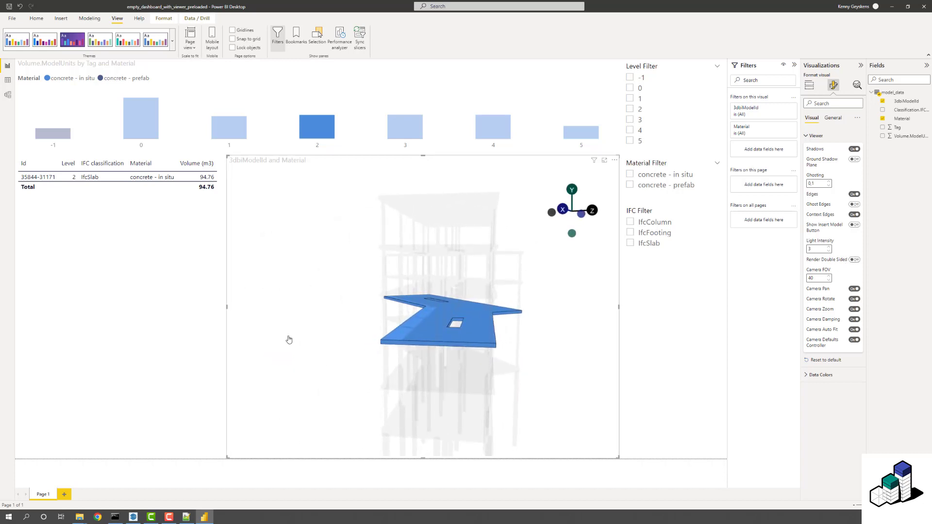
{"action": "left_click_drag", "start_coordinate": [289, 339], "coordinate": [476, 314]}
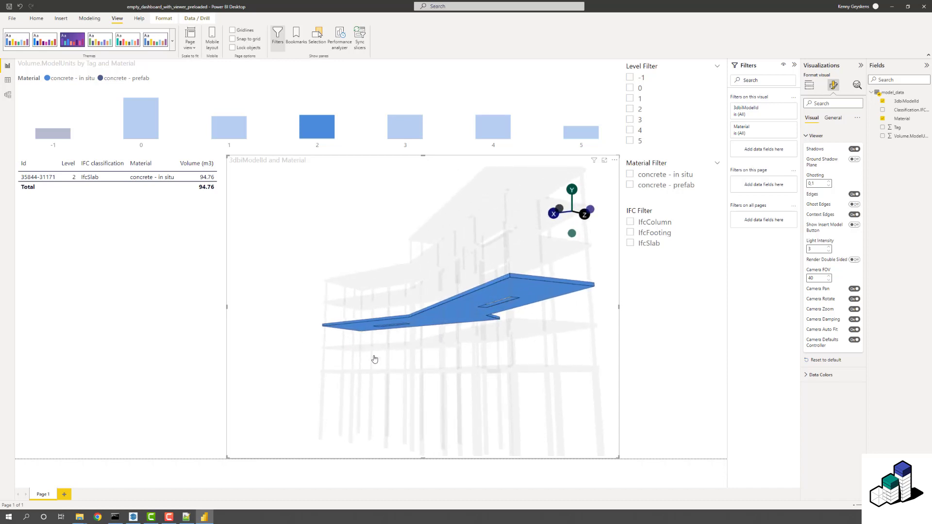
{"action": "left_click_drag", "start_coordinate": [383, 372], "coordinate": [521, 289]}
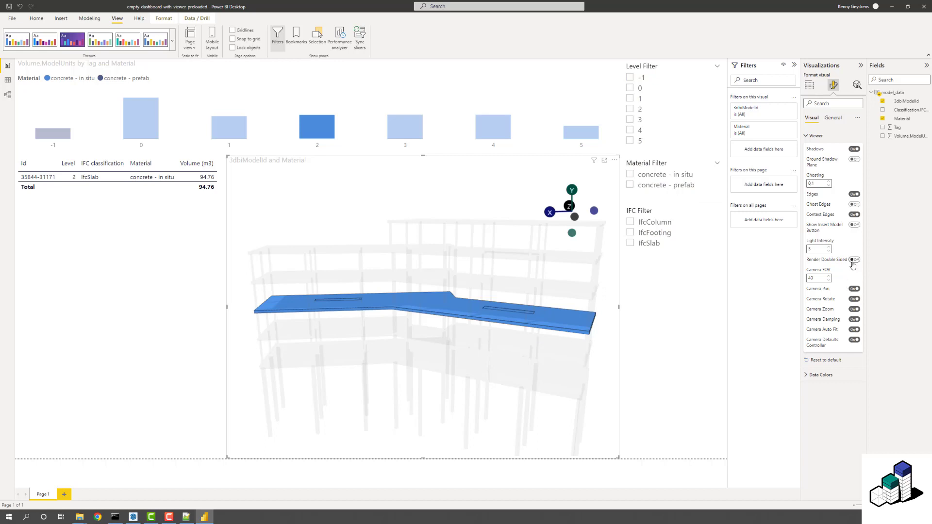
{"action": "left_click_drag", "start_coordinate": [465, 264], "coordinate": [402, 279]}
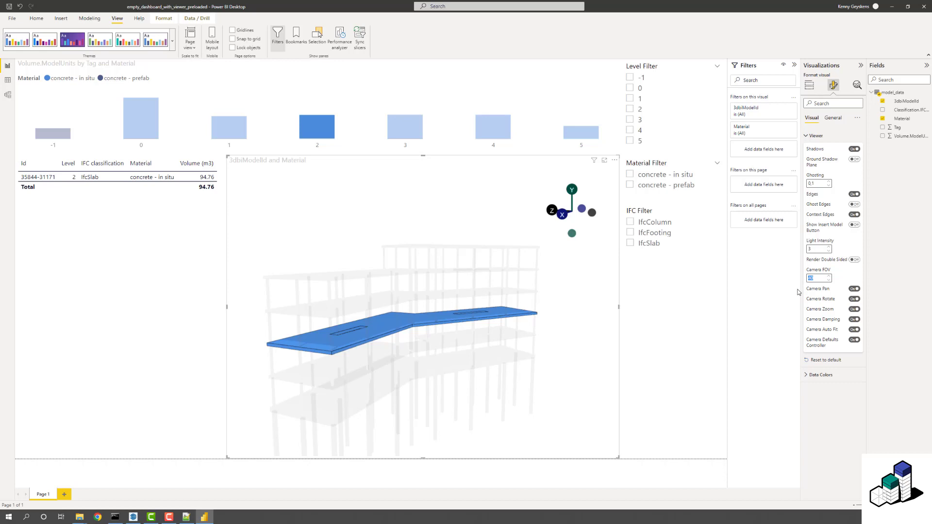
{"action": "type", "text": "20"}
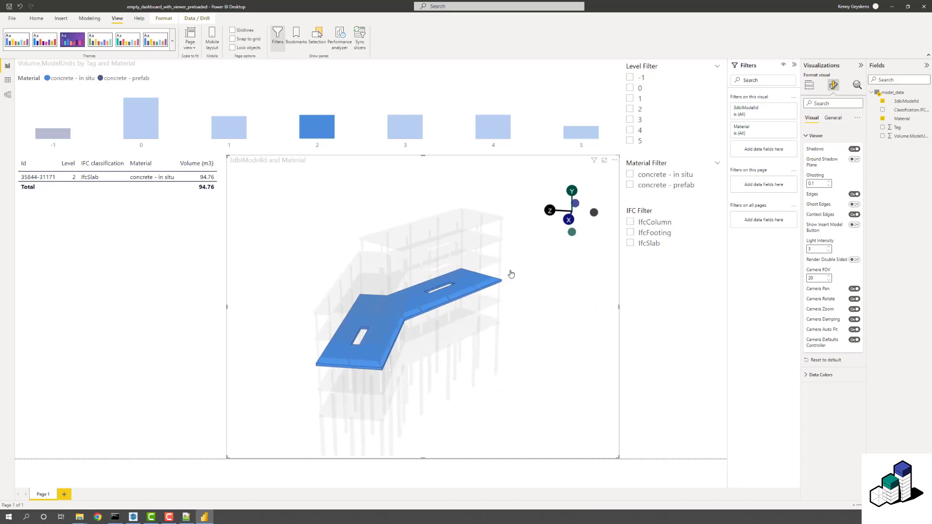
{"action": "left_click_drag", "start_coordinate": [545, 265], "coordinate": [481, 260]}
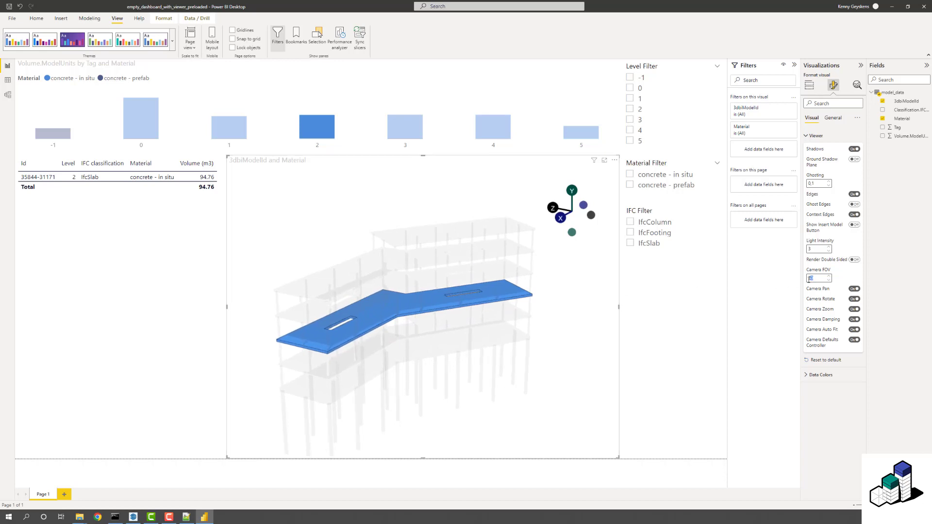
{"action": "type", "text": "0"}
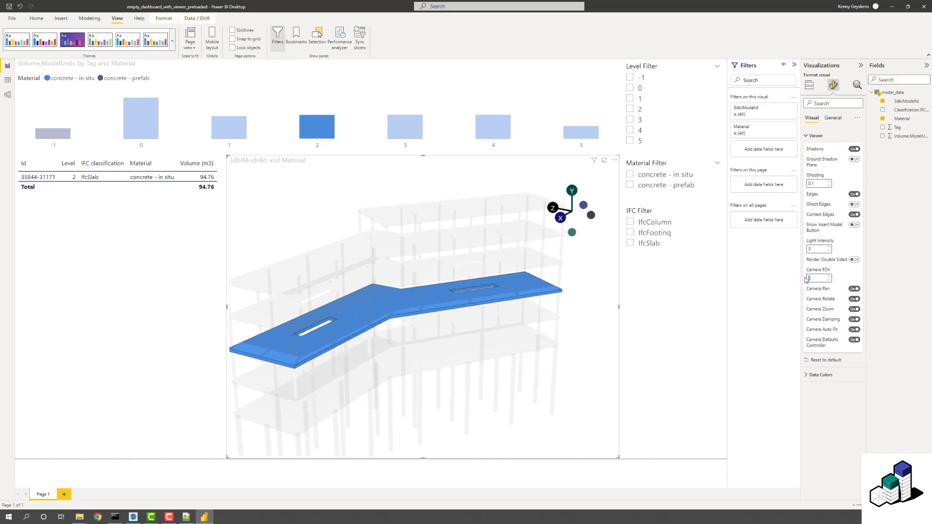
{"action": "scroll", "coordinate": [412, 272], "scroll_direction": "up", "scroll_amount": 2}
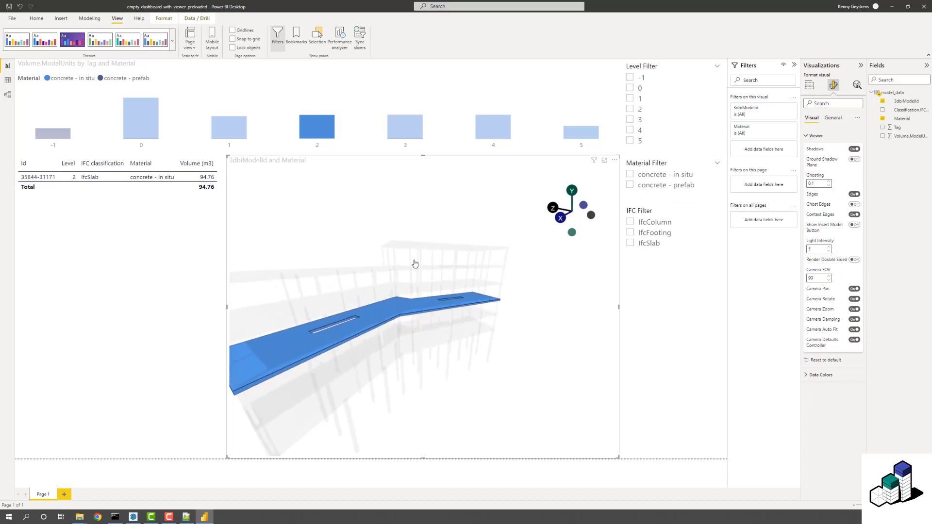
{"action": "left_click_drag", "start_coordinate": [414, 265], "coordinate": [424, 286]}
{"action": "scroll", "coordinate": [405, 272], "scroll_direction": "down", "scroll_amount": 3}
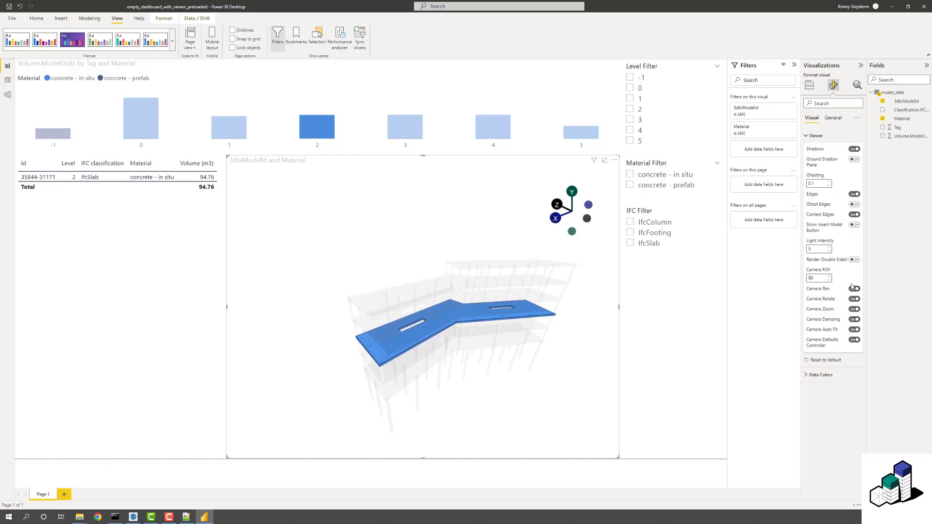
- Turn off Camera Pan and Camera Rotate for the model viewer
{"action": "left_click_drag", "start_coordinate": [572, 279], "coordinate": [479, 270]}
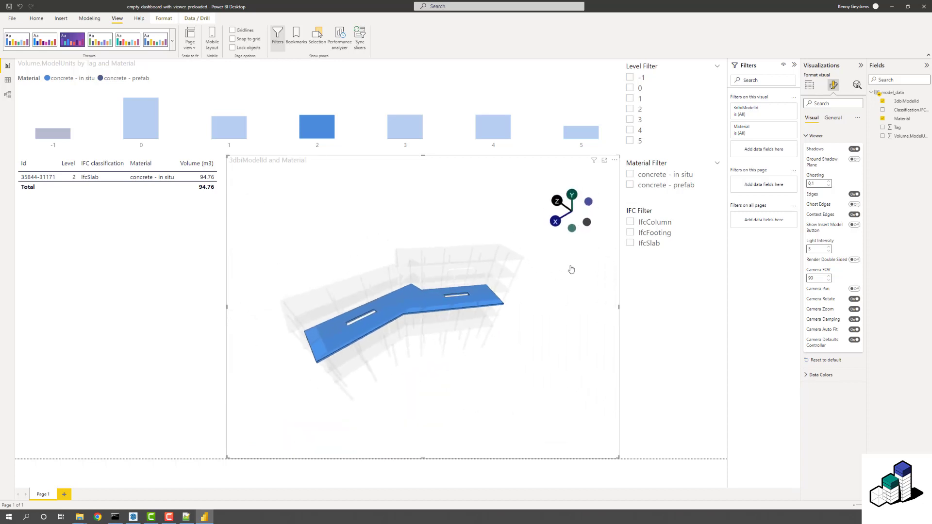
{"action": "scroll", "coordinate": [380, 250], "scroll_direction": "up", "scroll_amount": 5}
{"action": "scroll", "coordinate": [381, 249], "scroll_direction": "down", "scroll_amount": 3}
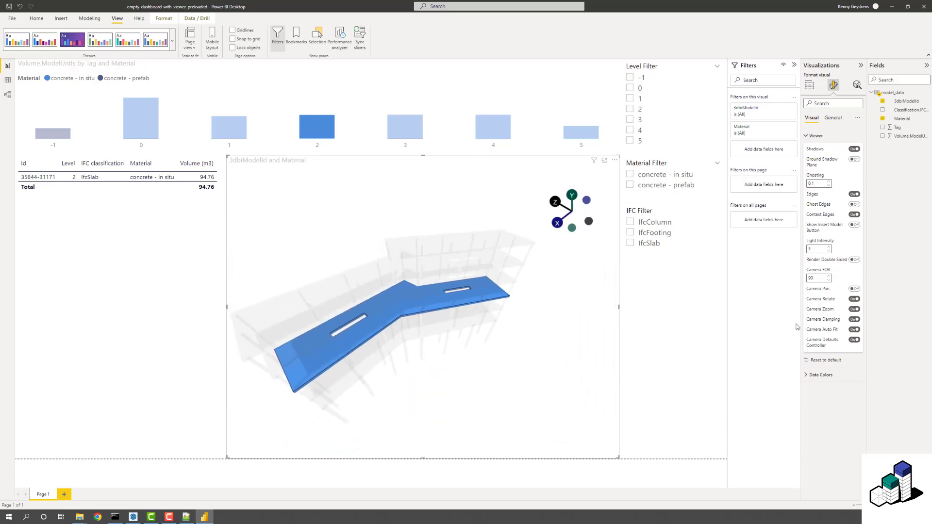
{"action": "left_click", "coordinate": [857, 301]}
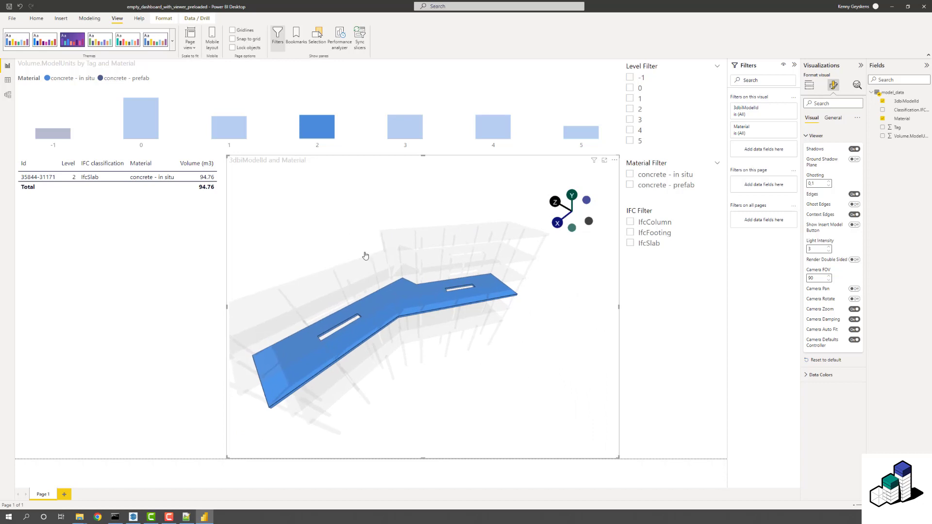
- With the level 2 slab deselected, turn off Camera Zoom and snap the model between its X and Z axis views
{"action": "left_click", "coordinate": [437, 261]}
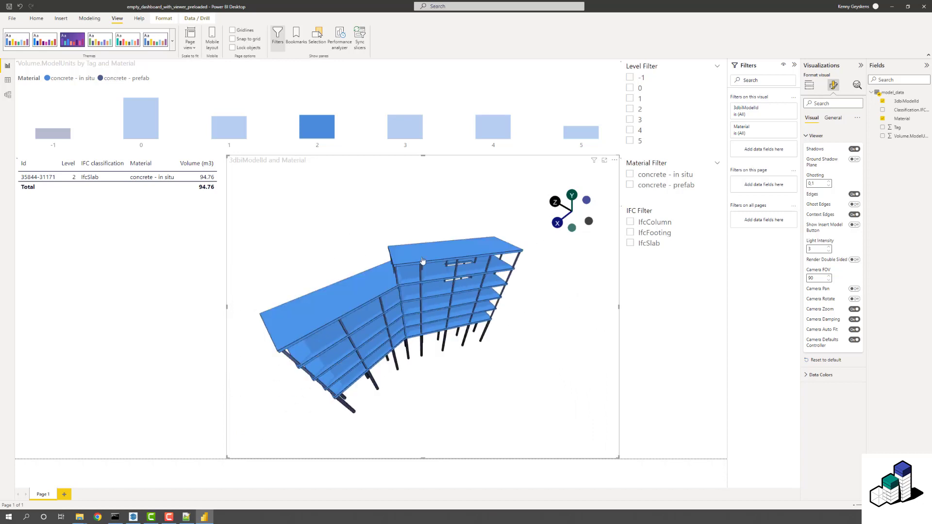
{"action": "left_click", "coordinate": [589, 222]}
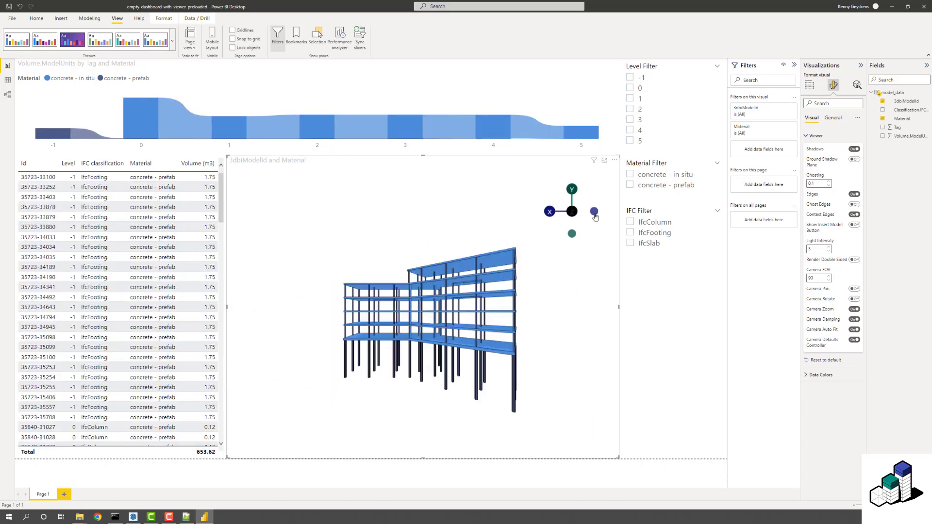
{"action": "left_click", "coordinate": [594, 214]}
{"action": "left_click", "coordinate": [595, 214]}
{"action": "left_click", "coordinate": [595, 214]}
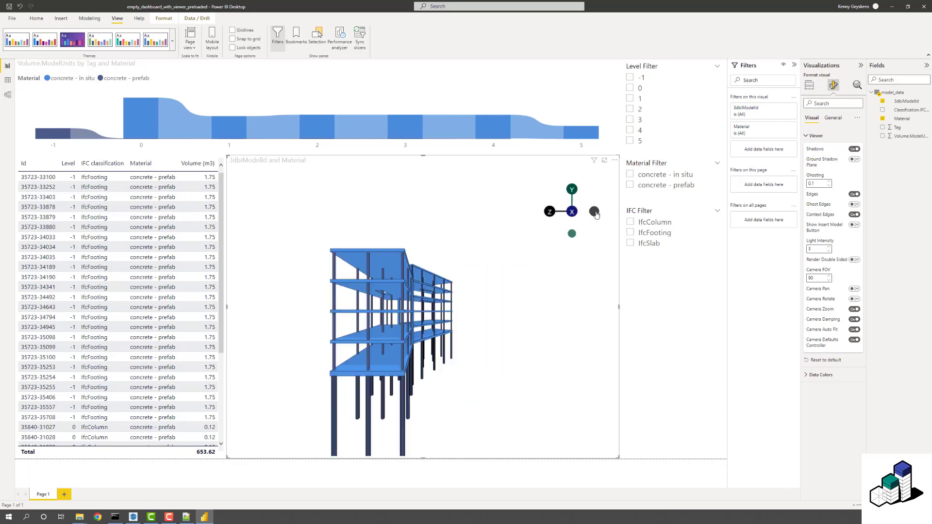
{"action": "left_click", "coordinate": [595, 213]}
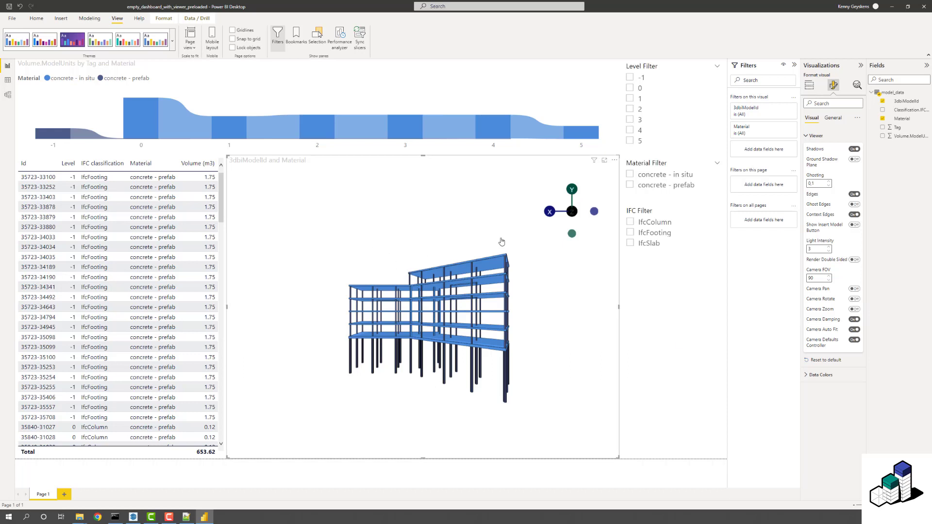
{"action": "left_click", "coordinate": [594, 211]}
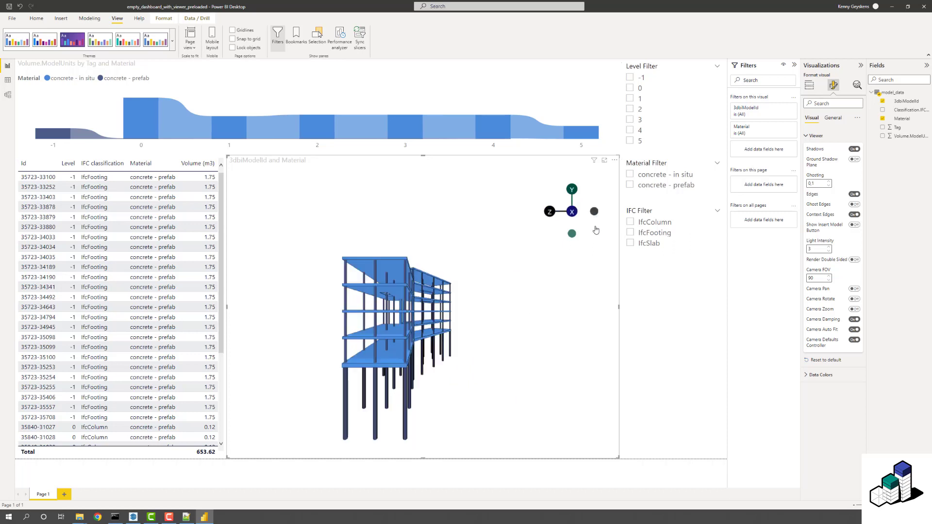
{"action": "left_click", "coordinate": [184, 306]}
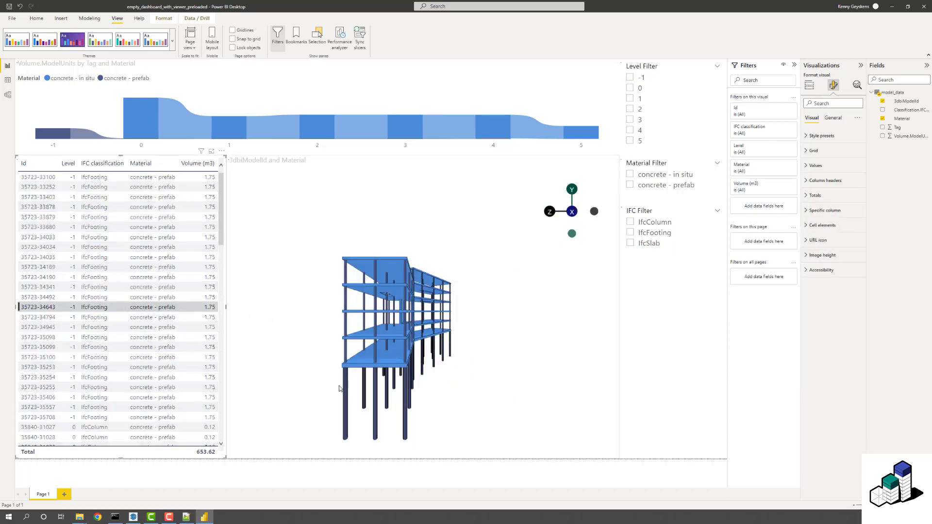
{"action": "left_click", "coordinate": [160, 318]}
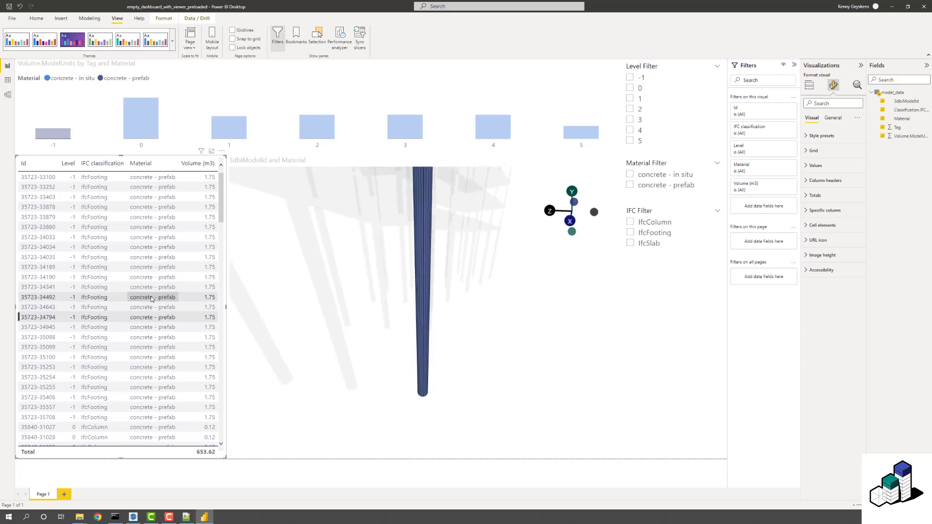
{"action": "left_click", "coordinate": [151, 297]}
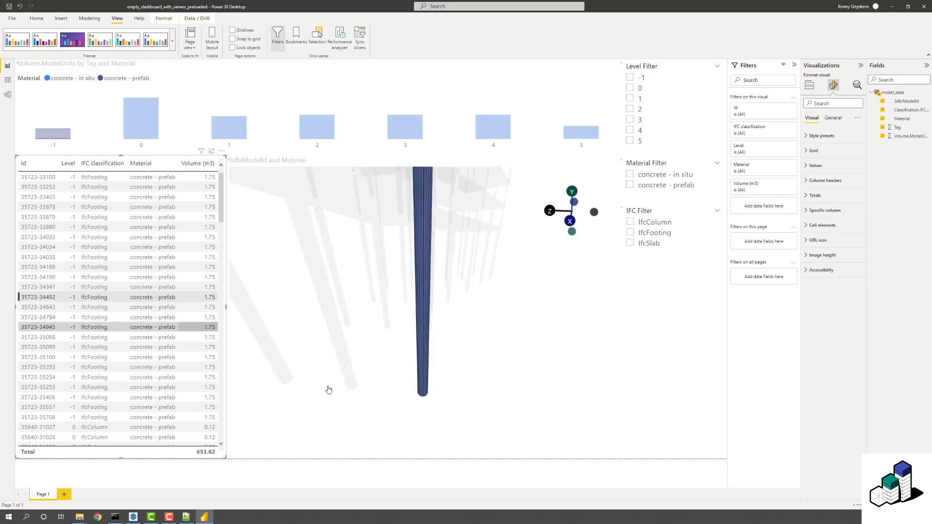
{"action": "left_click", "coordinate": [119, 267]}
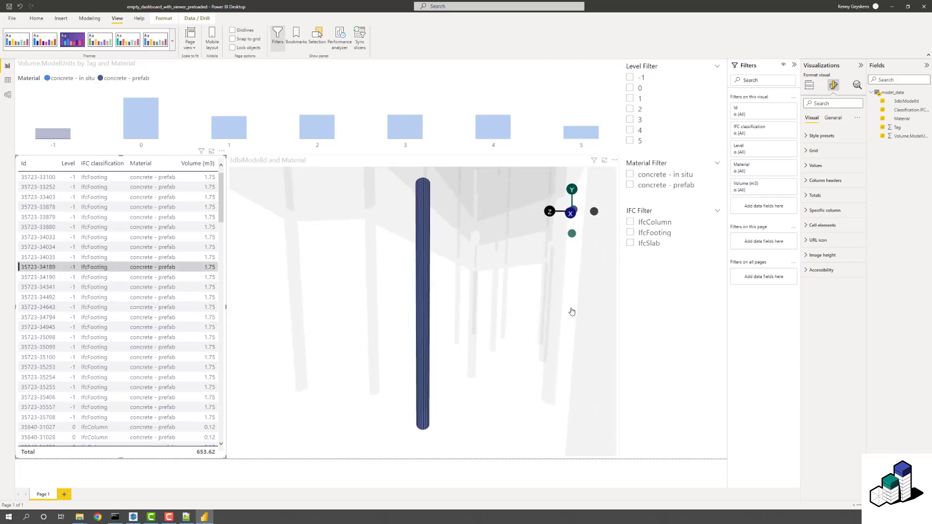
{"action": "left_click", "coordinate": [573, 311]}
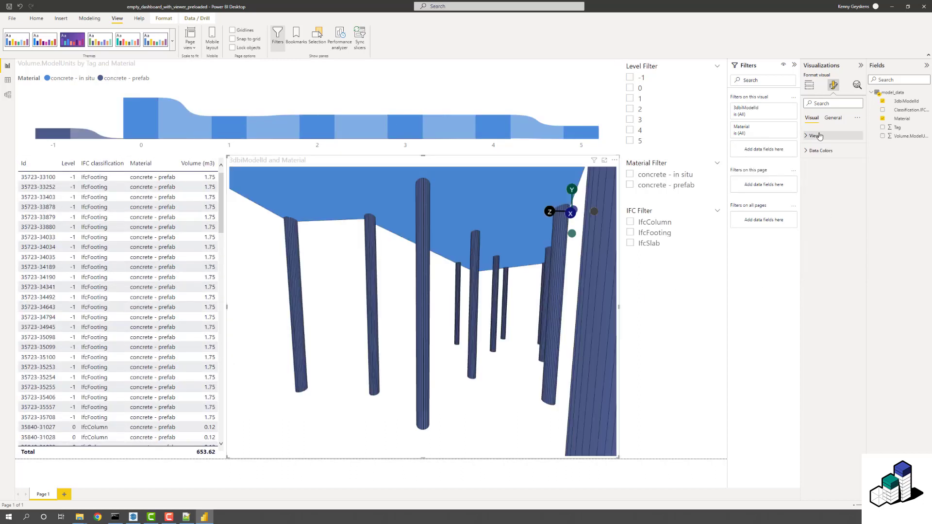
{"action": "left_click", "coordinate": [819, 136]}
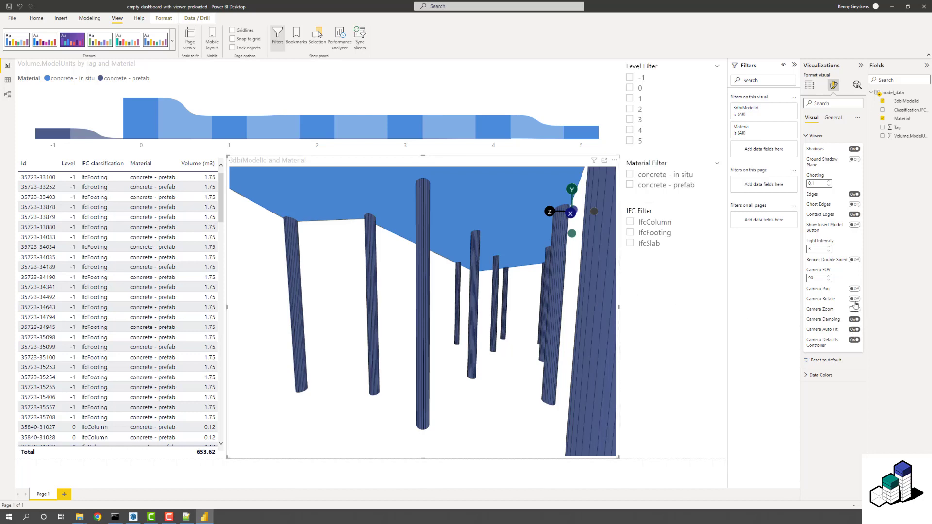
{"action": "left_click", "coordinate": [854, 308]}
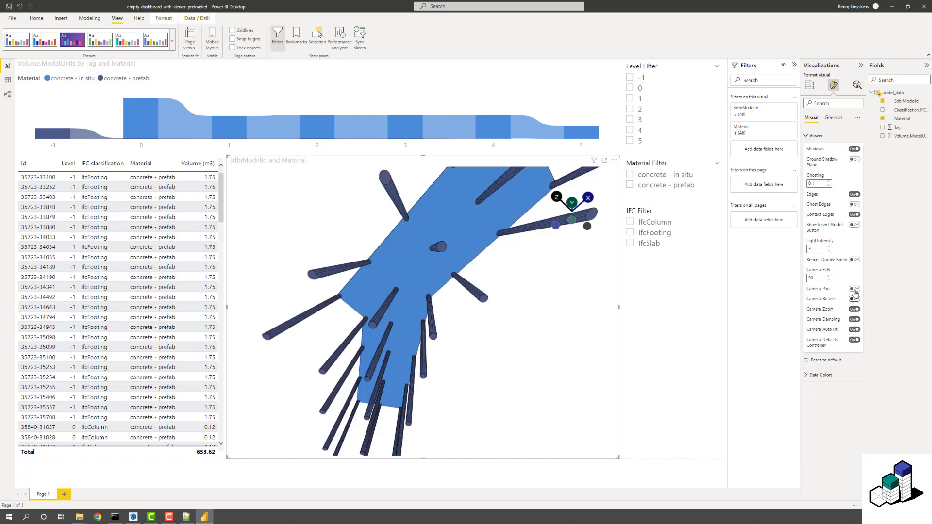
{"action": "left_click", "coordinate": [854, 299]}
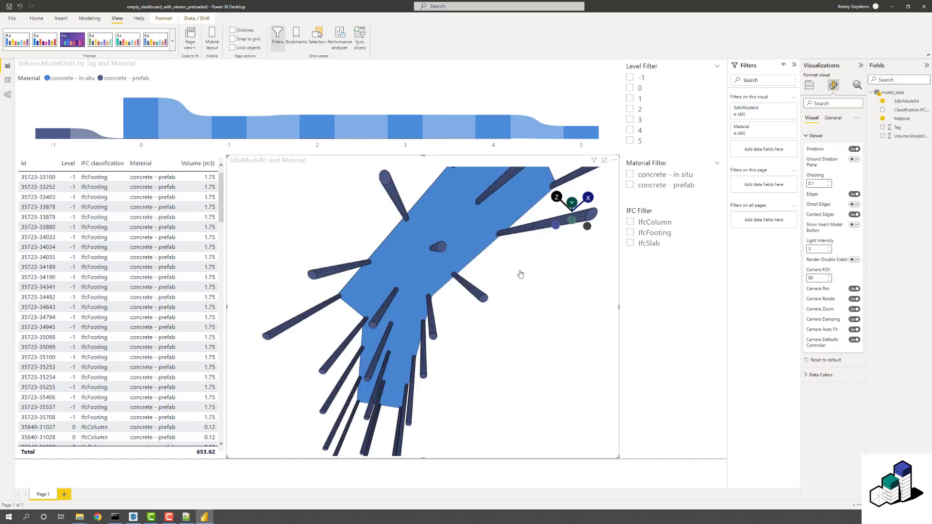
- Compare orbiting and zooming the model with Camera Damping on and off, leaving the option on
{"action": "left_click_drag", "start_coordinate": [520, 273], "coordinate": [420, 342]}
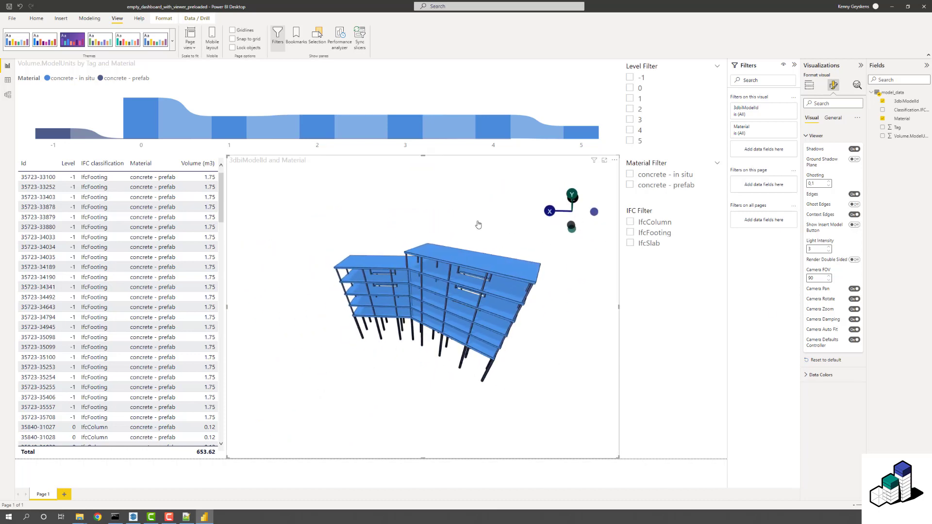
{"action": "left_click_drag", "start_coordinate": [478, 224], "coordinate": [270, 223]}
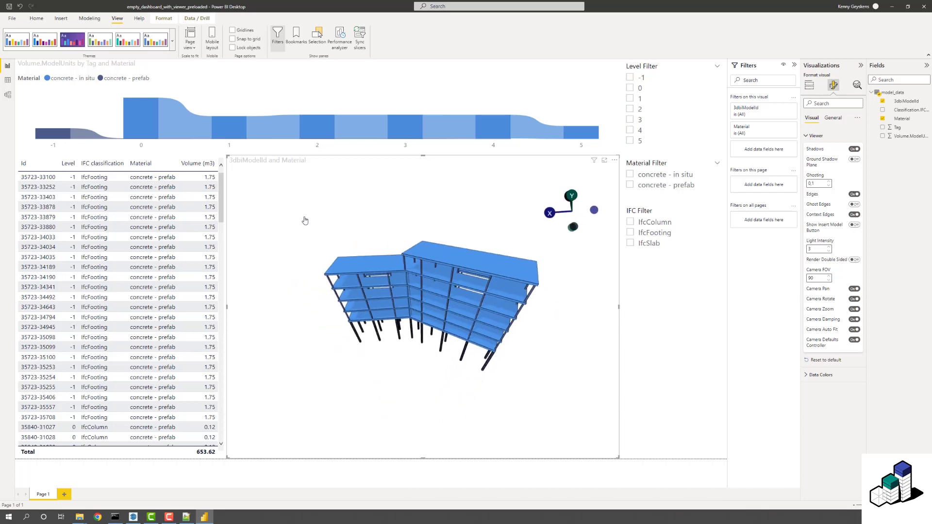
{"action": "left_click_drag", "start_coordinate": [305, 220], "coordinate": [526, 189]}
{"action": "scroll", "coordinate": [449, 302], "scroll_direction": "up", "scroll_amount": 5}
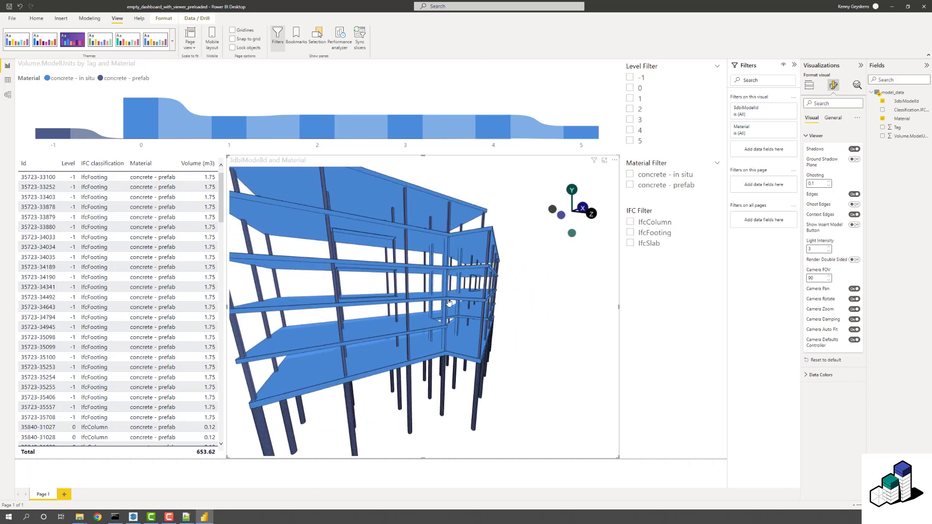
{"action": "scroll", "coordinate": [449, 303], "scroll_direction": "down", "scroll_amount": 5}
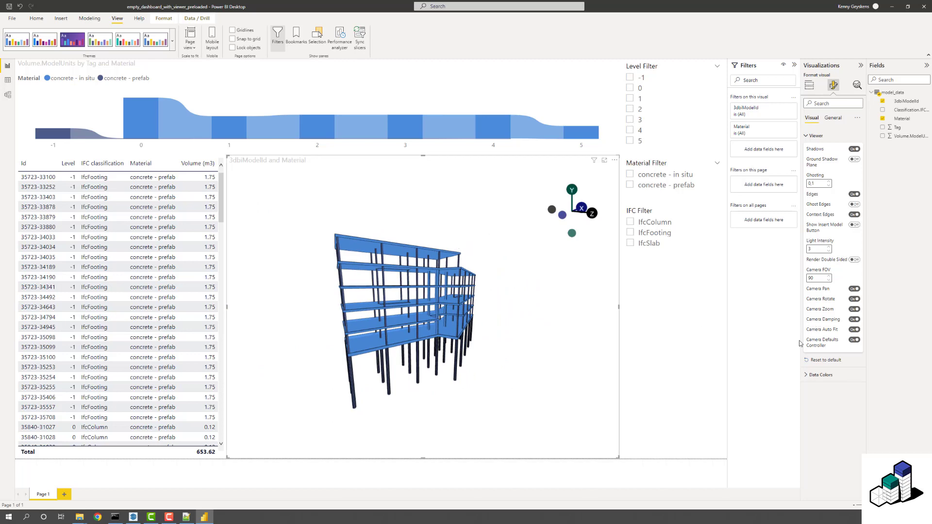
{"action": "left_click", "coordinate": [853, 319]}
{"action": "scroll", "coordinate": [427, 271], "scroll_direction": "up", "scroll_amount": 5}
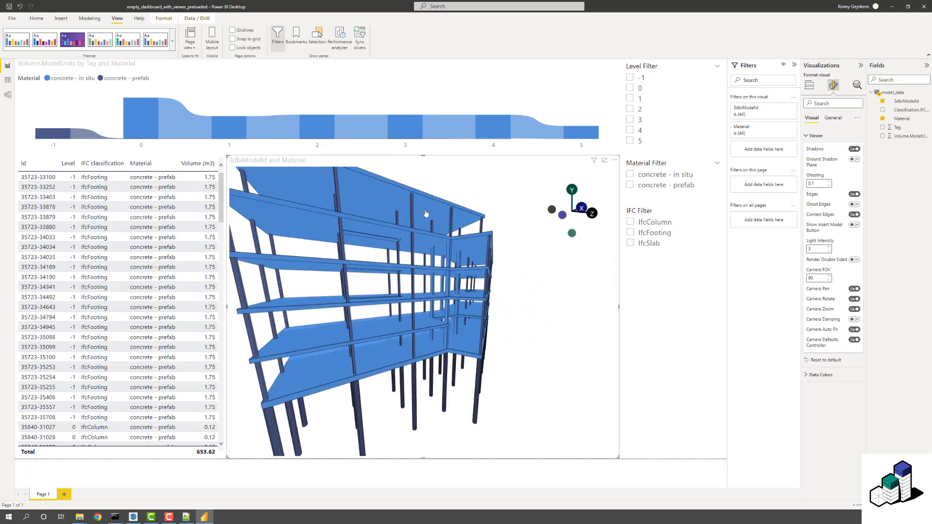
{"action": "scroll", "coordinate": [477, 294], "scroll_direction": "down", "scroll_amount": 5}
{"action": "left_click_drag", "start_coordinate": [477, 294], "coordinate": [402, 242]}
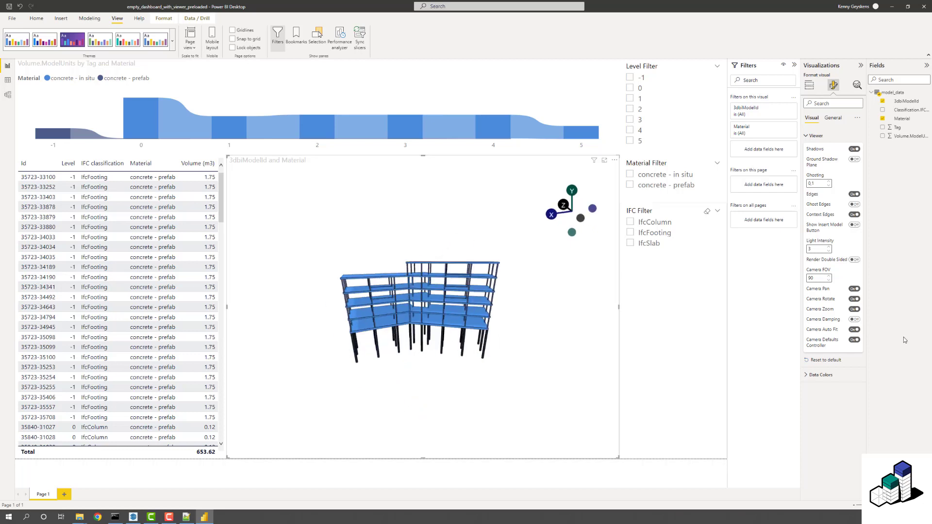
{"action": "left_click", "coordinate": [854, 320]}
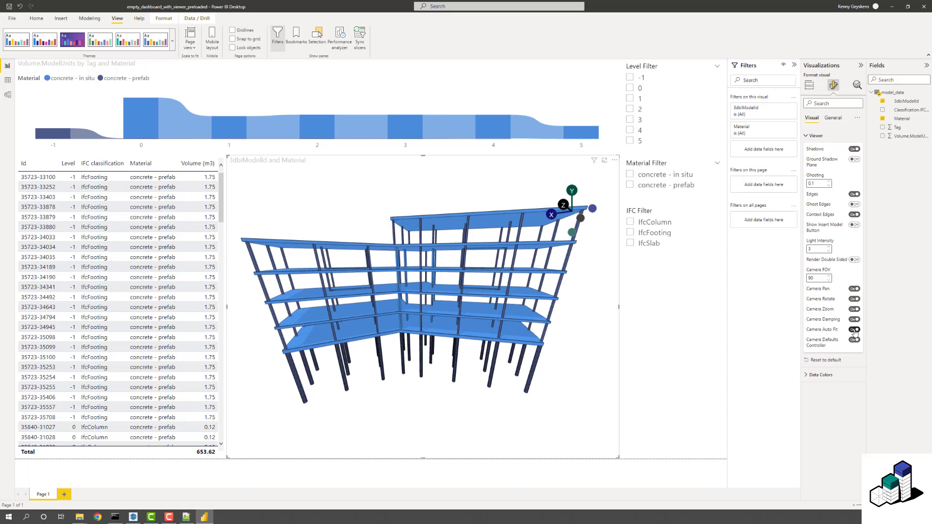
- With Camera Auto Fit off, highlight the concrete - in situ volumes of levels 2, 3 and 4 one after another in the chart
{"action": "scroll", "coordinate": [372, 270], "scroll_direction": "down", "scroll_amount": 5}
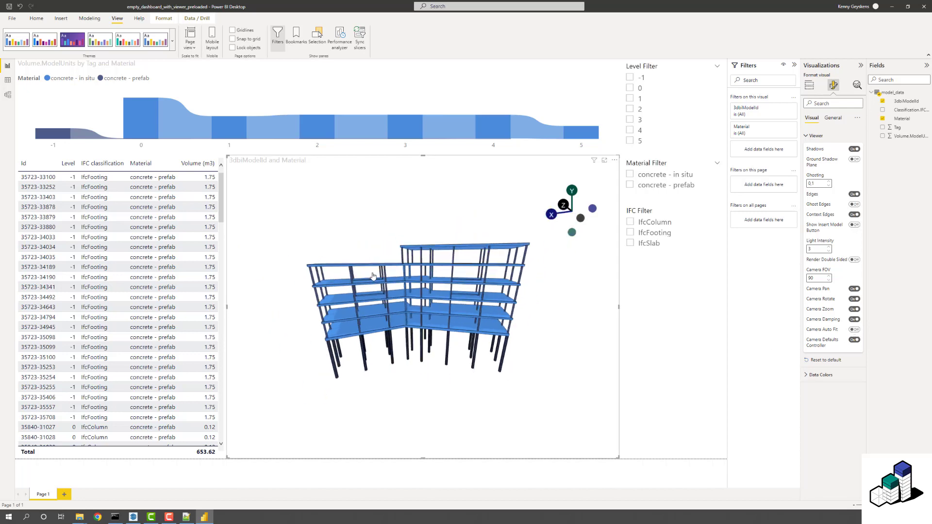
{"action": "scroll", "coordinate": [372, 273], "scroll_direction": "up", "scroll_amount": 4}
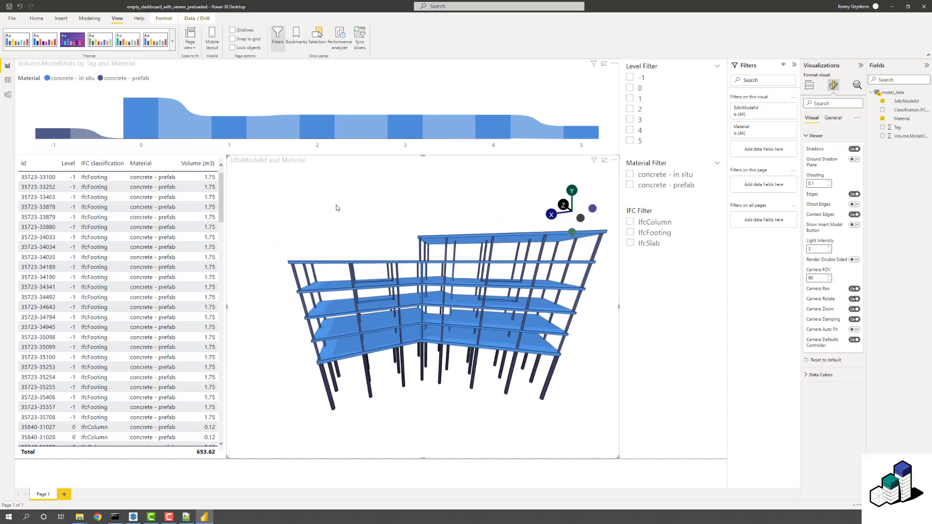
{"action": "left_click", "coordinate": [319, 129]}
{"action": "left_click", "coordinate": [409, 130]}
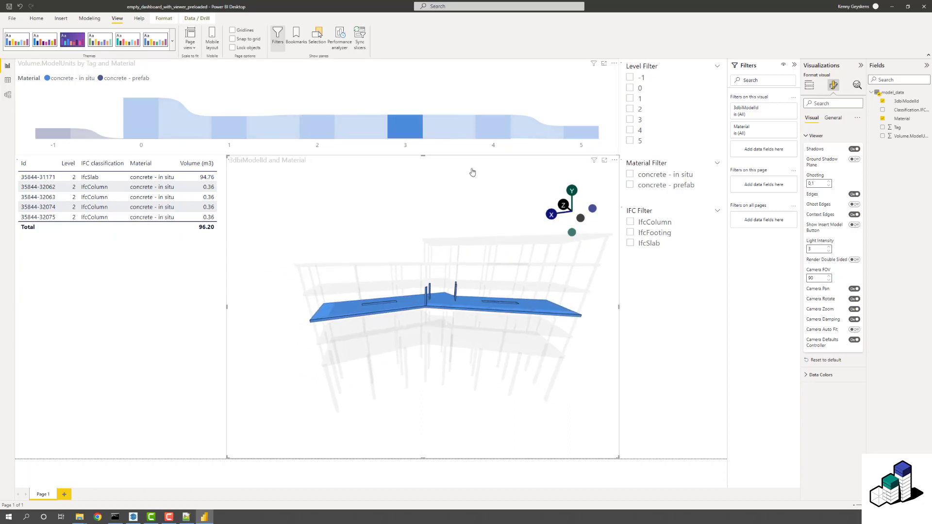
{"action": "left_click", "coordinate": [494, 123]}
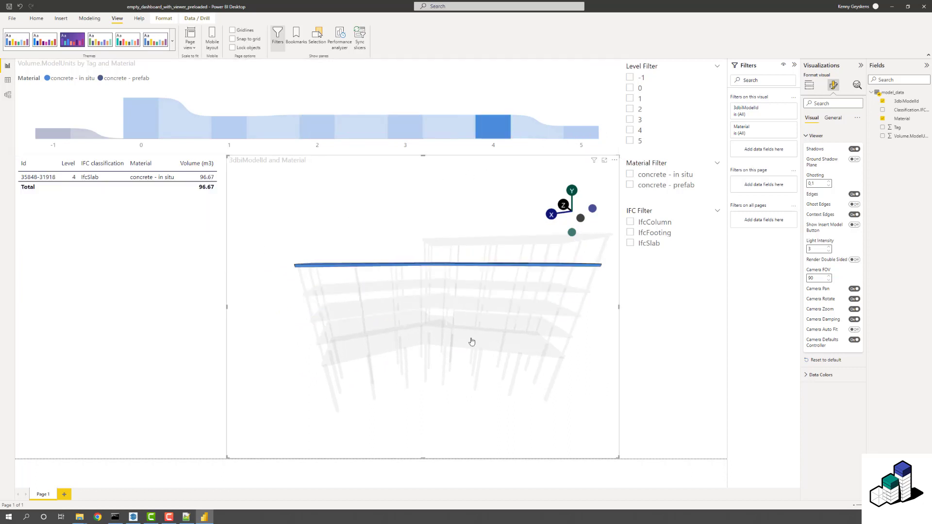
- With Camera Auto Fit back on, highlight the in situ volumes of levels 5, 3, 2 and 0 in the chart
{"action": "left_click", "coordinate": [581, 132]}
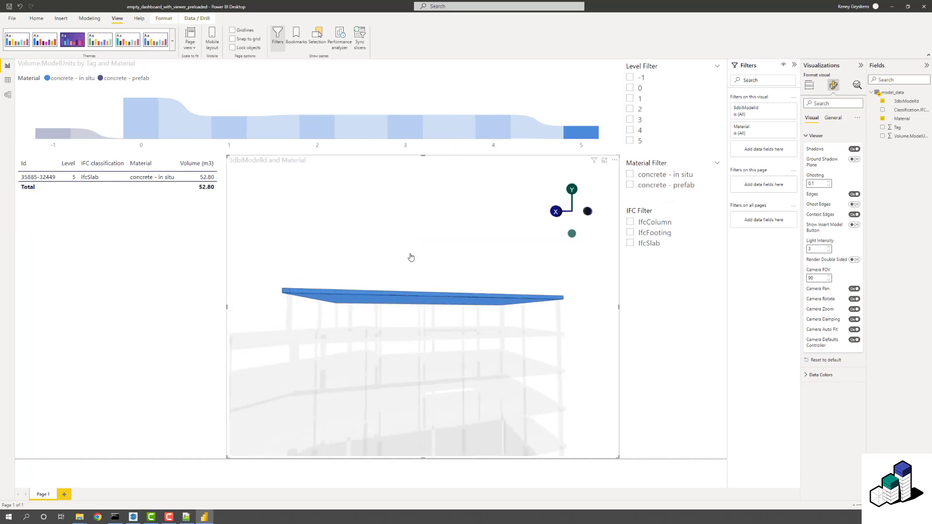
{"action": "left_click", "coordinate": [404, 127]}
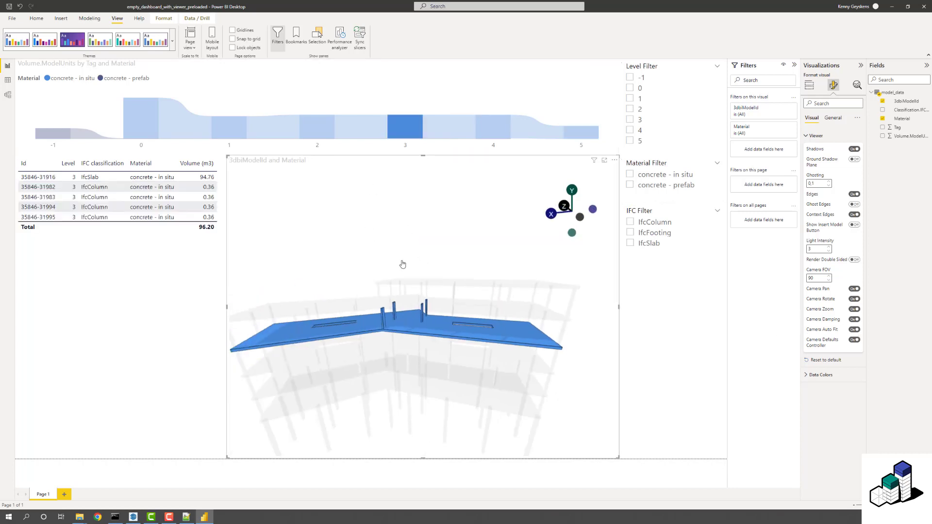
{"action": "left_click", "coordinate": [333, 131]}
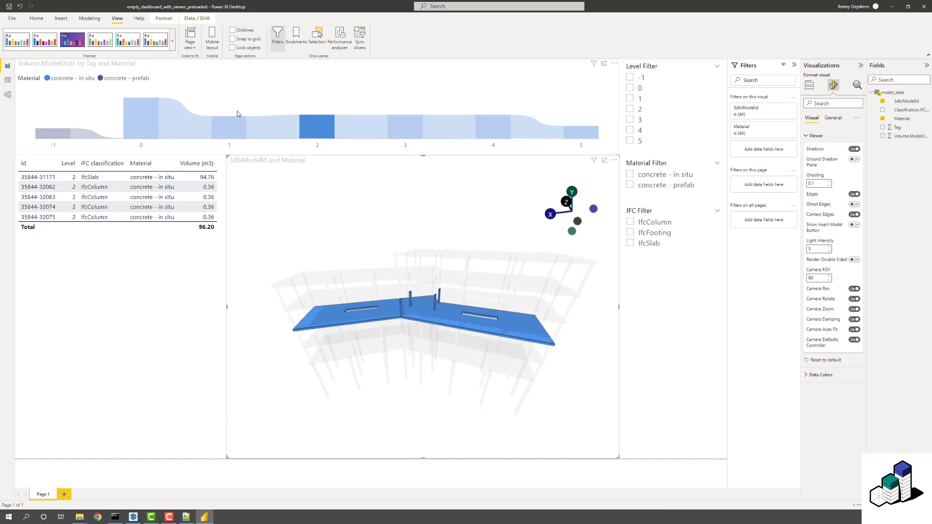
{"action": "left_click", "coordinate": [154, 131]}
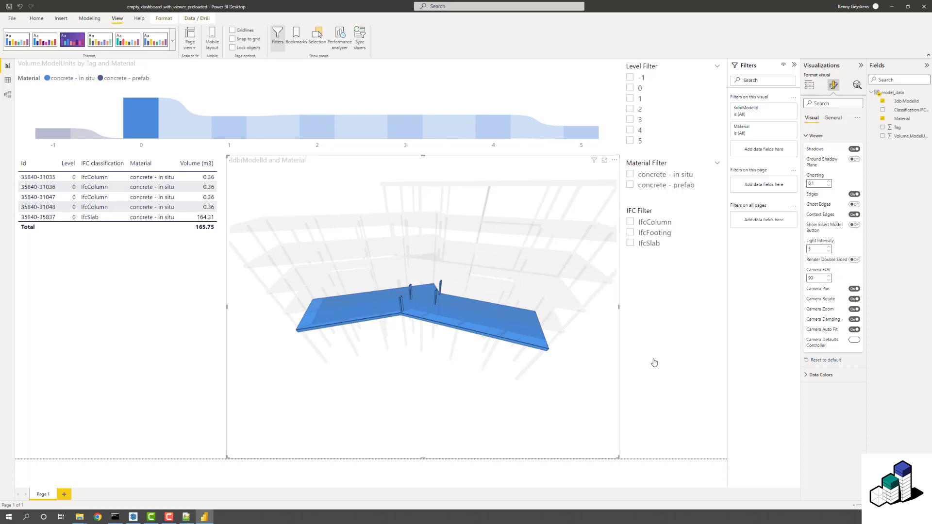
- Select the level 0 slab directly in the 3D model and clear the selection to show all elements
{"action": "scroll", "coordinate": [413, 277], "scroll_direction": "down", "scroll_amount": 3}
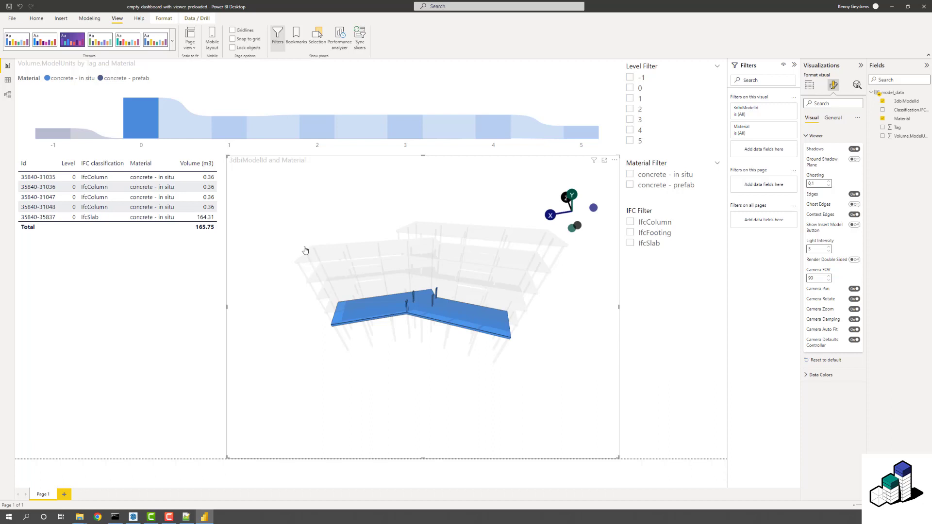
{"action": "left_click_drag", "start_coordinate": [304, 250], "coordinate": [401, 327]}
{"action": "left_click", "coordinate": [401, 327]}
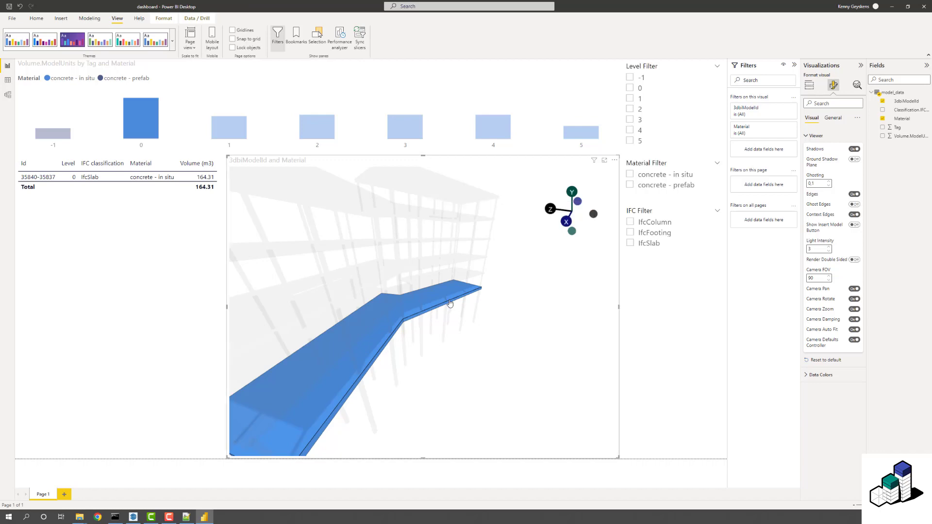
{"action": "left_click", "coordinate": [466, 327]}
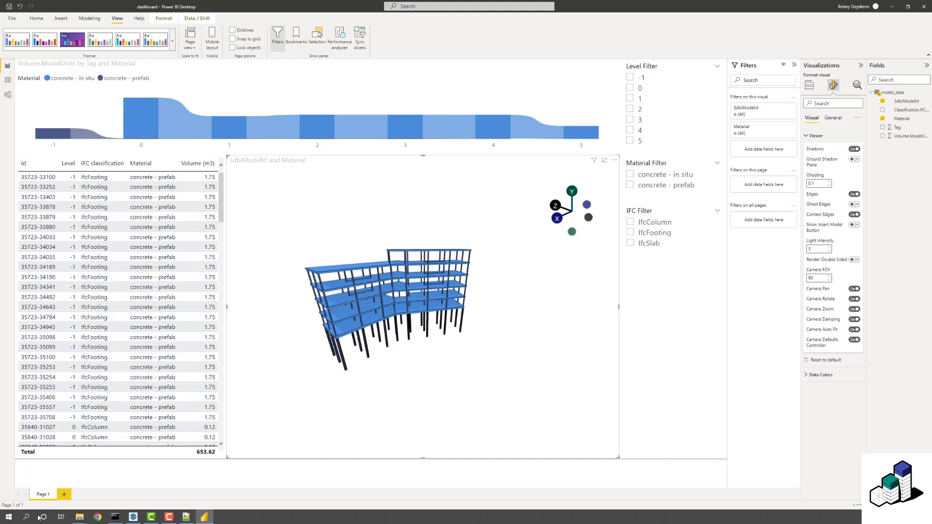
- Switch to Excel and create a blank workbook
{"action": "left_click", "coordinate": [11, 518]}
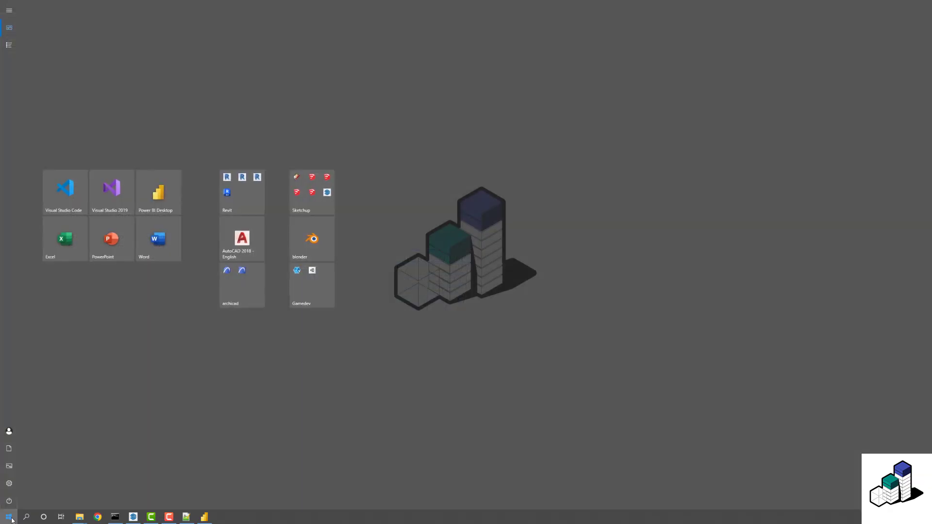
{"action": "type", "text": "excel"}
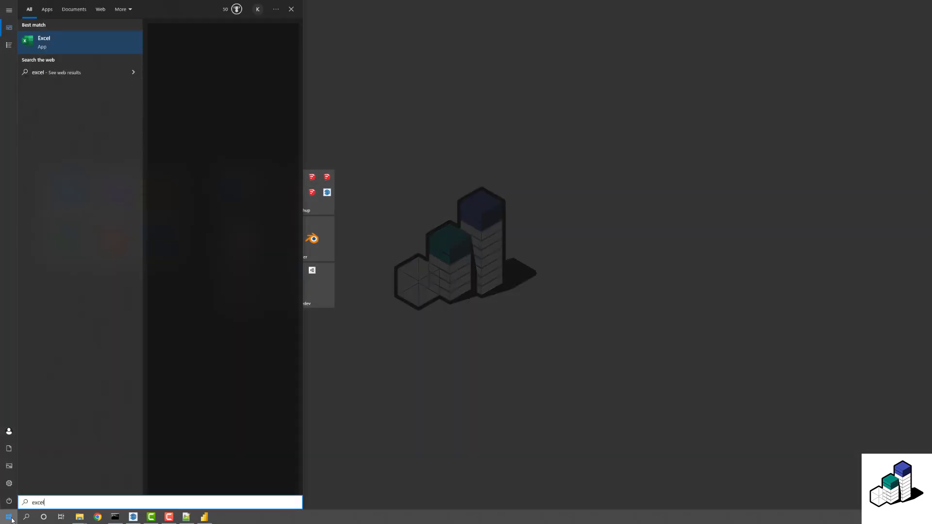
{"action": "key", "text": "Return"}
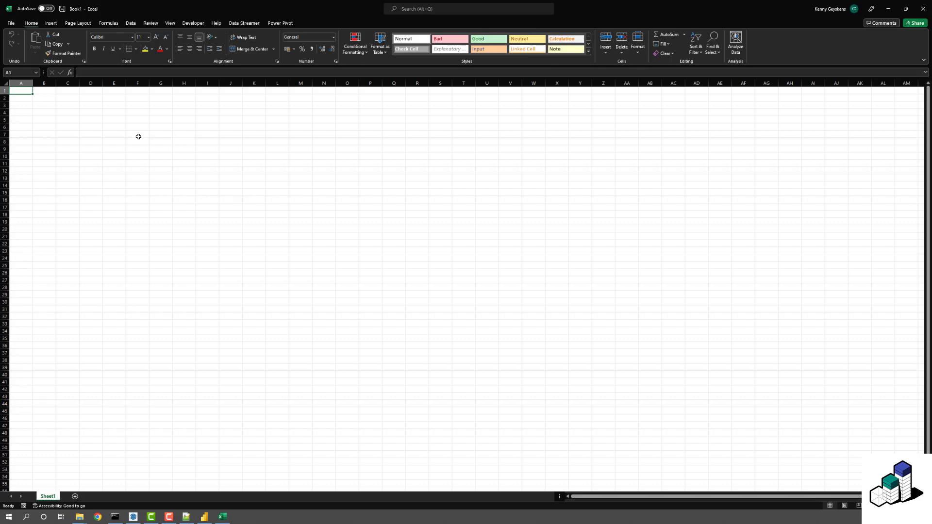
- Enter the headers Material Name in A1 and Price Per Unit in B1, and fit both columns to their text
{"action": "type", "text": "Mae"}
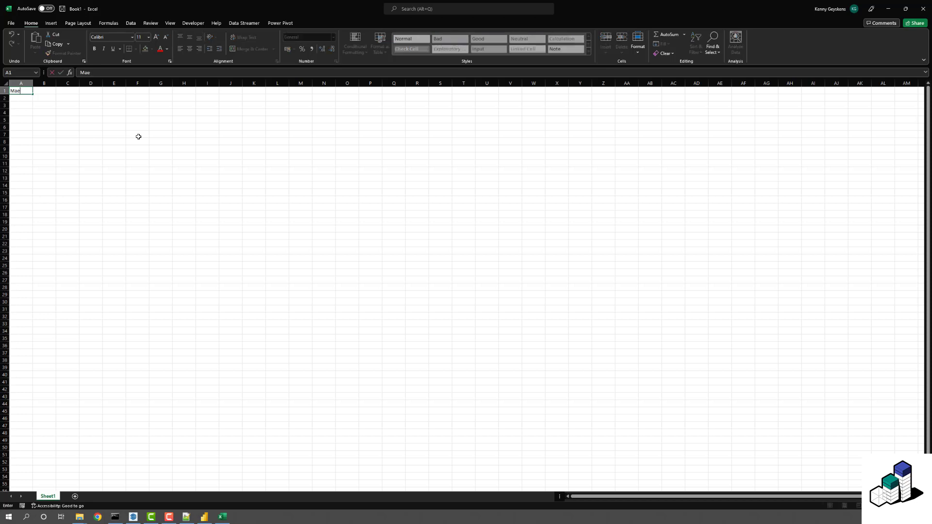
{"action": "type", "text": "erial Name"}
{"action": "key", "text": "Tab"}
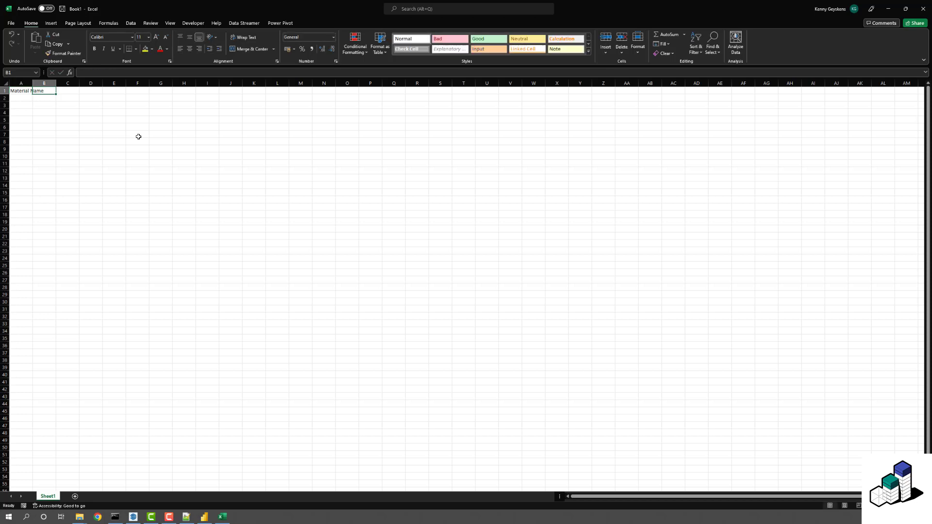
{"action": "double_click", "coordinate": [32, 83]}
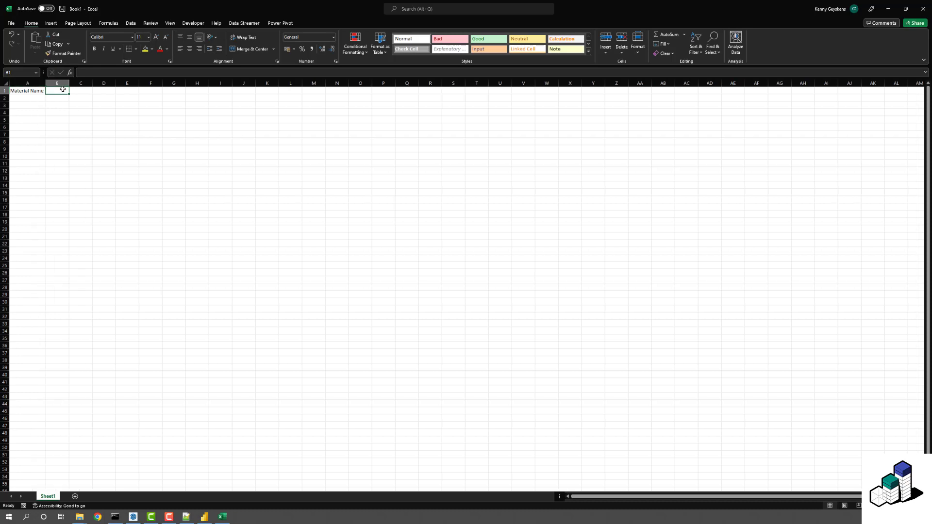
{"action": "type", "text": "Price Per Unit"}
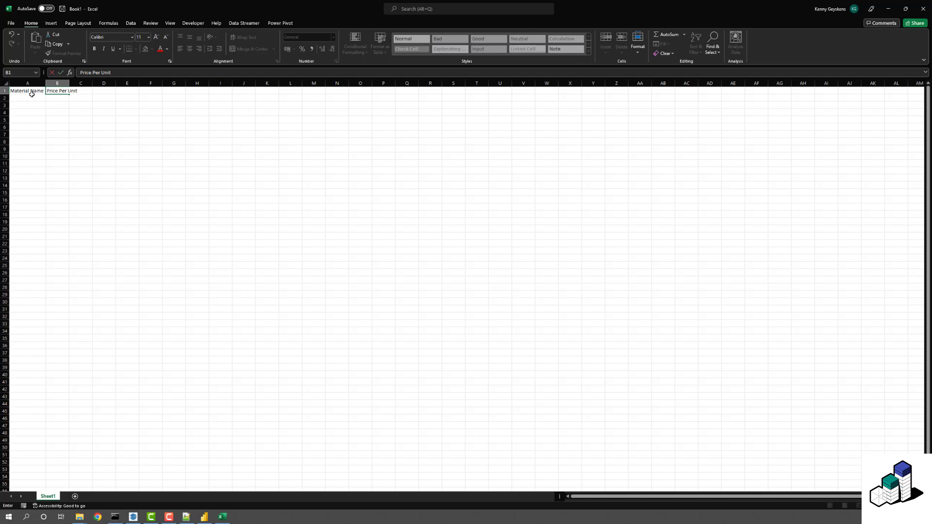
{"action": "left_click", "coordinate": [38, 121]}
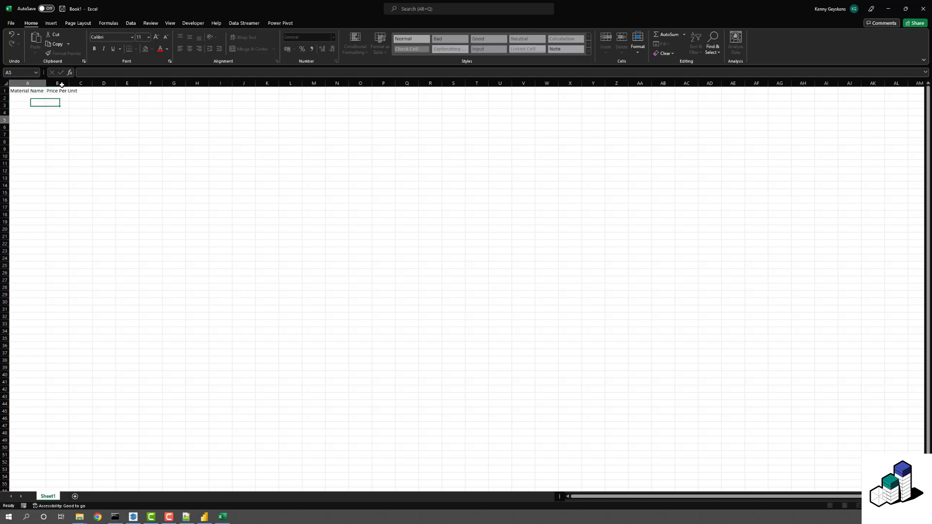
{"action": "double_click", "coordinate": [69, 84]}
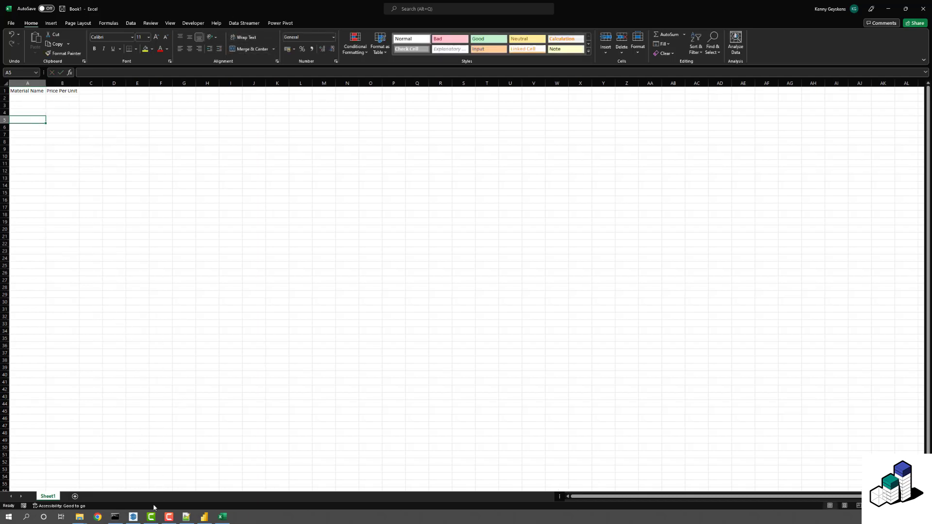
- Copy the material value "concrete - prefab" from the element table in Power BI into cell A2 of the Excel sheet
{"action": "left_click", "coordinate": [204, 516]}
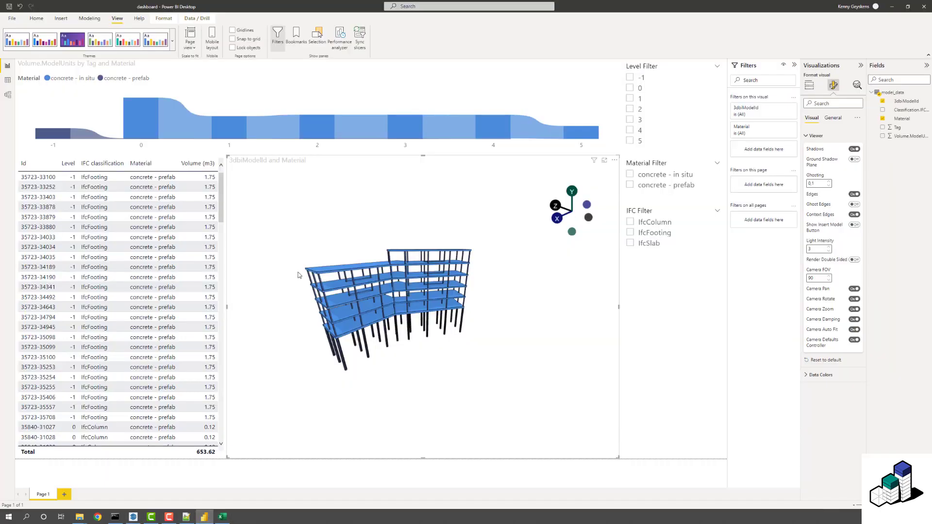
{"action": "left_click", "coordinate": [153, 182]}
{"action": "right_click", "coordinate": [149, 180]}
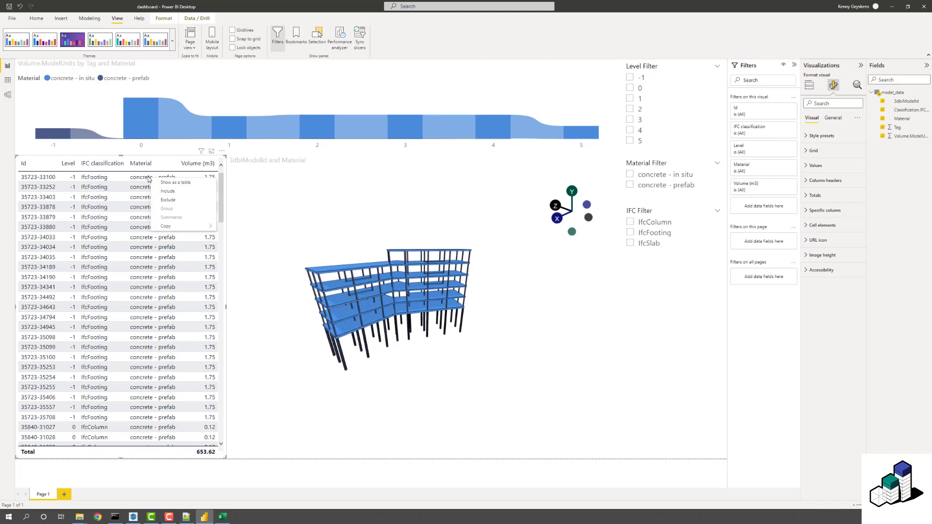
{"action": "mouse_move", "coordinate": [204, 226]}
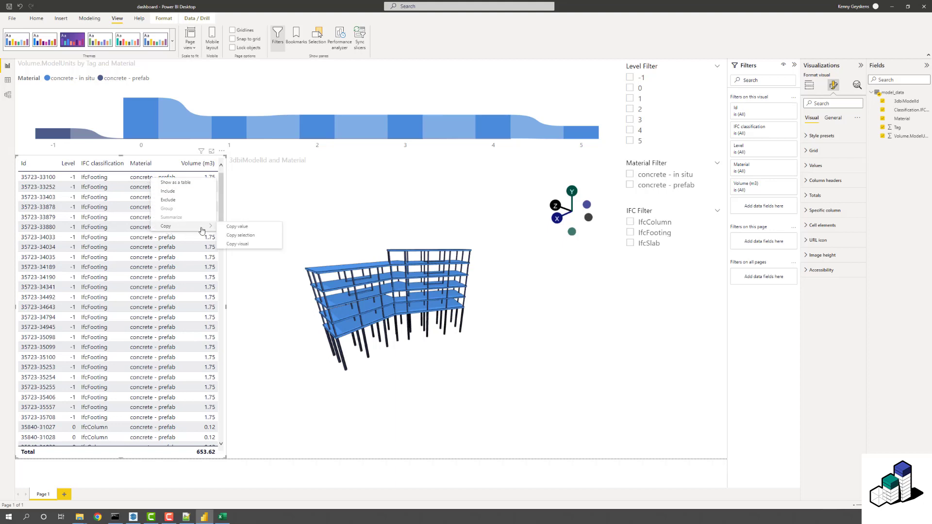
{"action": "left_click", "coordinate": [238, 226]}
{"action": "left_click", "coordinate": [222, 517]}
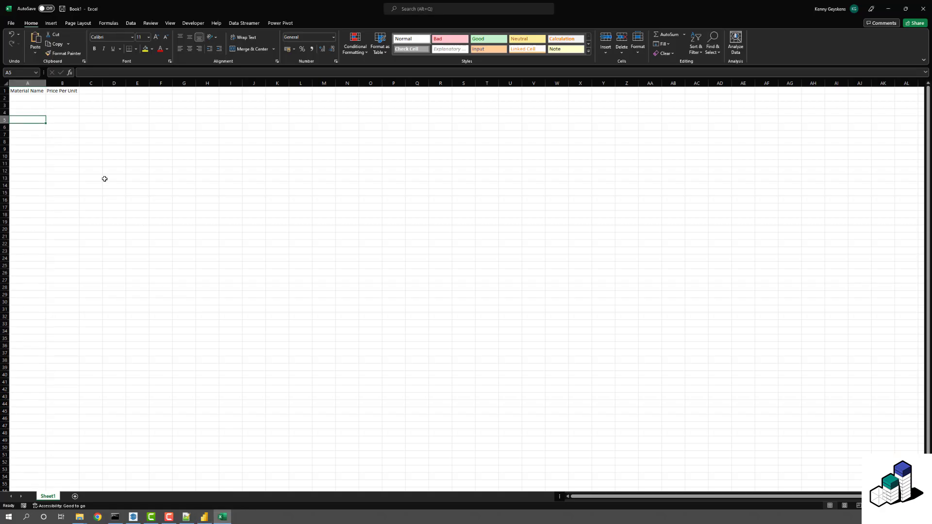
{"action": "left_click", "coordinate": [34, 99]}
{"action": "key", "text": "ctrl+v"}
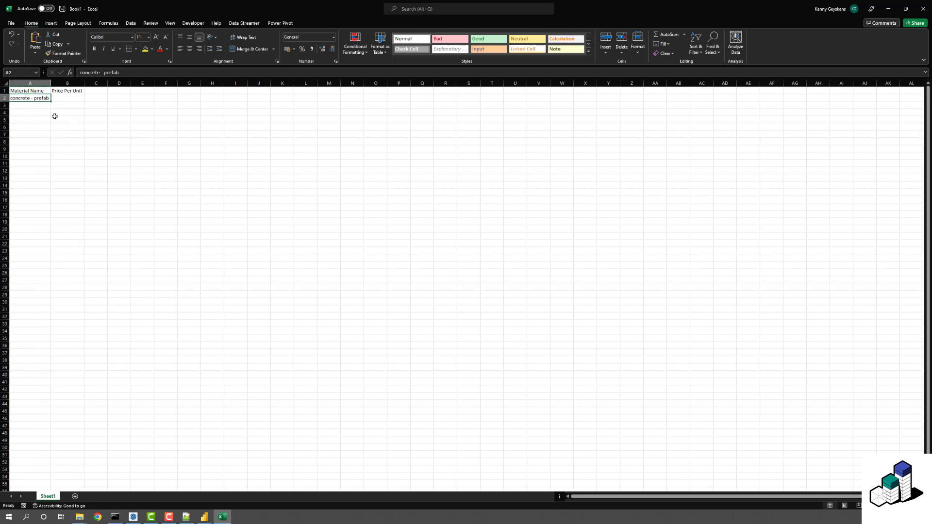
- Filter the Power BI table to the level 0 in situ elements and copy "concrete - in situ" into Excel cell A3
{"action": "left_click", "coordinate": [204, 517]}
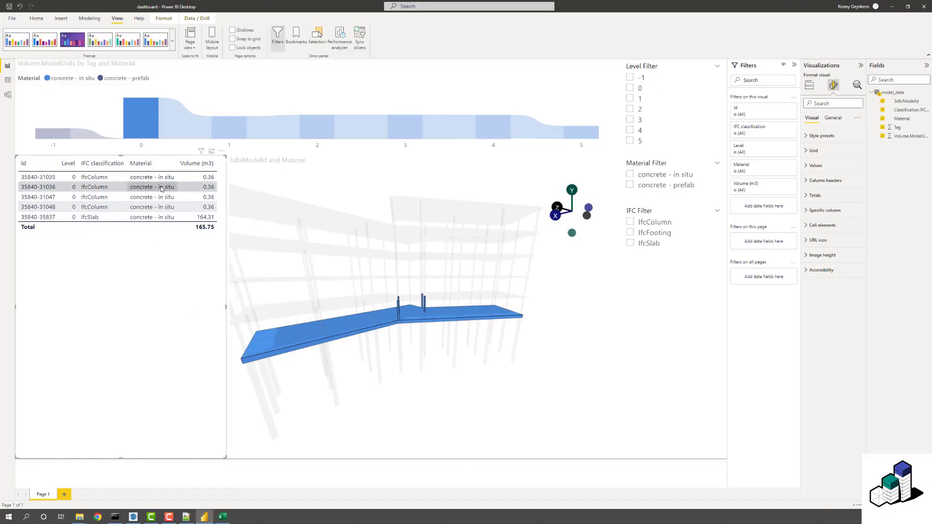
{"action": "right_click", "coordinate": [162, 189]}
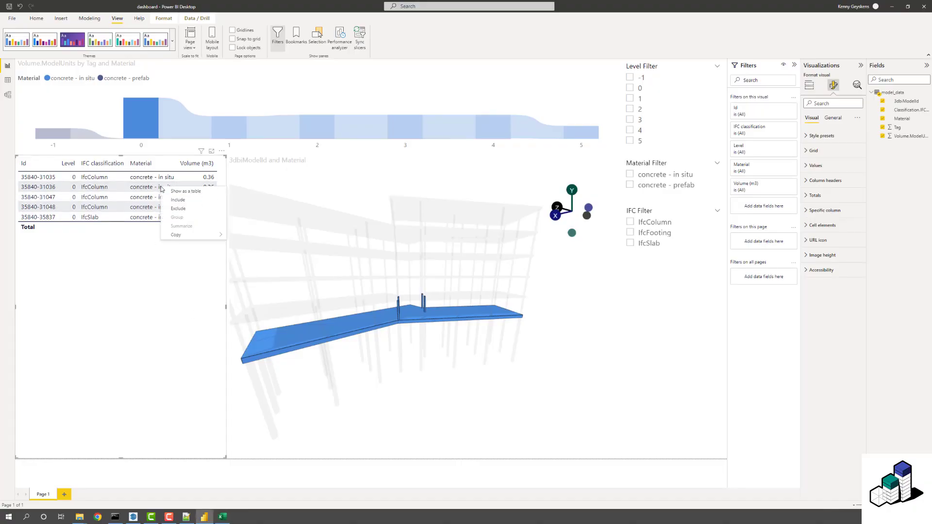
{"action": "mouse_move", "coordinate": [197, 235]}
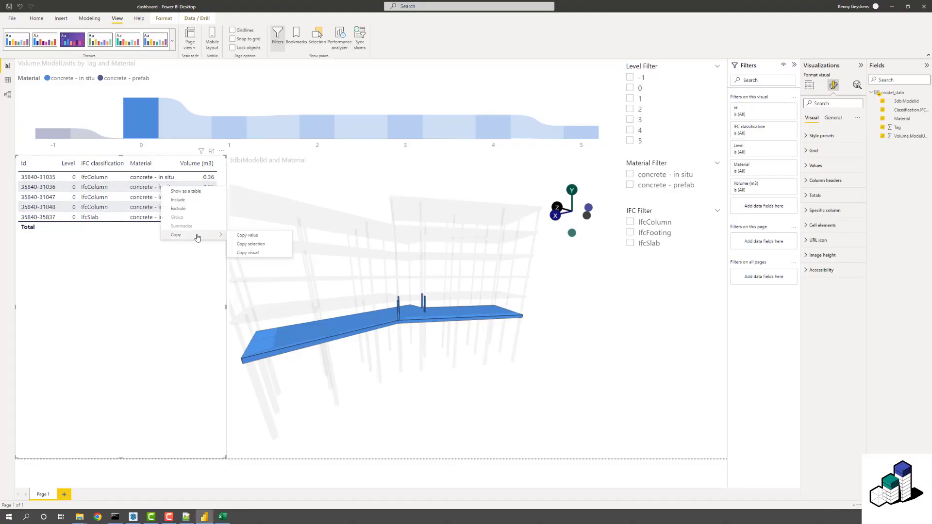
{"action": "left_click", "coordinate": [251, 236]}
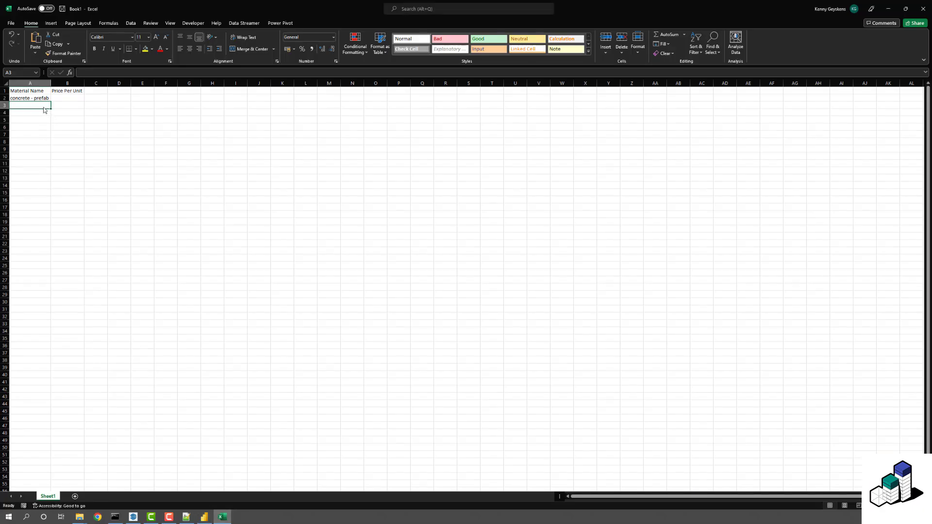
{"action": "key", "text": "ctrl+v"}
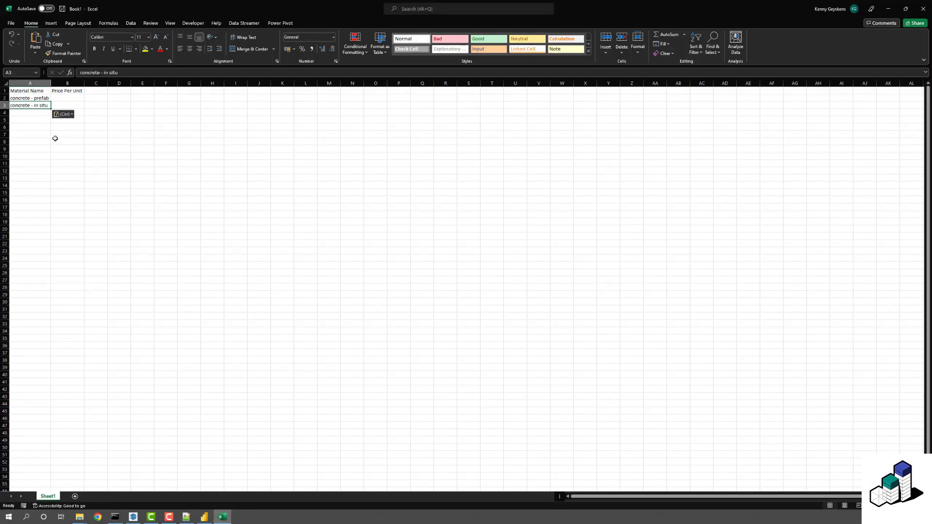
- Enter a price per unit of 120 for concrete - prefab and 100 for concrete - in situ
{"action": "left_click", "coordinate": [63, 99]}
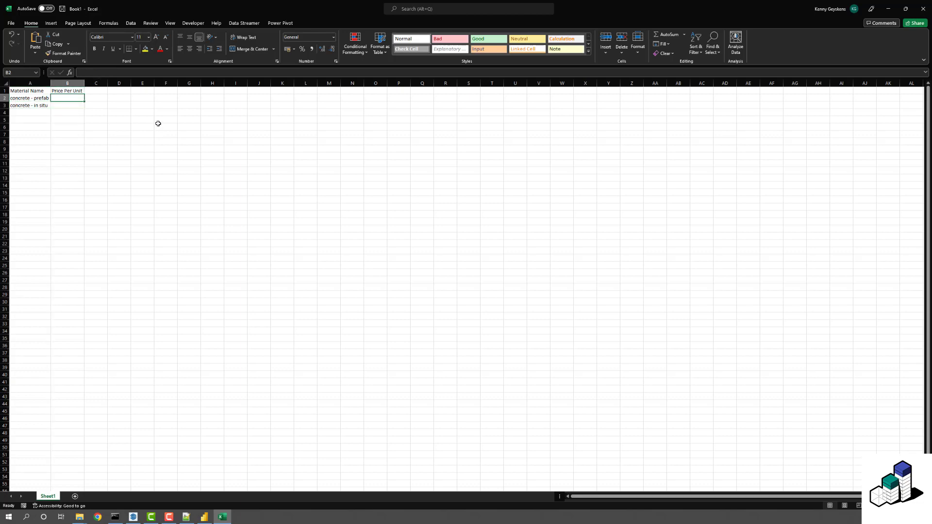
{"action": "type", "text": "120"}
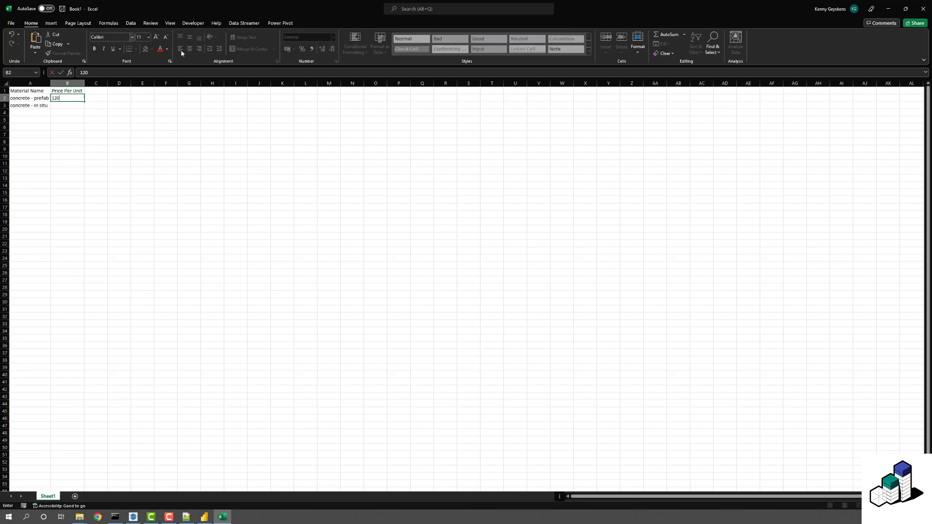
{"action": "left_click", "coordinate": [103, 177]}
{"action": "left_click", "coordinate": [64, 106]}
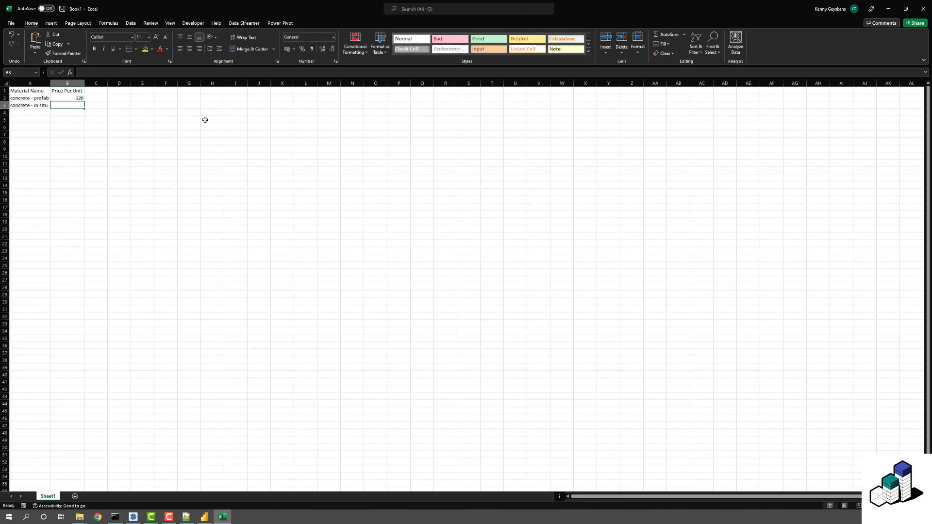
{"action": "type", "text": "100"}
{"action": "left_click", "coordinate": [86, 191]}
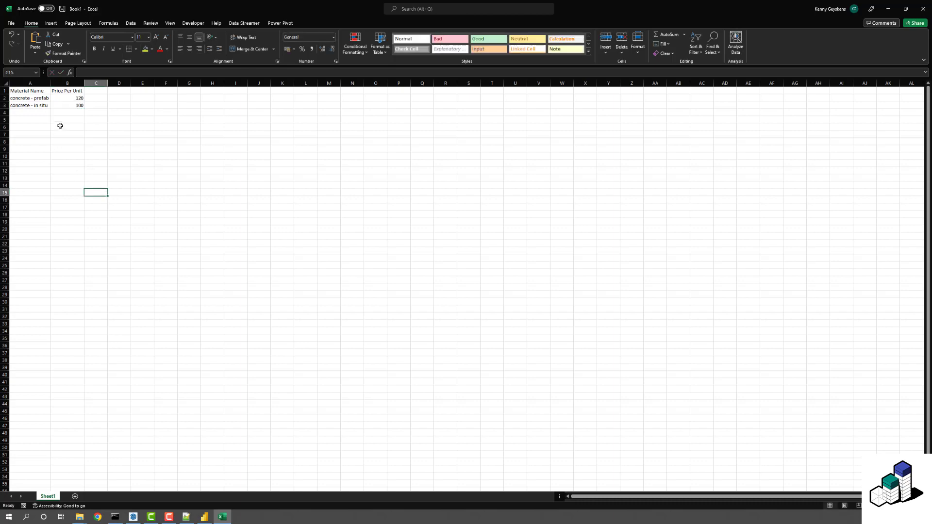
- Save the workbook as pricing_info in the 3DBI for SketchUp folder on the Desktop
{"action": "left_click", "coordinate": [12, 25]}
{"action": "left_click", "coordinate": [23, 116]}
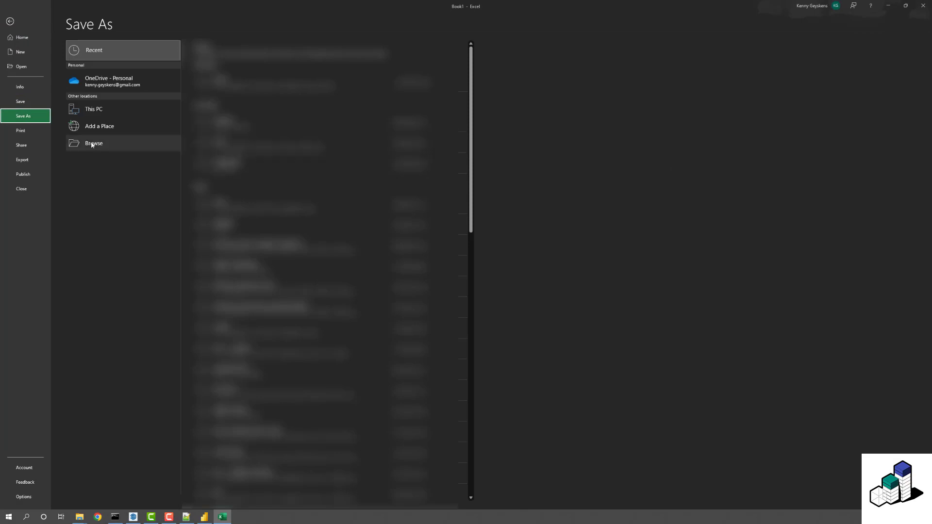
{"action": "left_click", "coordinate": [93, 143]}
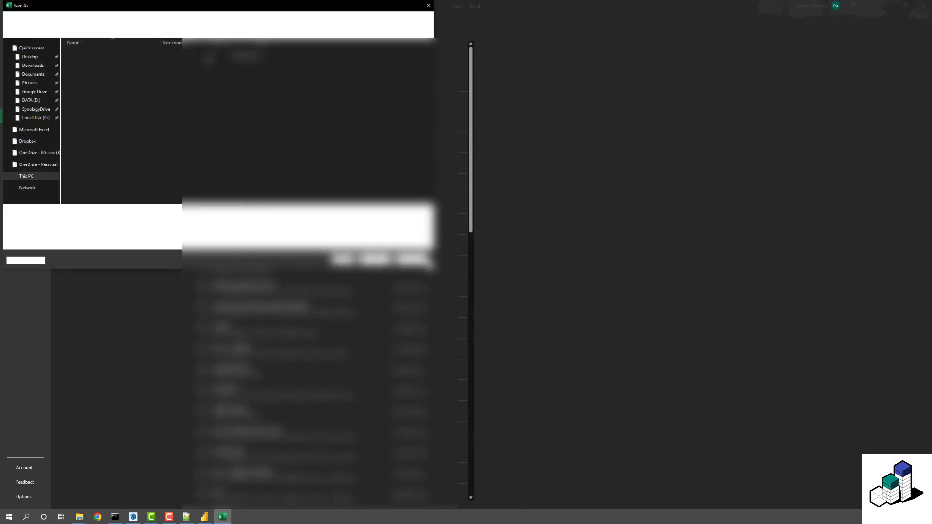
{"action": "left_click", "coordinate": [29, 57]}
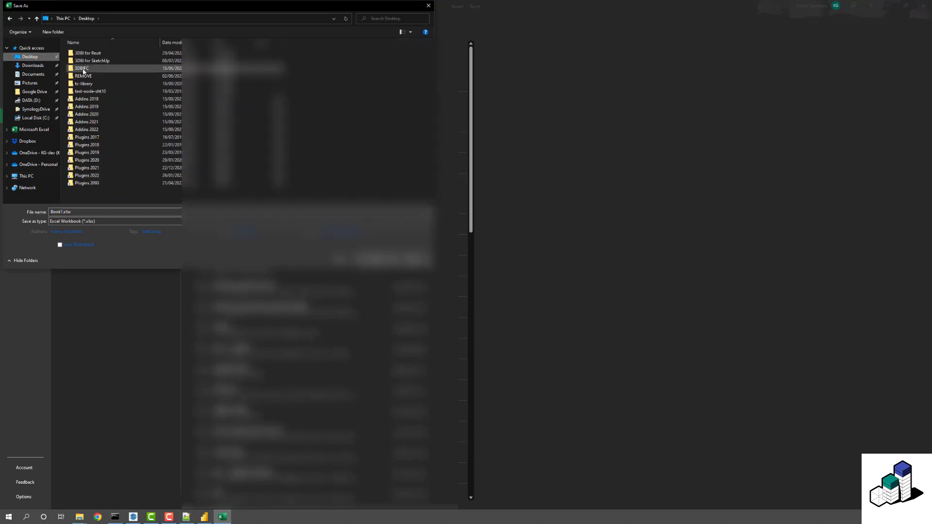
{"action": "double_click", "coordinate": [87, 61]}
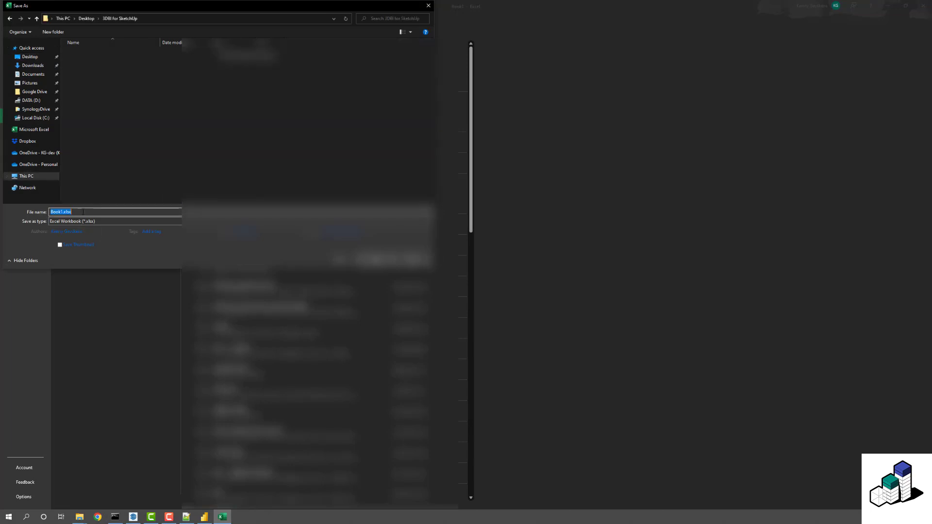
{"action": "type", "text": "pricing_info"}
{"action": "left_click", "coordinate": [371, 261]}
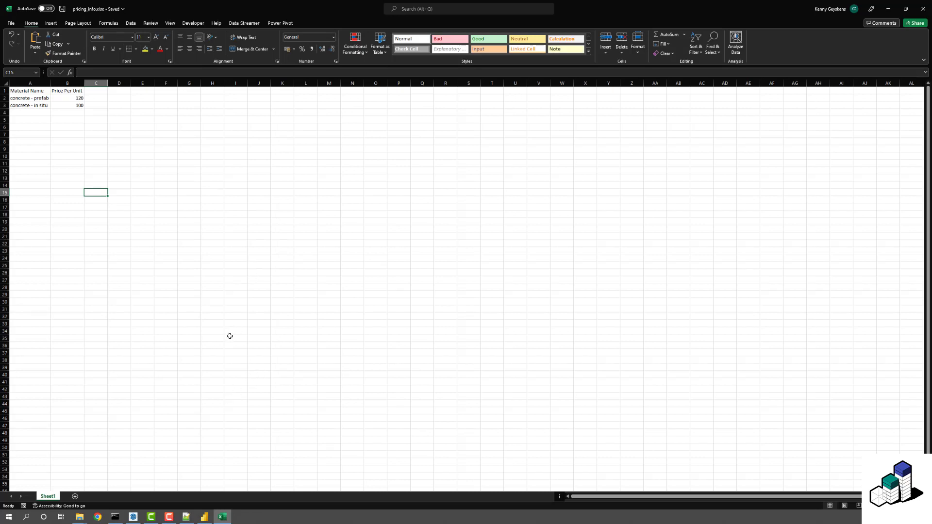
- Switch to Power BI and load Sheet1 of the pricing_info.xlsx workbook as a new data source
{"action": "left_click", "coordinate": [204, 516]}
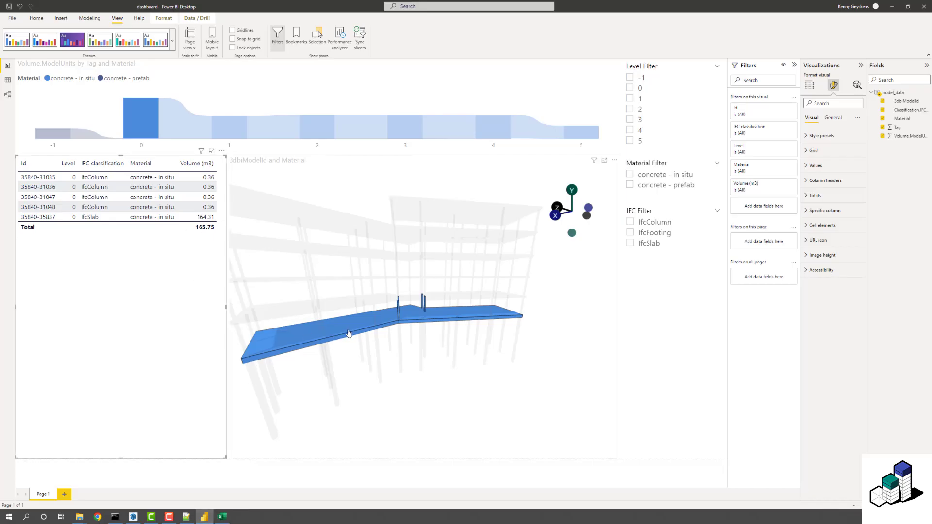
{"action": "left_click", "coordinate": [666, 314]}
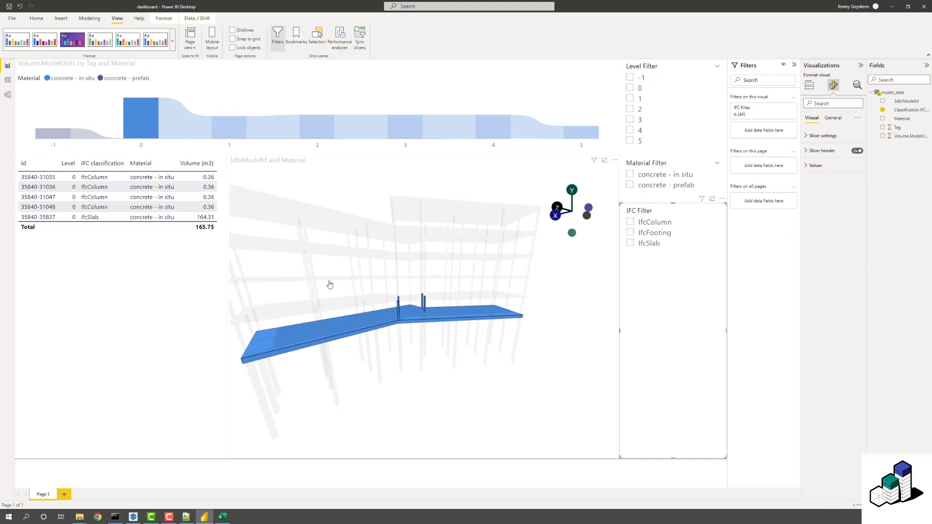
{"action": "left_click", "coordinate": [37, 19]}
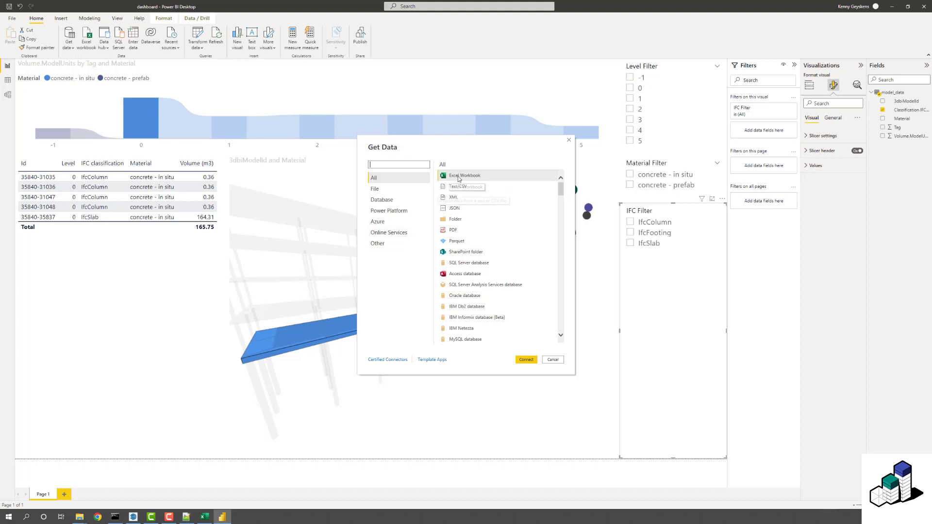
{"action": "left_click", "coordinate": [526, 360]}
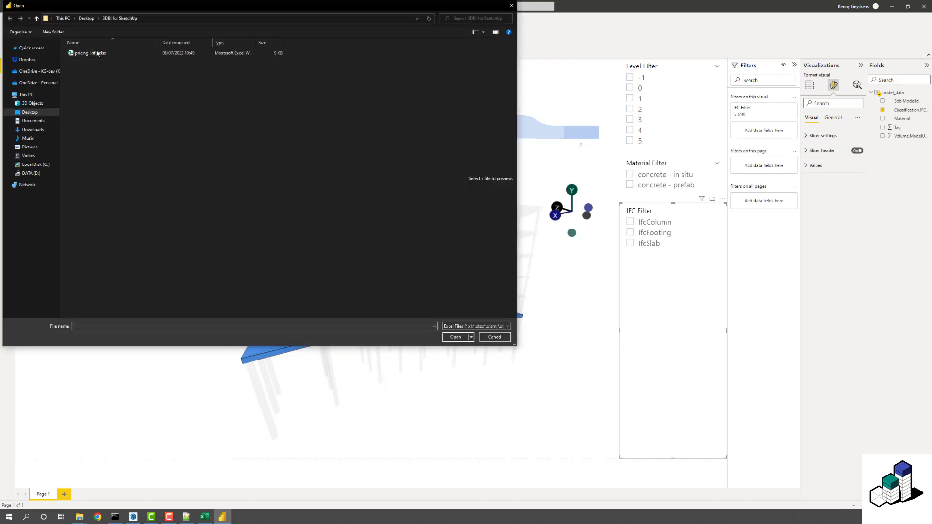
{"action": "left_click", "coordinate": [97, 53]}
{"action": "left_click", "coordinate": [455, 337]}
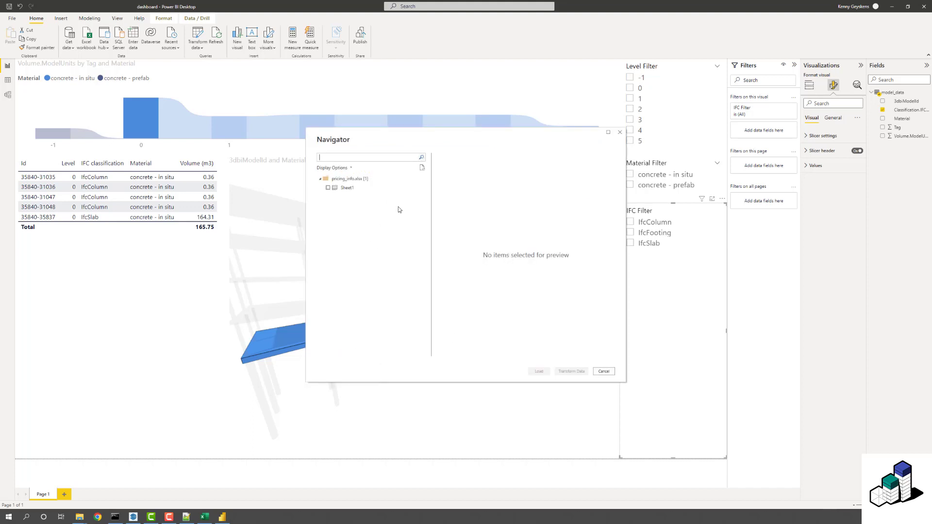
{"action": "left_click", "coordinate": [328, 188]}
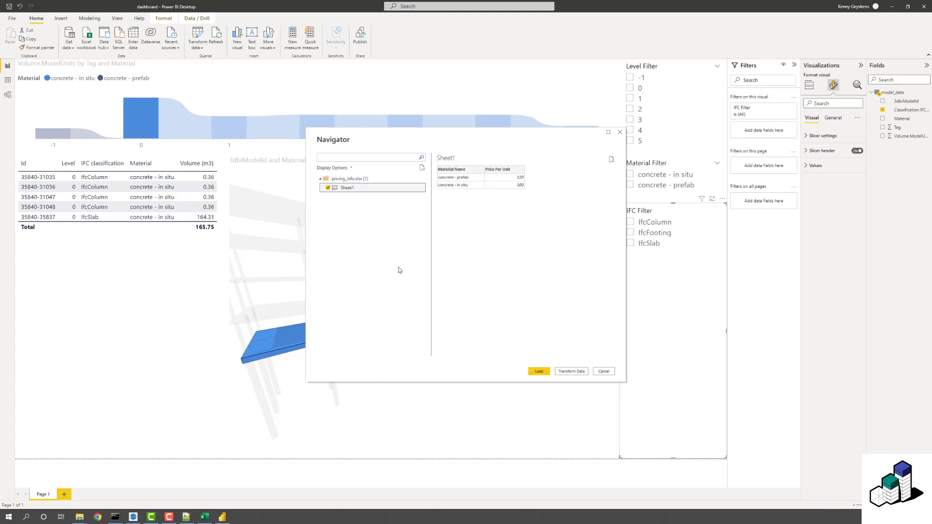
{"action": "left_click", "coordinate": [545, 374]}
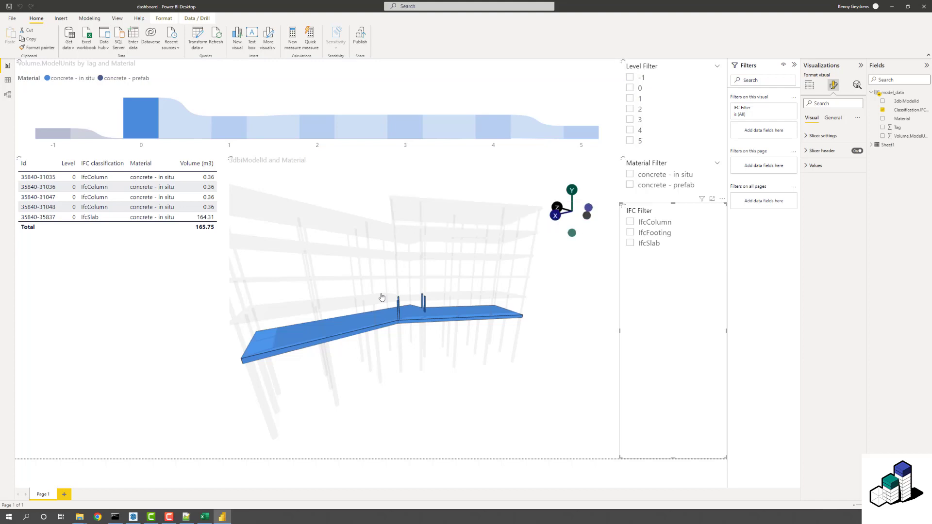
- Expand the imported Sheet1 table and rename it to Pricing
{"action": "left_click", "coordinate": [872, 145]}
{"action": "right_click", "coordinate": [887, 146]}
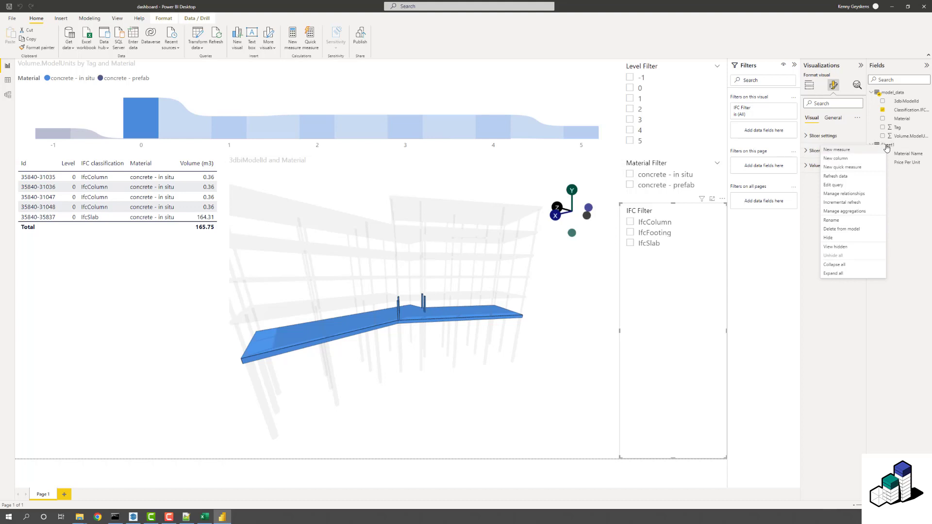
{"action": "left_click", "coordinate": [831, 219]}
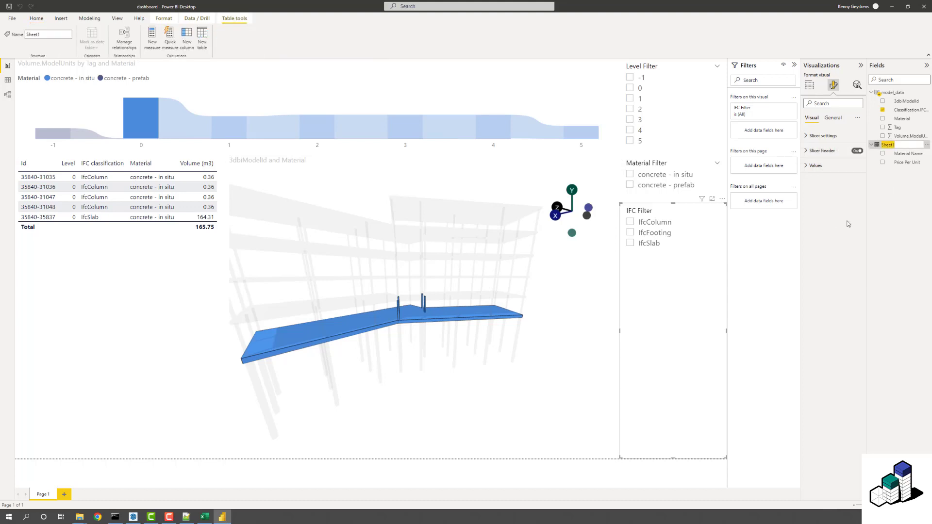
{"action": "type", "text": "Pricing"}
{"action": "left_click", "coordinate": [906, 211]}
{"action": "key", "text": "Return"}
- Check the relationship between the model_data and Pricing tables, and add a new column to model_data
{"action": "left_click", "coordinate": [8, 94]}
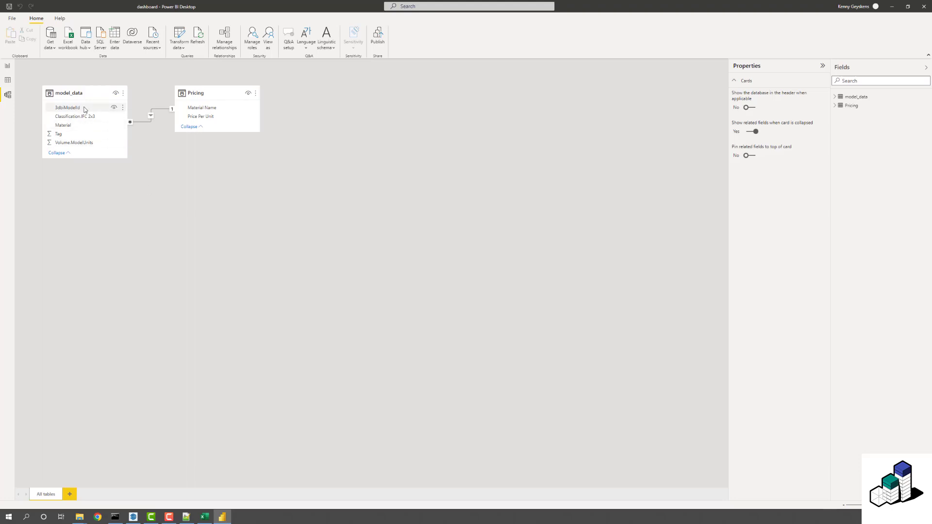
{"action": "left_click", "coordinate": [8, 81]}
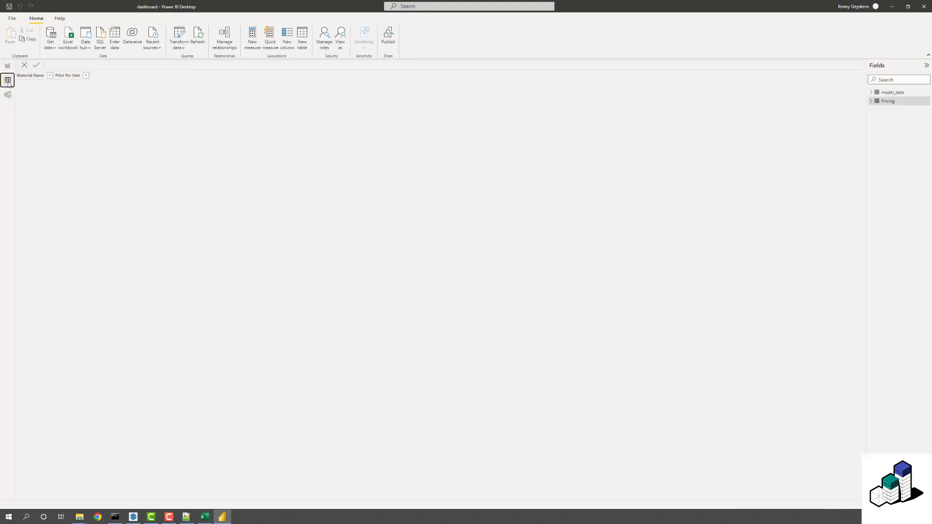
{"action": "left_click", "coordinate": [892, 92]}
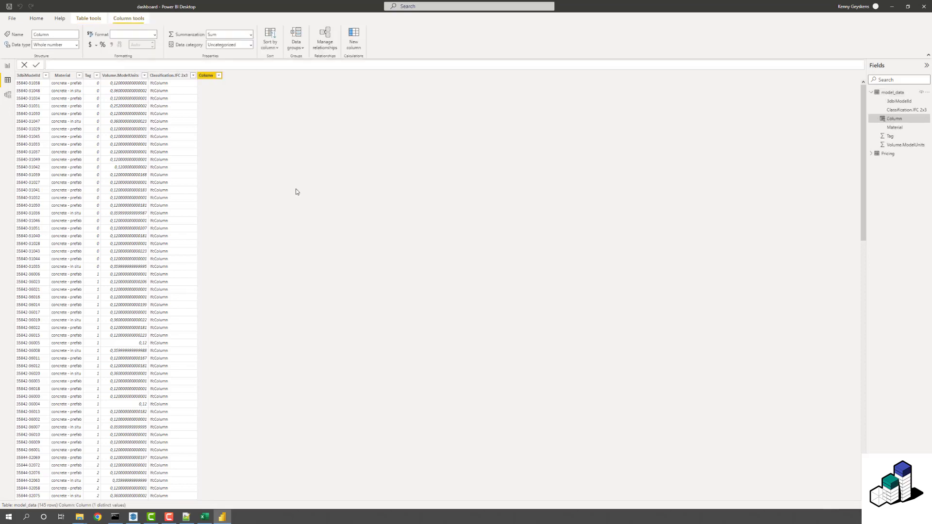
- Define the new model_data column with the formula Price = model_data[Volume.ModelUnits] * RELATED(Pricing[Price Per Unit])
{"action": "type", "text": "Price ="}
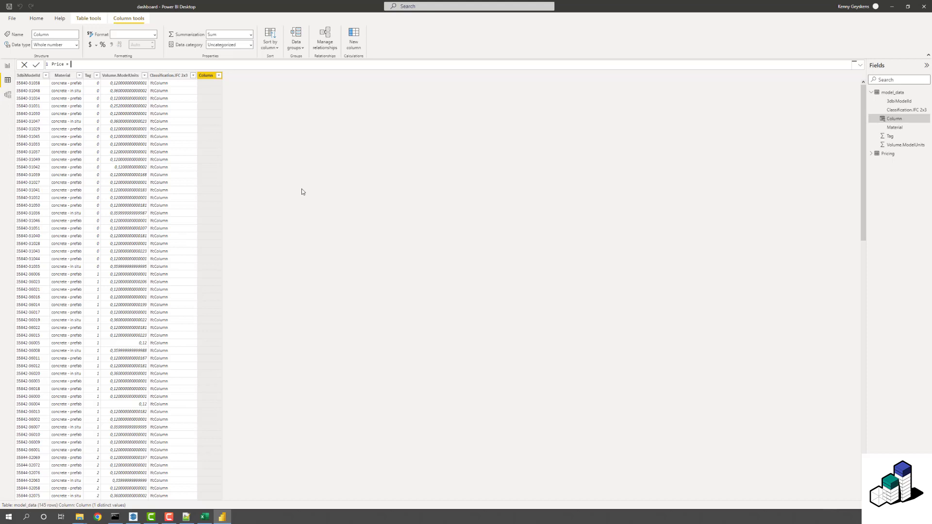
{"action": "type", "text": "Volu"}
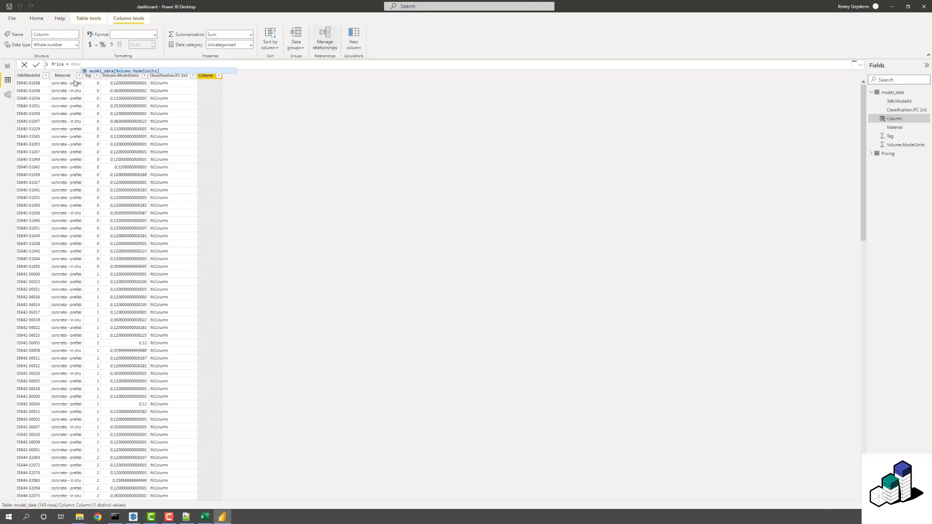
{"action": "left_click", "coordinate": [143, 72]}
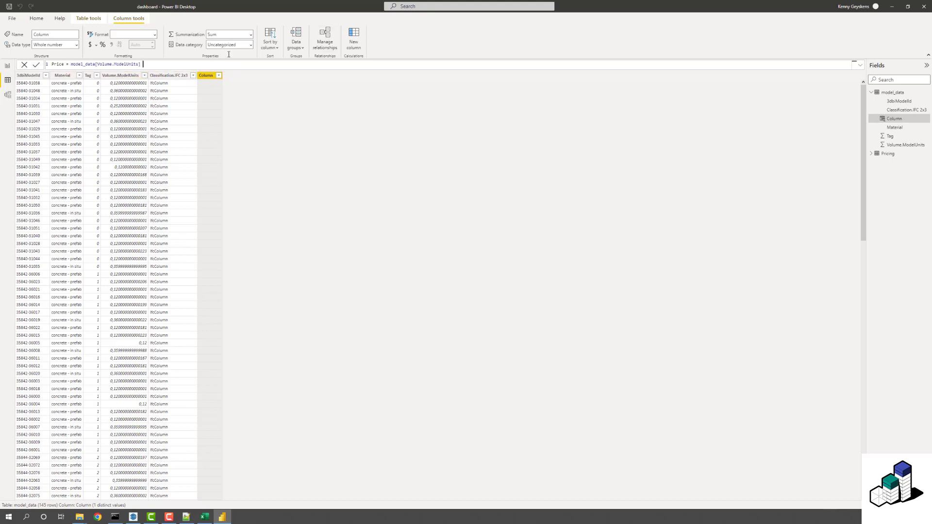
{"action": "type", "text": "* Relat"}
{"action": "key", "text": "Tab"}
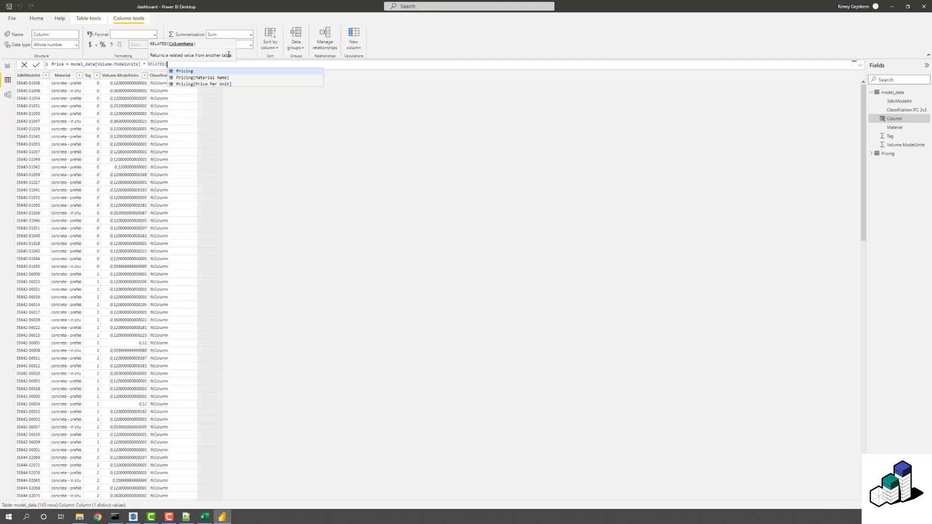
{"action": "key", "text": "Down"}
{"action": "key", "text": "Down"}
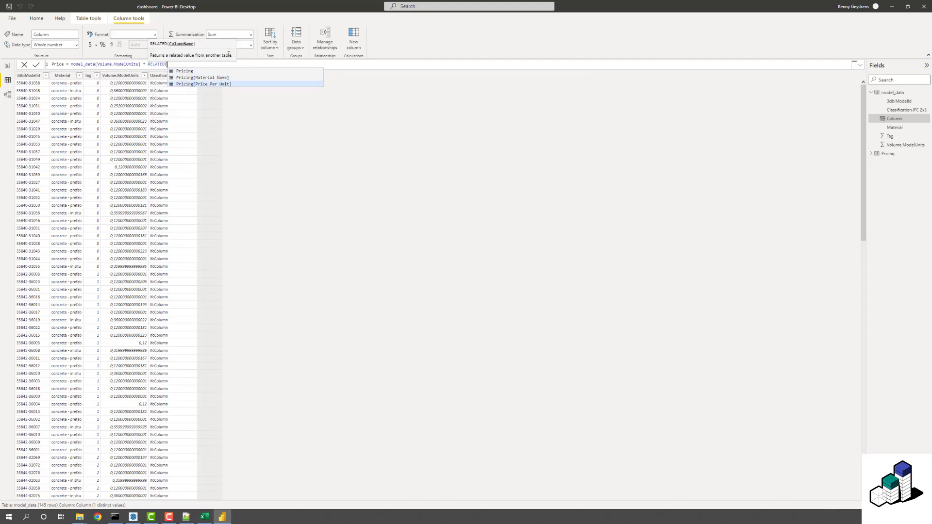
{"action": "key", "text": "Tab"}
{"action": "type", "text": ")"}
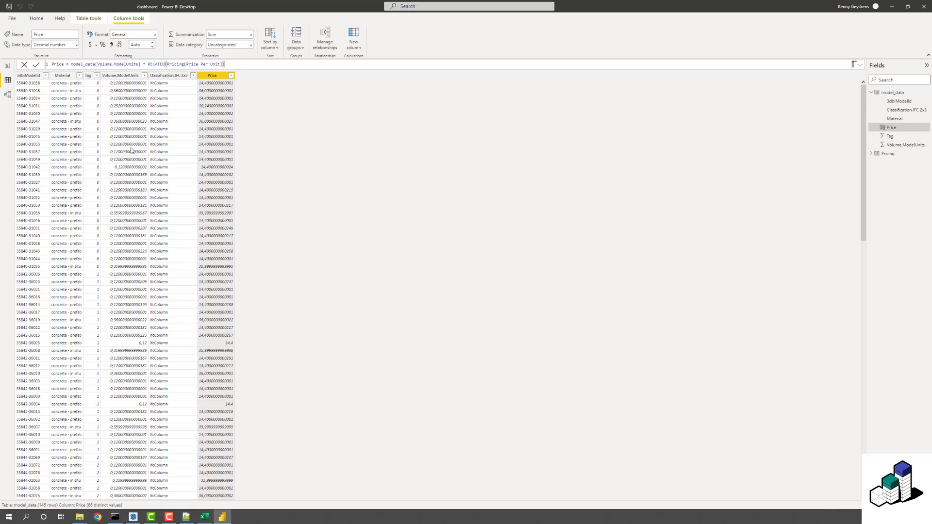
- Return to the report page, clear the highlight, and narrow the 3D viewer so the element table can be widened beside it
{"action": "left_click", "coordinate": [7, 66]}
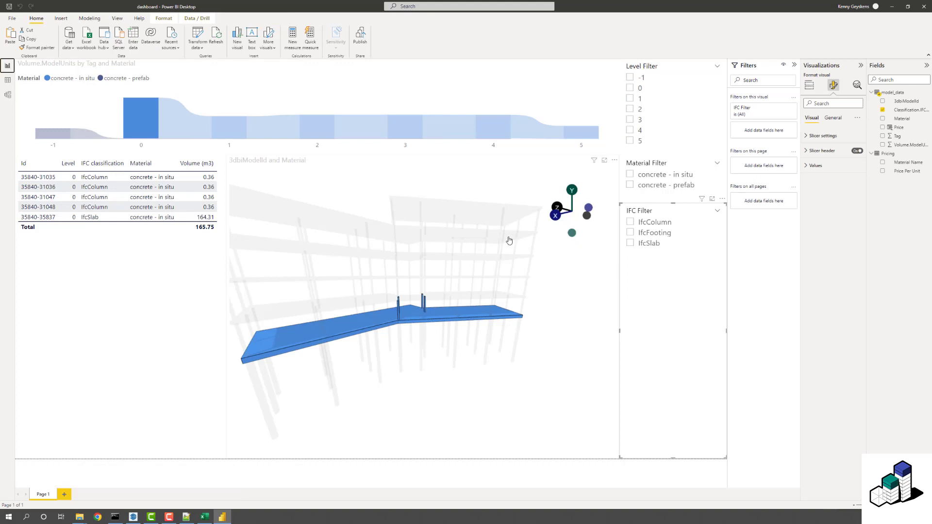
{"action": "left_click", "coordinate": [234, 304]}
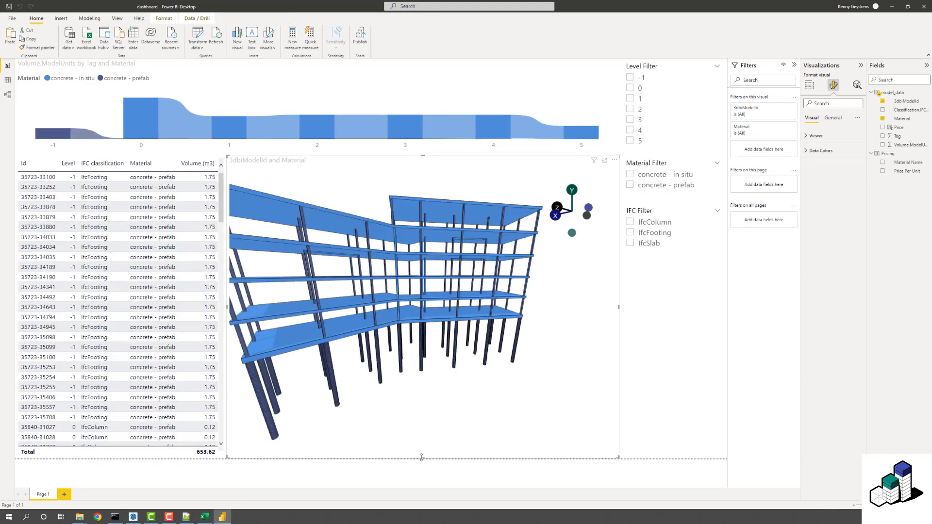
{"action": "left_click_drag", "start_coordinate": [421, 457], "coordinate": [403, 322]}
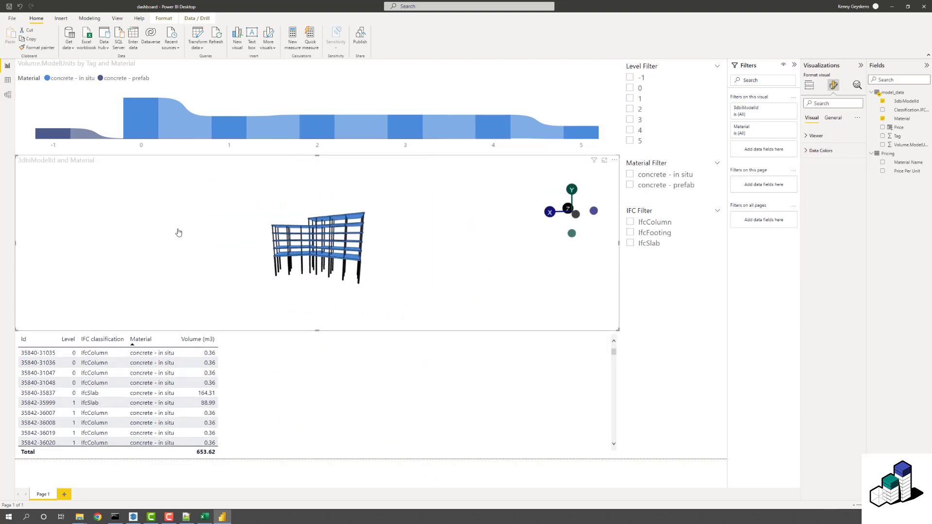
{"action": "left_click_drag", "start_coordinate": [16, 243], "coordinate": [281, 242]}
{"action": "left_click_drag", "start_coordinate": [618, 332], "coordinate": [279, 155]}
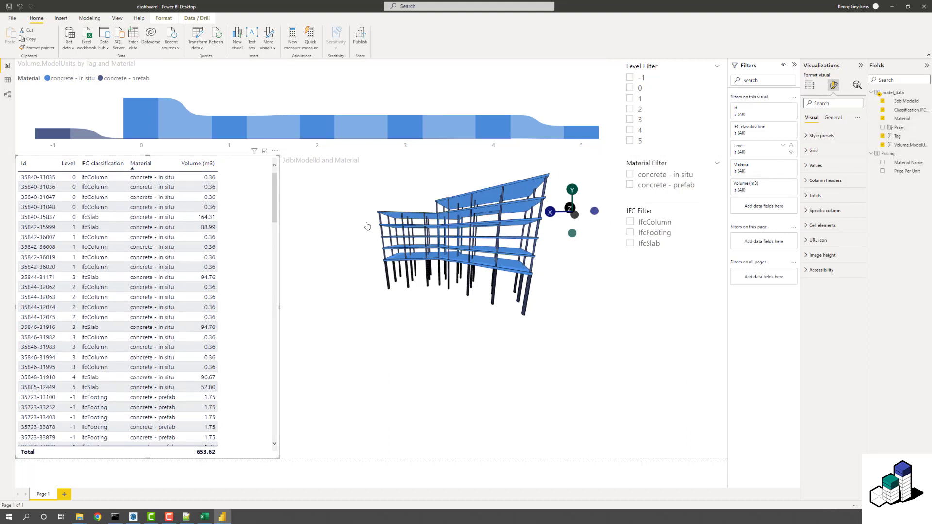
- Add the Price field from model_data as the last column of the element table
{"action": "left_click", "coordinate": [809, 85]}
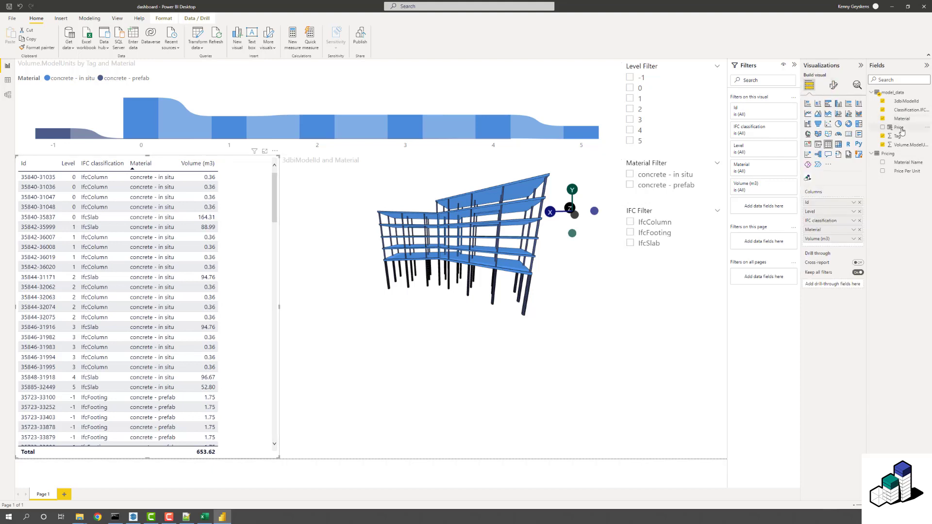
{"action": "left_click_drag", "start_coordinate": [900, 127], "coordinate": [835, 242]}
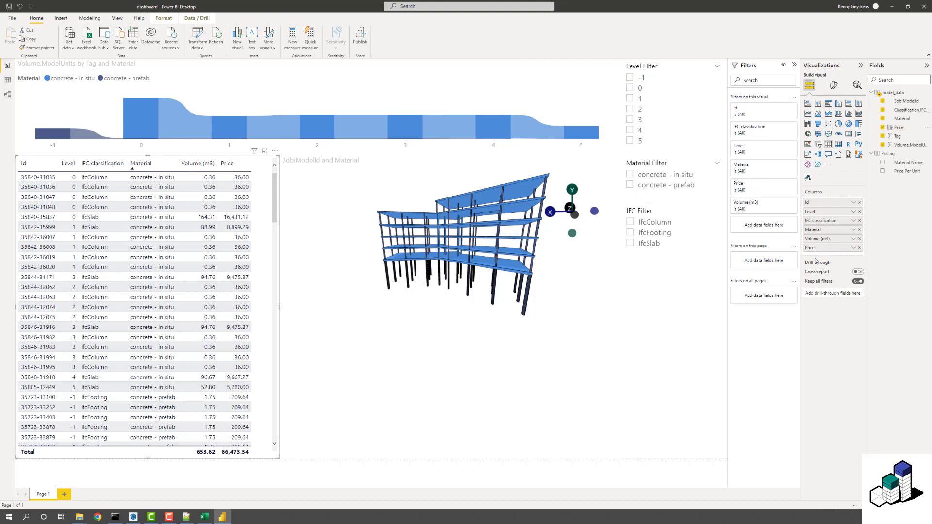
{"action": "left_click", "coordinate": [853, 248]}
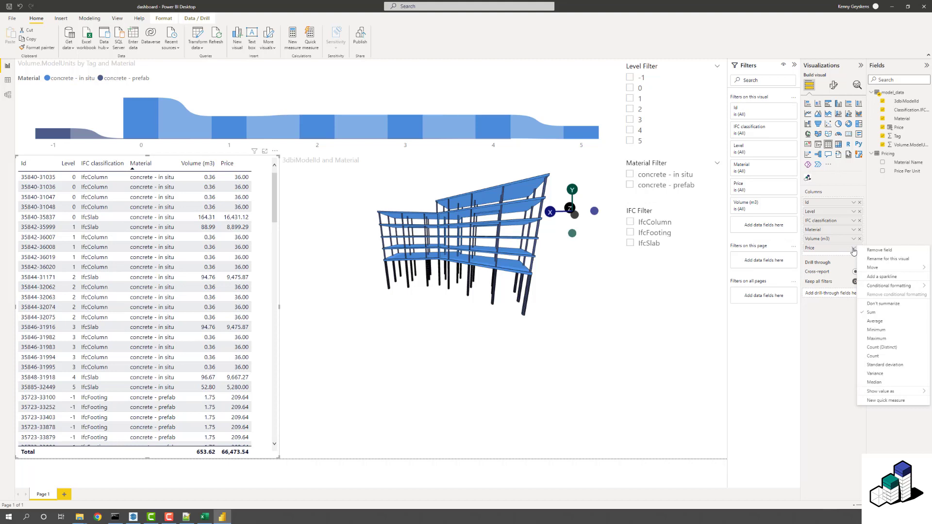
{"action": "left_click", "coordinate": [882, 222]}
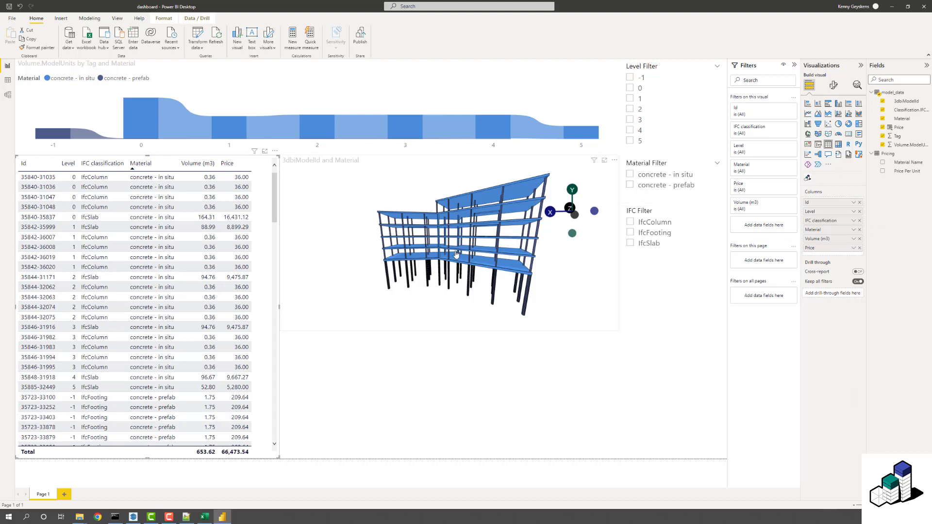
- Extend the height of the 3D viewer down to the lower edge of the report page
{"action": "scroll", "coordinate": [456, 252], "scroll_direction": "up", "scroll_amount": 3}
{"action": "left_click", "coordinate": [335, 306]}
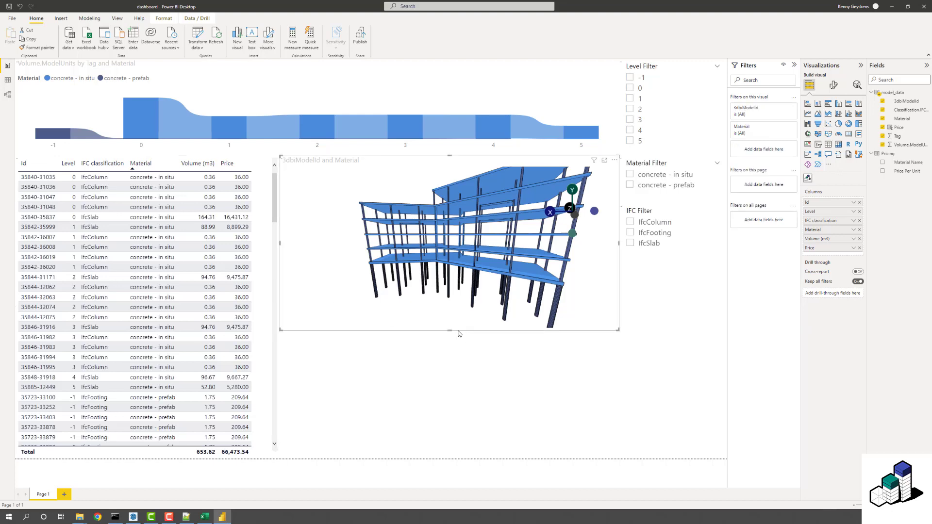
{"action": "left_click_drag", "start_coordinate": [449, 329], "coordinate": [462, 458]}
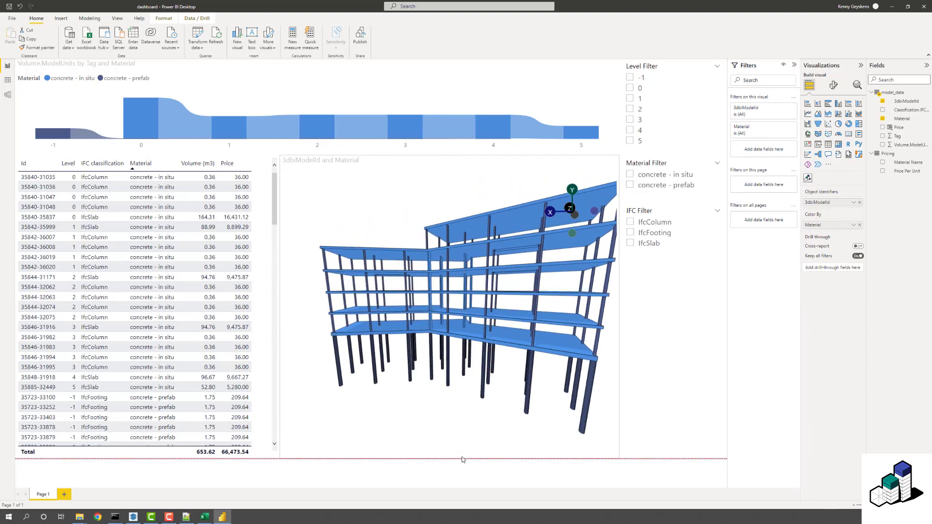
- Select the level 2 slab in the 3D viewer to check its price in the table, and clear the selection
{"action": "left_click_drag", "start_coordinate": [418, 214], "coordinate": [357, 217]}
{"action": "left_click", "coordinate": [414, 335]}
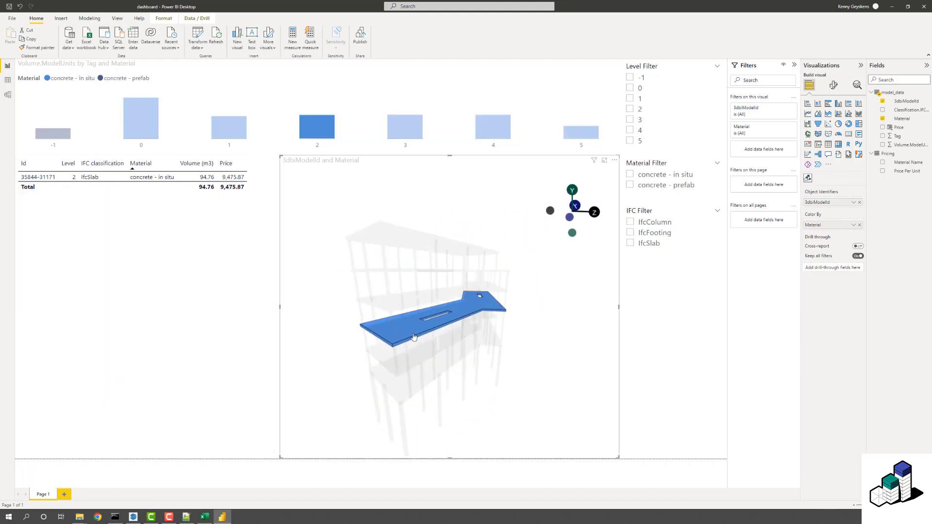
{"action": "scroll", "coordinate": [351, 273], "scroll_direction": "up", "scroll_amount": 3}
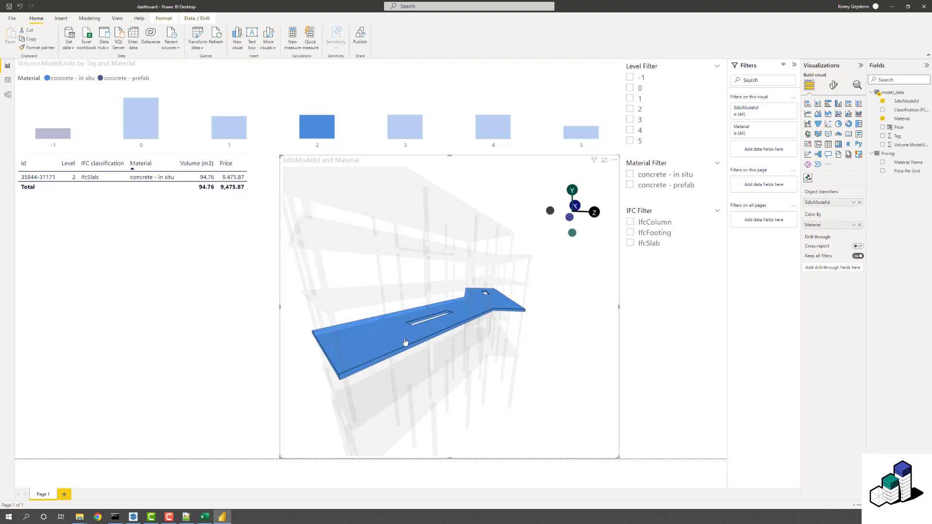
{"action": "left_click", "coordinate": [388, 344]}
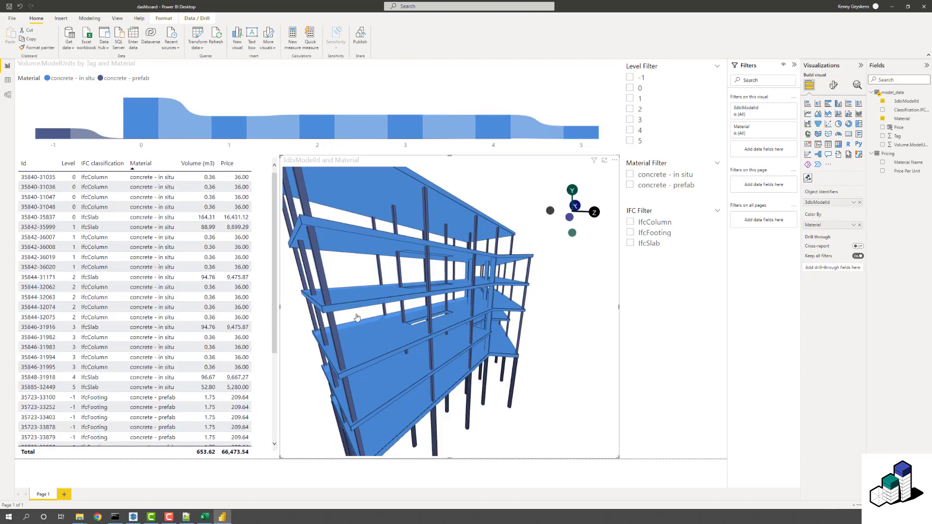
{"action": "scroll", "coordinate": [402, 257], "scroll_direction": "up", "scroll_amount": 3}
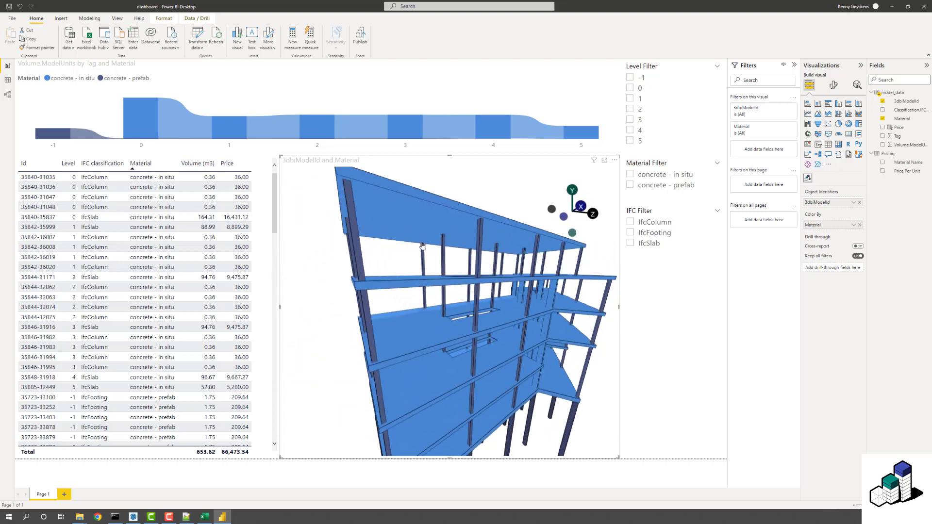
- Filter the dashboard by IfcFooting and by IfcSlab to check their prices, and clear the IFC filter
{"action": "left_click", "coordinate": [631, 233]}
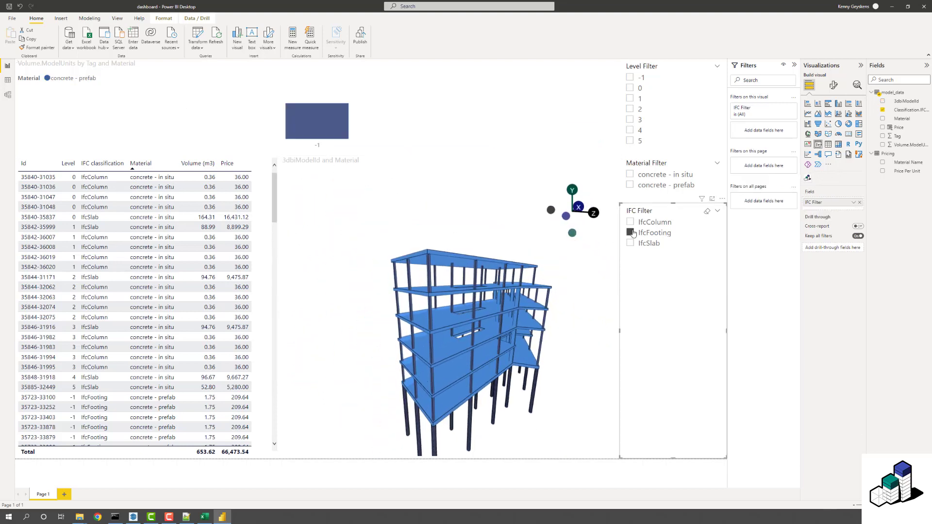
{"action": "left_click", "coordinate": [630, 243]}
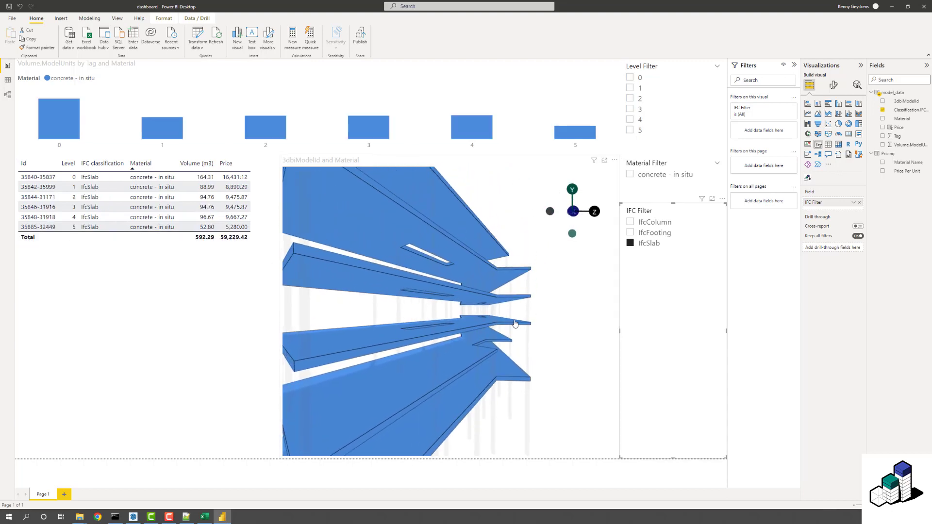
{"action": "left_click", "coordinate": [630, 243]}
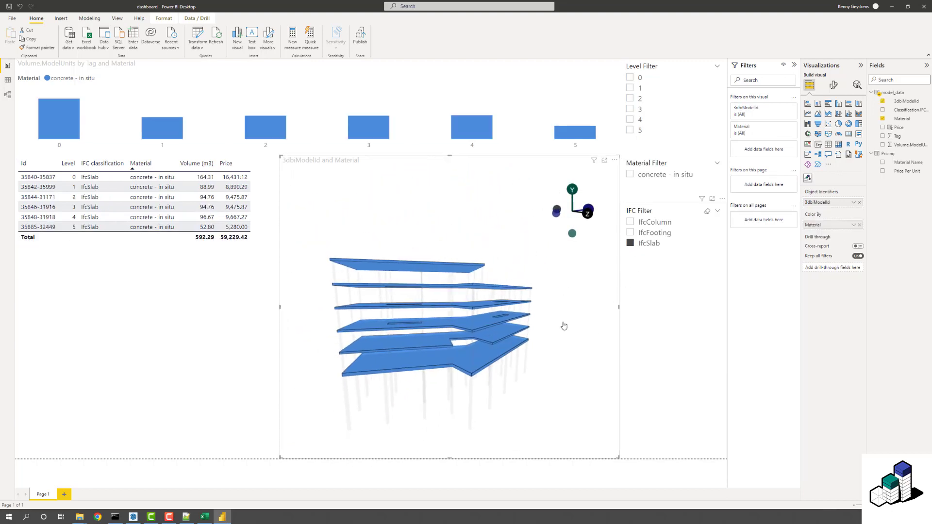
- Switch to the pricing_info workbook in Excel and set the concrete - in situ price per unit to 80
{"action": "left_click", "coordinate": [204, 517]}
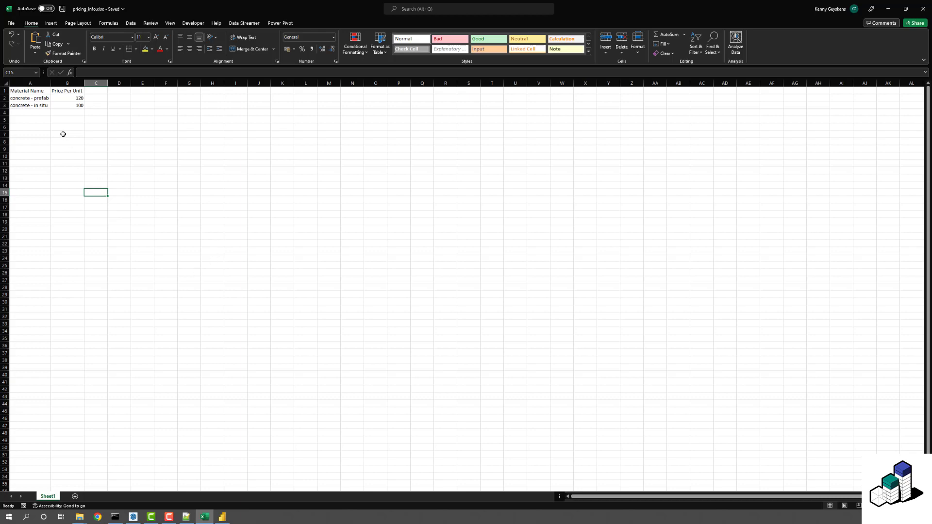
{"action": "left_click", "coordinate": [79, 106]}
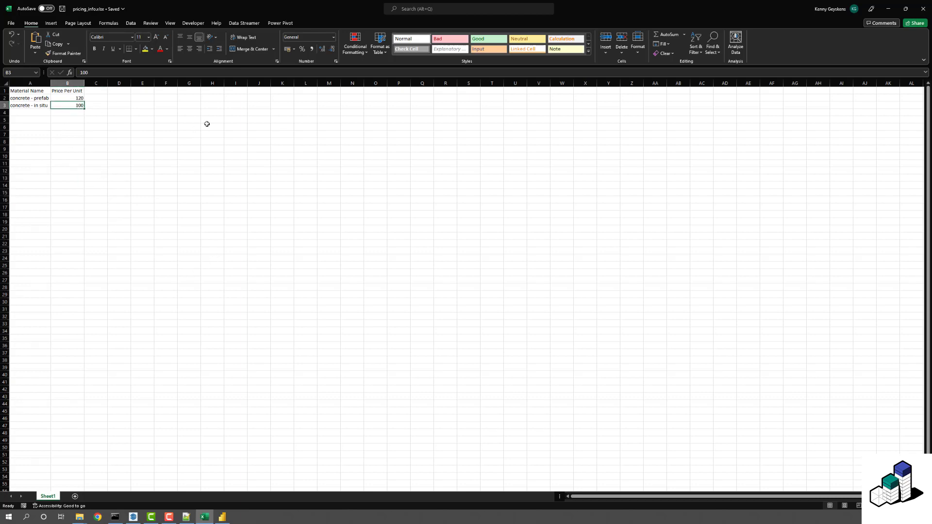
{"action": "type", "text": "80"}
{"action": "left_click", "coordinate": [226, 164]}
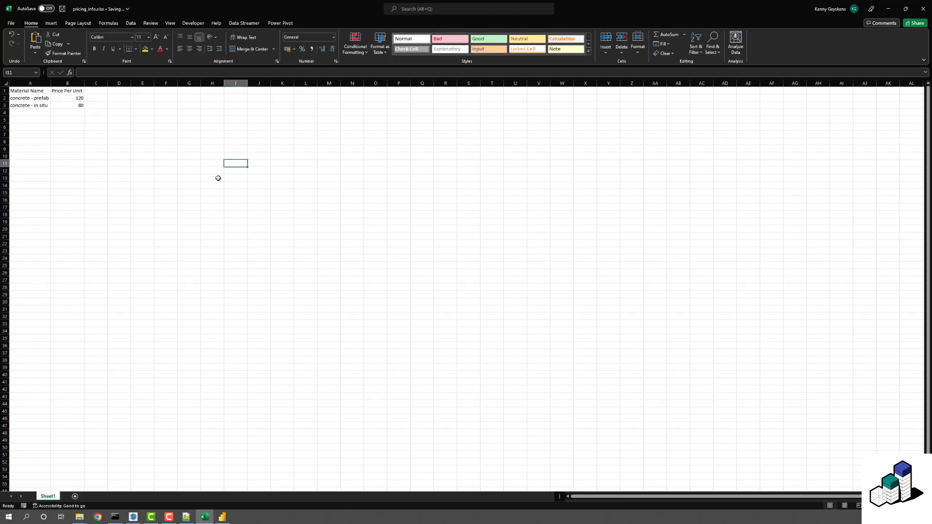
- Switch back to Power BI and refresh the report data to load the updated pricing
{"action": "left_click", "coordinate": [888, 9]}
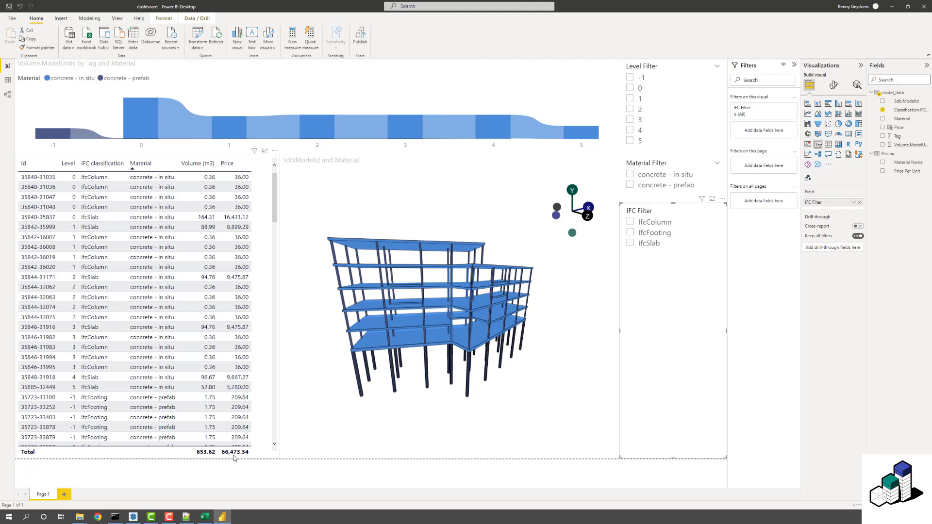
{"action": "left_click", "coordinate": [217, 35]}
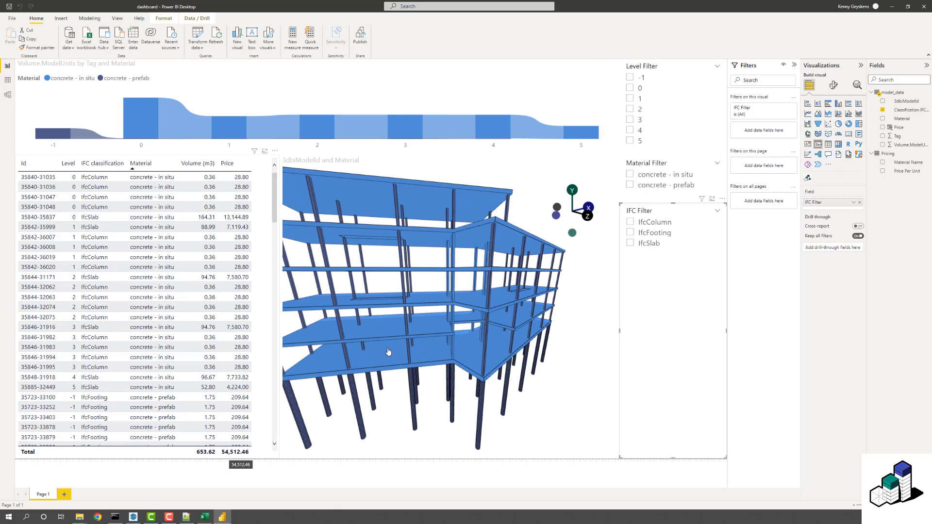
{"action": "scroll", "coordinate": [411, 260], "scroll_direction": "down", "scroll_amount": 3}
{"action": "left_click_drag", "start_coordinate": [478, 194], "coordinate": [422, 196]}
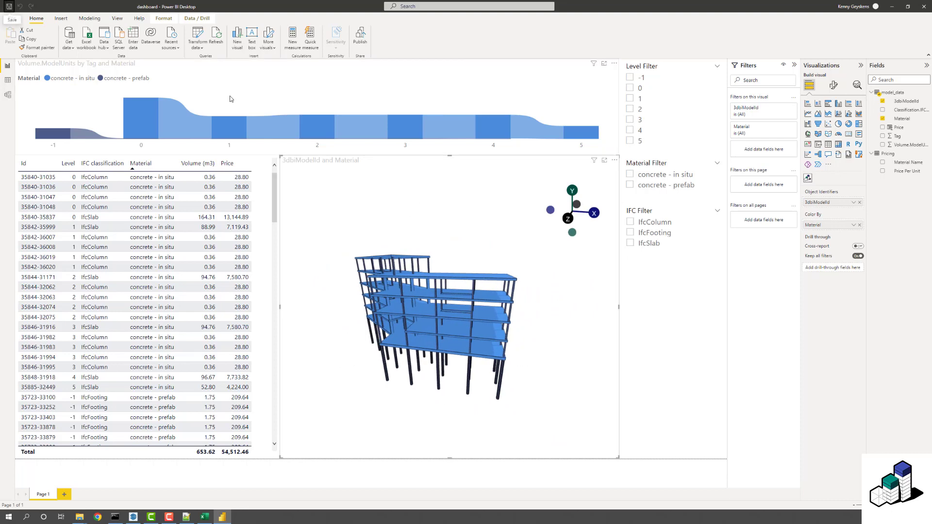
{"action": "mouse_move", "coordinate": [331, 211]}
{"action": "left_mouse_down"}
{"action": "mouse_move", "coordinate": [414, 210]}
{"action": "mouse_move", "coordinate": [341, 211]}
{"action": "left_mouse_up"}
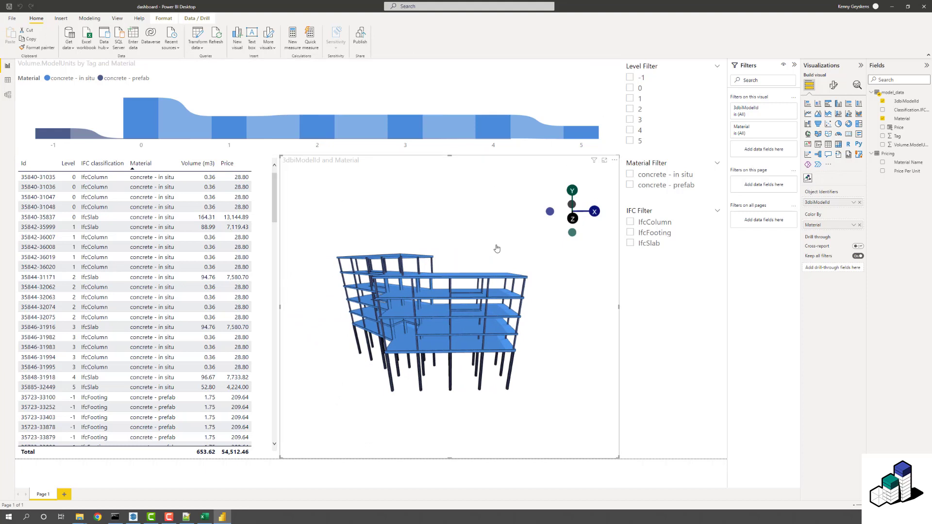
{"action": "left_click_drag", "start_coordinate": [494, 246], "coordinate": [439, 265]}
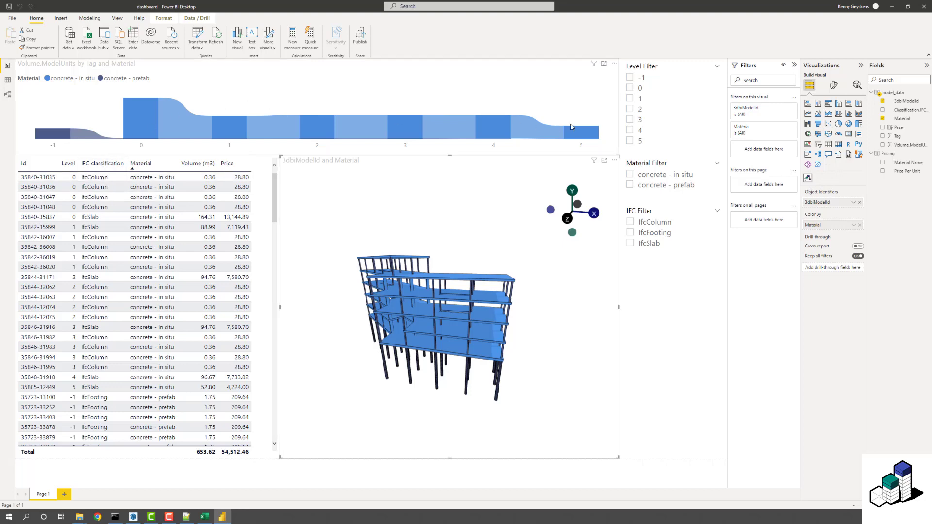
{"action": "scroll", "coordinate": [437, 325], "scroll_direction": "up", "scroll_amount": 3}
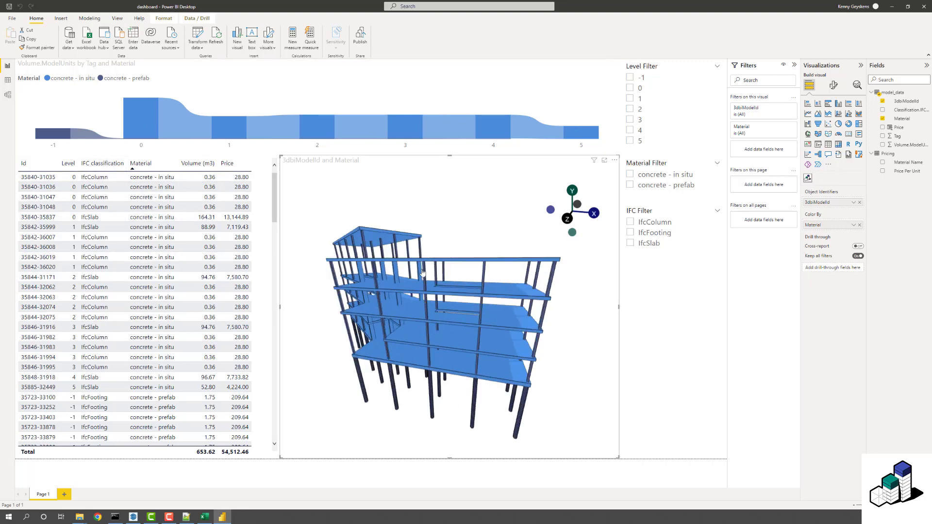
{"action": "left_click_drag", "start_coordinate": [452, 232], "coordinate": [480, 233]}
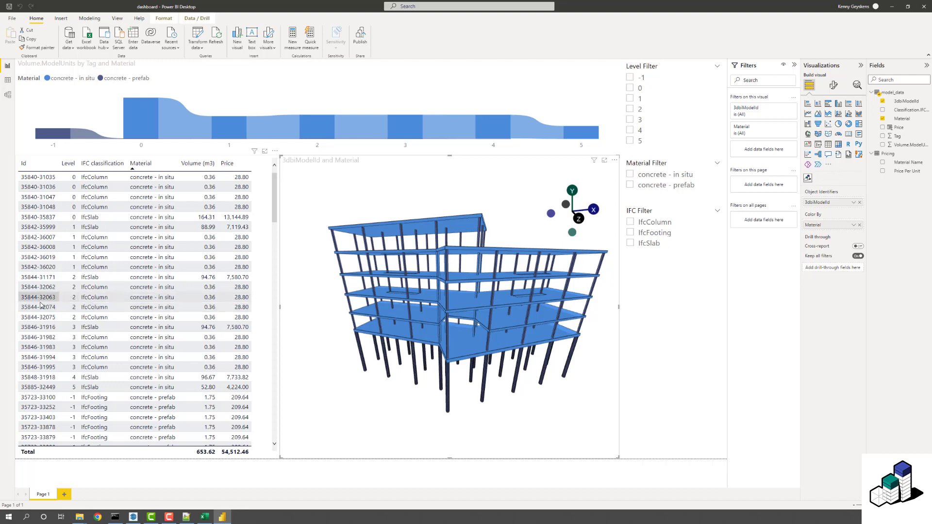
{"action": "left_click", "coordinate": [69, 311]}
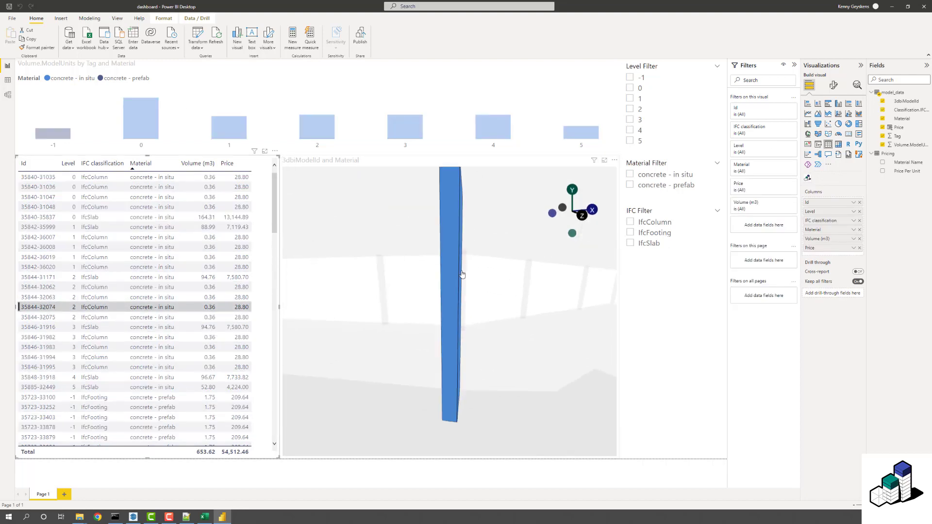
{"action": "left_click", "coordinate": [52, 267], "text": "ctrl"}
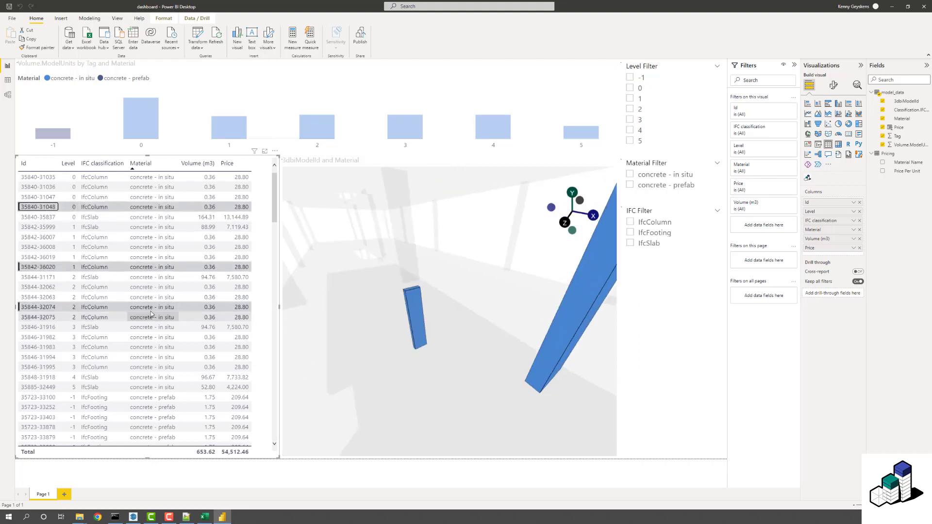
{"action": "left_click_drag", "start_coordinate": [418, 310], "coordinate": [460, 233]}
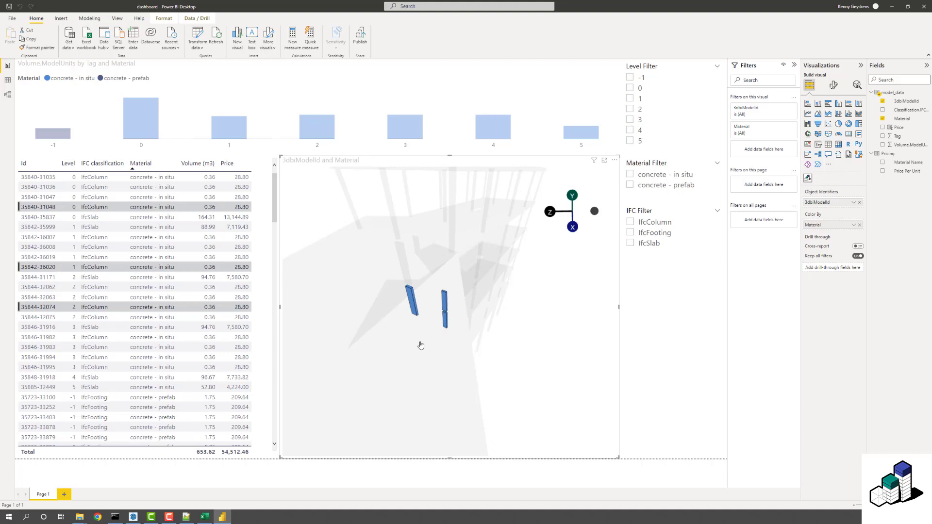
{"action": "scroll", "coordinate": [447, 316], "scroll_direction": "down", "scroll_amount": 3}
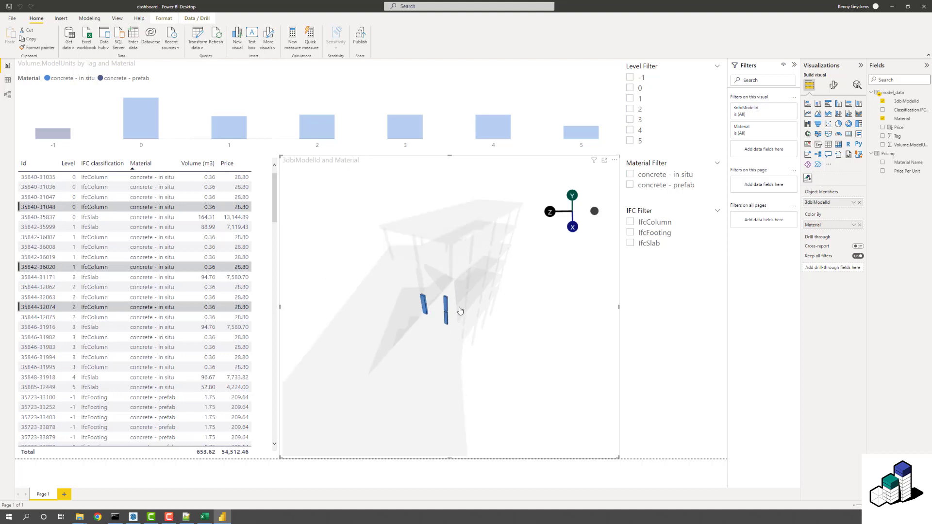
{"action": "left_click_drag", "start_coordinate": [474, 296], "coordinate": [444, 284]}
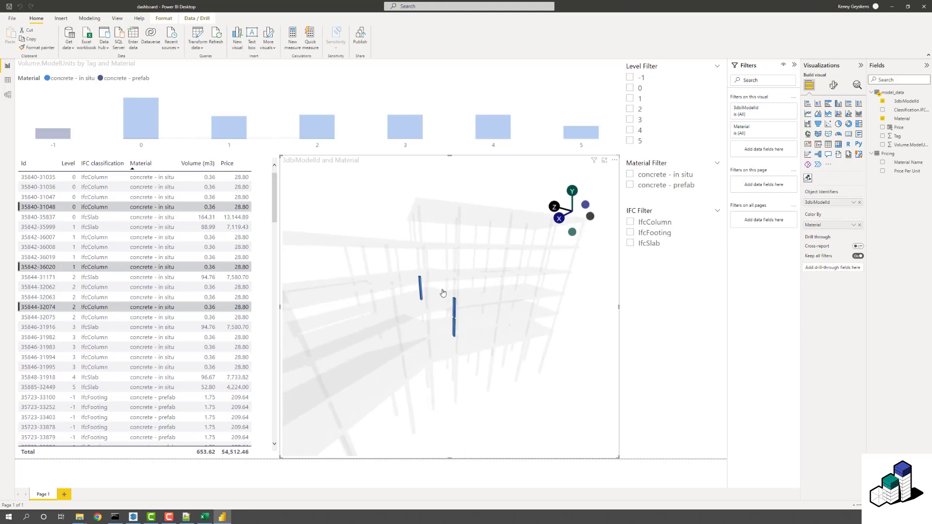